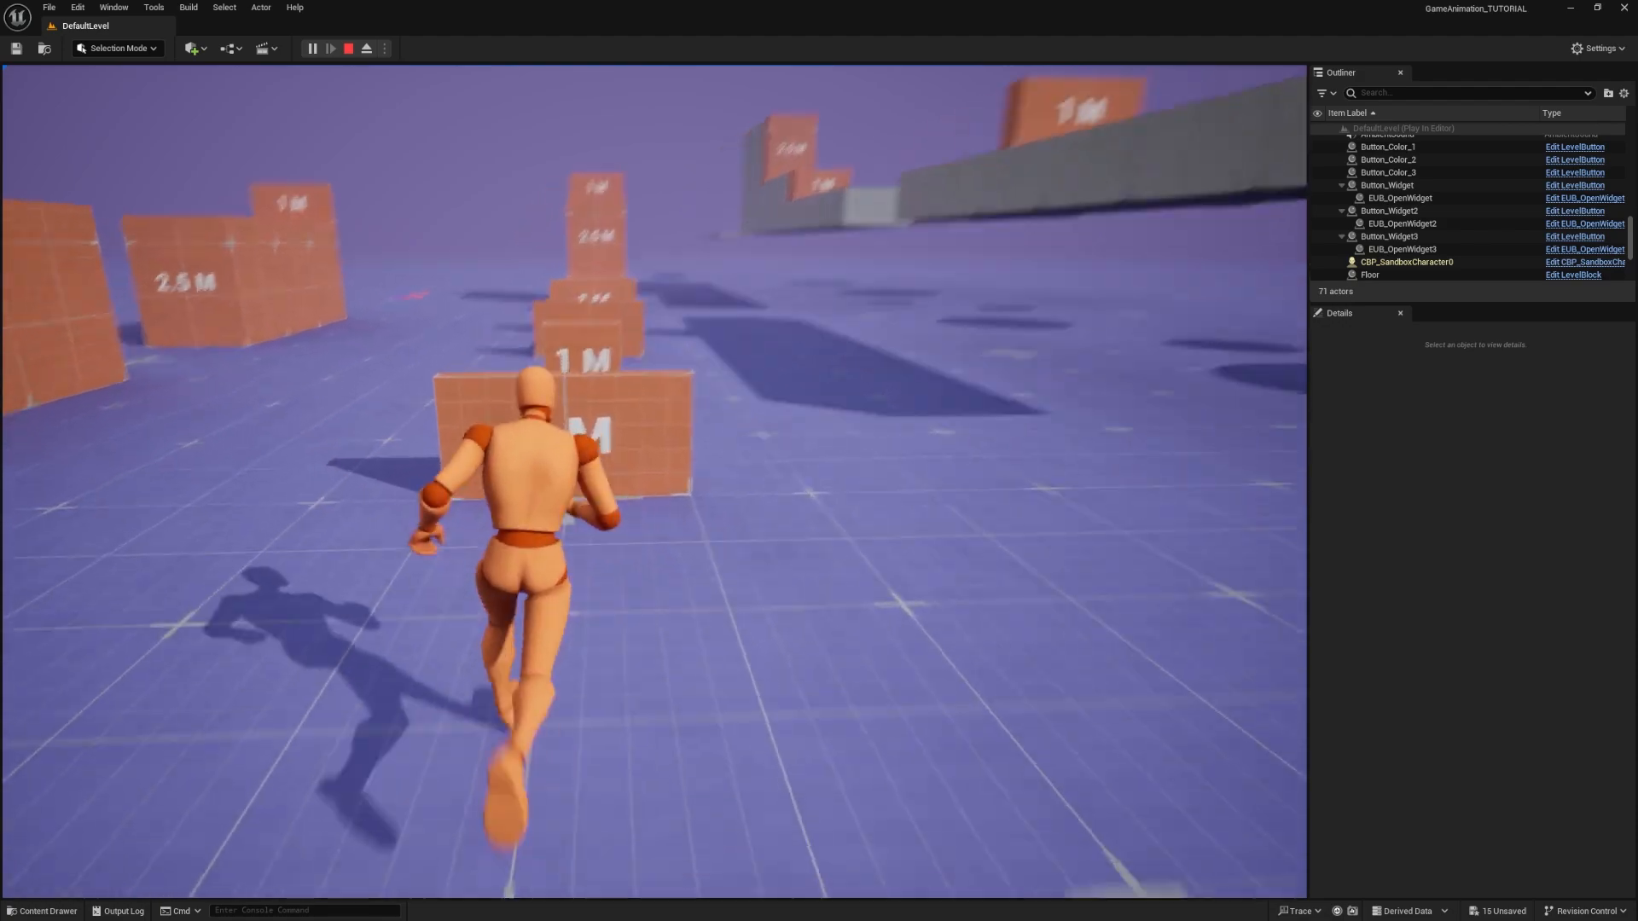
- Play-test the characters on the obstacle course, jumping and vaulting over the 1 M blocks
key(space)
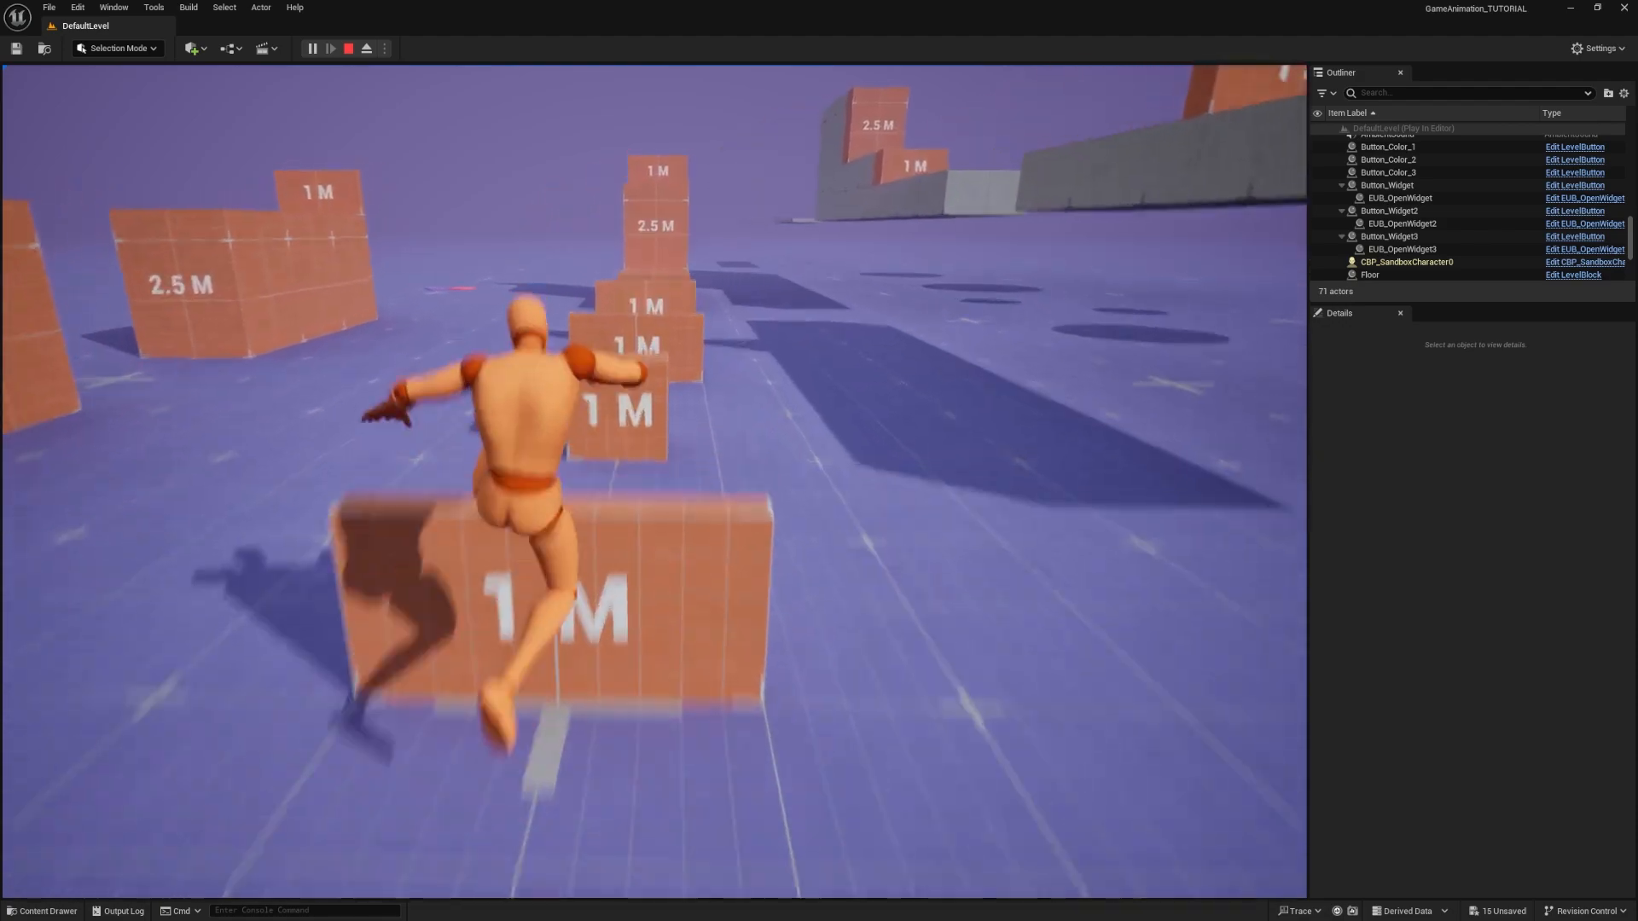
key(space)
key(space)
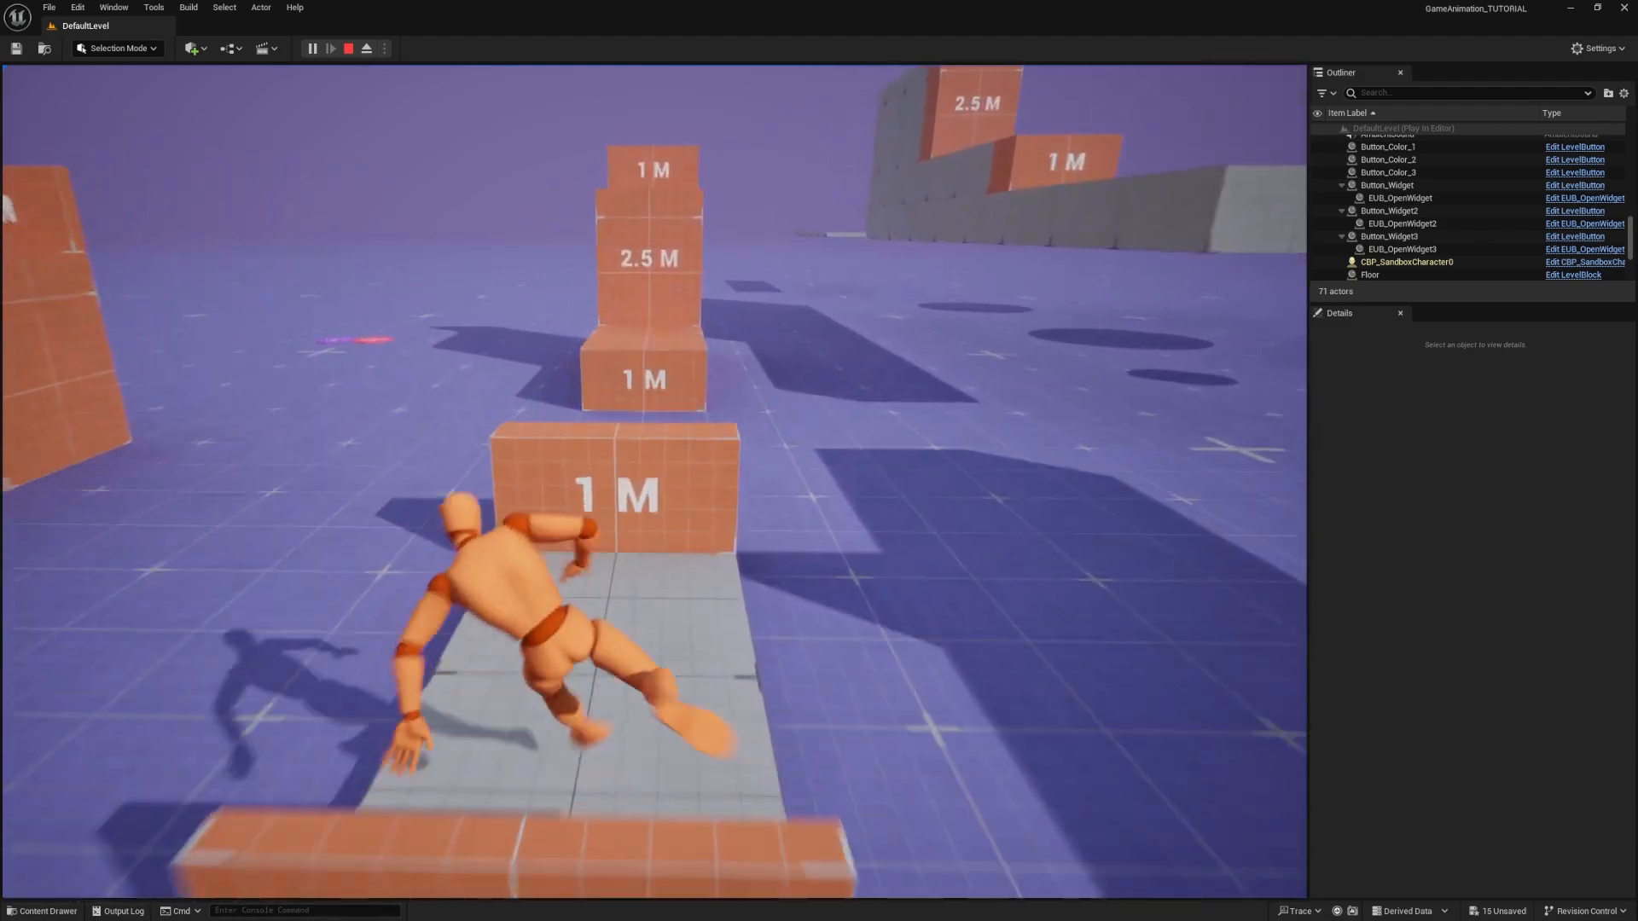
key(space)
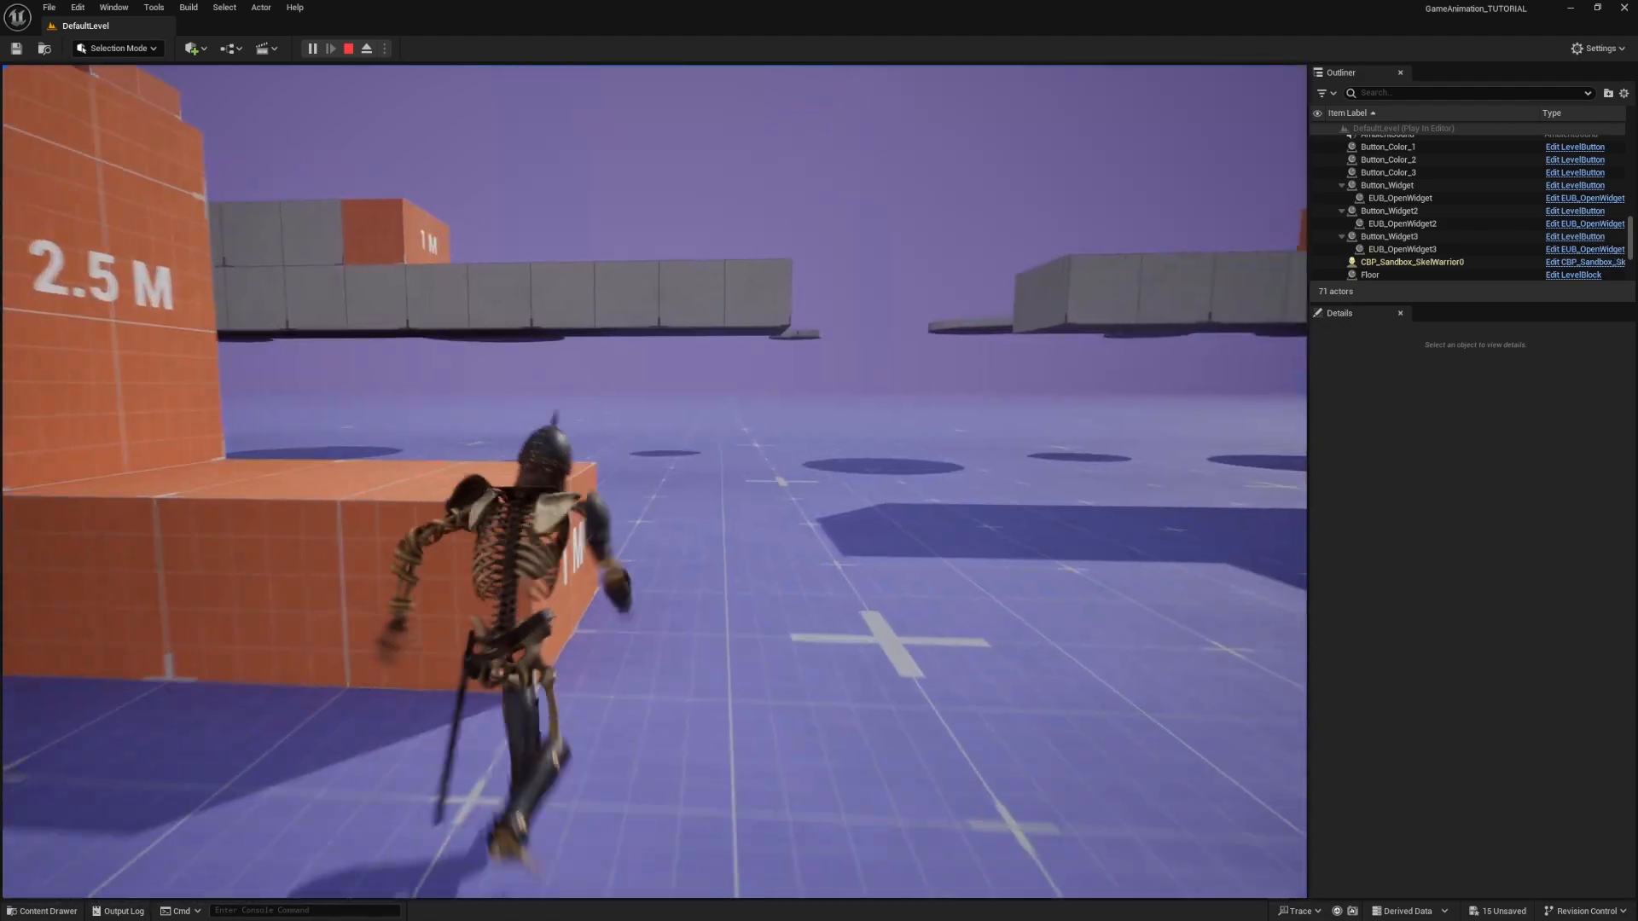
key(space)
key(space)
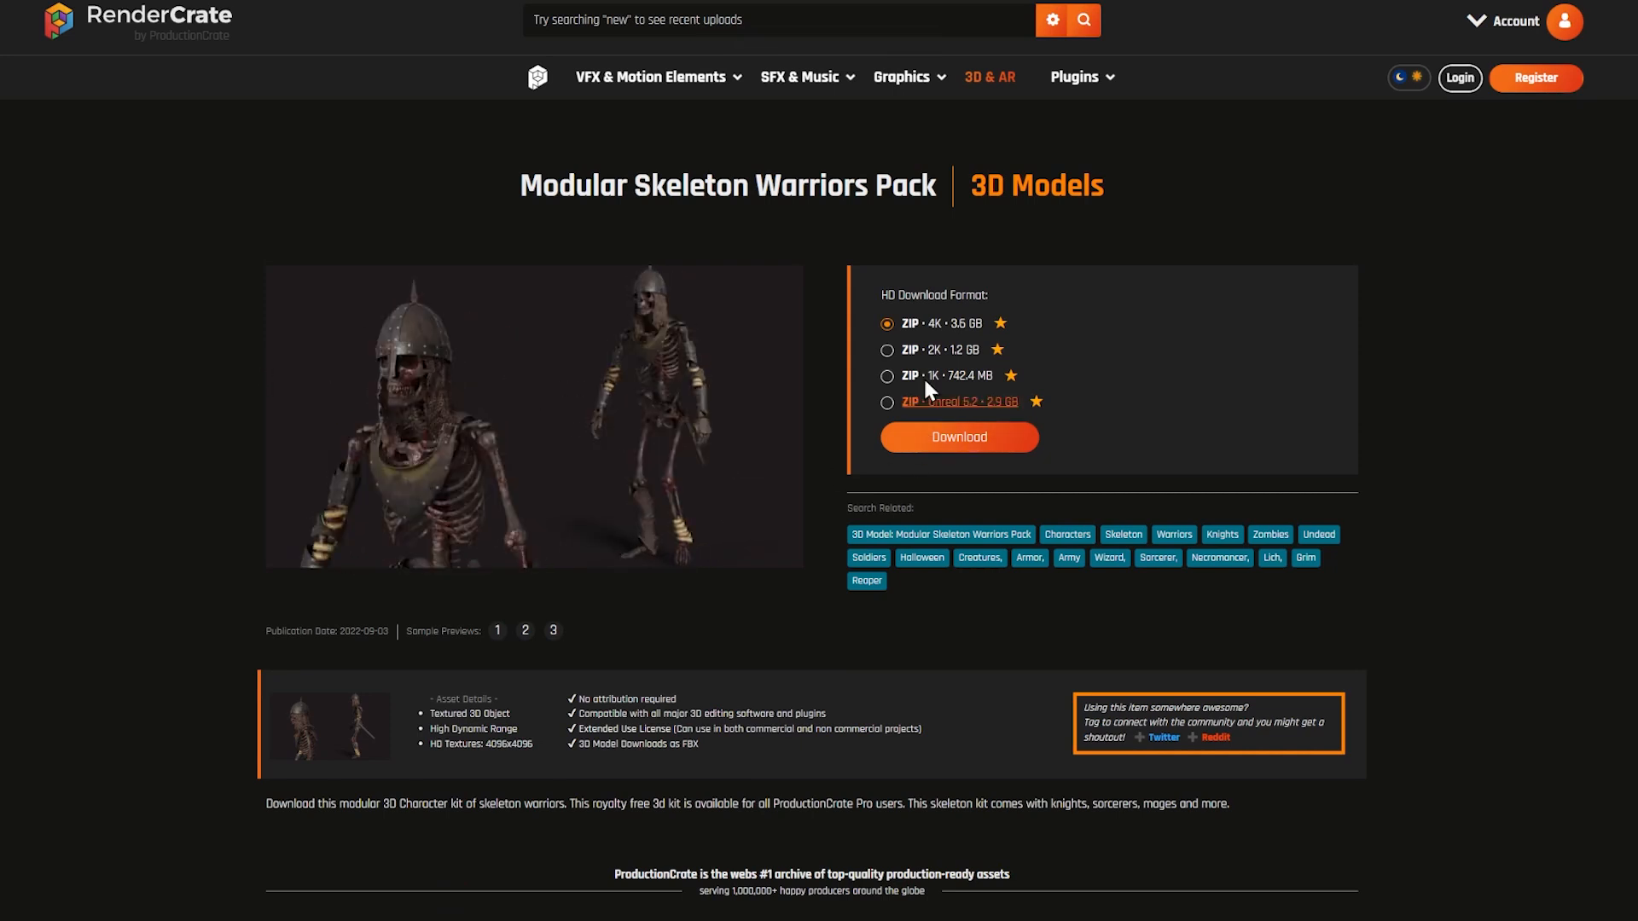
- Choose the Unreal 5.2 ZIP for the Modular Skeleton Warriors Pack and the Unreal 5.3 ZIP for Male Scifi Armor
click(884, 402)
drag(890, 402, 1041, 409)
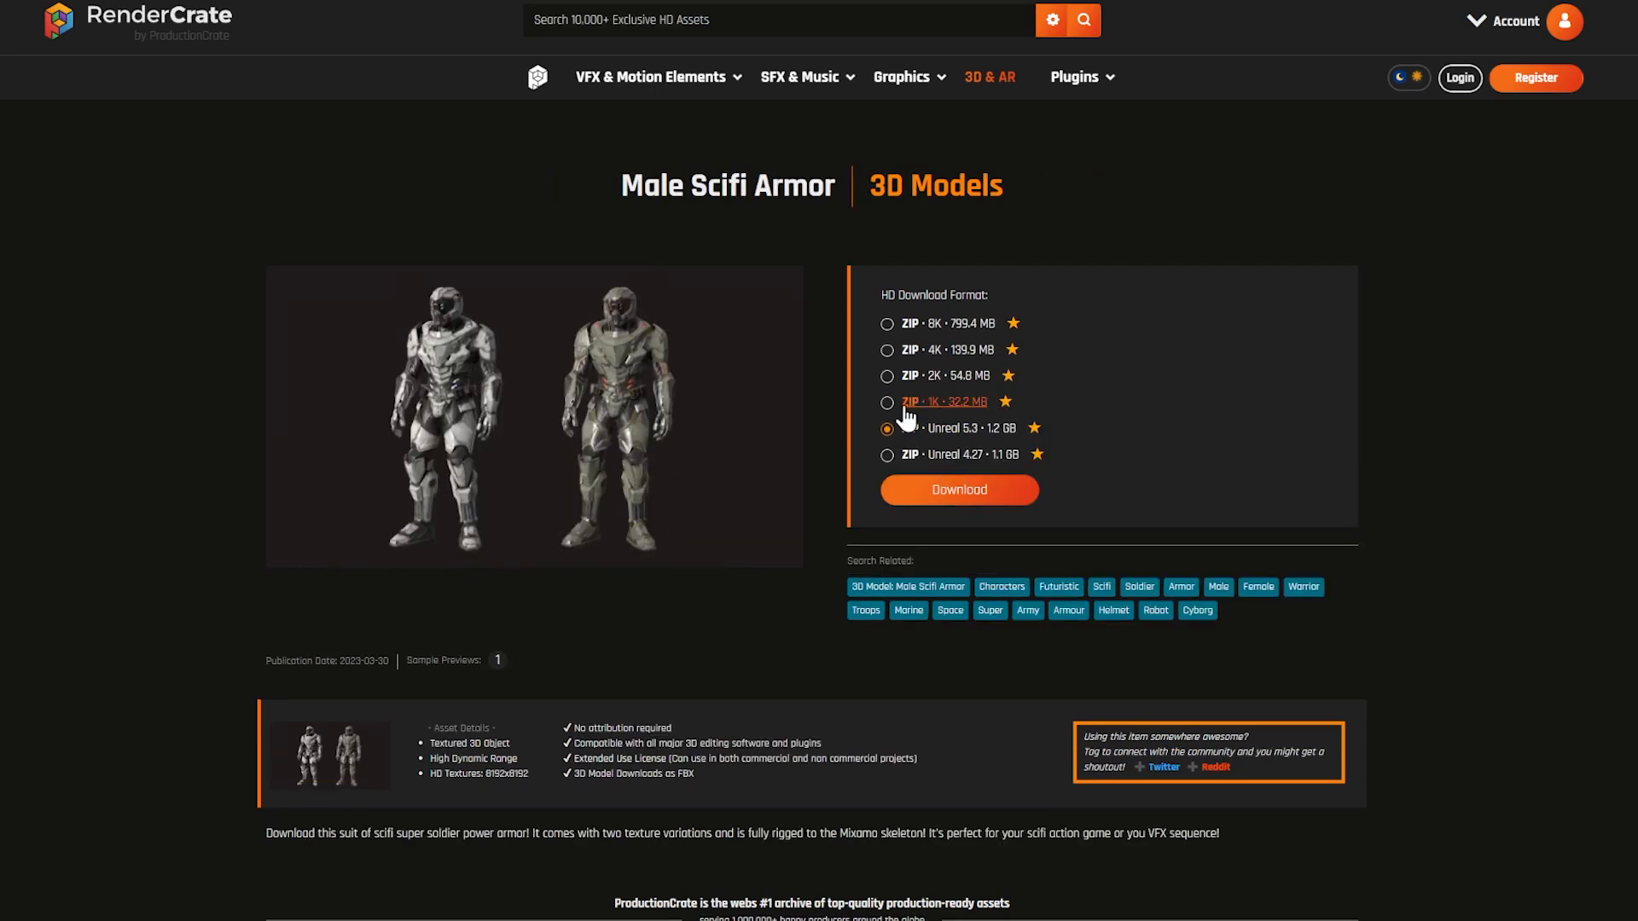
click(887, 428)
drag(898, 428, 1000, 435)
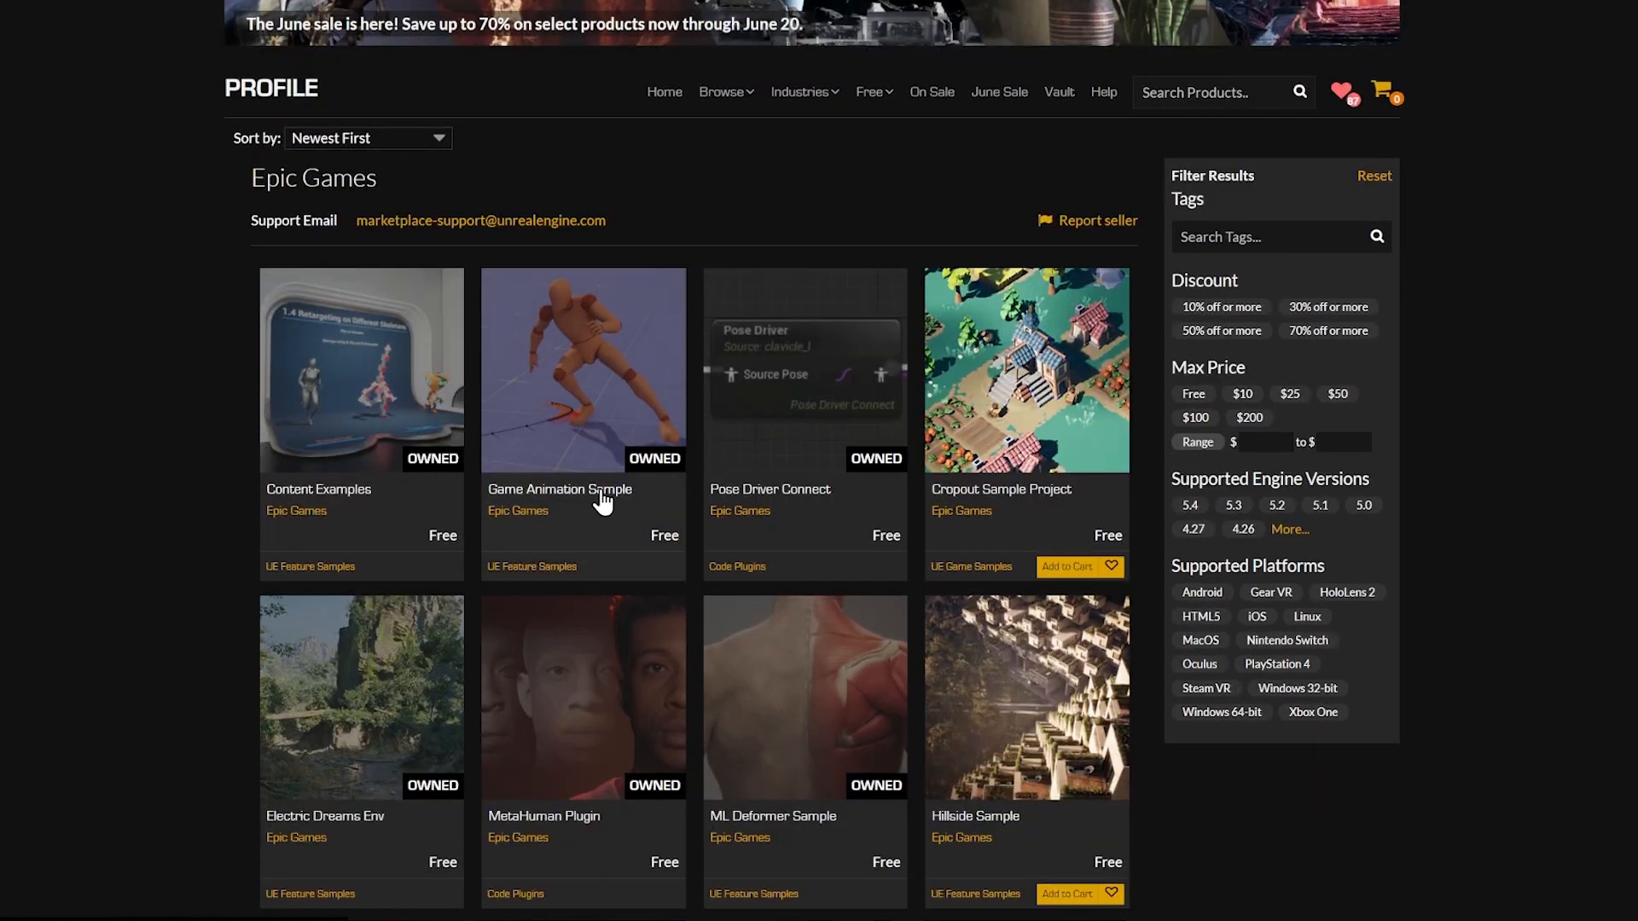
- Open the Game Animation Sample product from the Epic Games marketplace listing
click(608, 497)
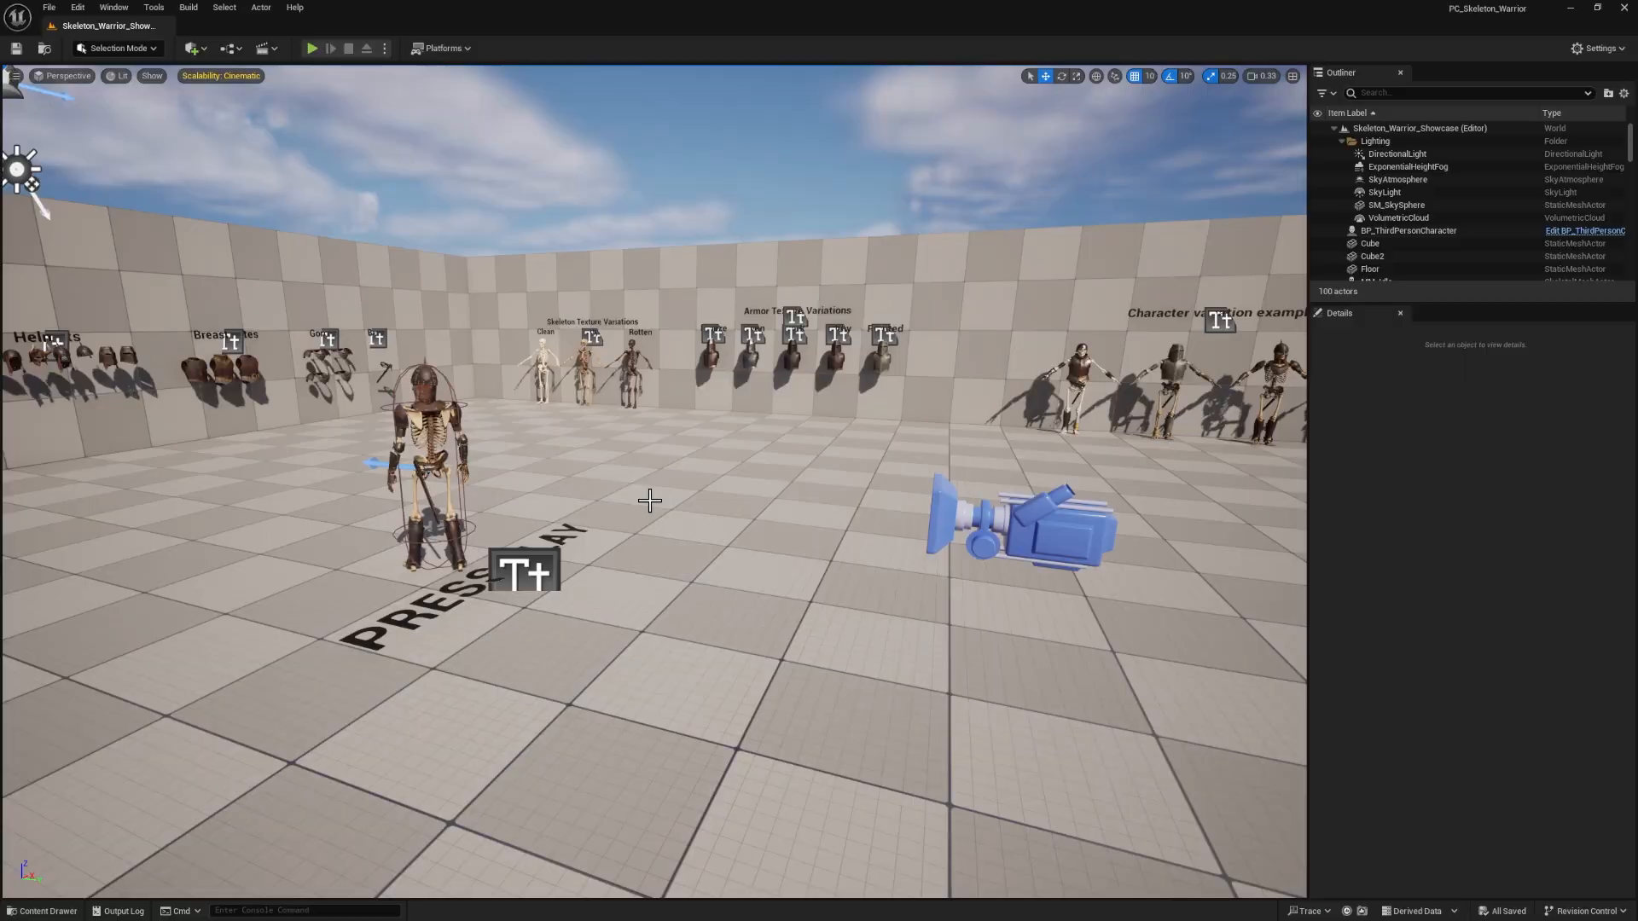
- In the PC_Skeleton_Warrior project, start migrating the Modular_Skeleton_Warriors folder with all its preselected assets
right_drag(649, 501, 597, 503)
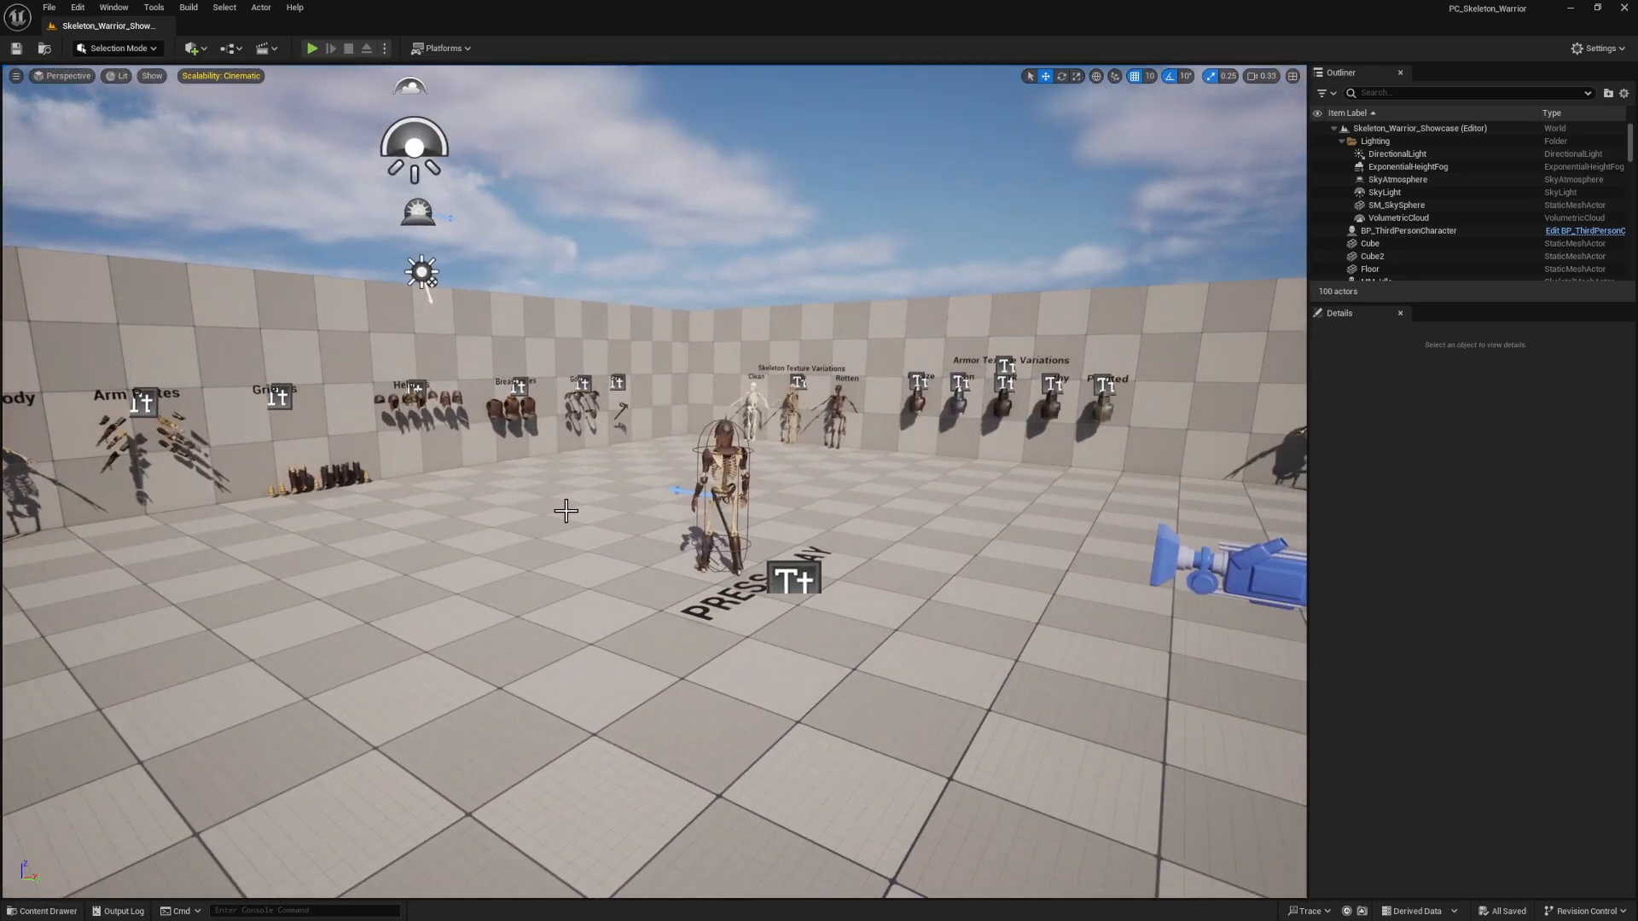
right_drag(391, 419, 436, 463)
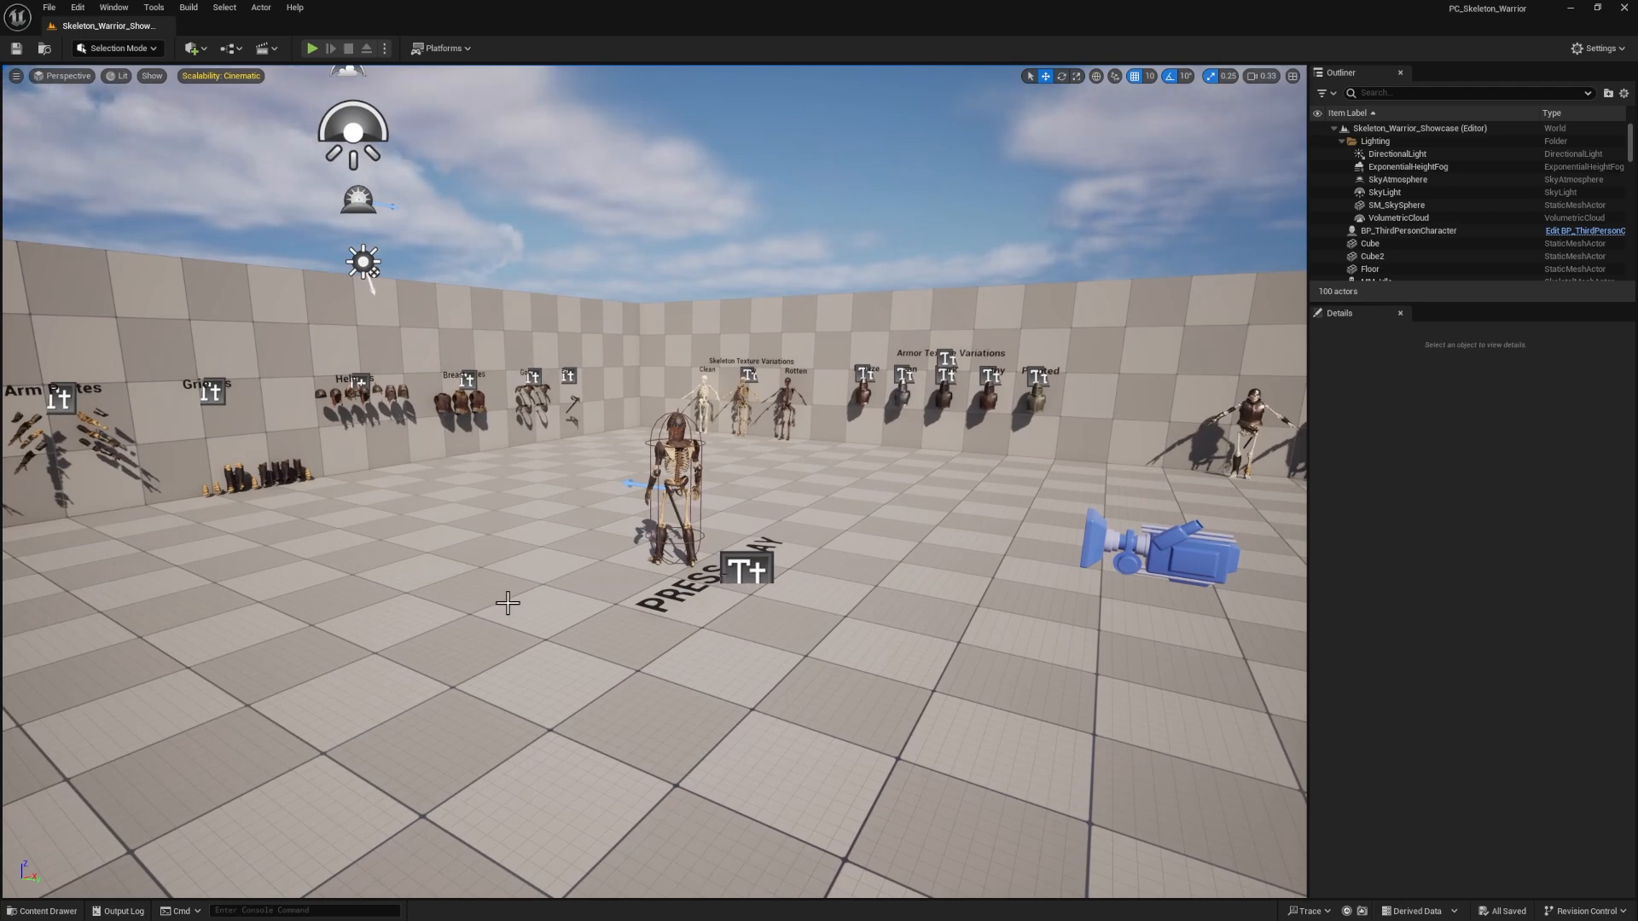
key(ctrl+space)
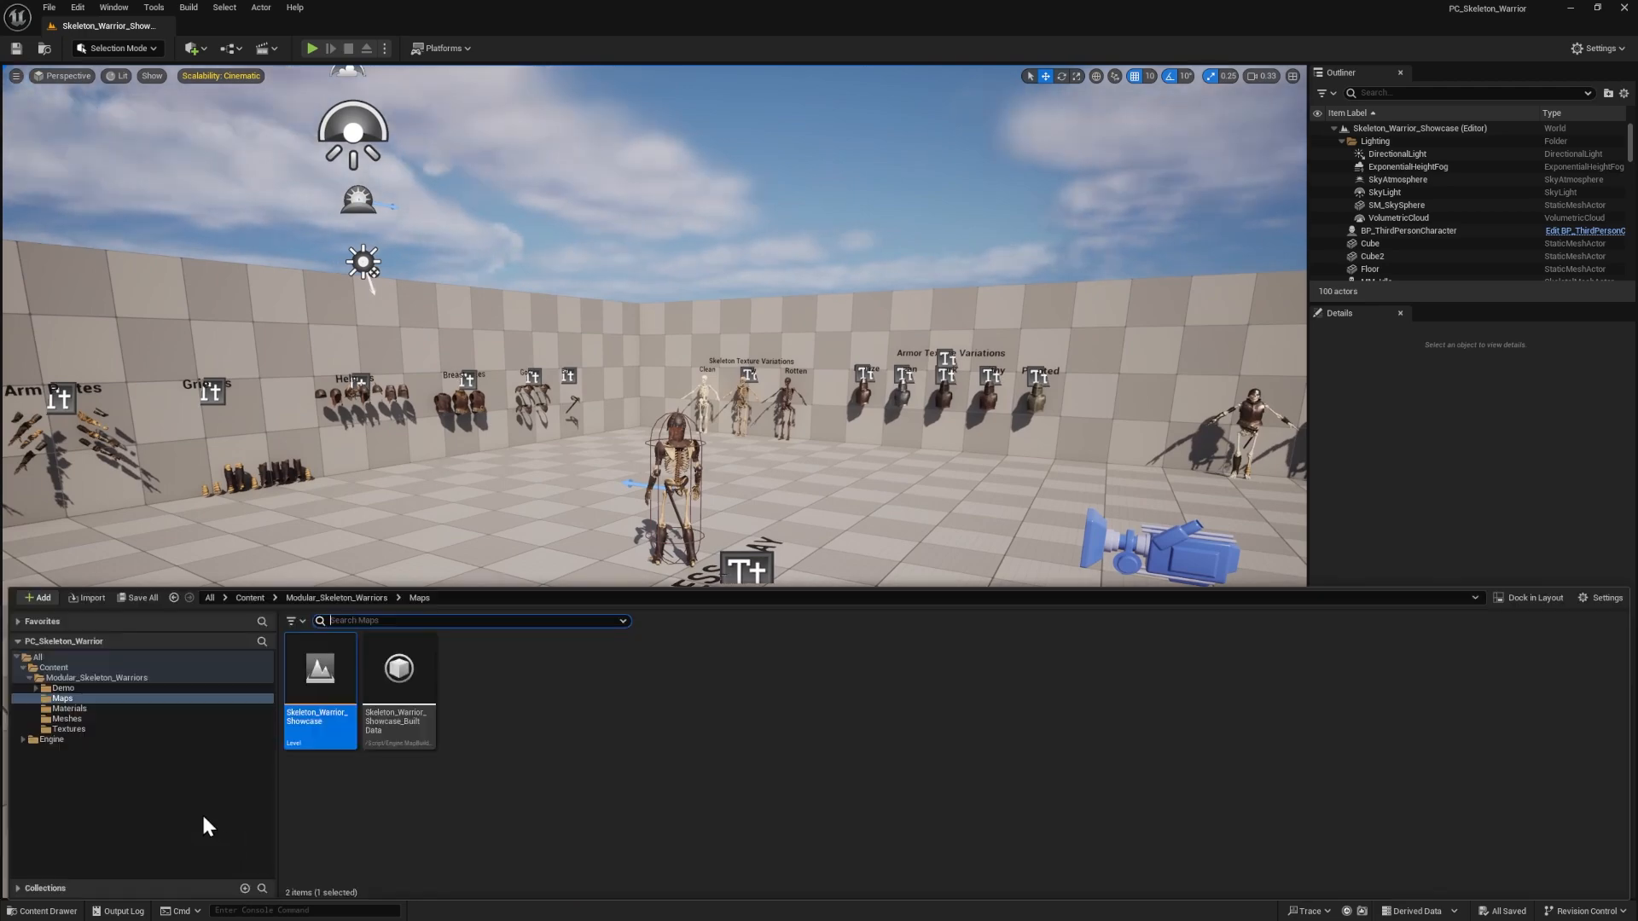
click(89, 677)
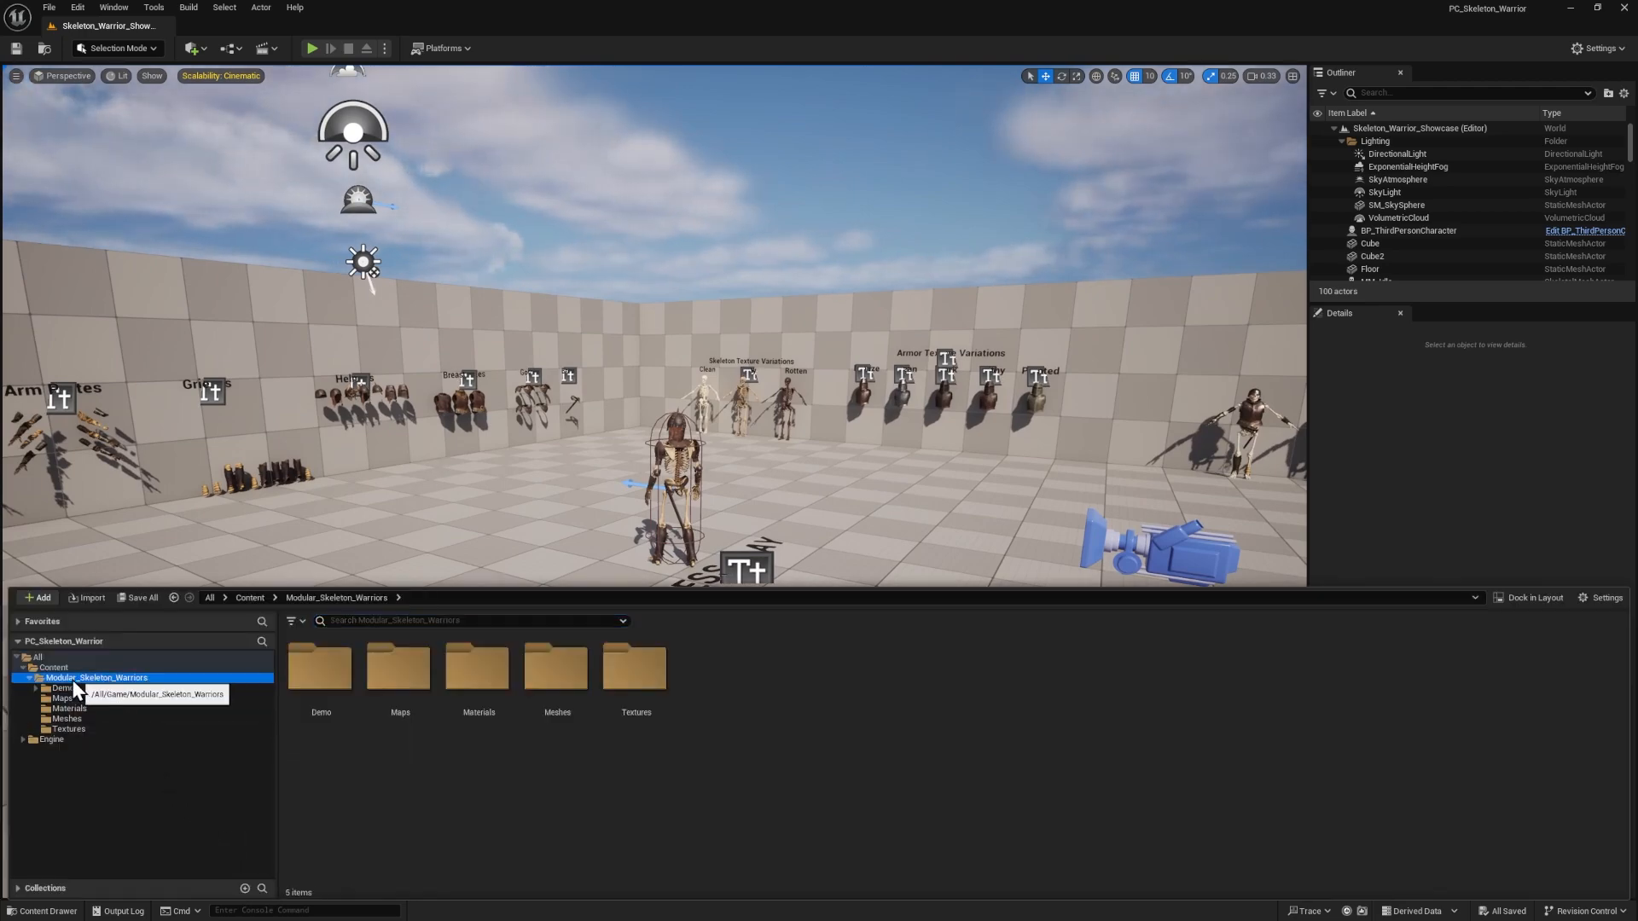
right_click(117, 682)
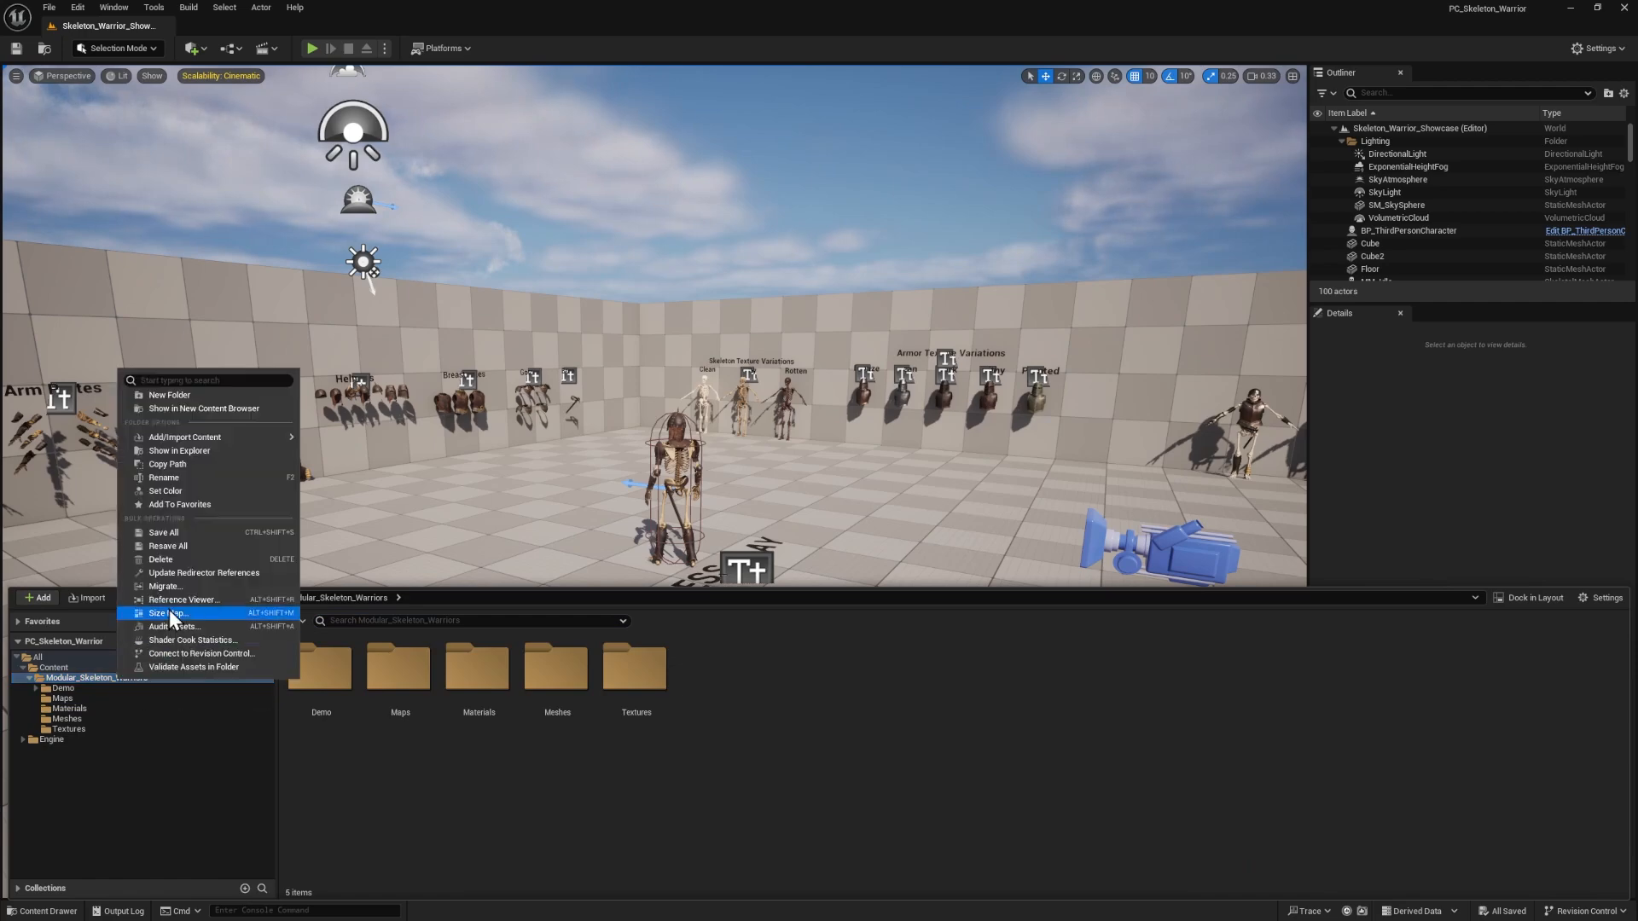
click(192, 588)
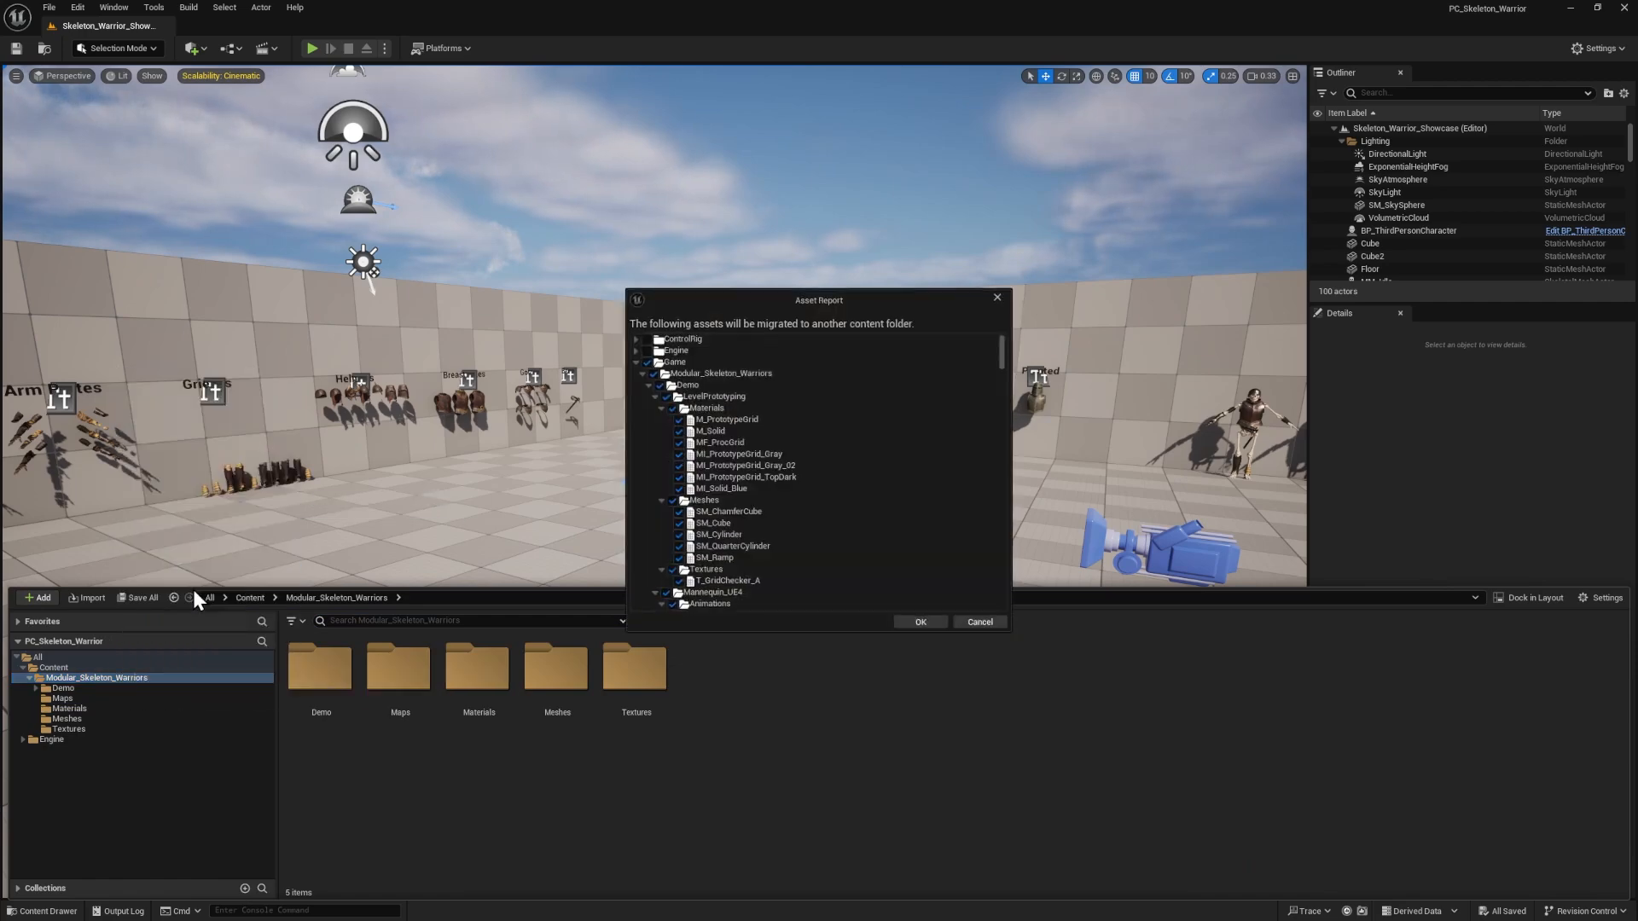
click(921, 623)
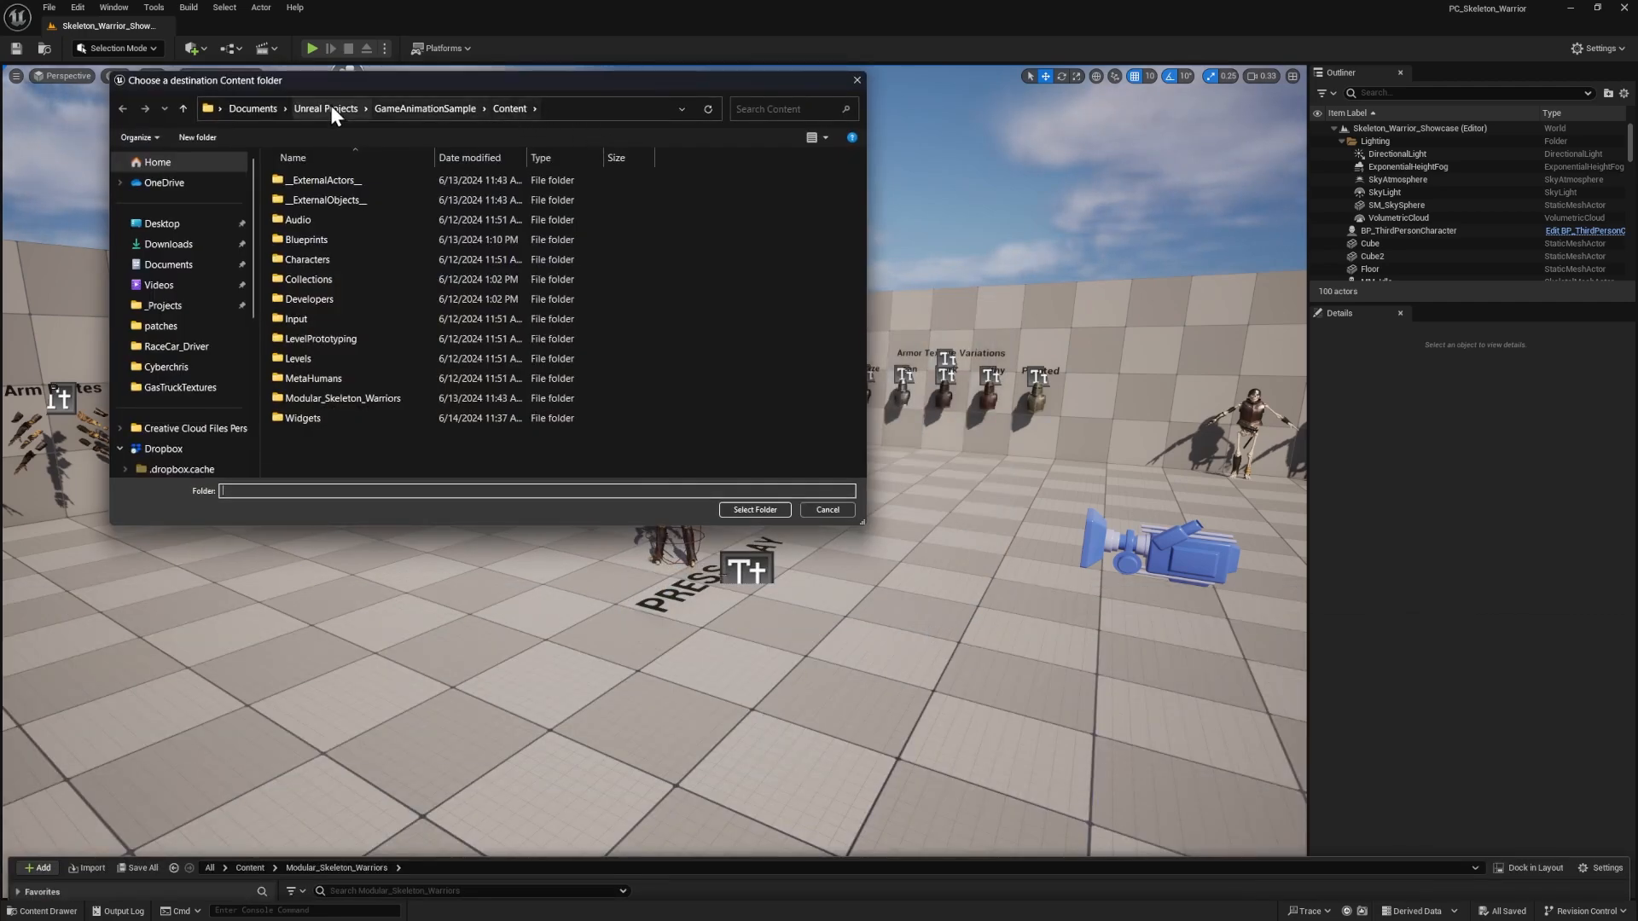
- Choose the Content folder of the GameAnimation_TUTORIAL project as the migration destination
click(325, 110)
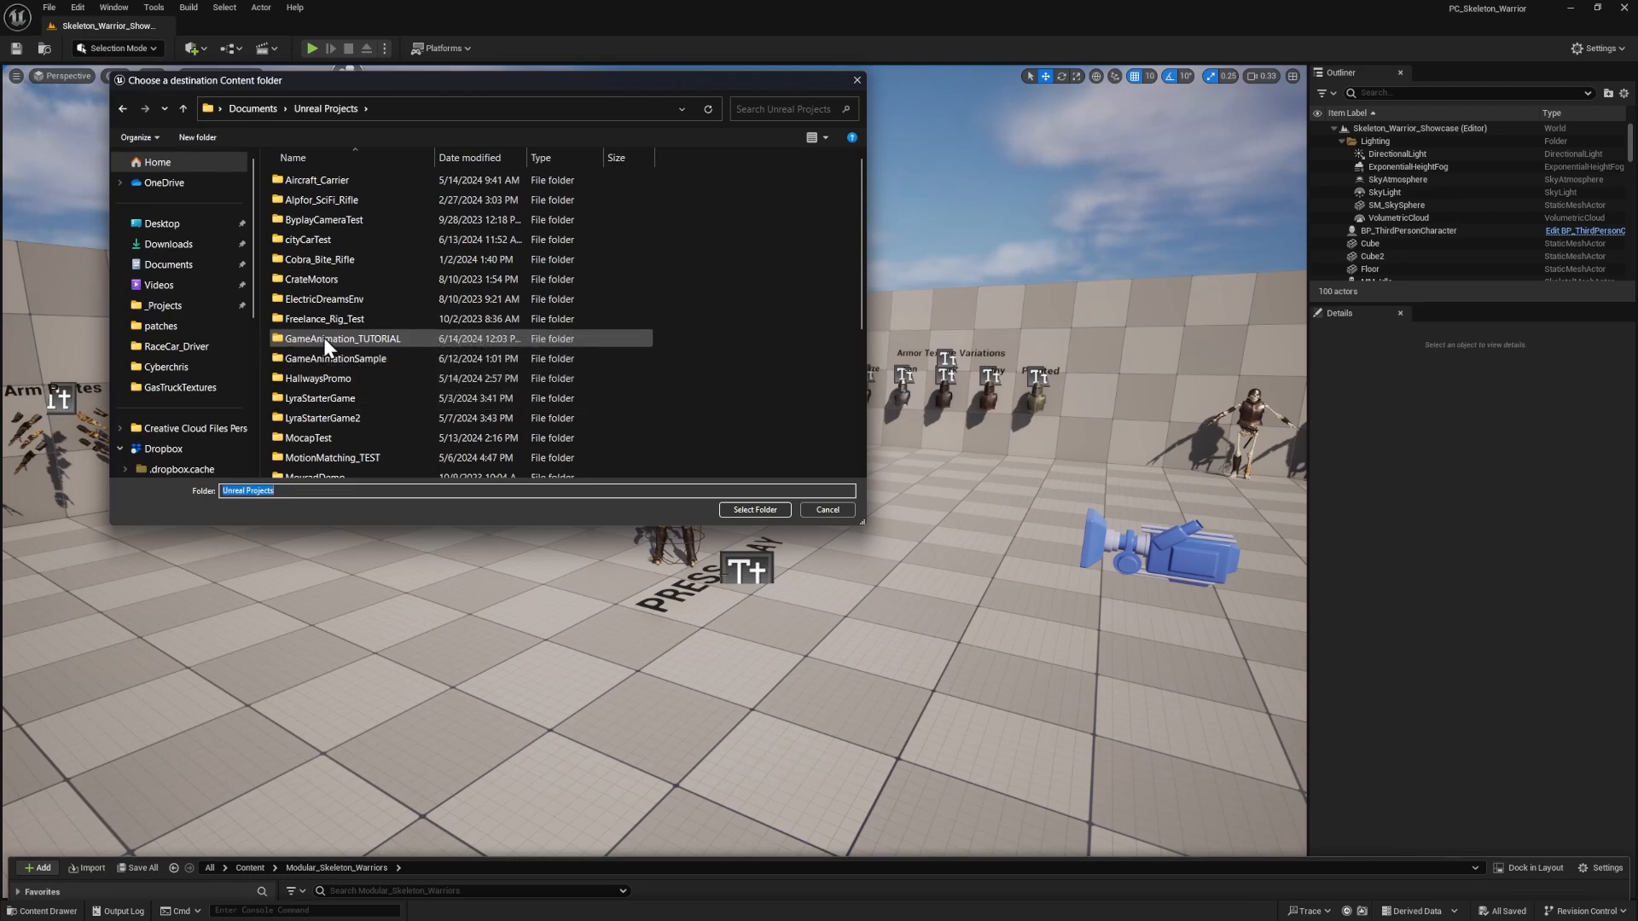
double_click(324, 340)
click(303, 223)
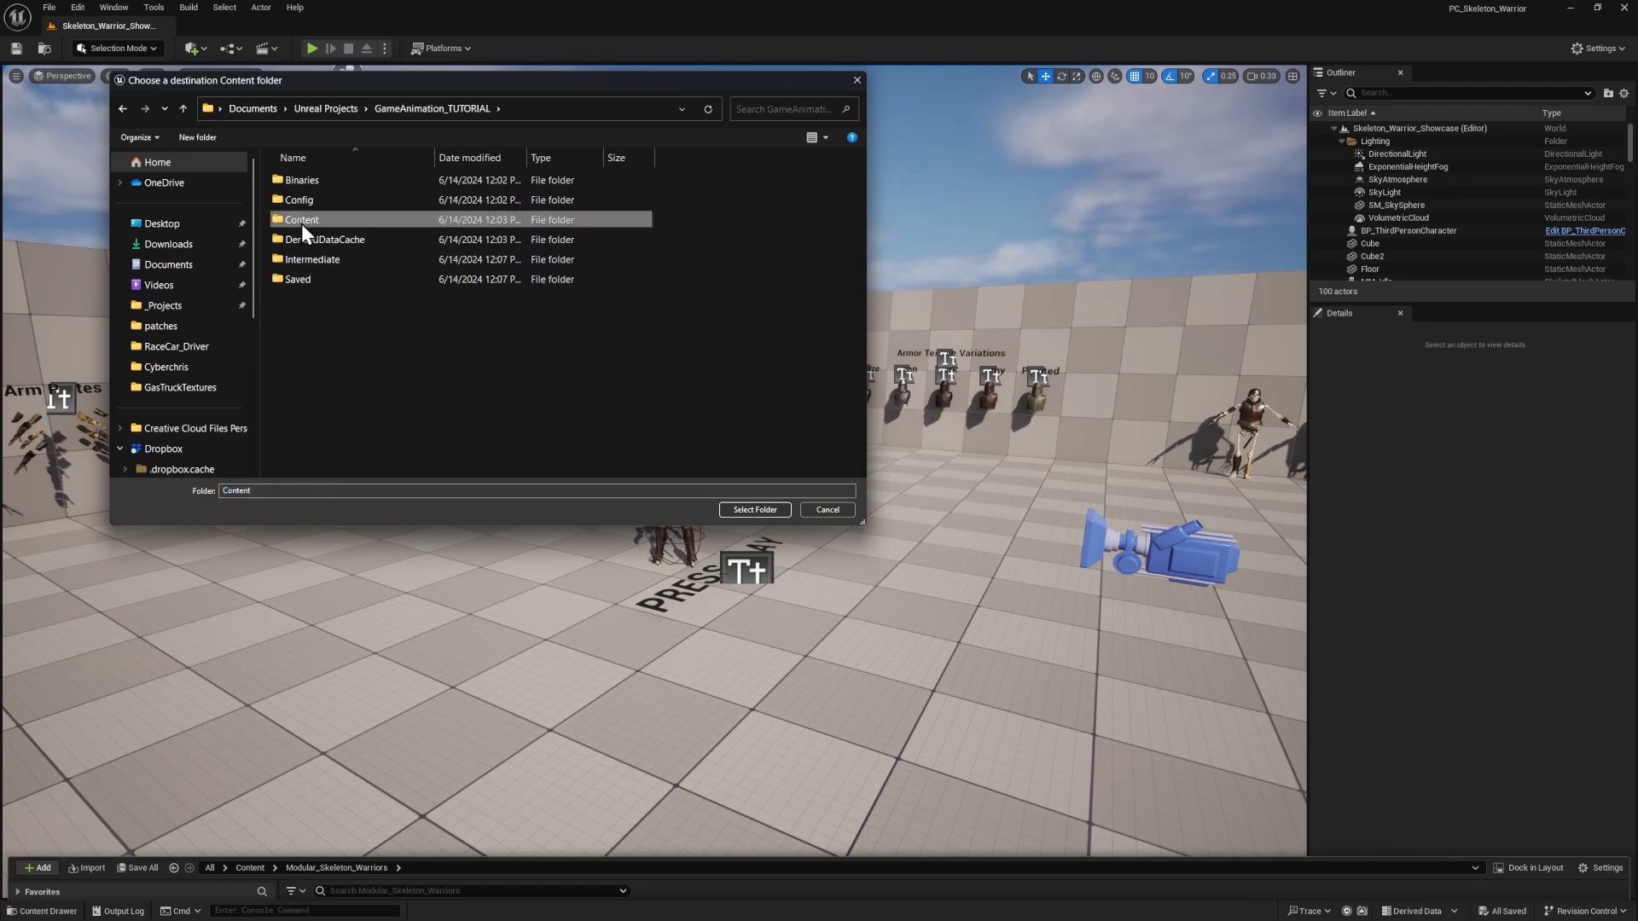
click(776, 508)
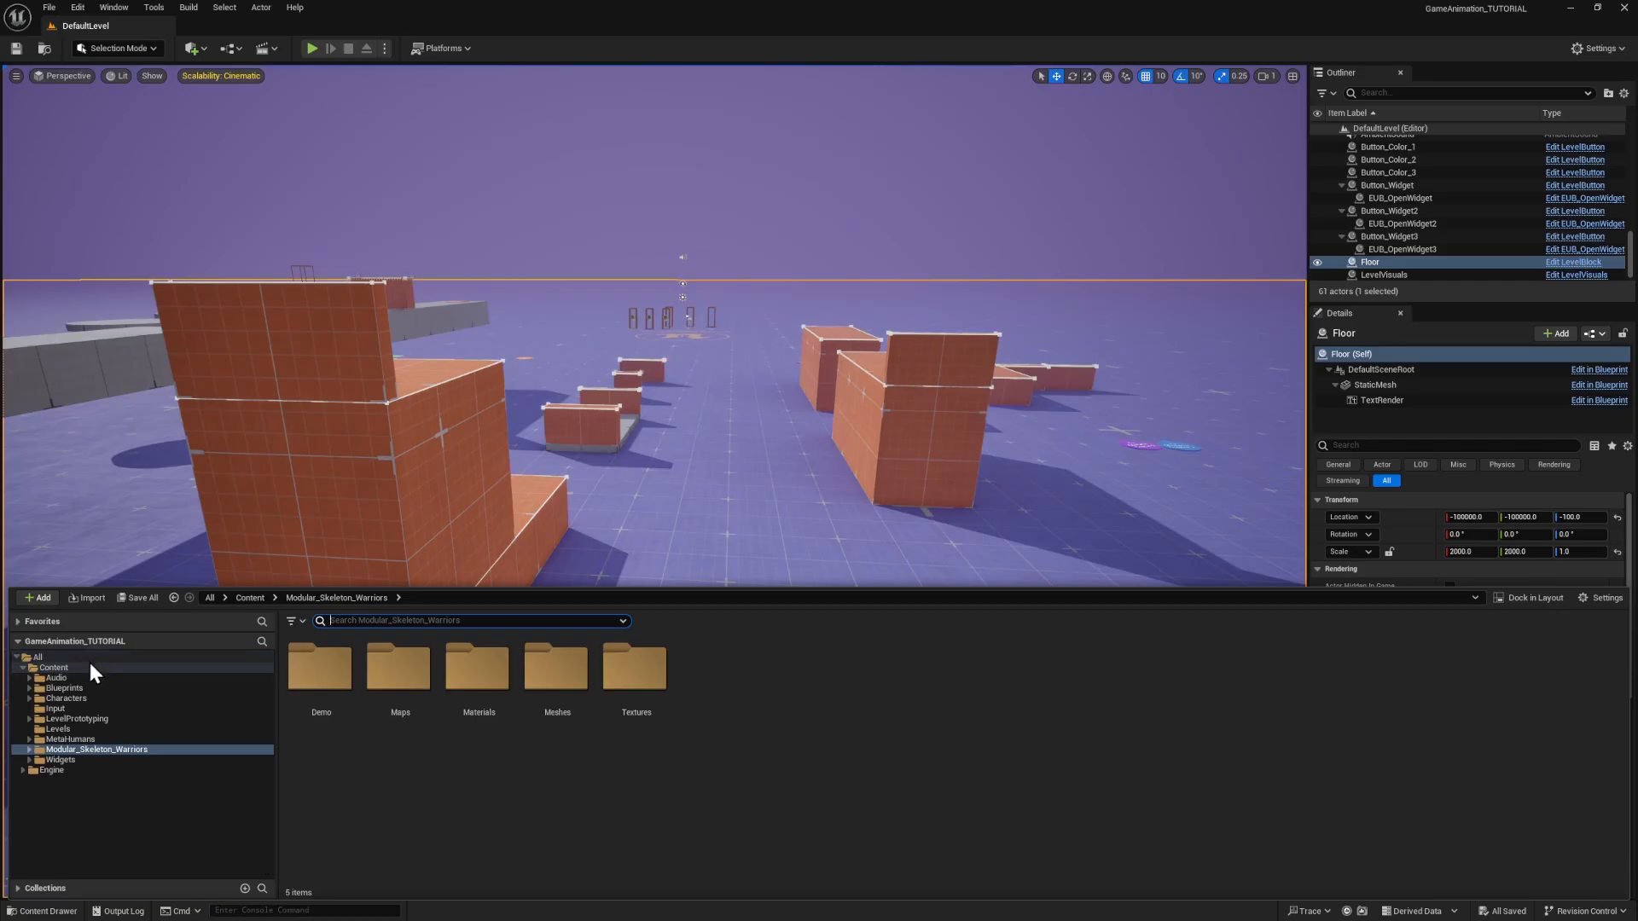
- In the GameAnimation_TUTORIAL project, open the Meshes folder of Modular_Skeleton_Warriors and enlarge the asset view
click(69, 749)
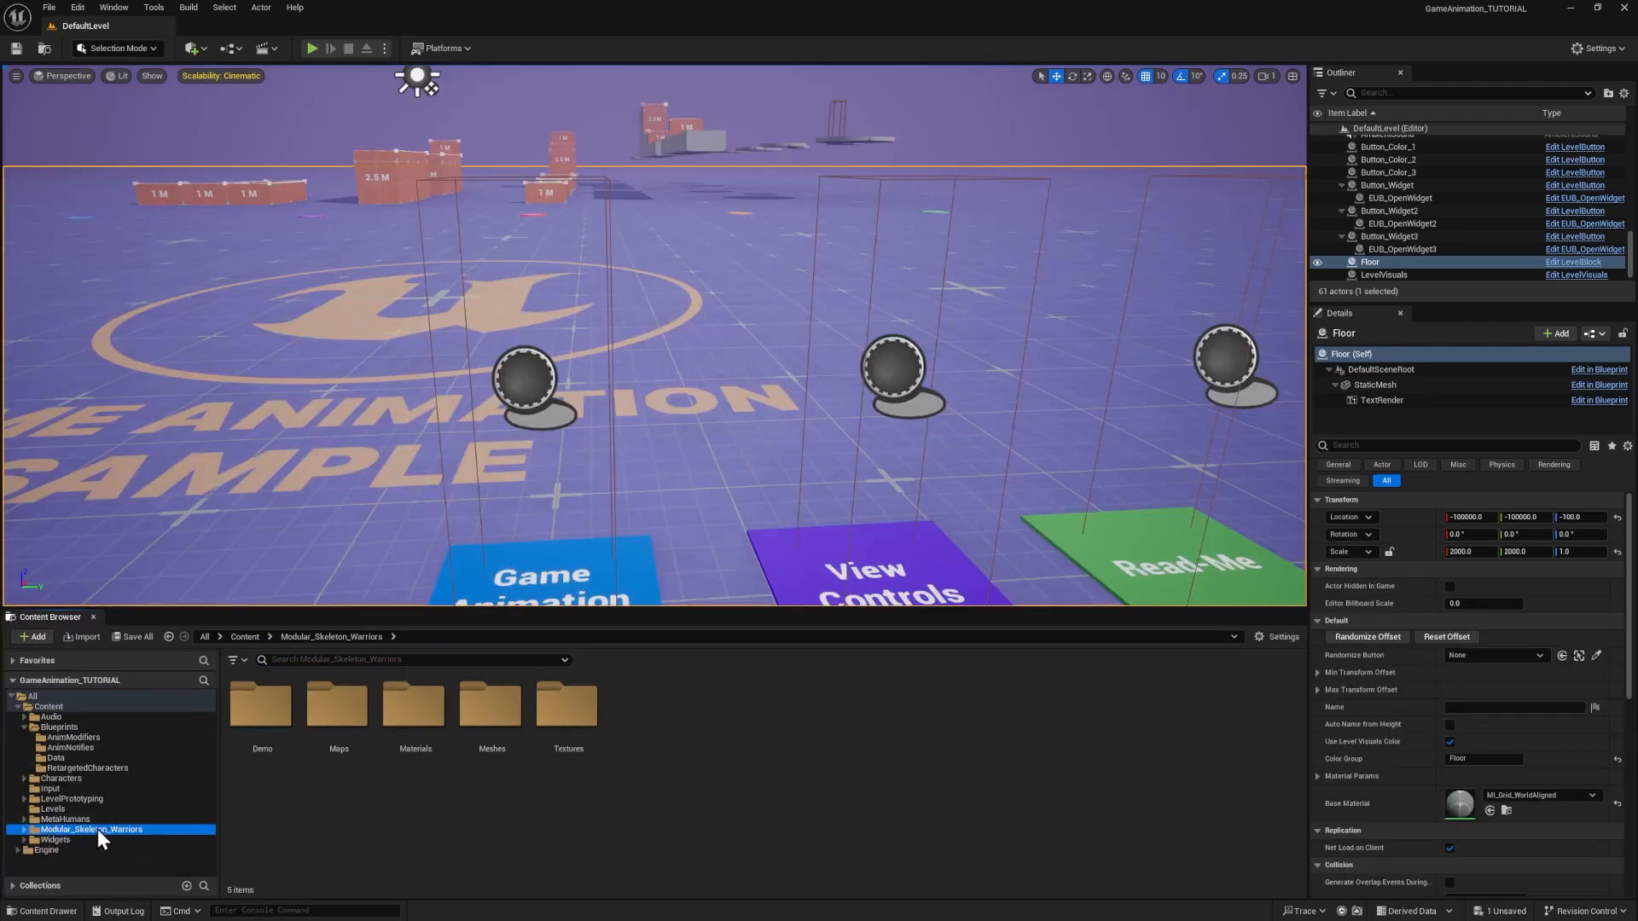
click(495, 709)
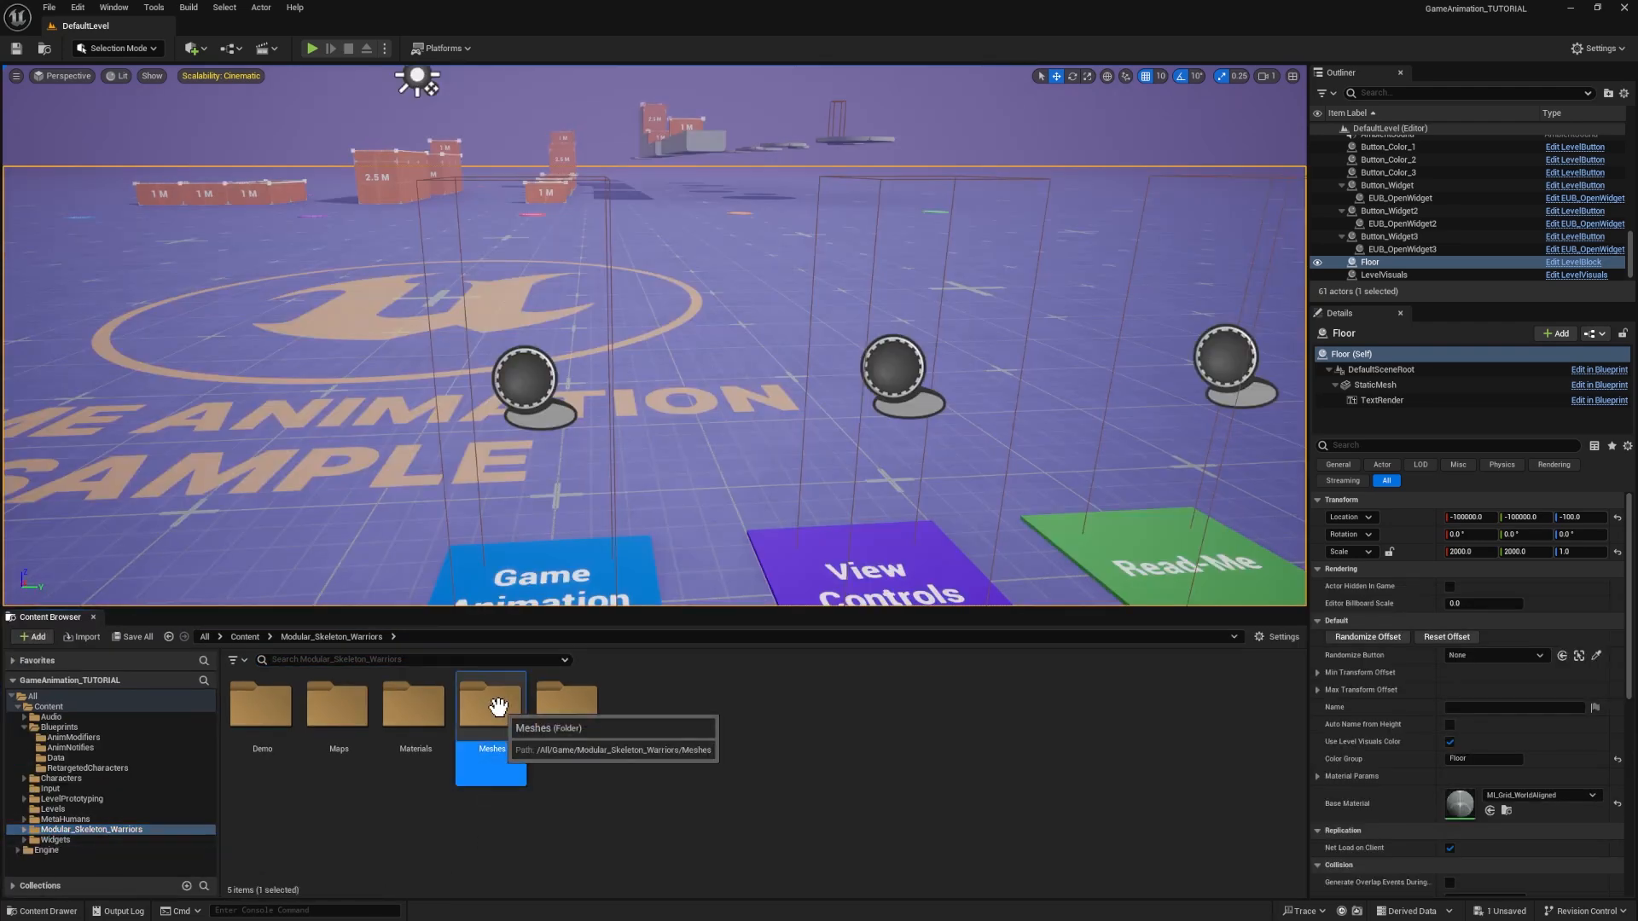
double_click(497, 706)
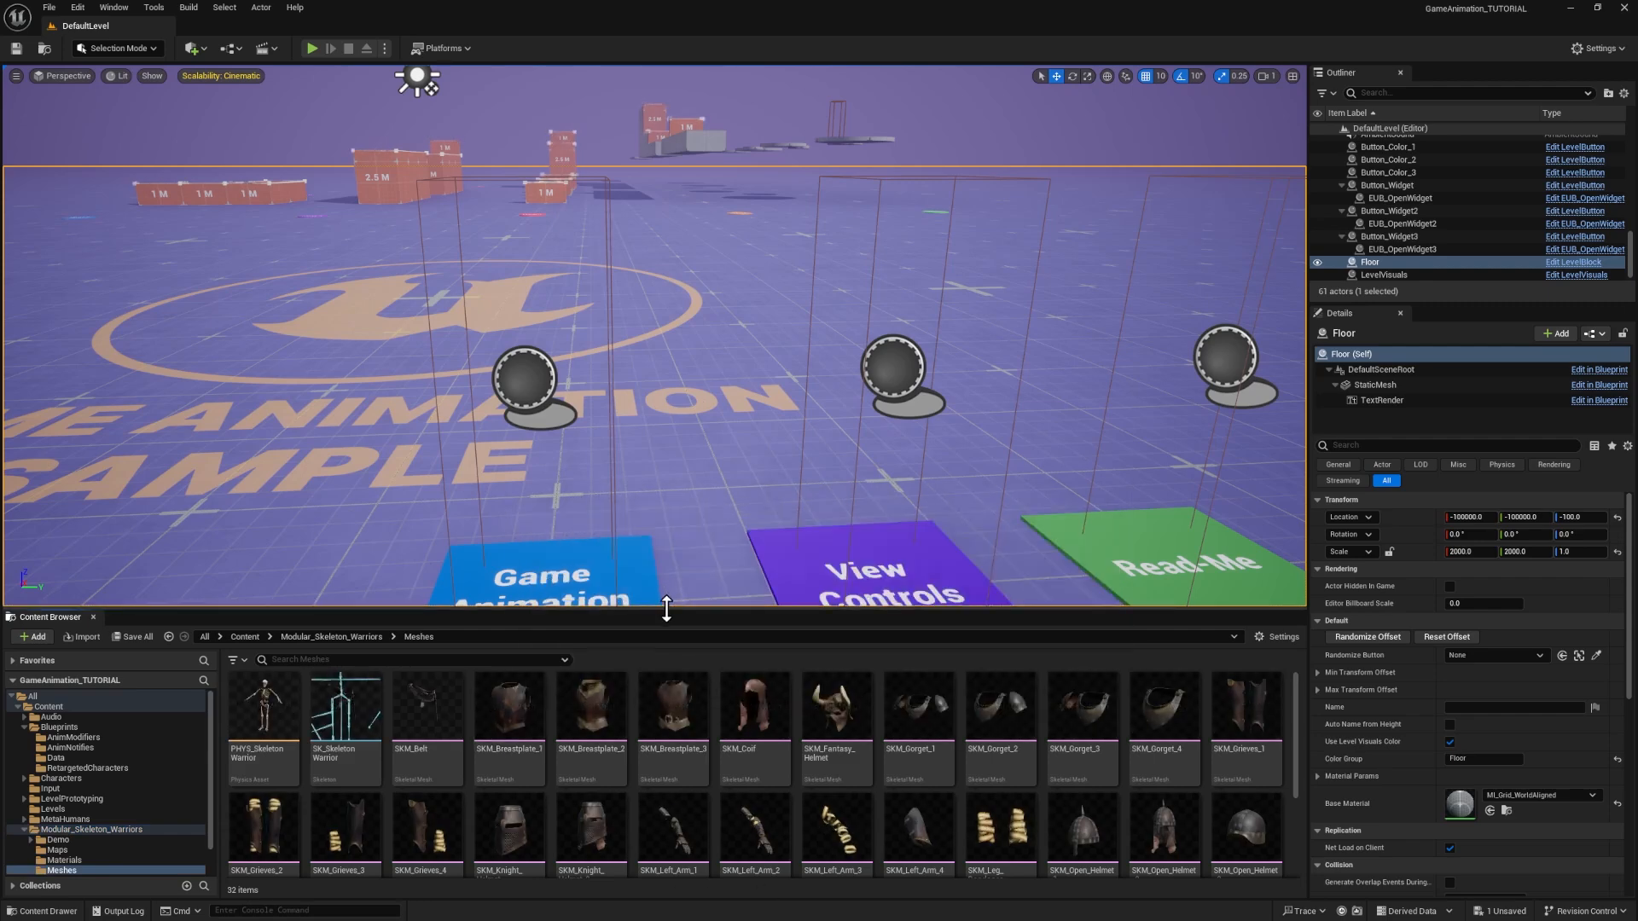
drag(666, 608, 674, 371)
- Assign the UE5 Mannequin's SK_Mannequin skeleton to the meshes from SKM_Belt through SKM_SkeletonWarrior, merging all listed bones into the skeleton
click(423, 474)
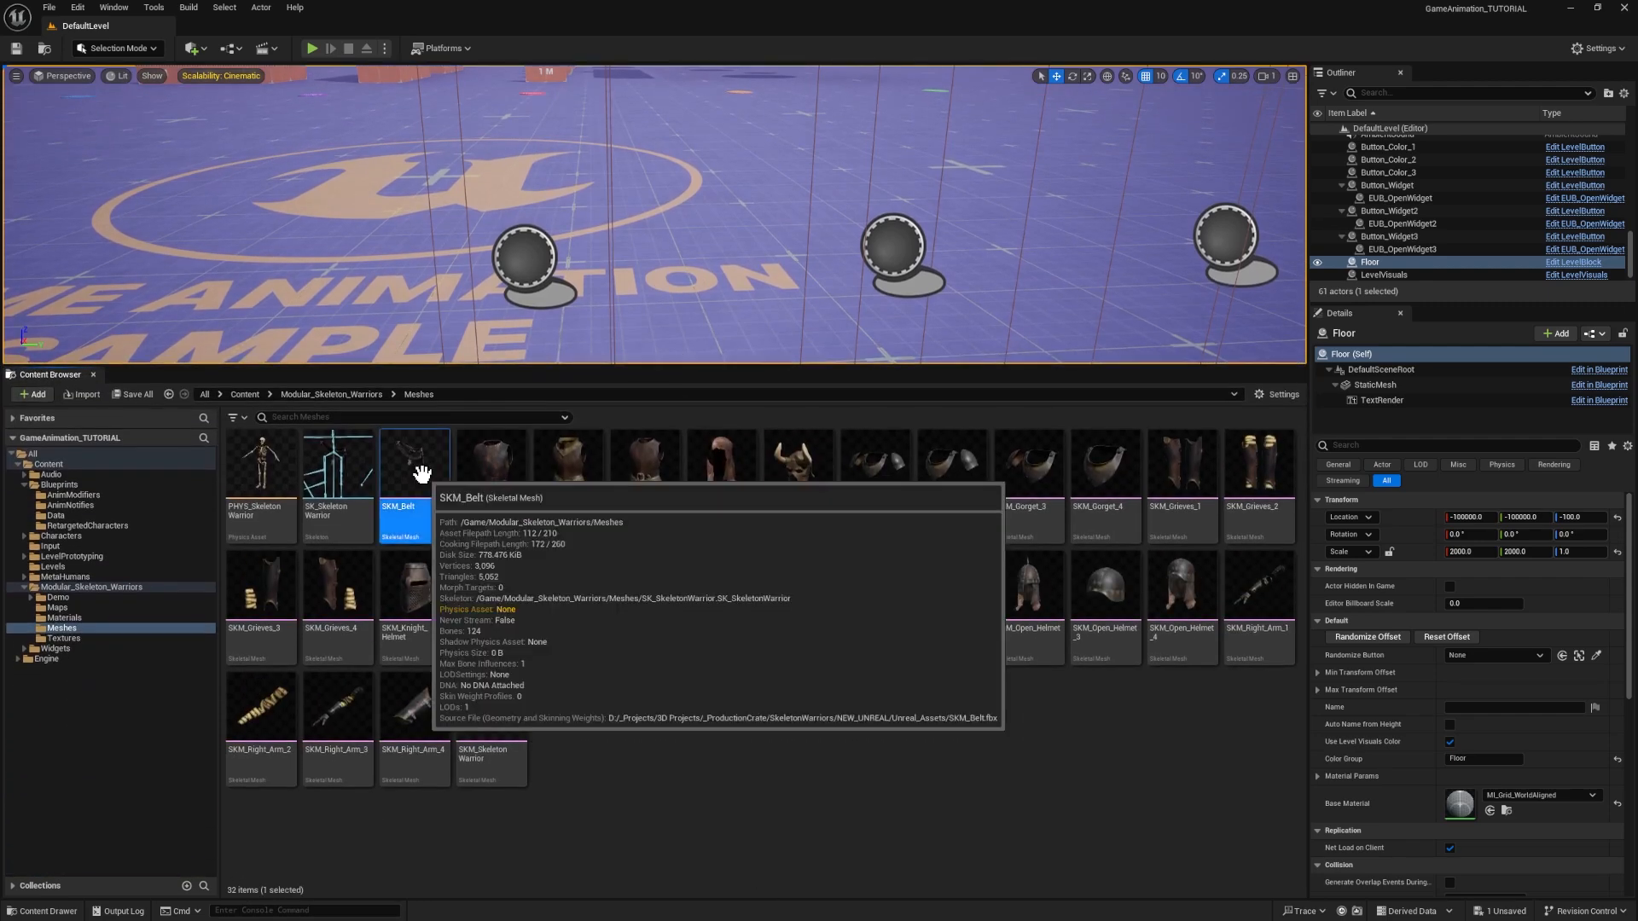
shift+click(488, 732)
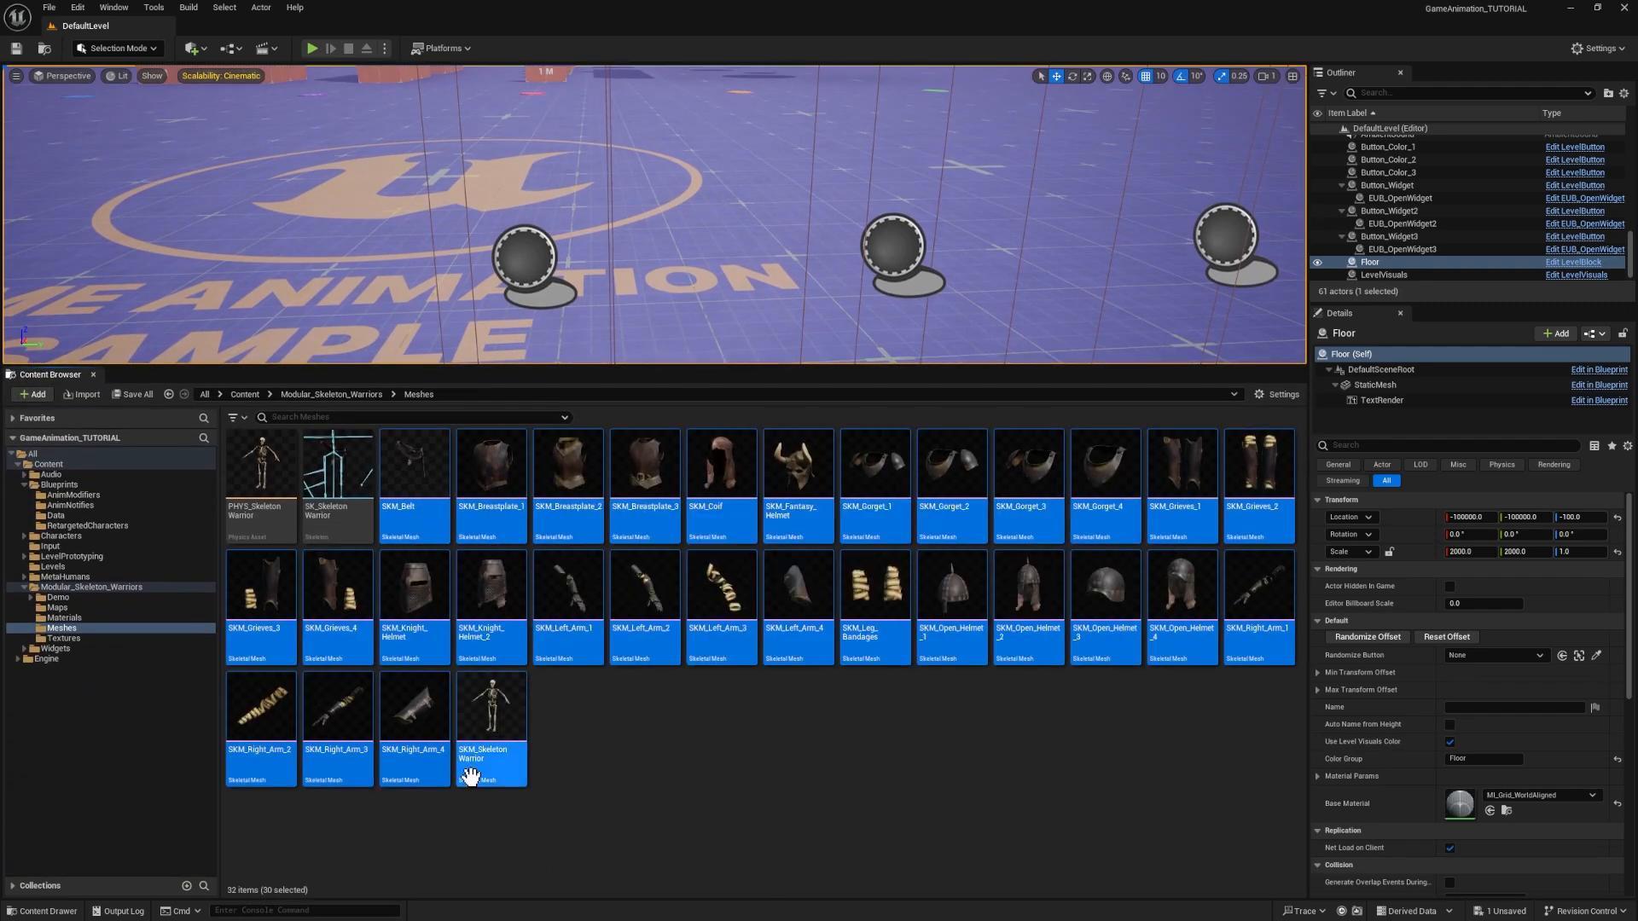
right_click(490, 620)
mouse_move(597, 404)
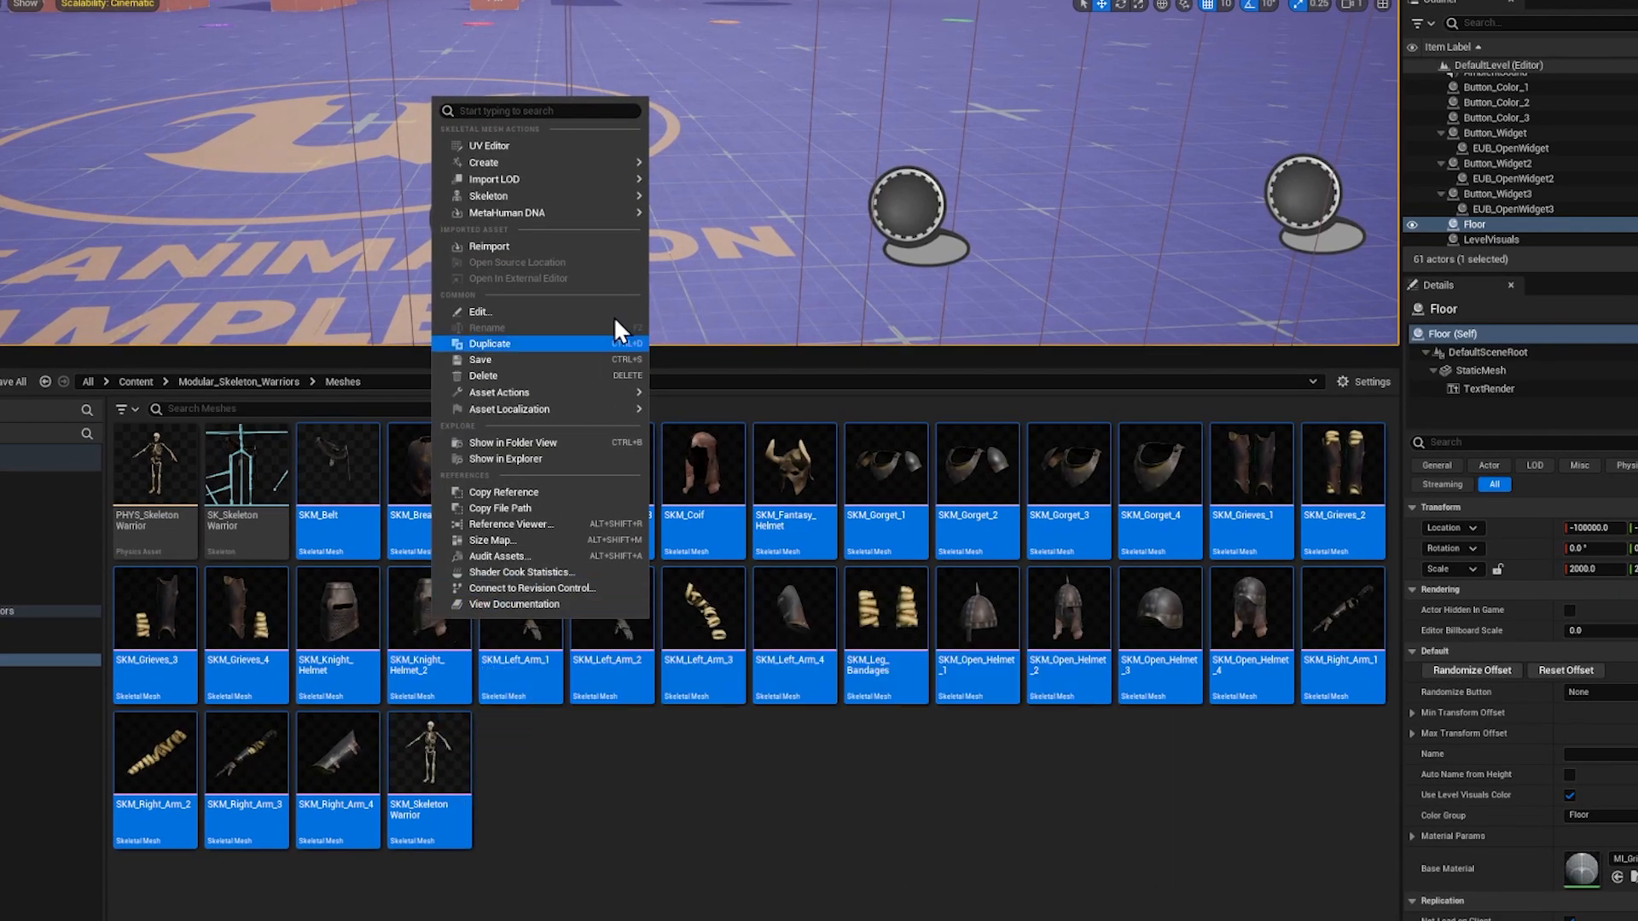
mouse_move(599, 195)
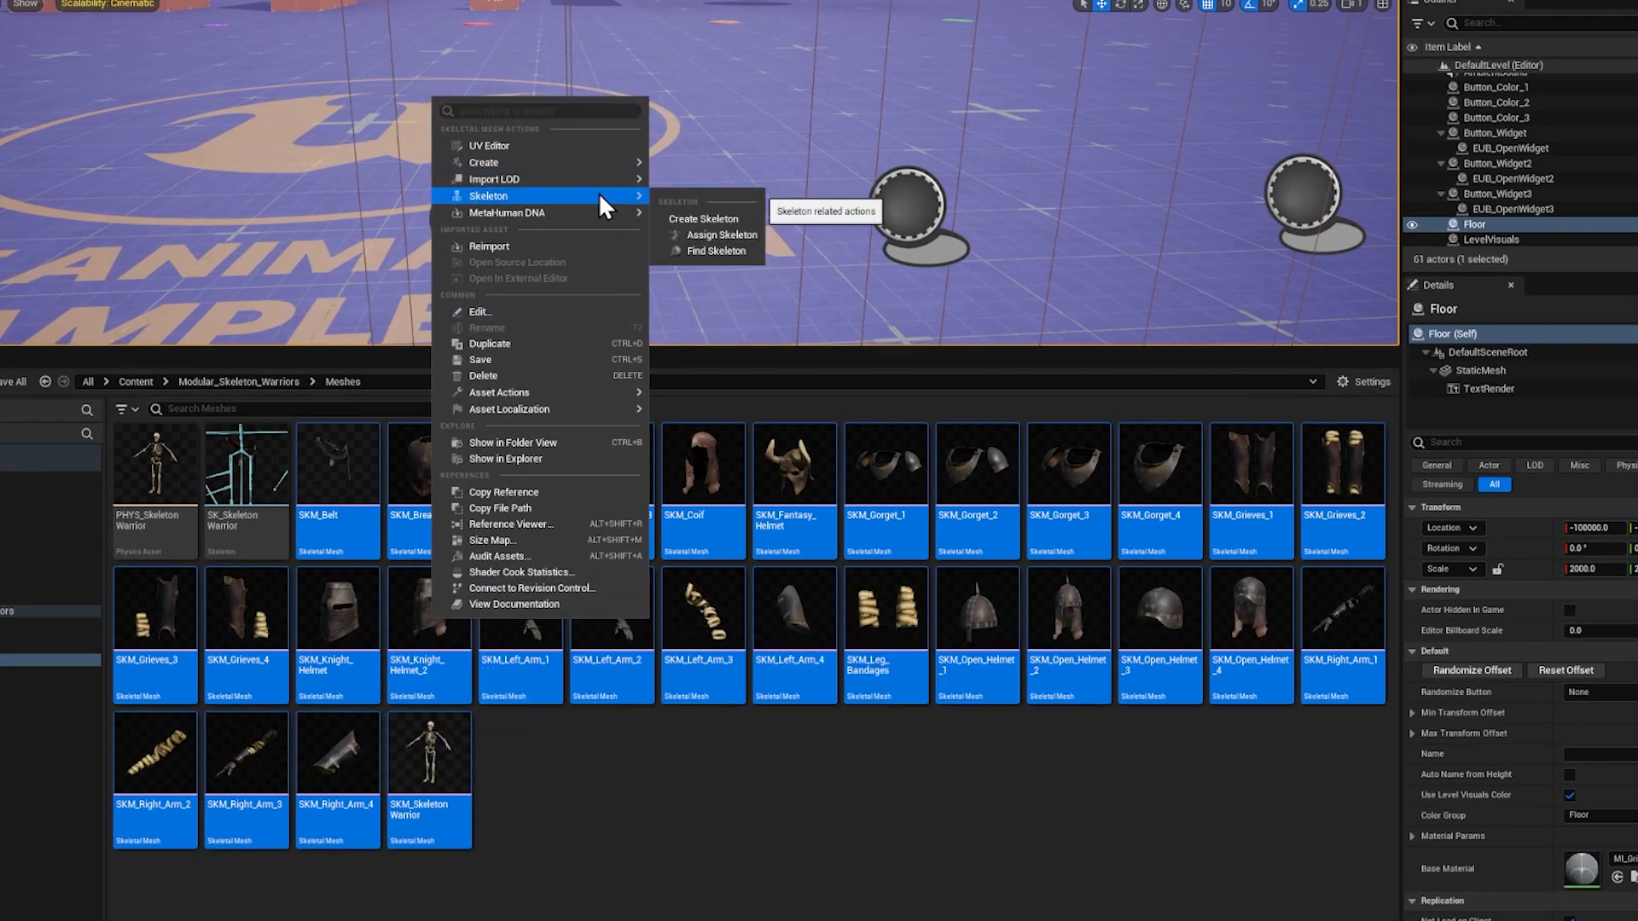
click(734, 236)
drag(667, 530, 506, 534)
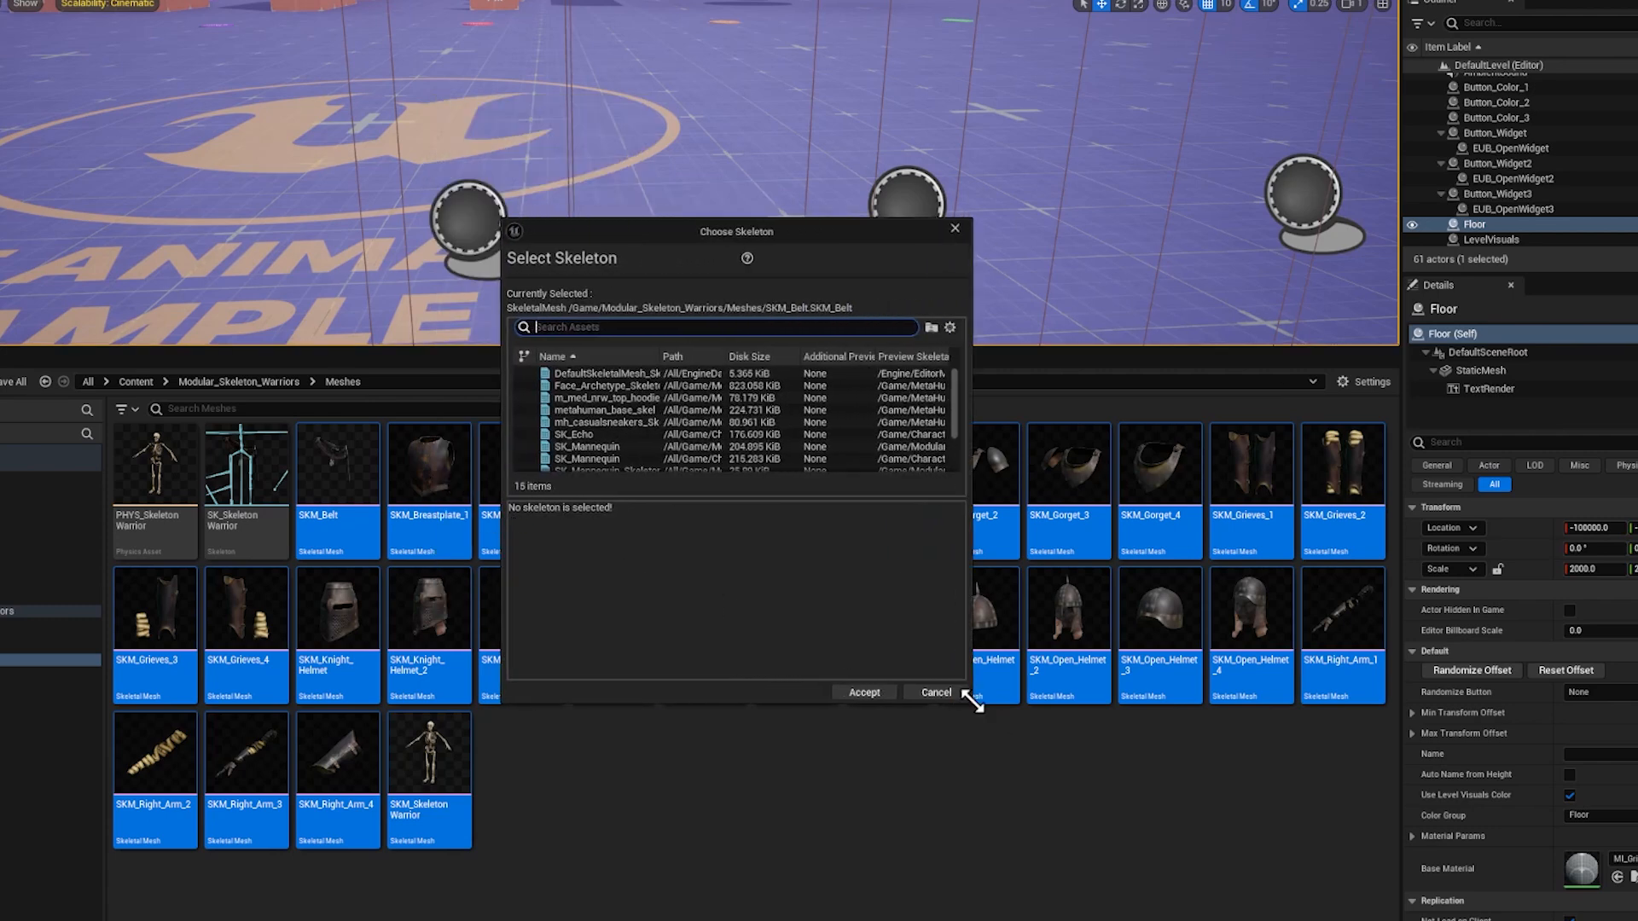
drag(980, 717, 1217, 857)
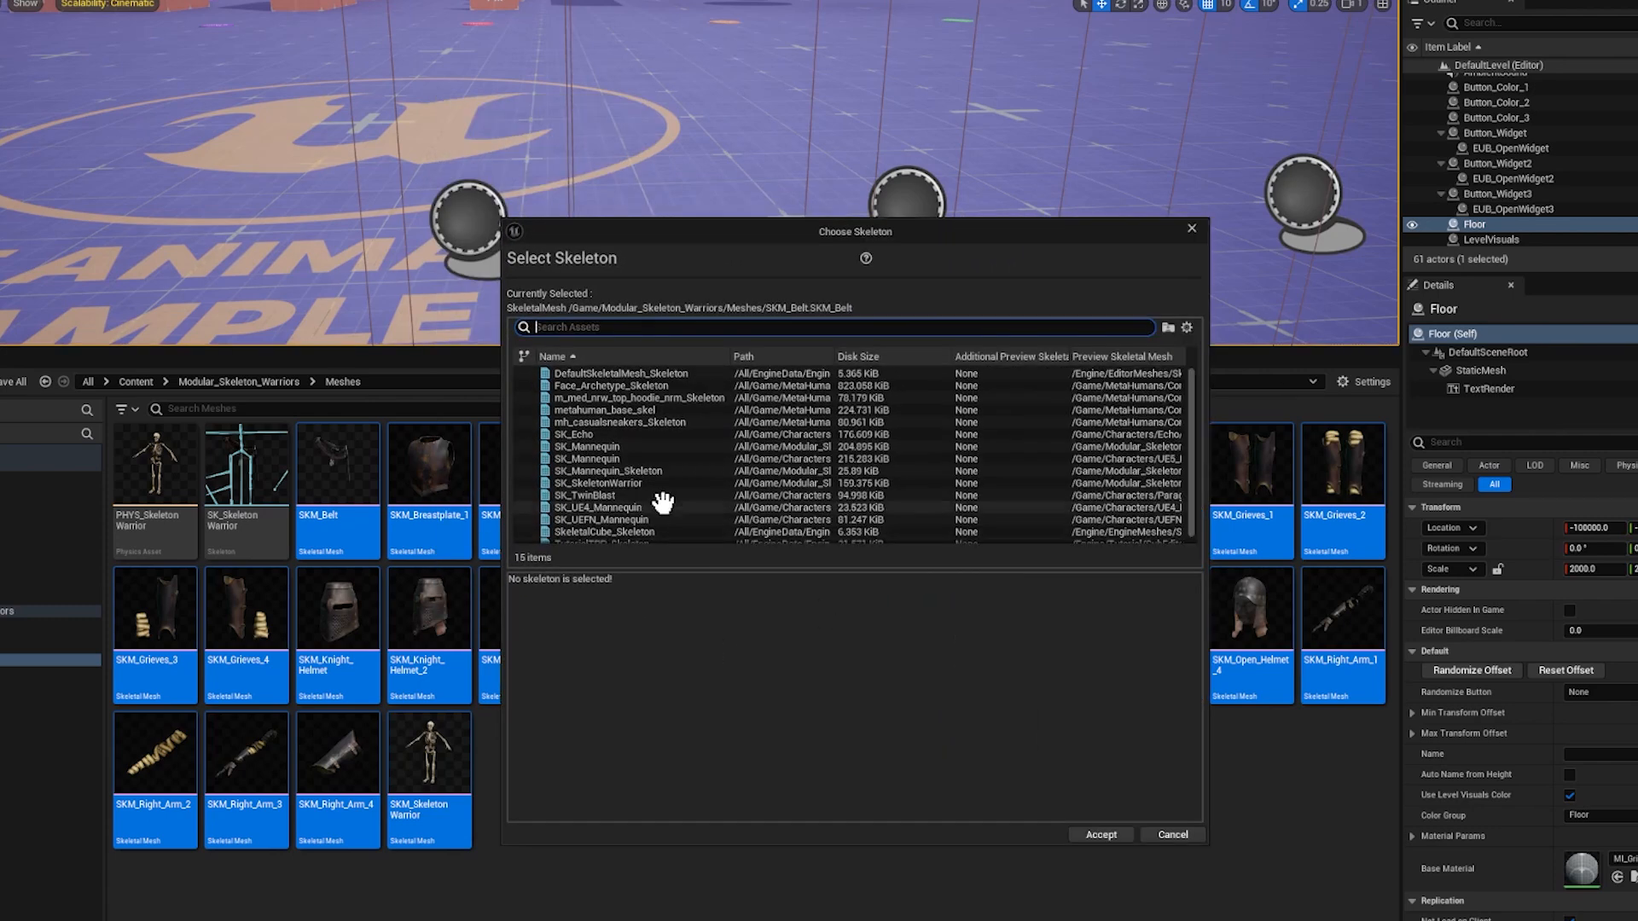
click(602, 459)
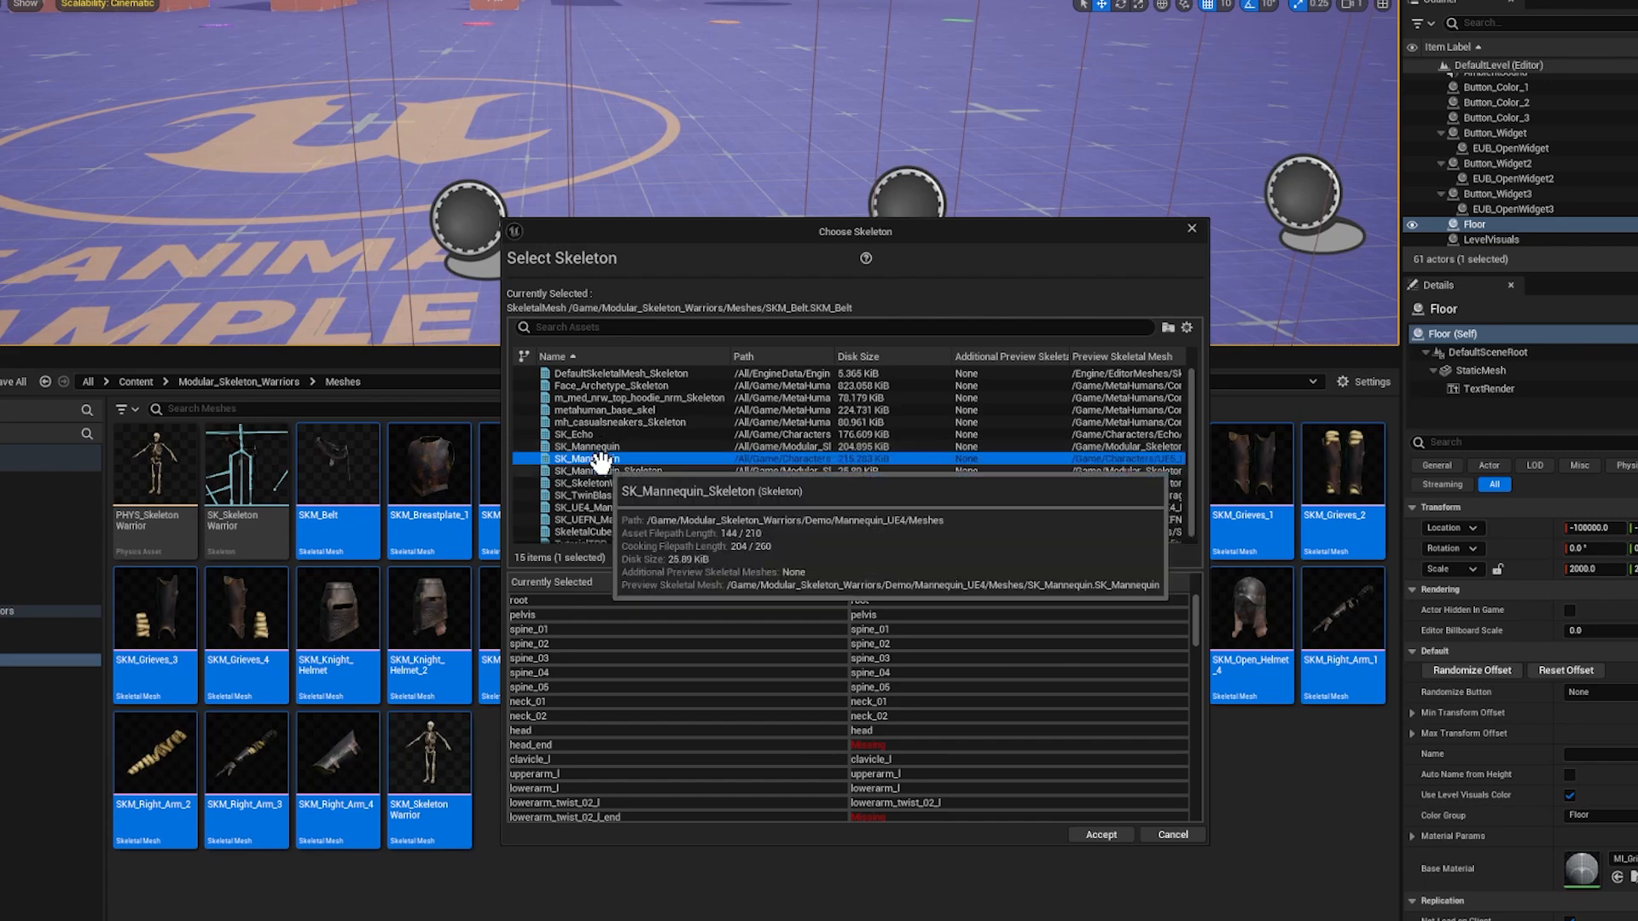
click(1097, 834)
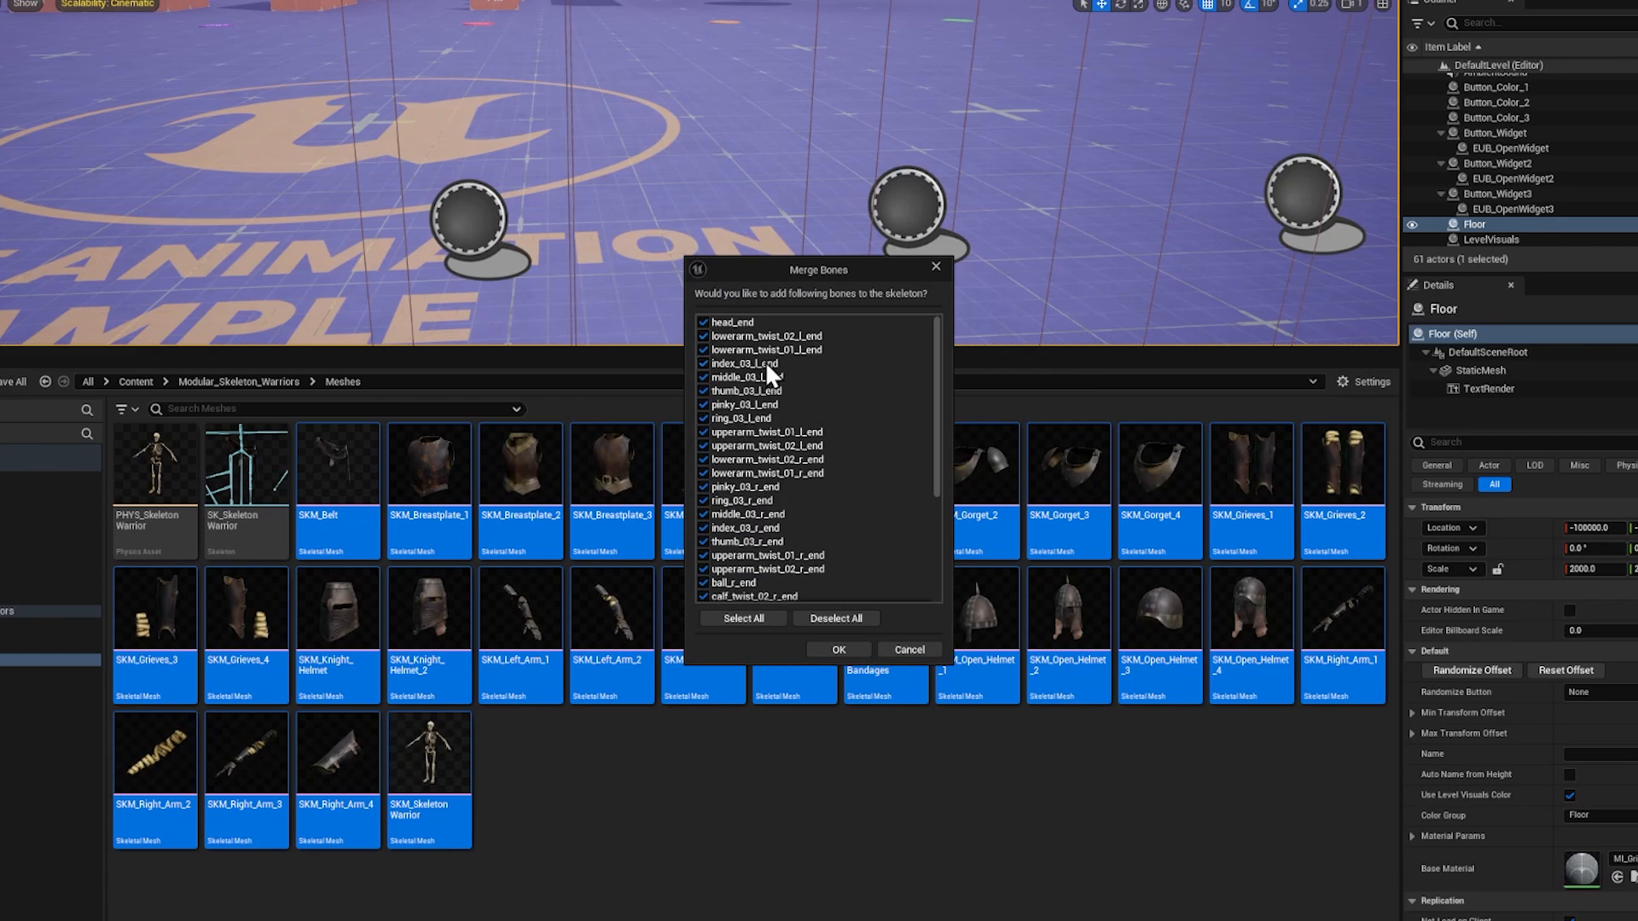
scroll(795, 510, down, 5)
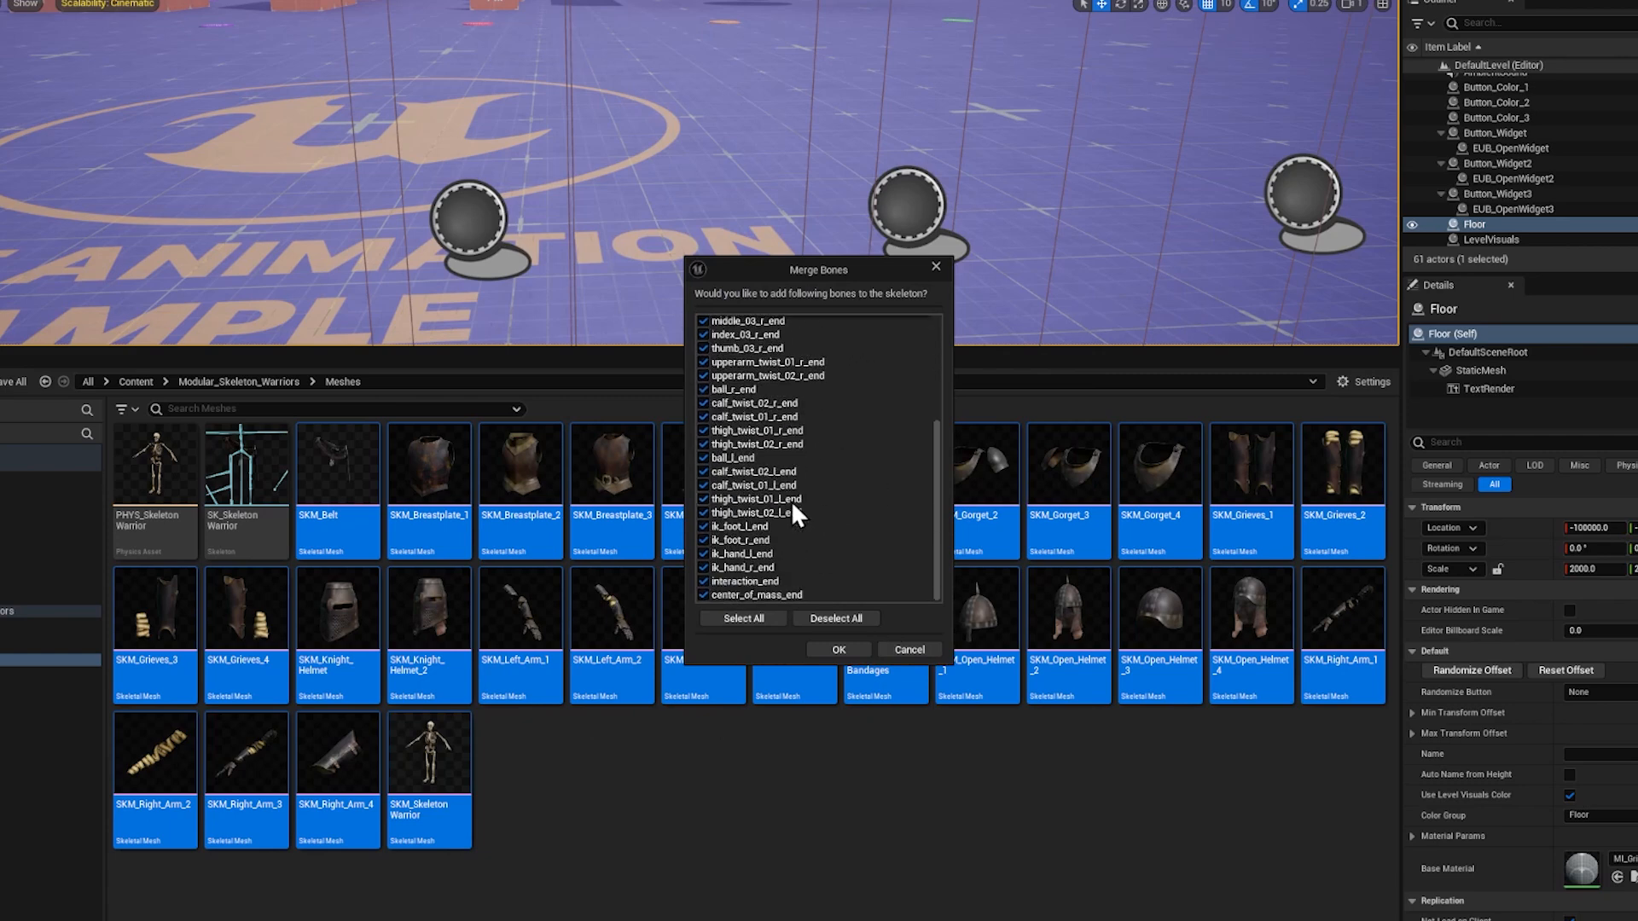
click(832, 649)
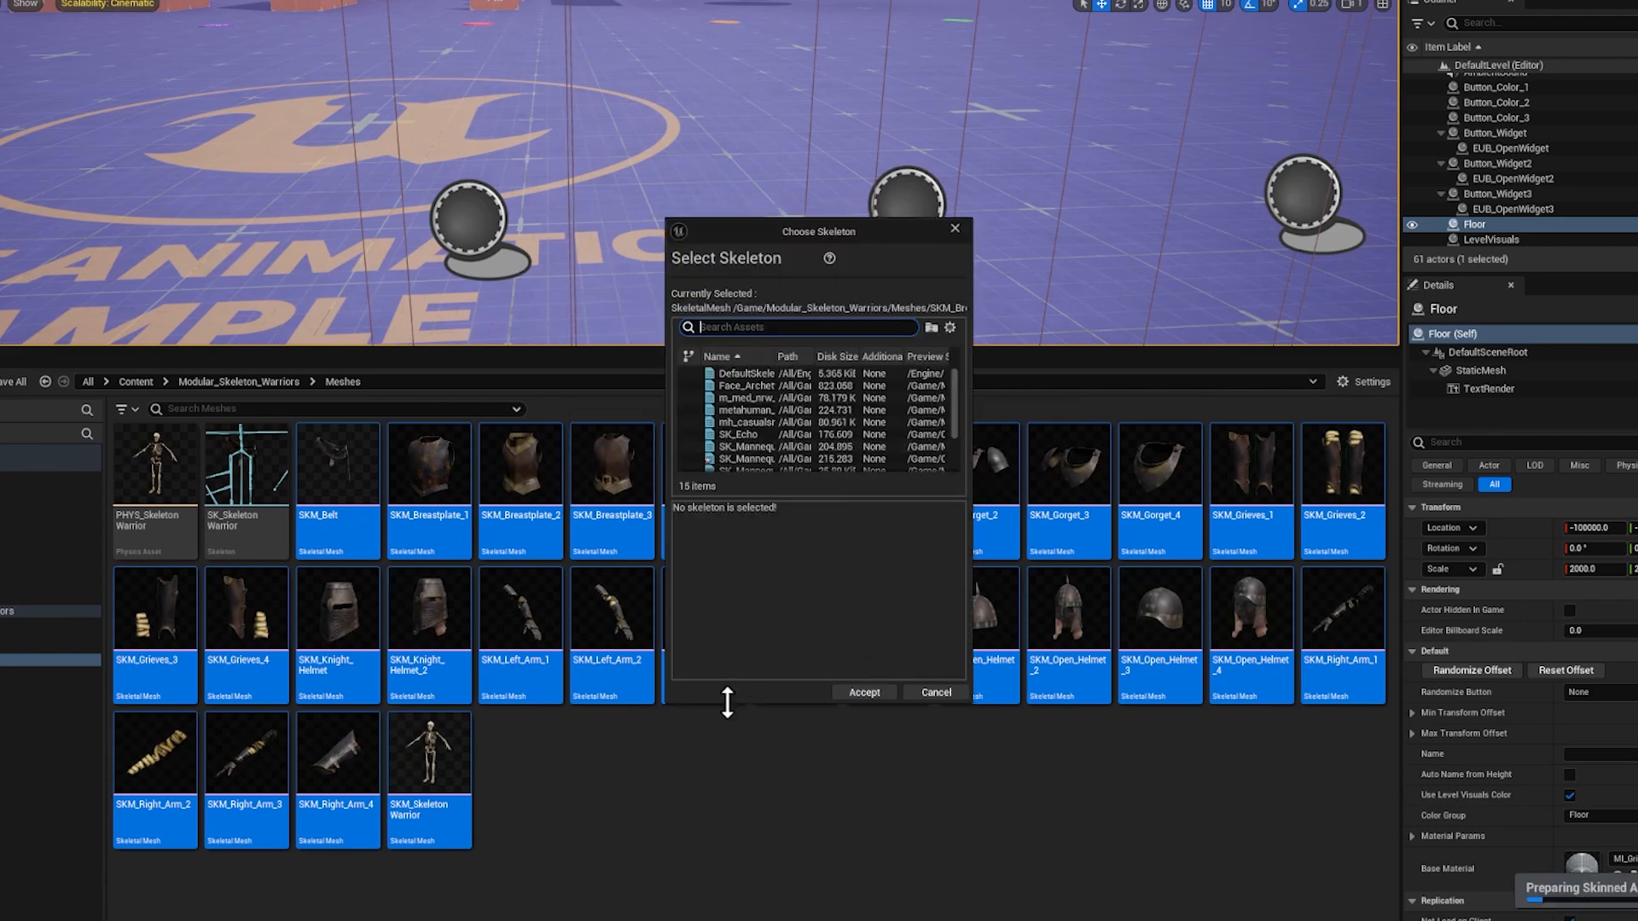
- Repeat the UE5 SK_Mannequin skeleton assignment for each remaining selected skeletal mesh
drag(727, 702, 674, 755)
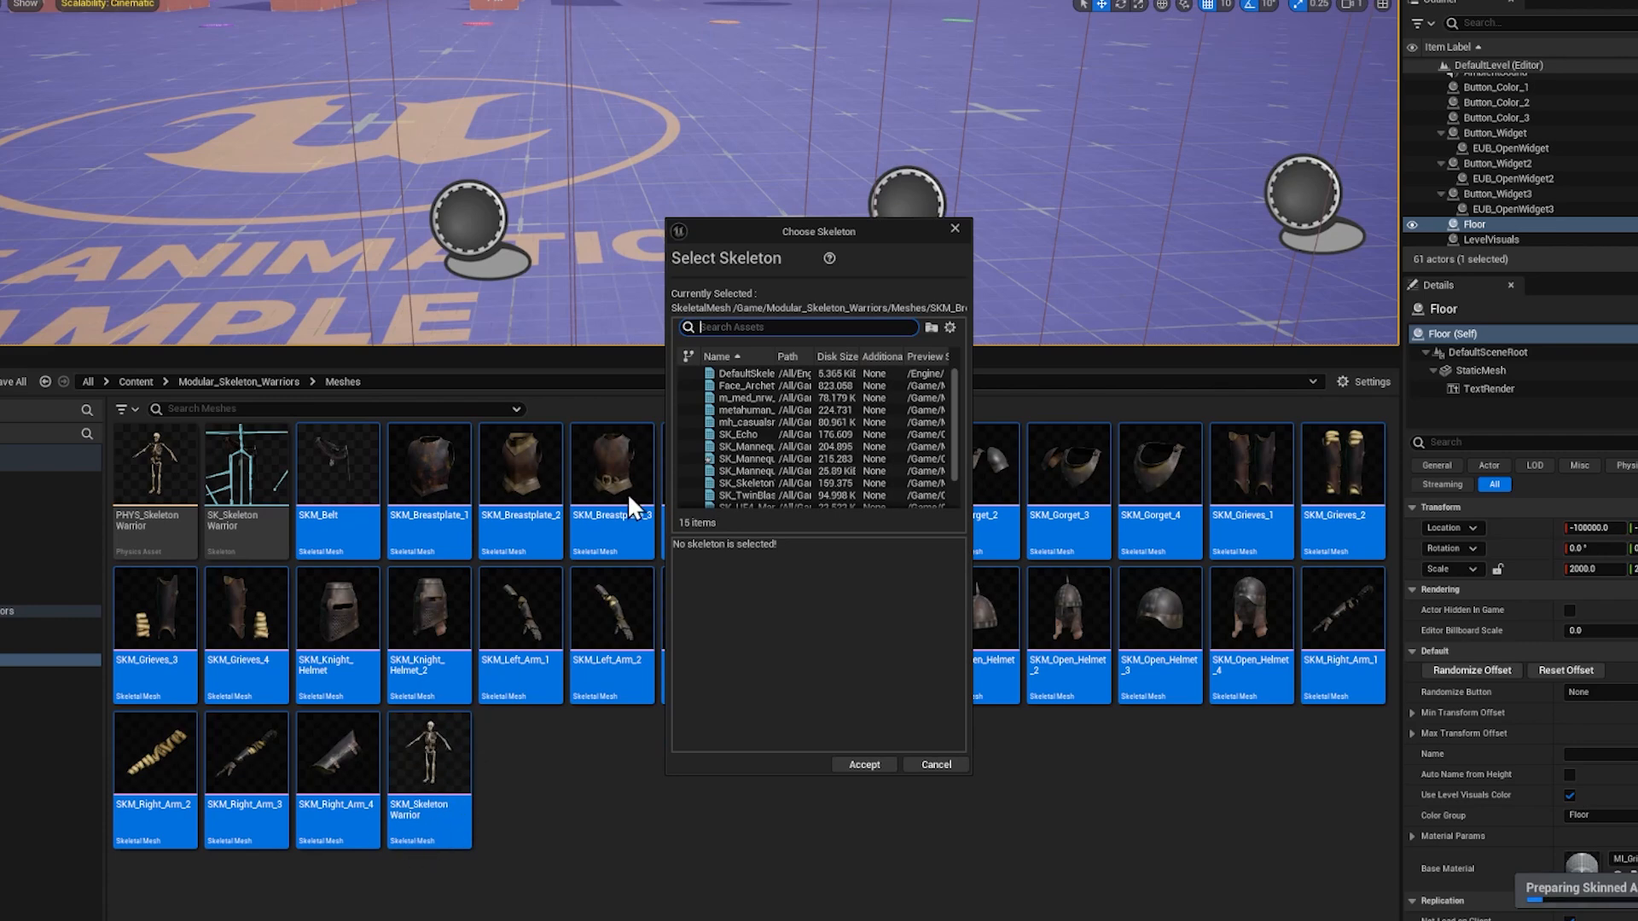
click(759, 459)
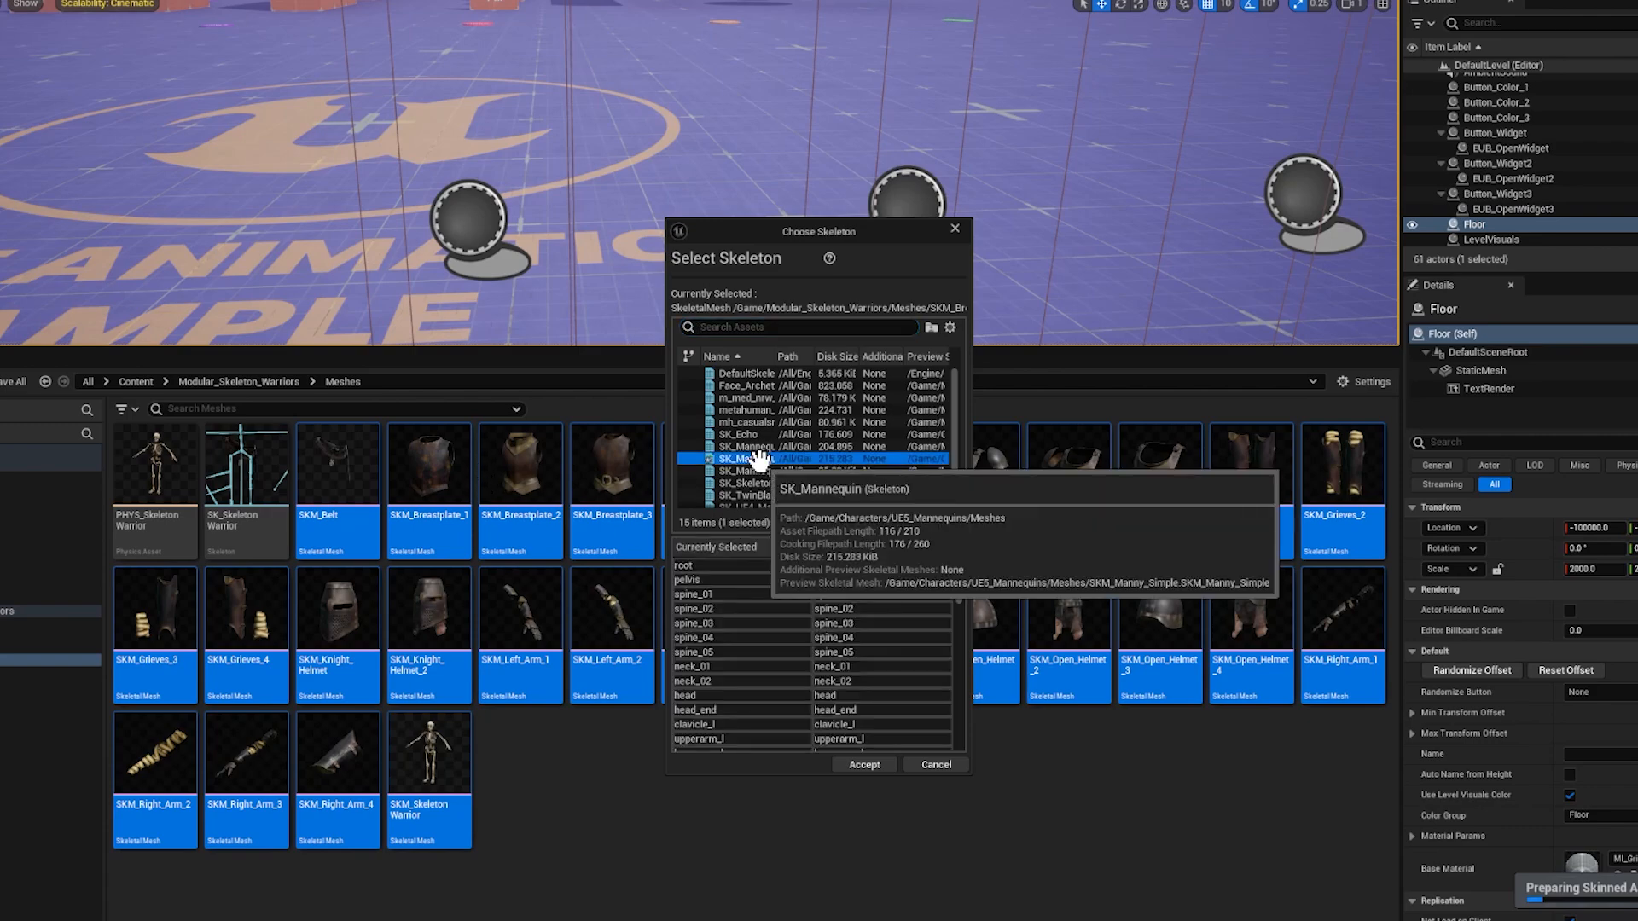
double_click(759, 459)
double_click(752, 459)
double_click(749, 459)
double_click(746, 459)
double_click(748, 459)
double_click(748, 460)
double_click(749, 460)
click(748, 460)
click(863, 692)
click(736, 459)
click(864, 692)
click(736, 459)
double_click(729, 459)
click(730, 459)
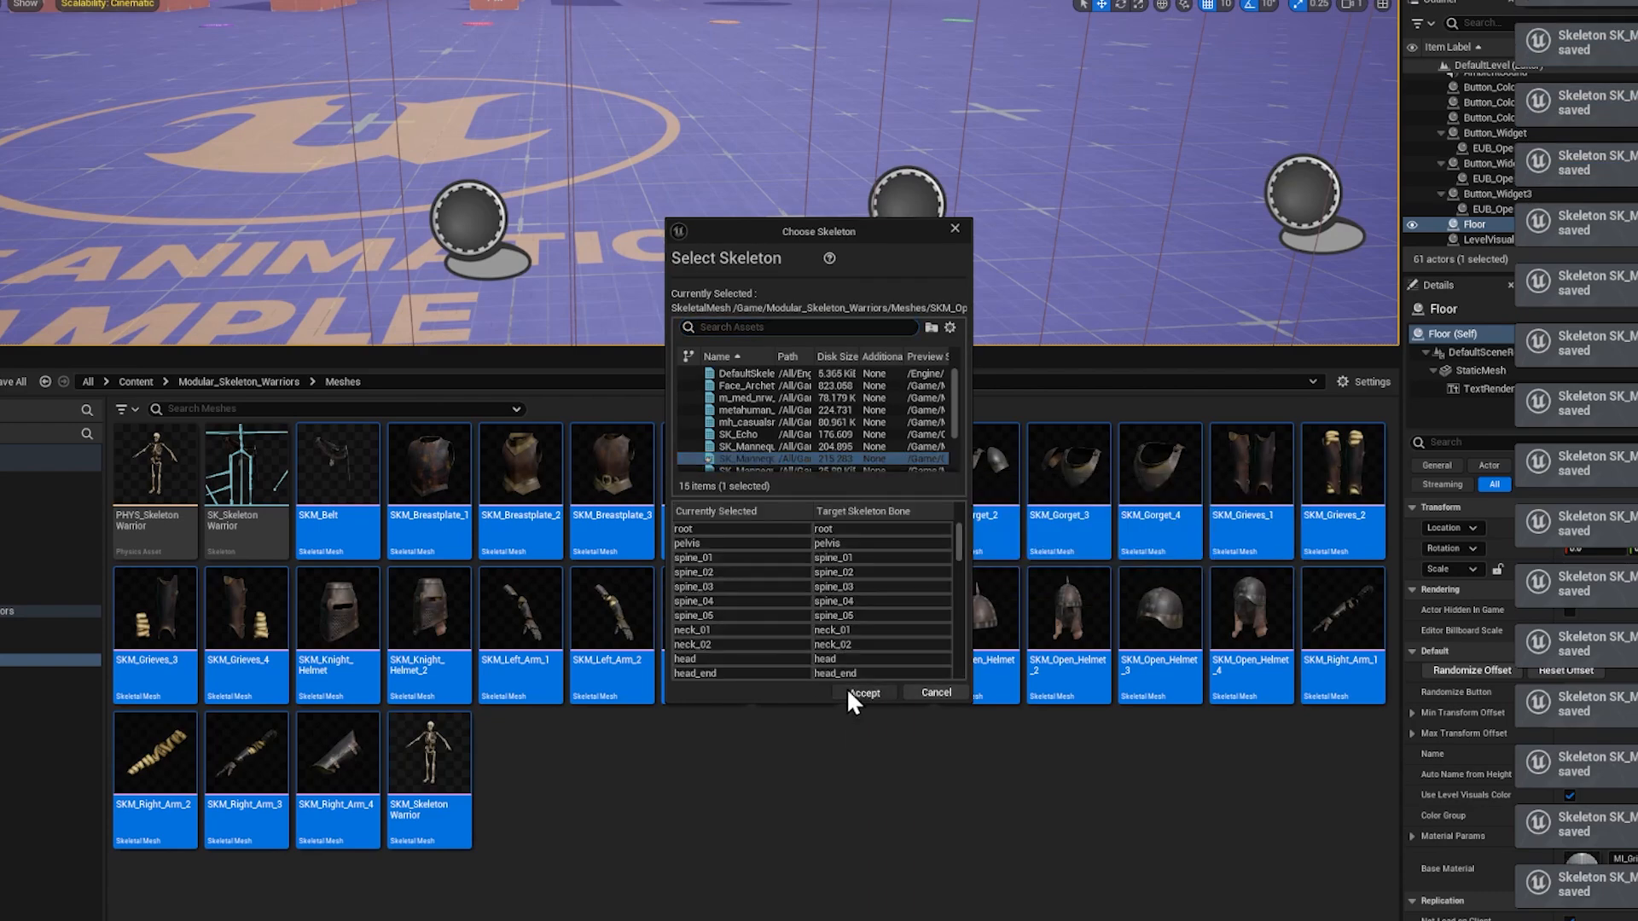
double_click(727, 459)
click(727, 459)
double_click(756, 453)
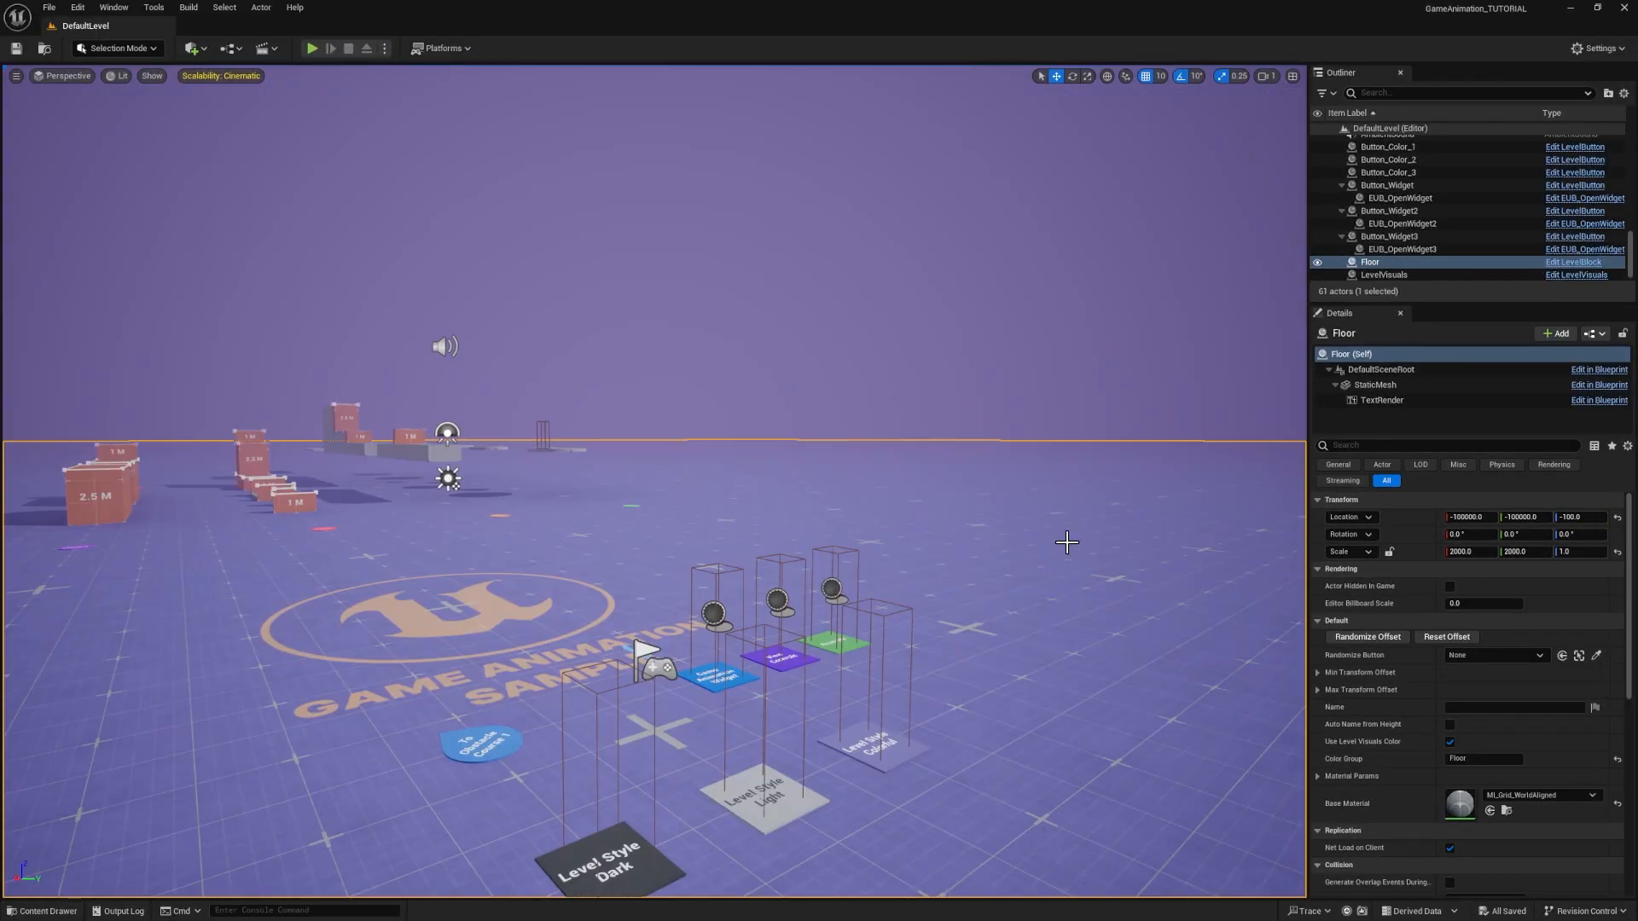
- Start playing DefaultLevel in the editor
click(313, 49)
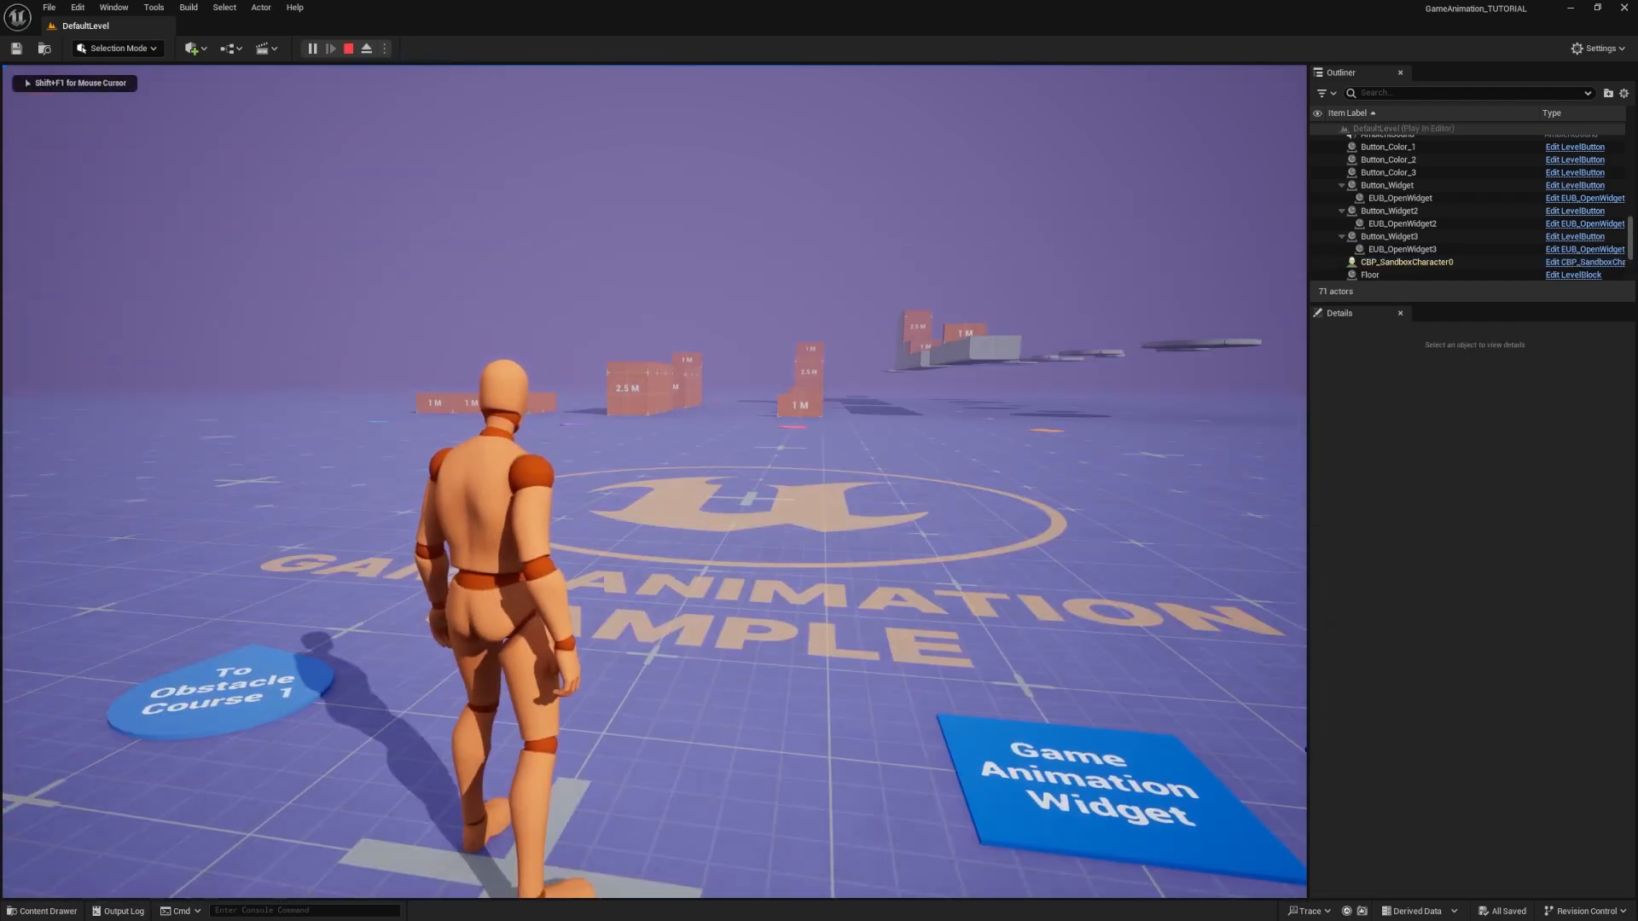
- Walk the character onto the View Controls pad to view the controls list, and close it
key(d)
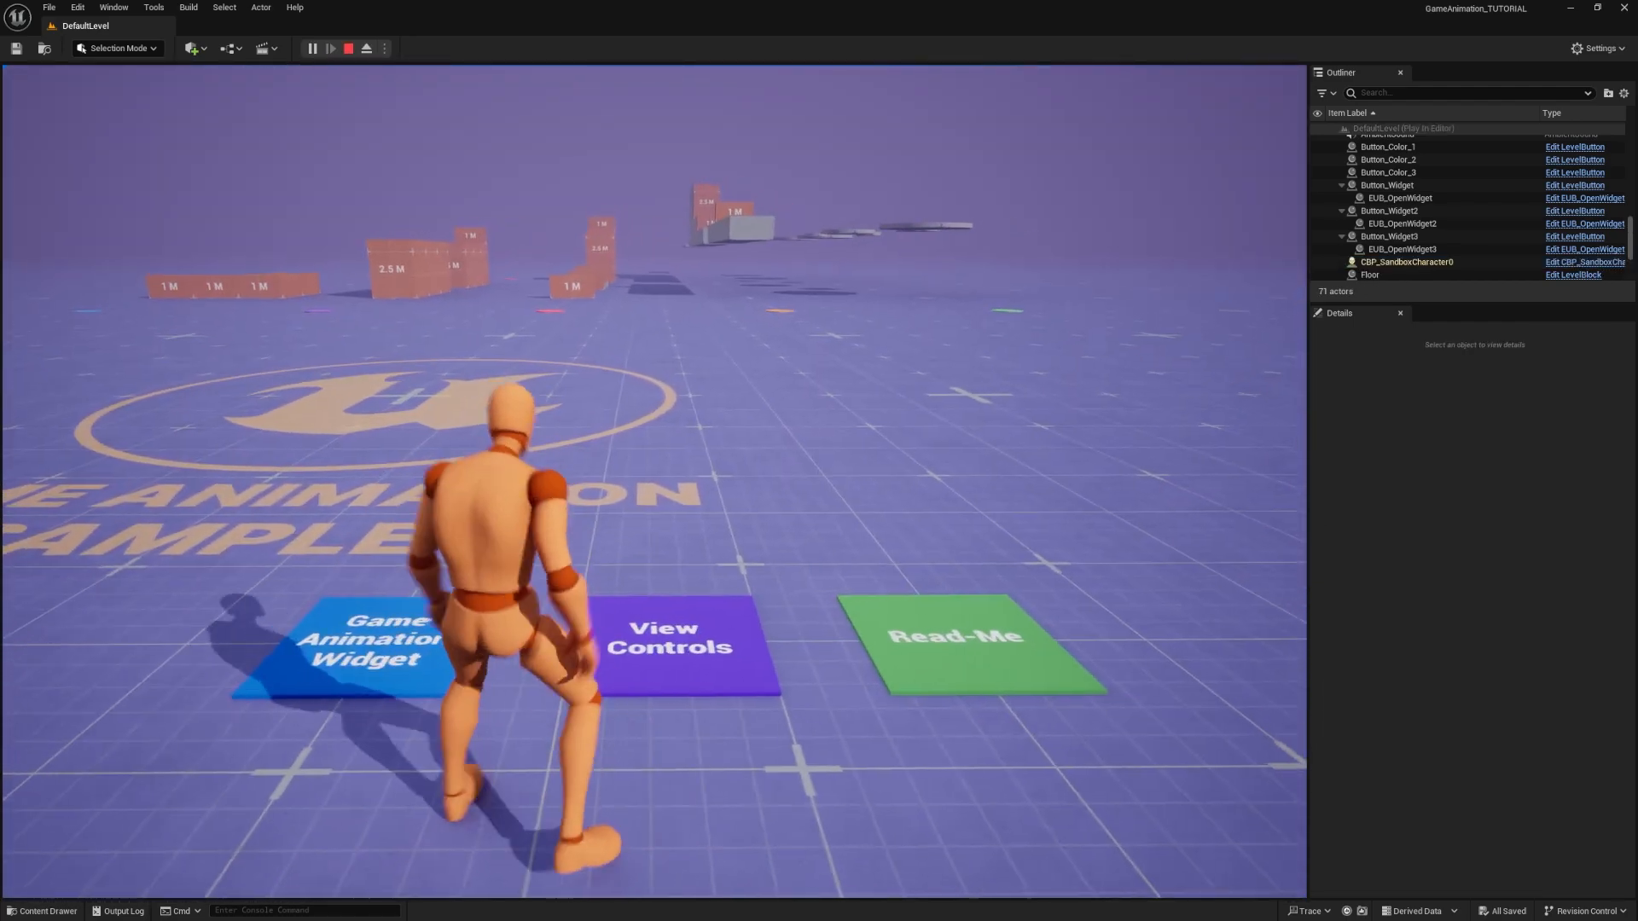
key(d)
key(w)
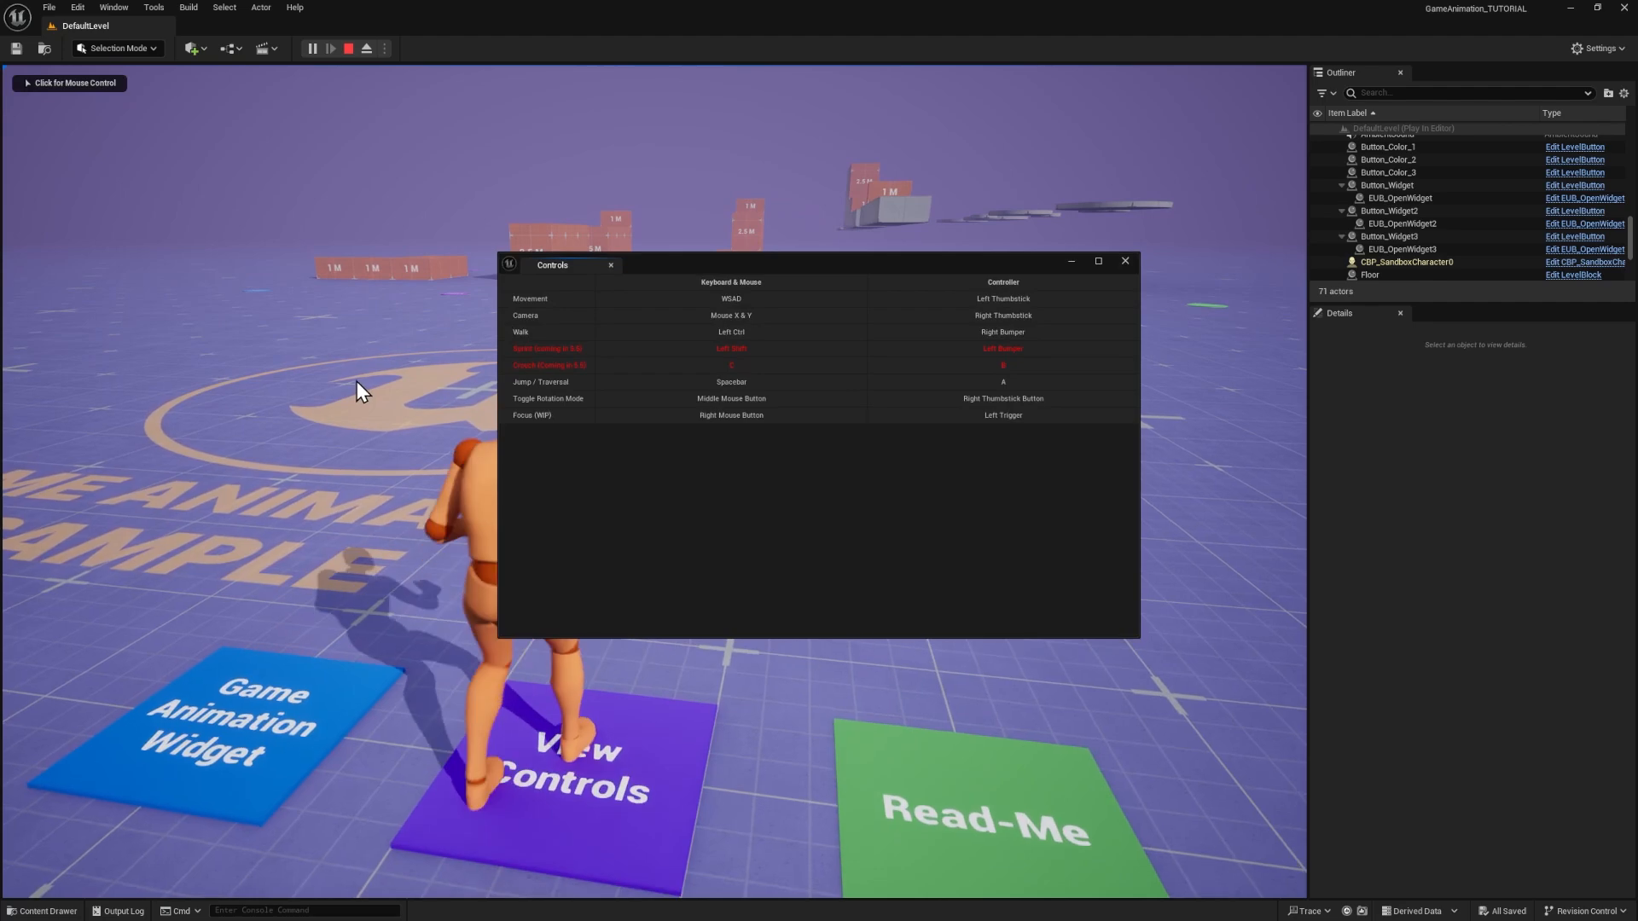
click(1124, 262)
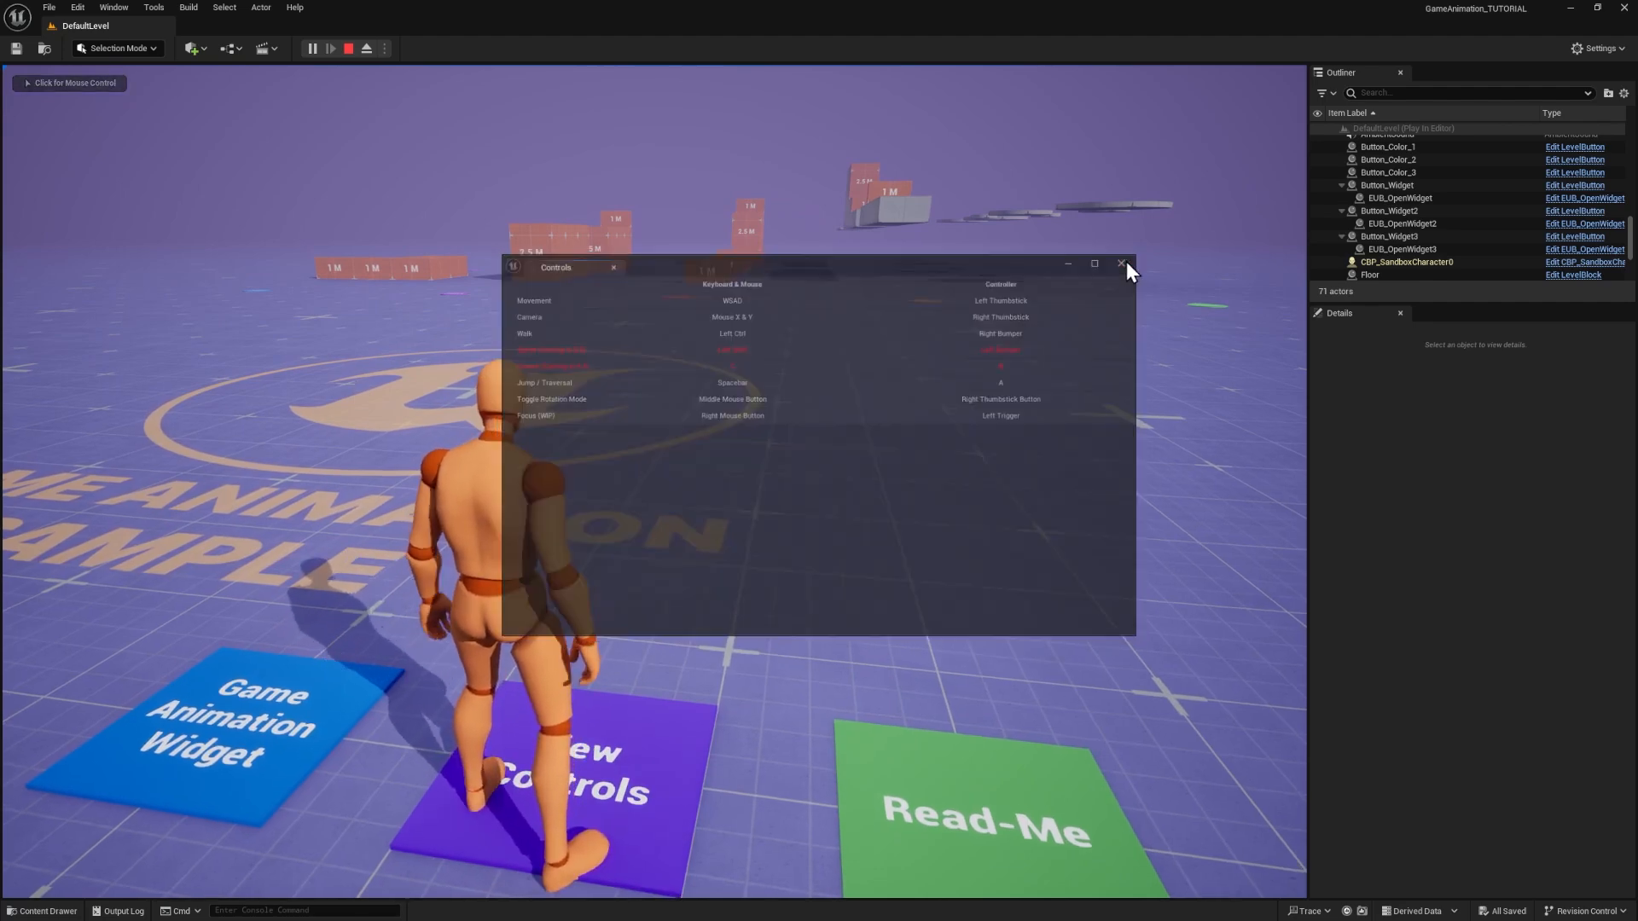
- Walk the character onto the Read-Me pad, read through the sample's notes, and close them
key(d)
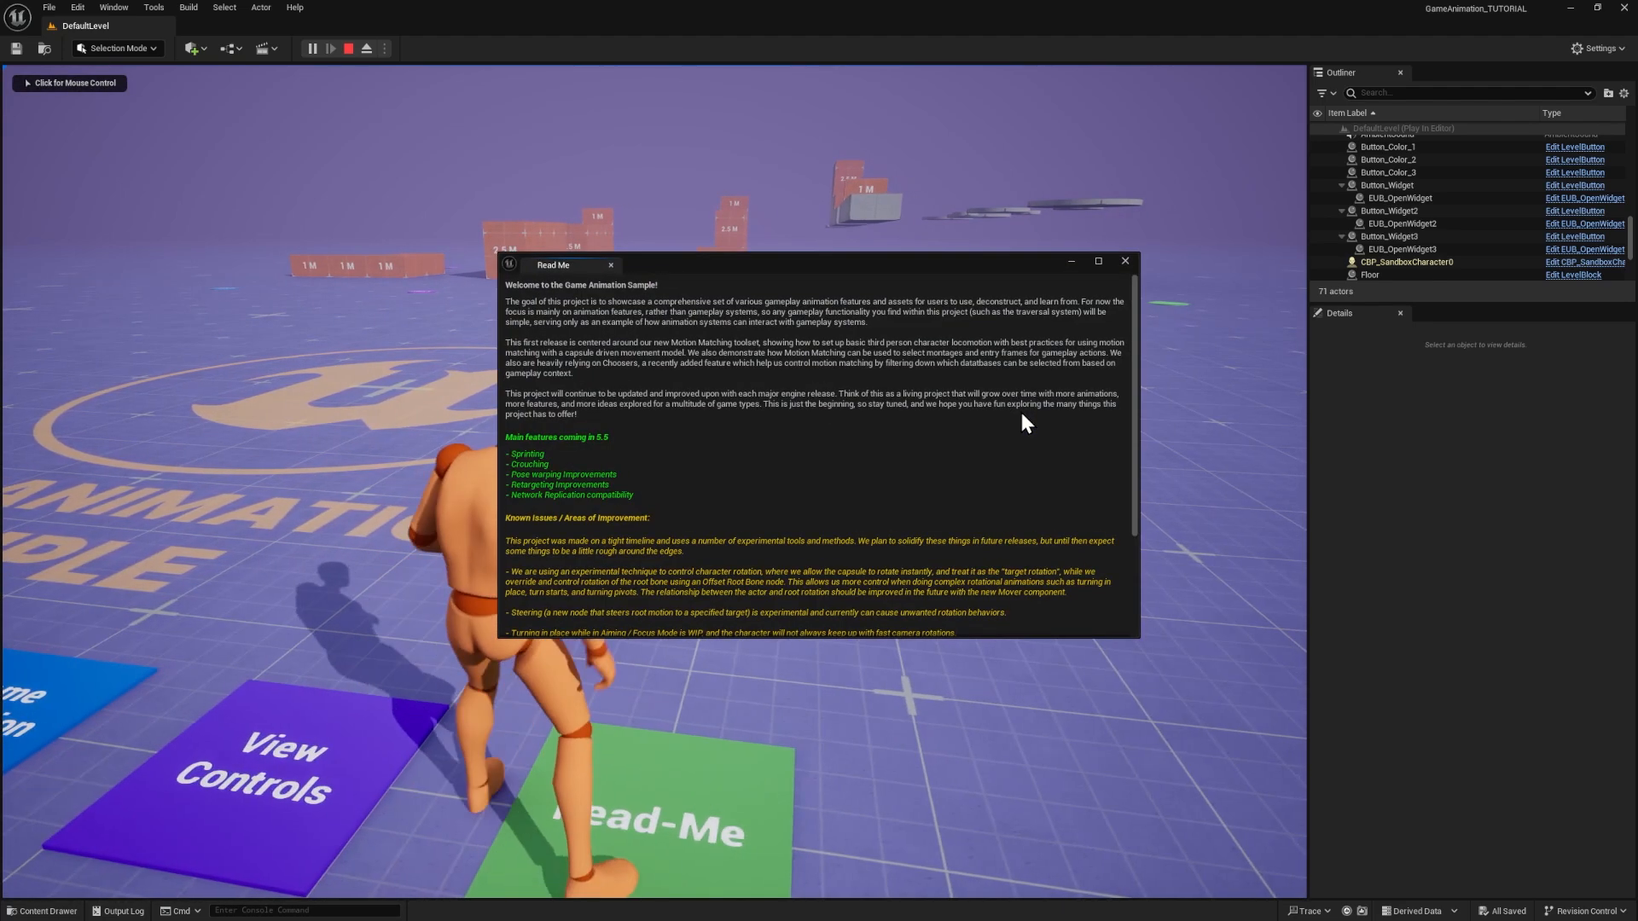
scroll(538, 504, down, 2)
scroll(540, 510, down, 3)
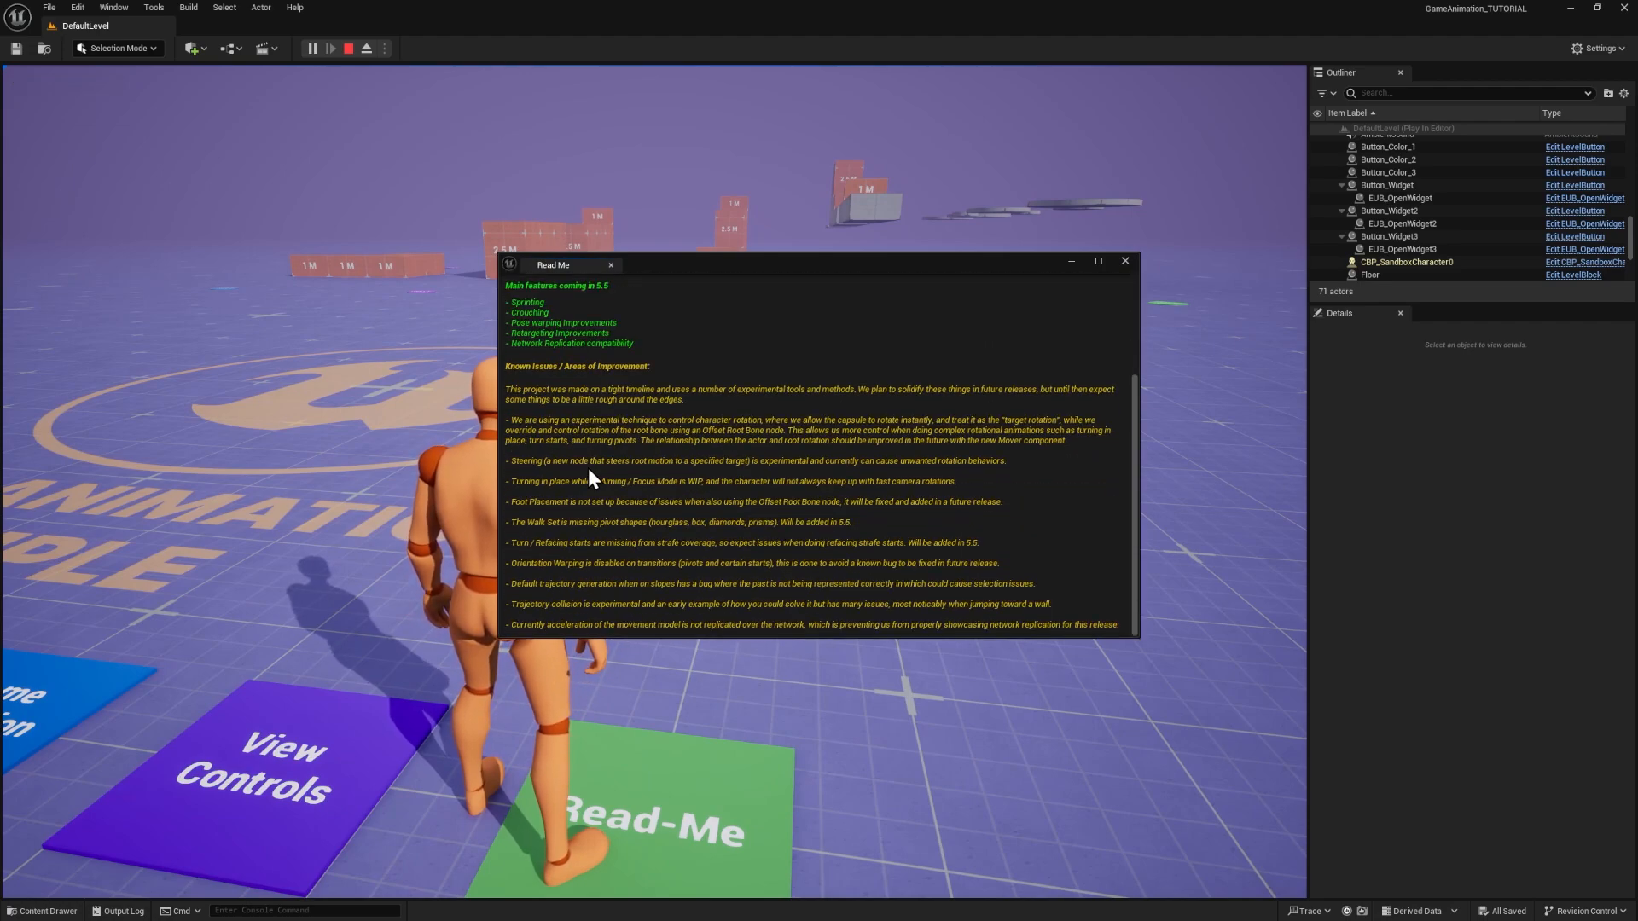
scroll(587, 468, up, 6)
click(611, 265)
- Walk onto the Game Animation Widget pad, override the character with CBP_SandboxCharacter_Echo, and close the widget
key(s)
key(a)
key(d)
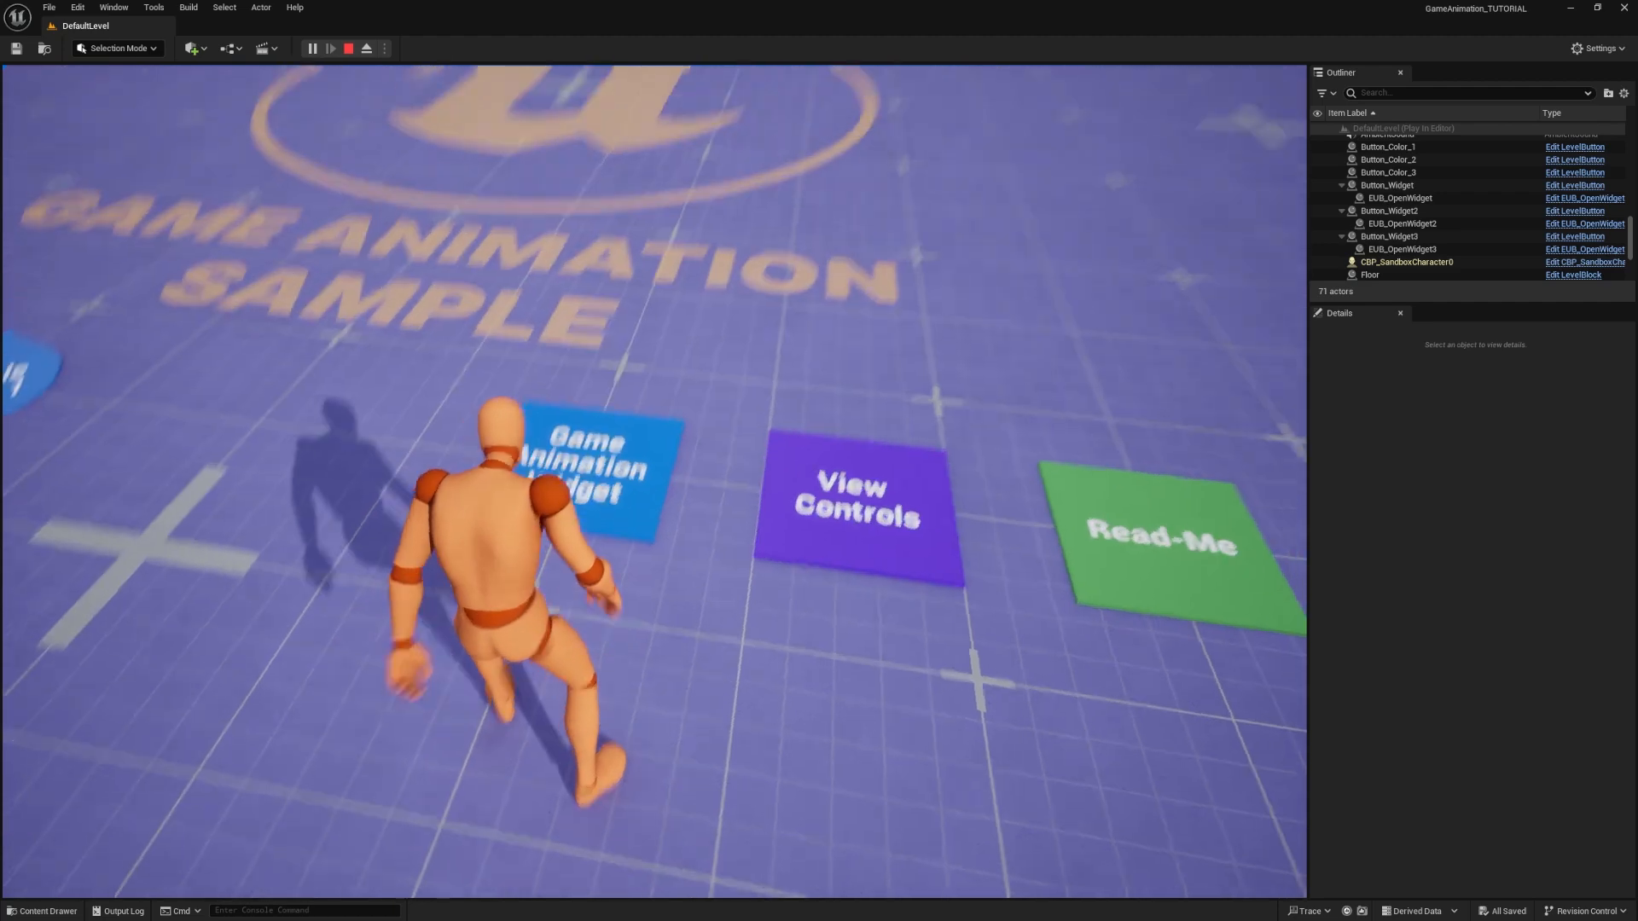
key(w)
scroll(791, 443, down, 1)
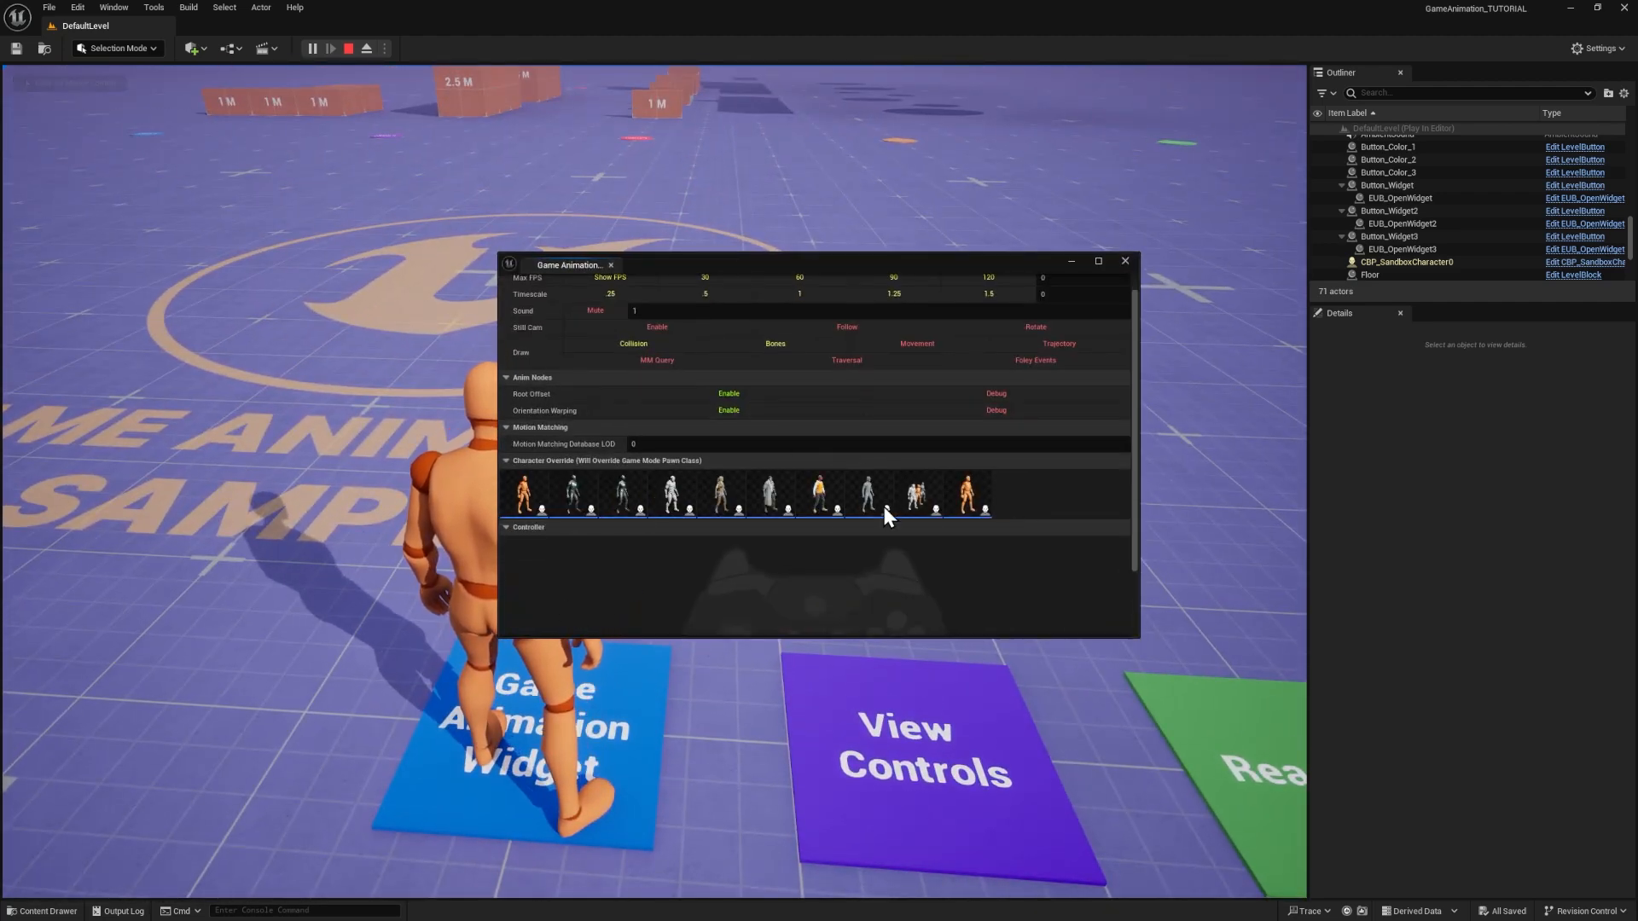
click(727, 496)
click(1125, 261)
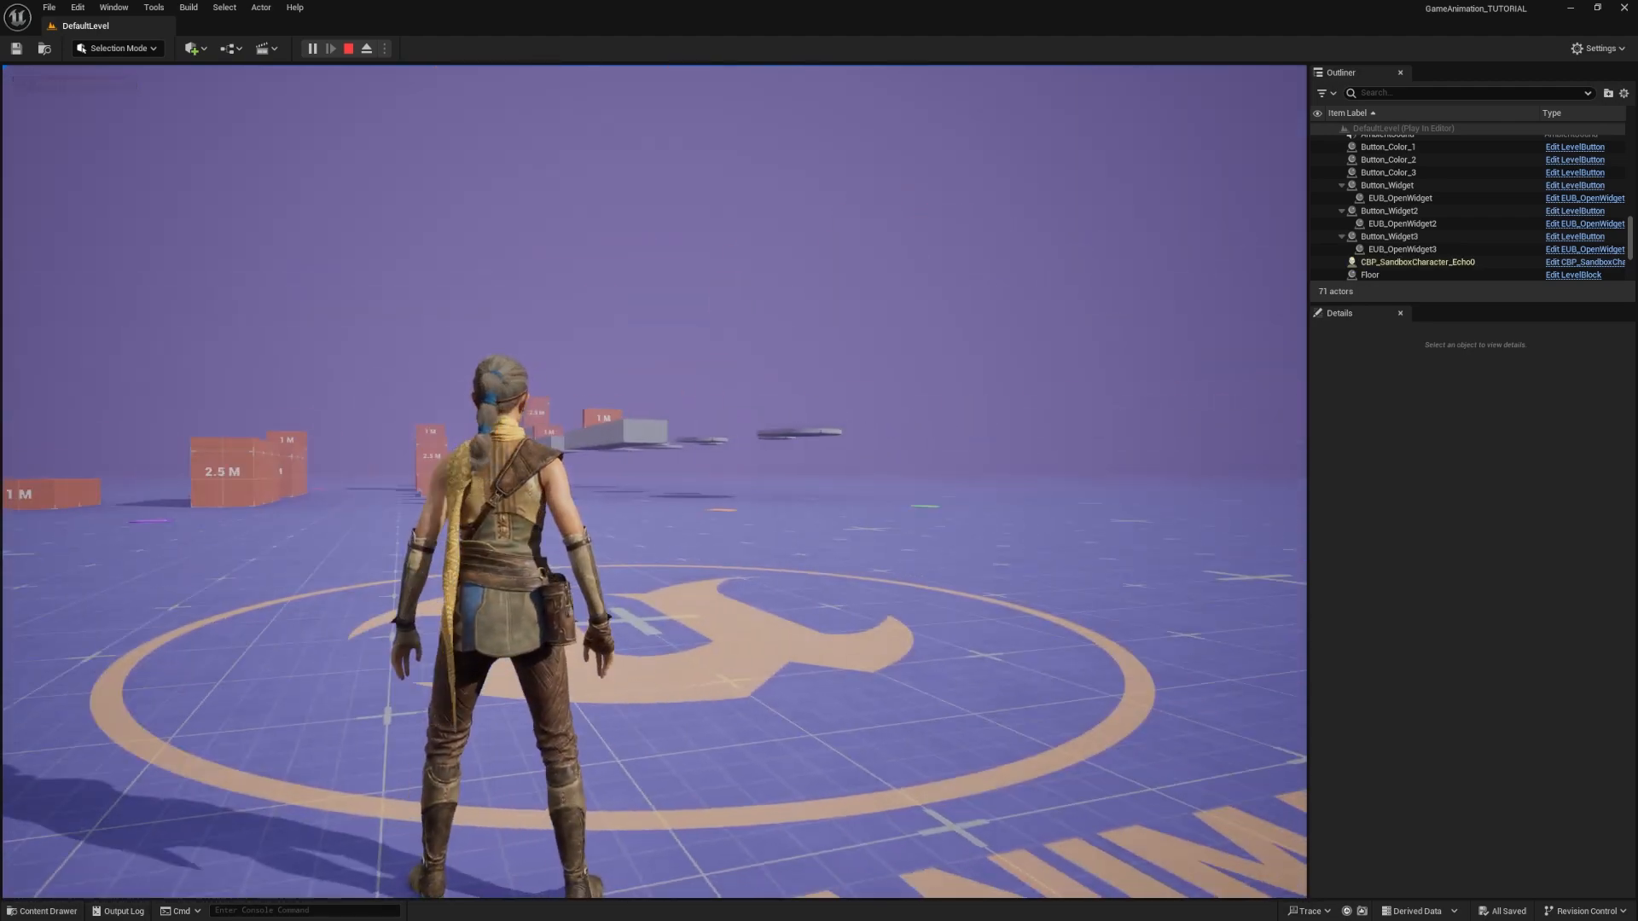
- Run the Echo character to the row of 1 M blocks and test the vault animations over them
key(a)
key(w)
key(a)
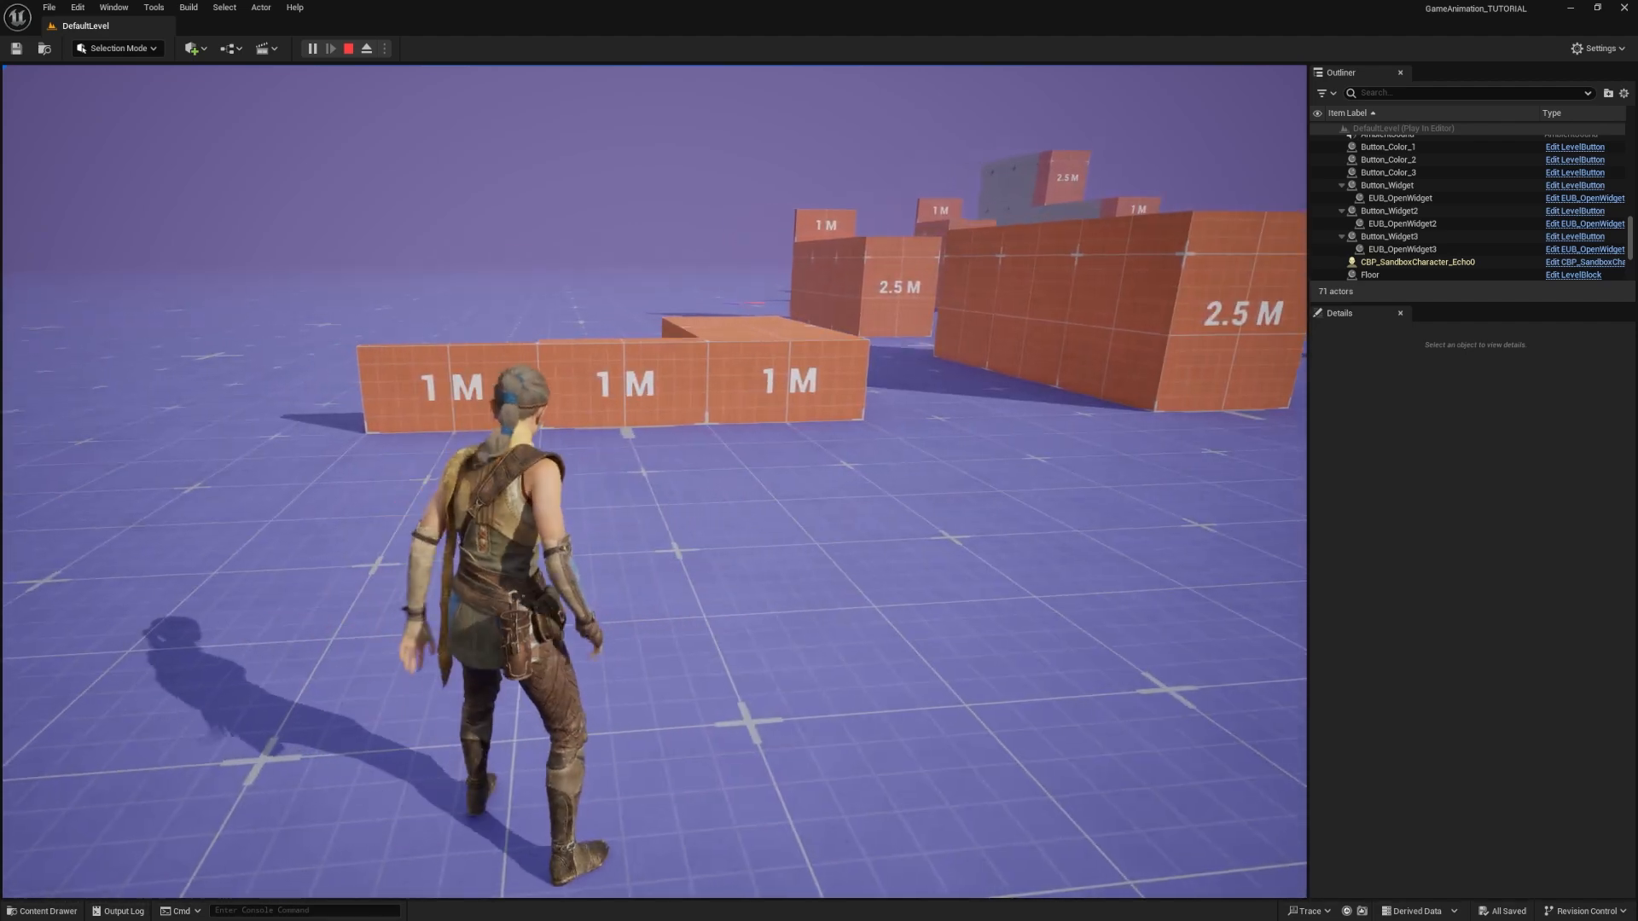
key(w)
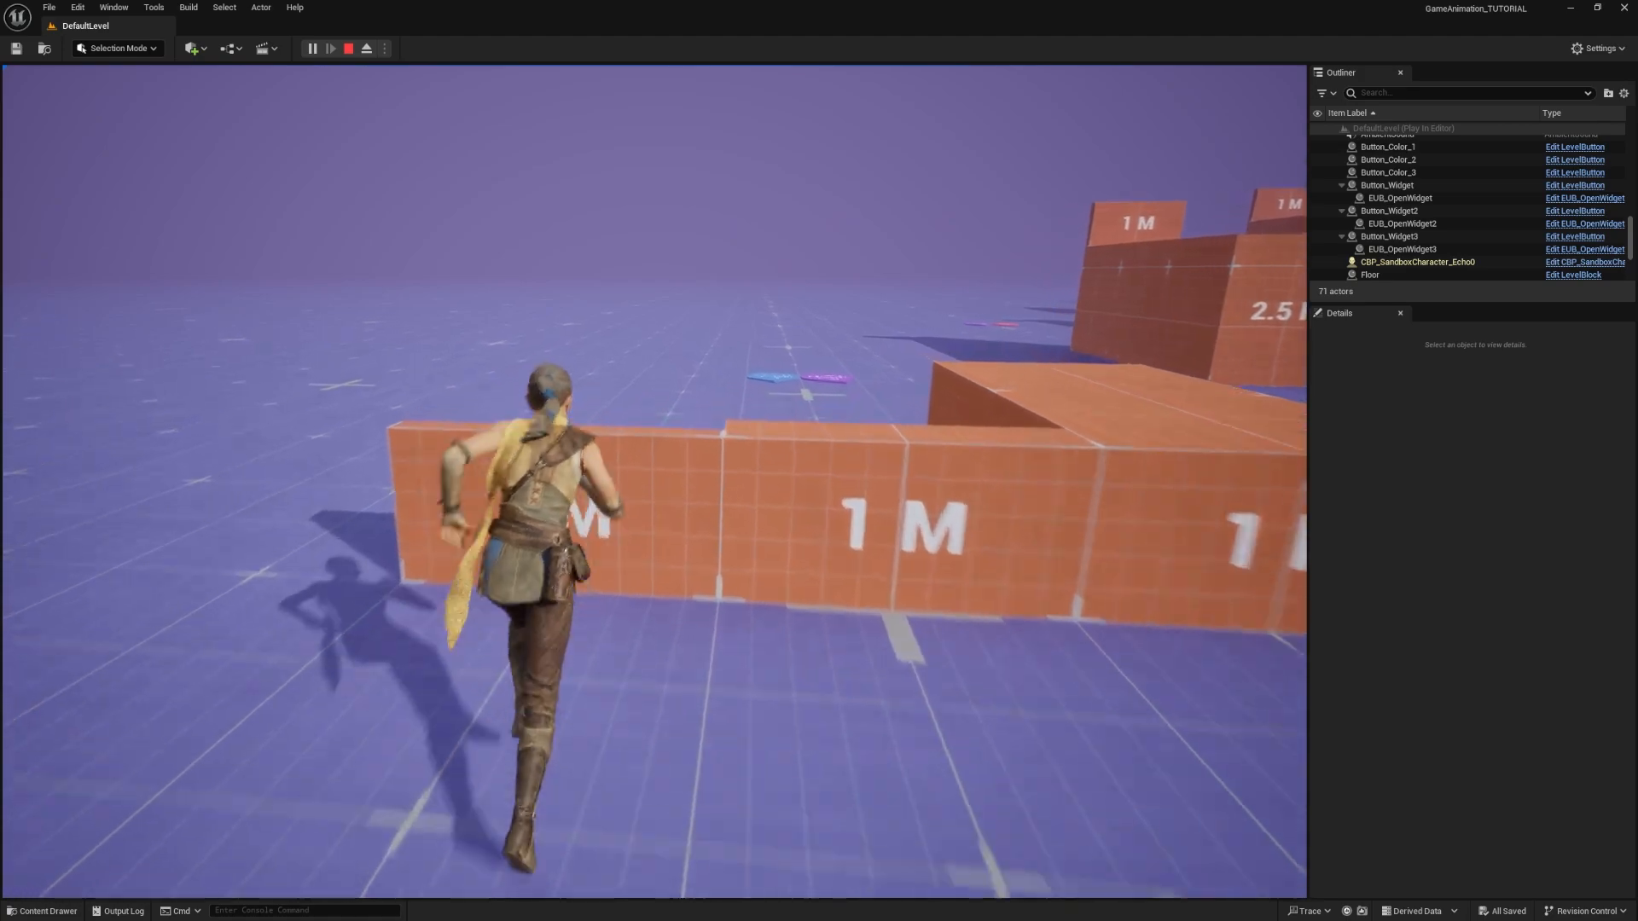
key(space)
key(w)
key(space)
key(w)
key(w)
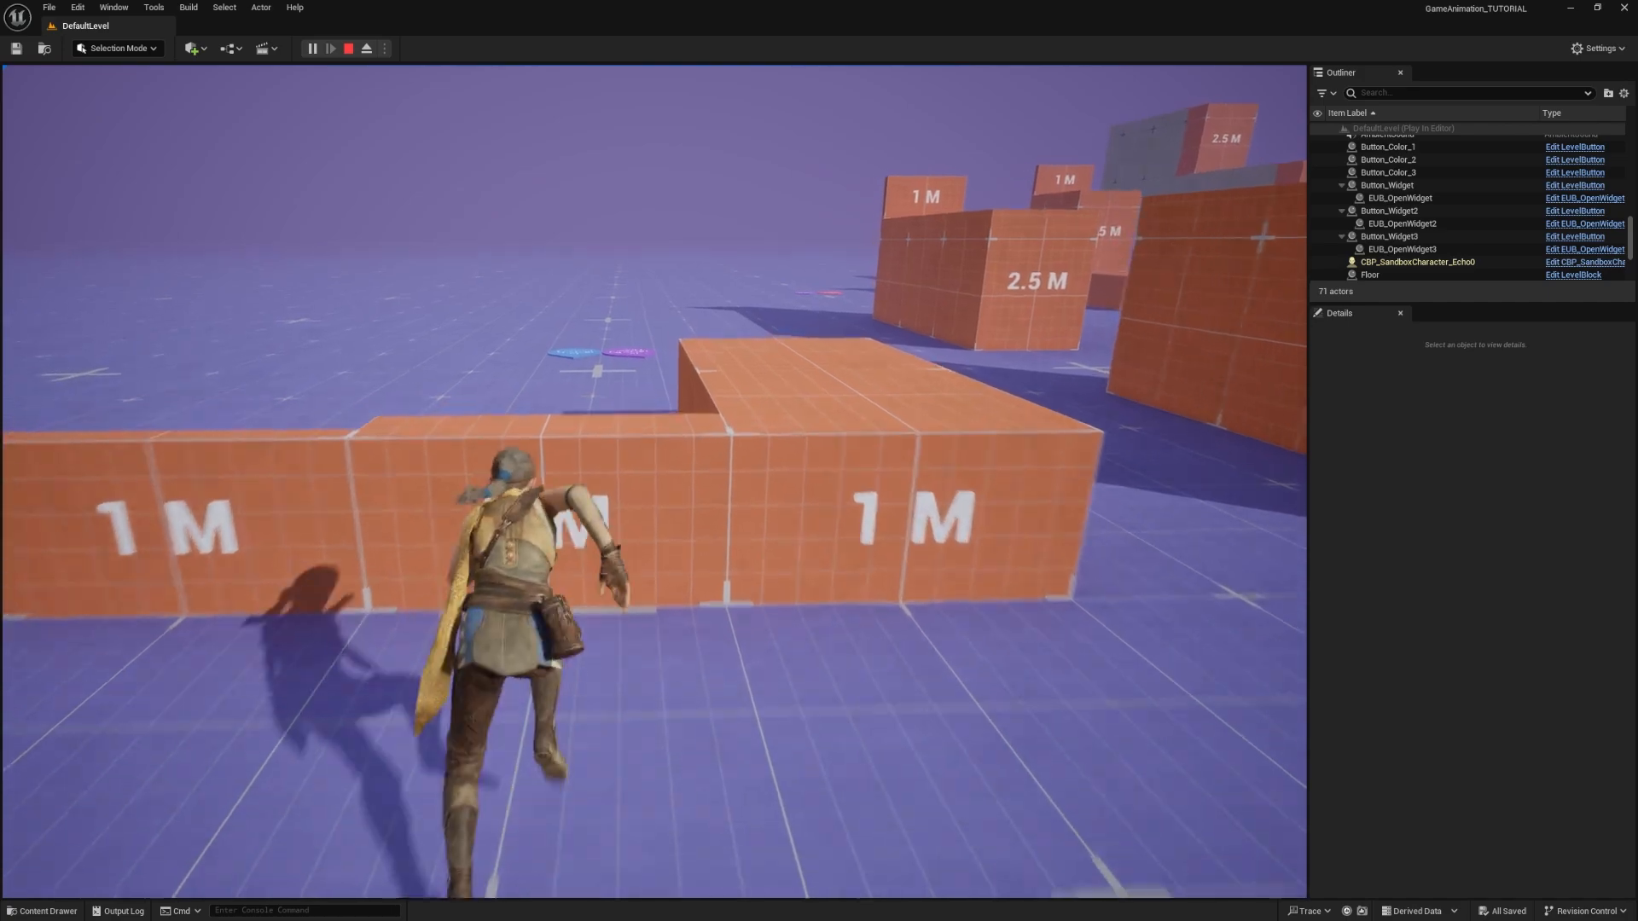
- Test further traversal by climbing and jumping the Echo character across the 1 M and 2.5 M blocks
key(space)
key(space)
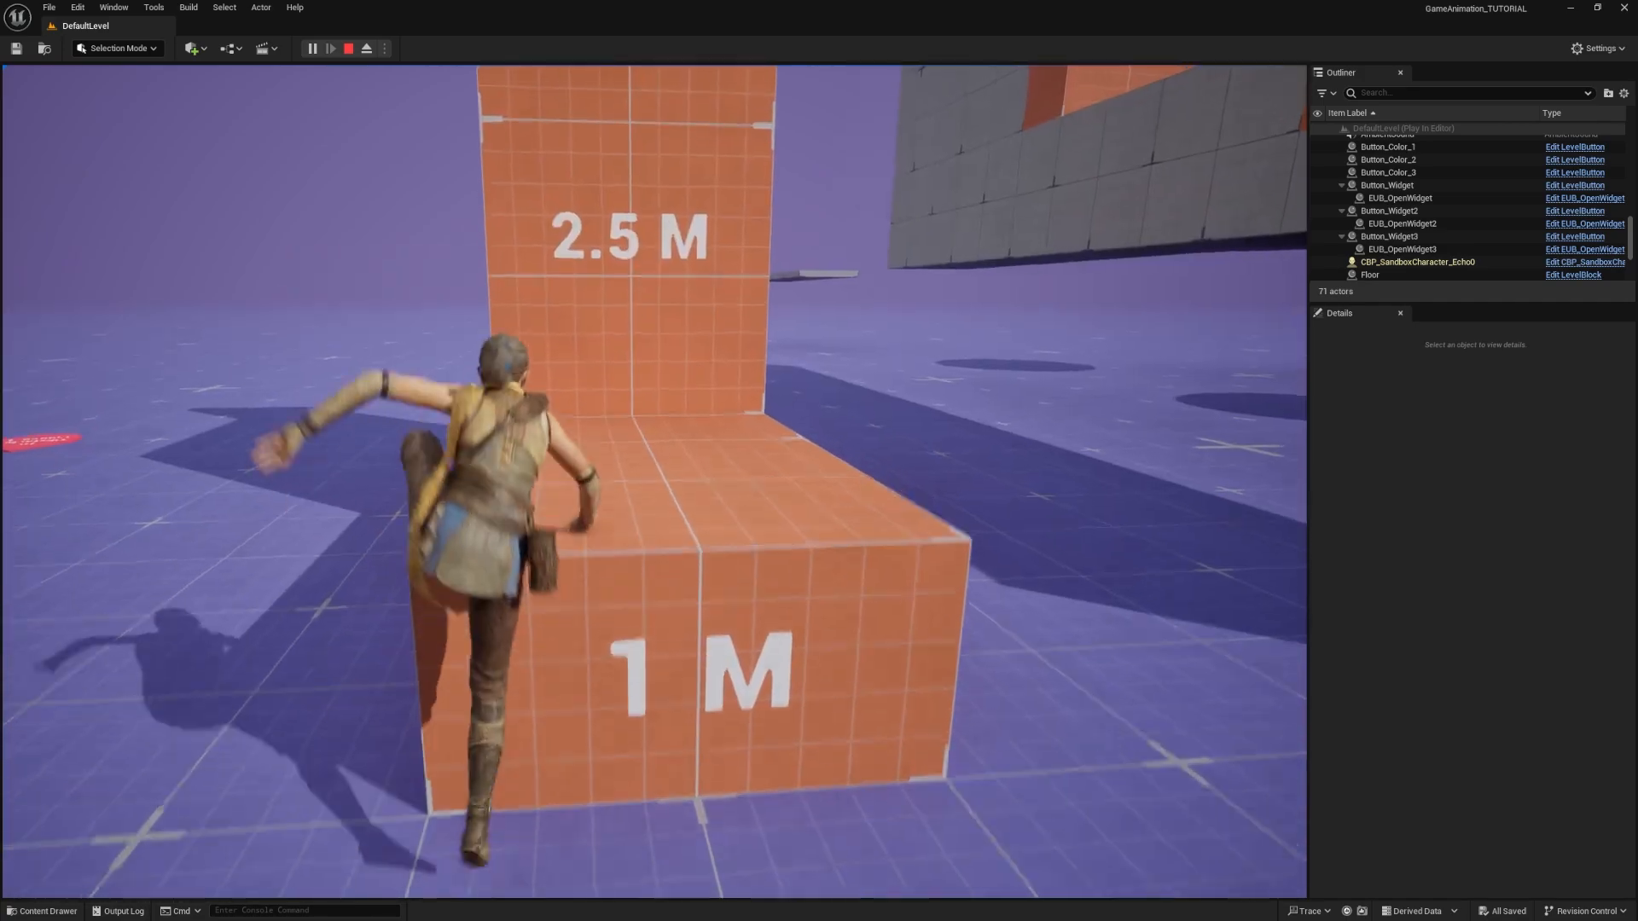
key(space)
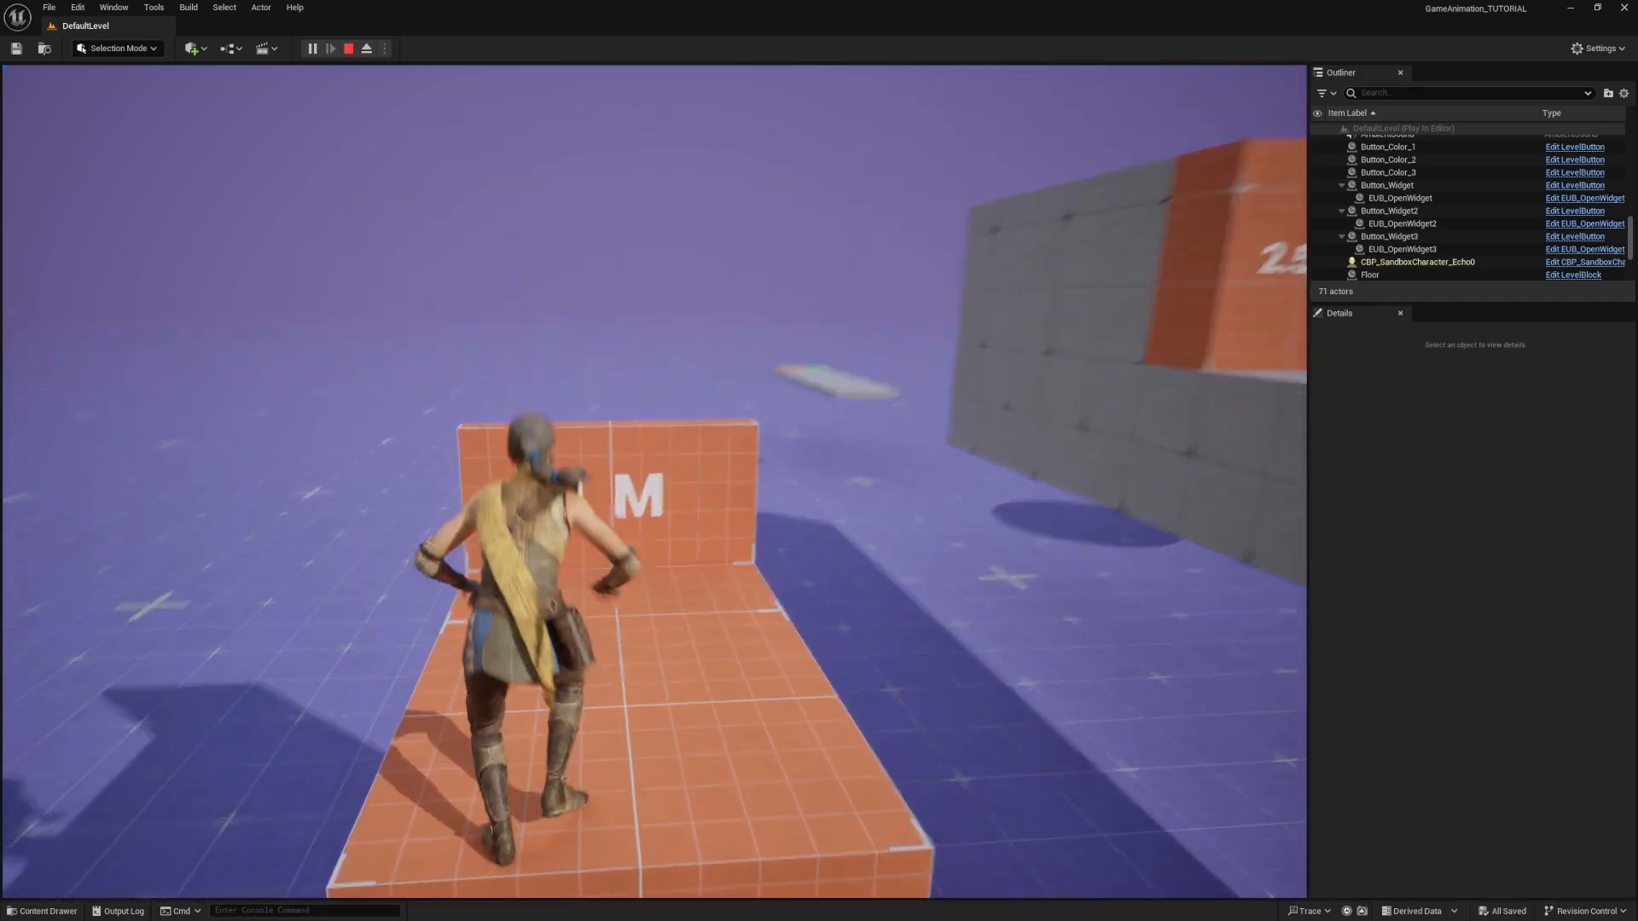
key(w)
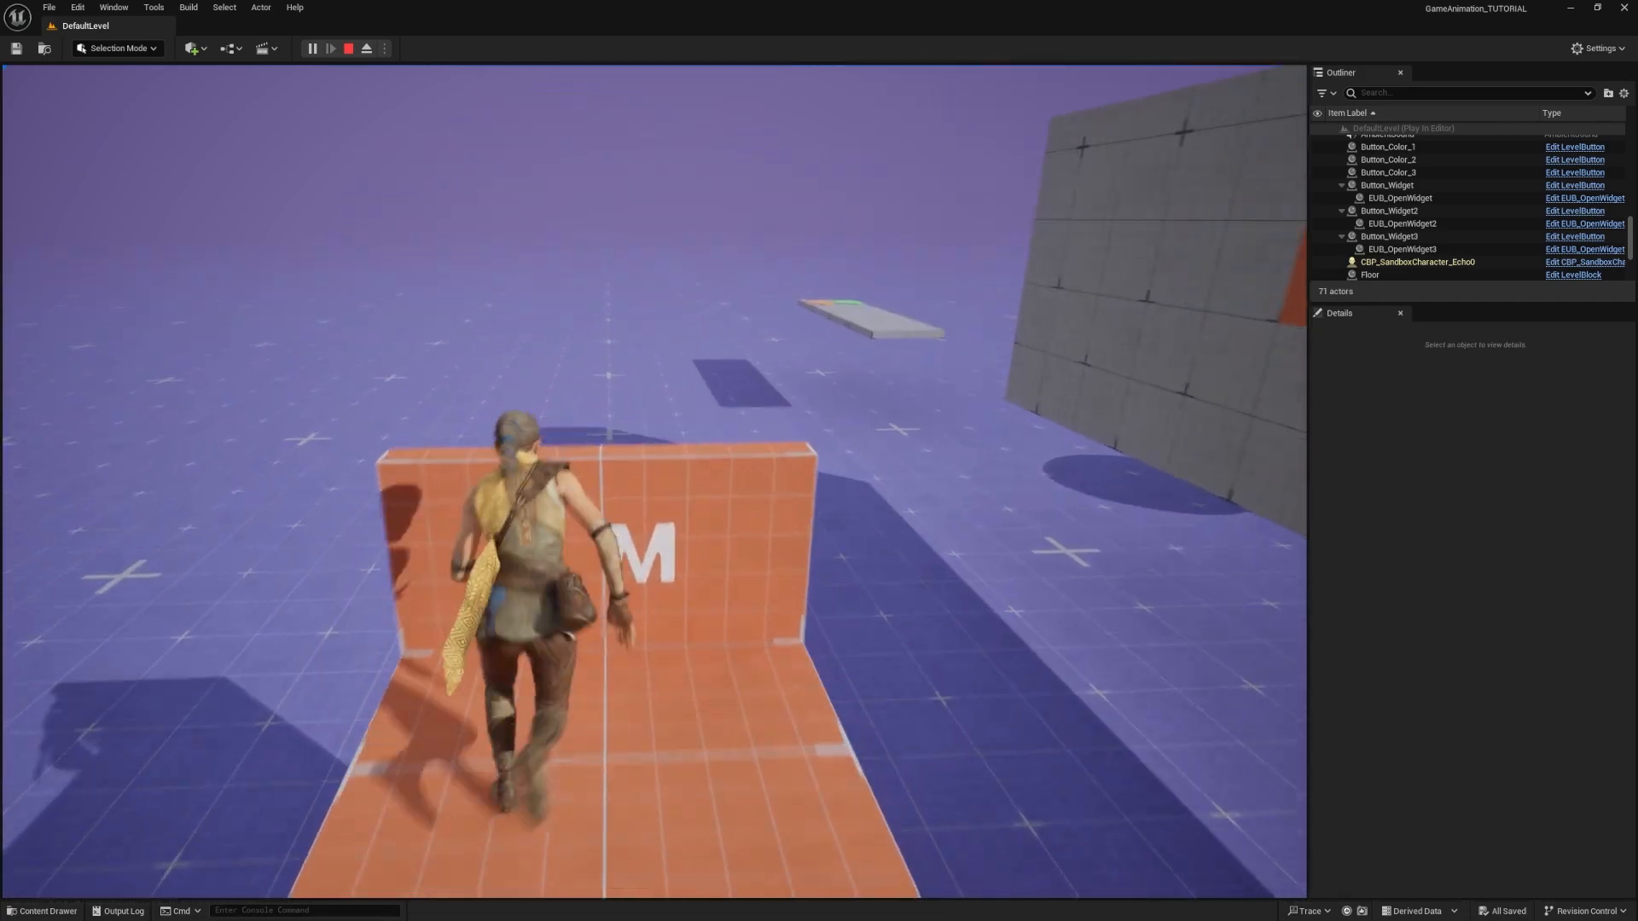
key(space)
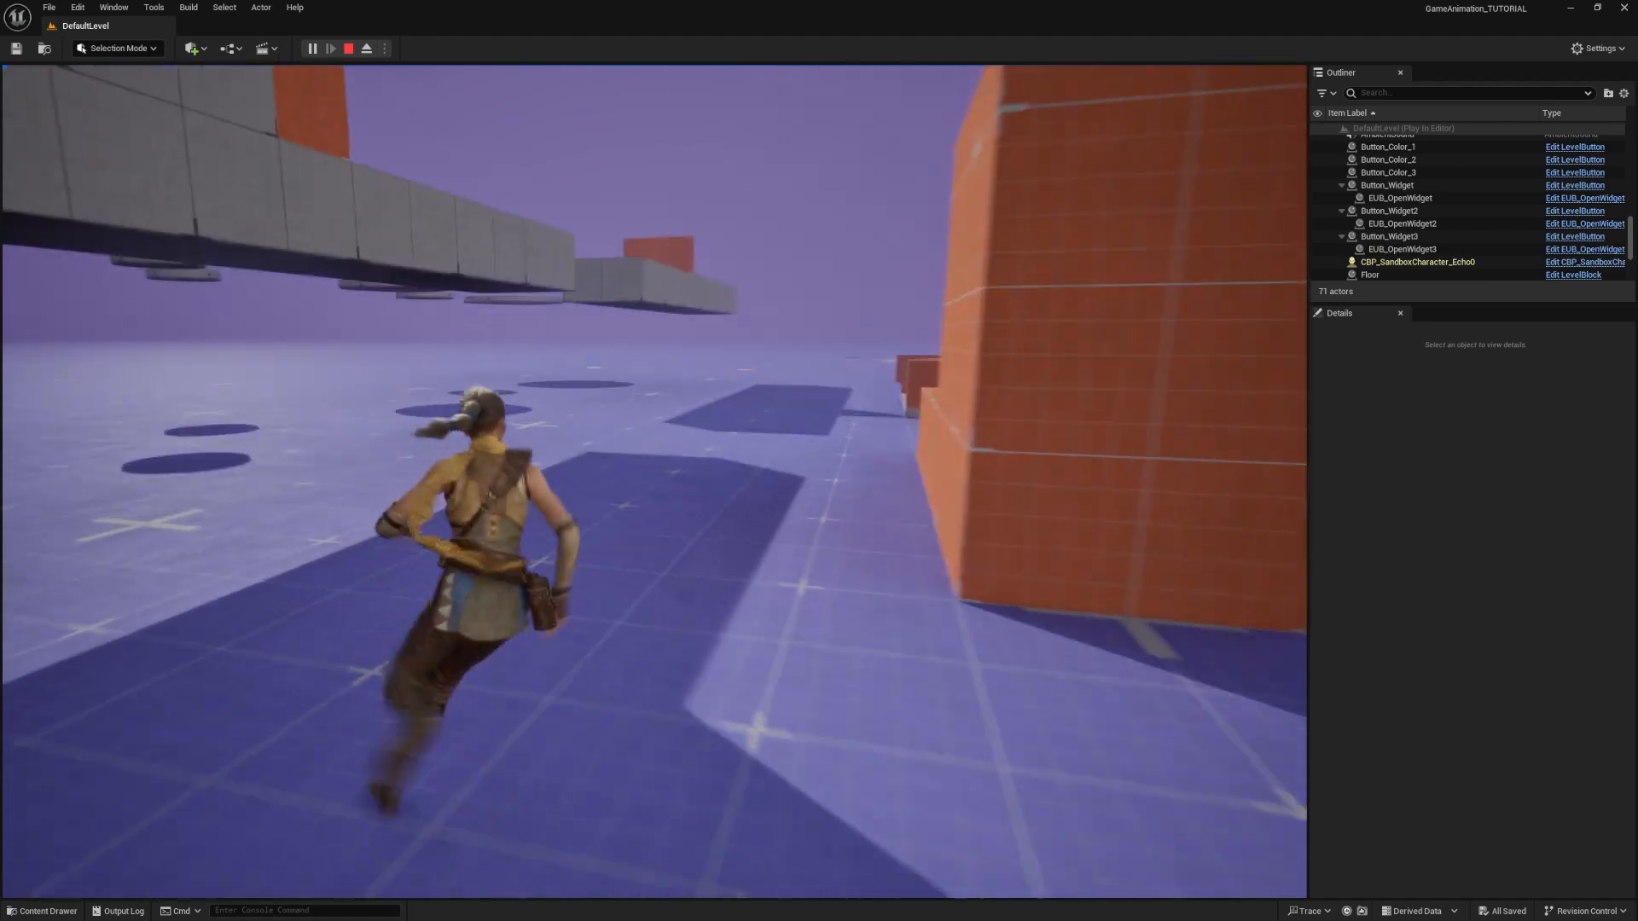
key(space)
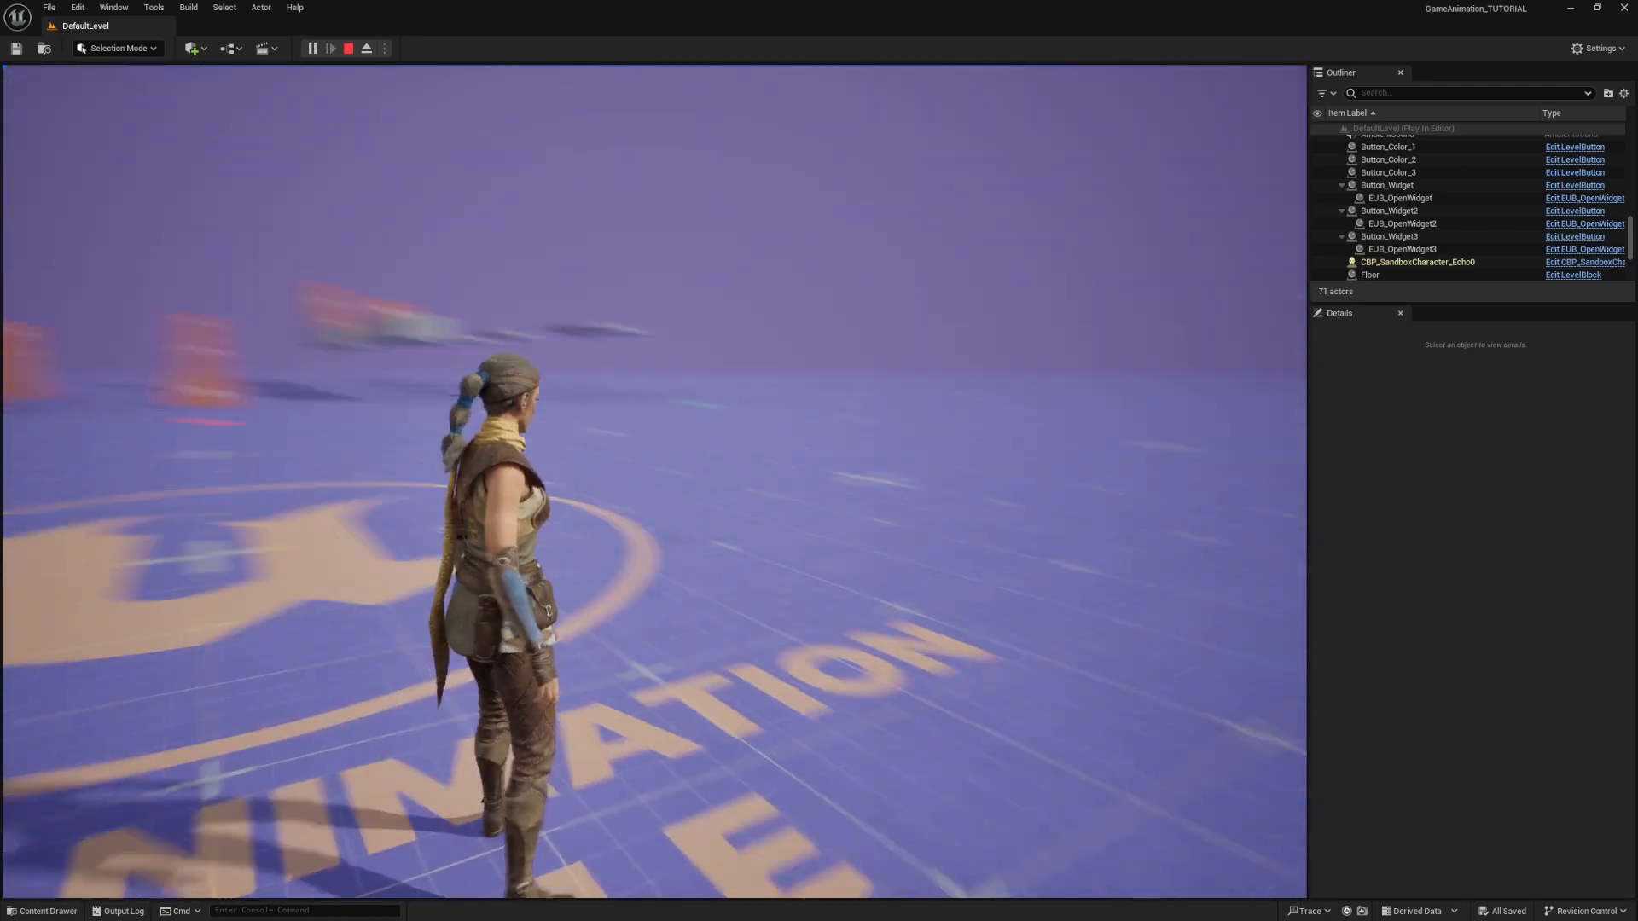
- Stop the play session, review the character overrides in the Game Animation widget, and close the widget
key(Escape)
click(604, 629)
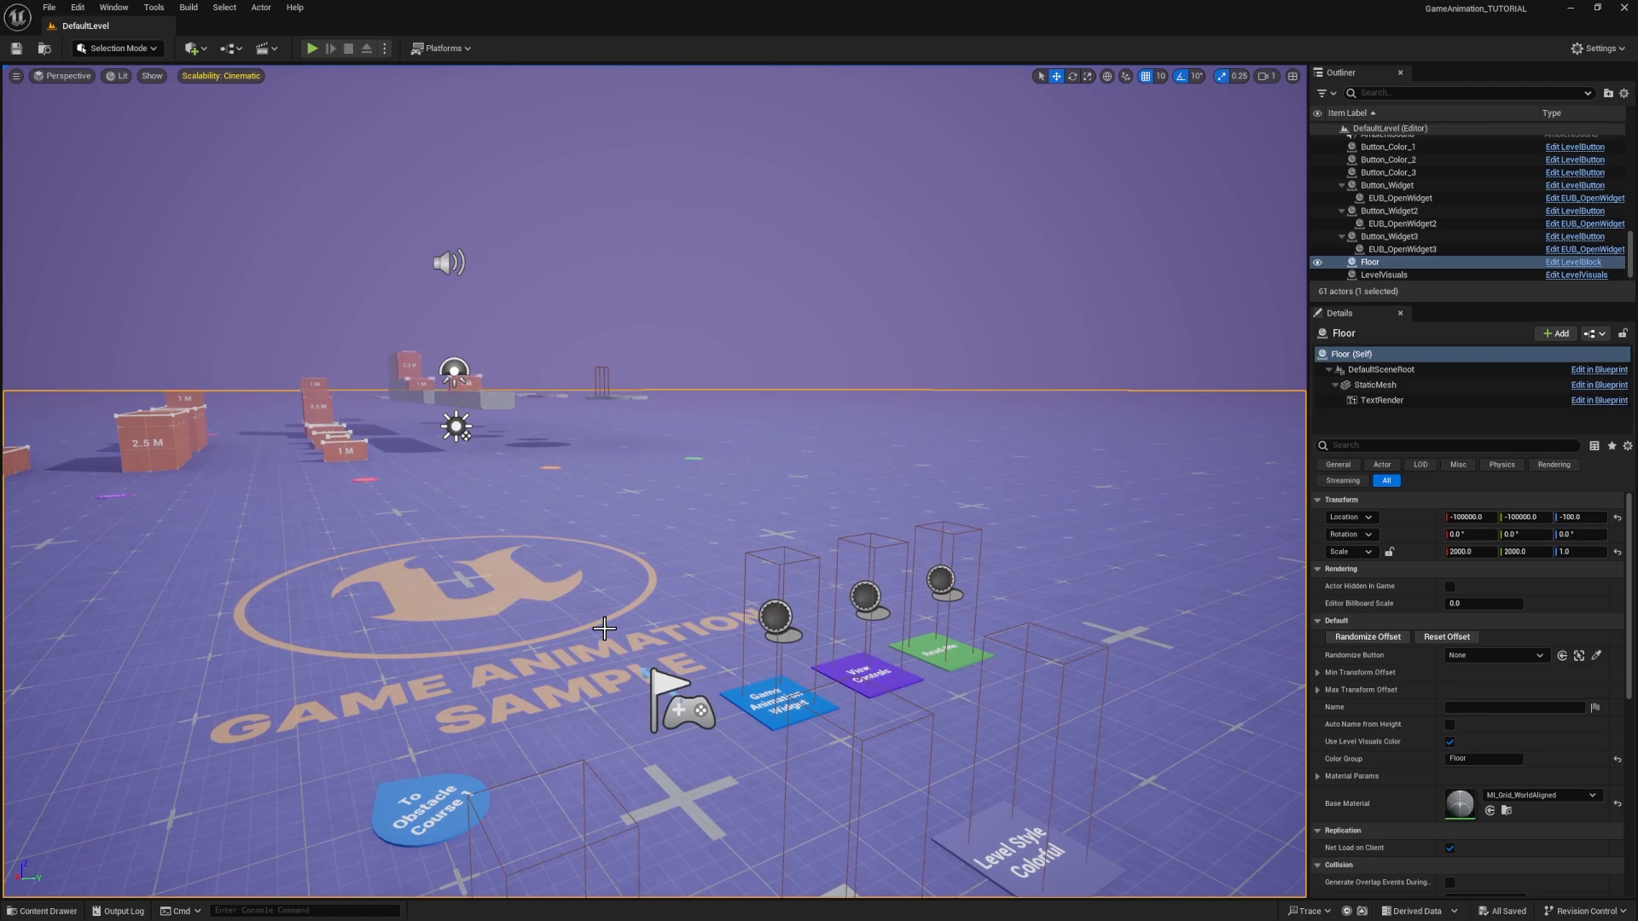
right_drag(604, 629, 607, 635)
key(s)
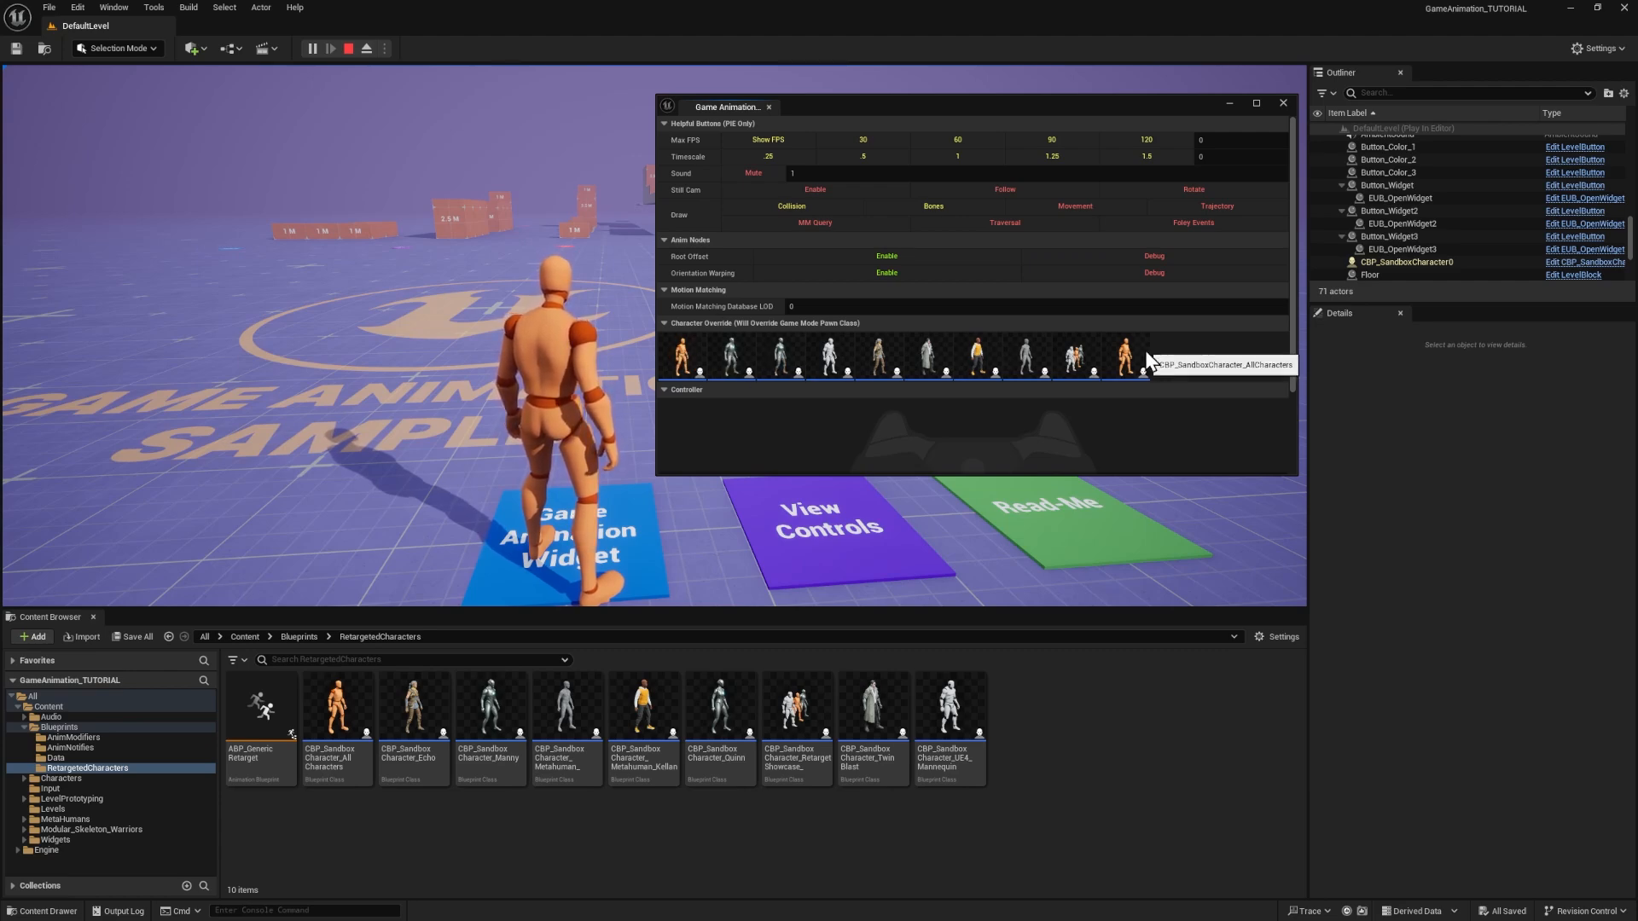
click(1282, 103)
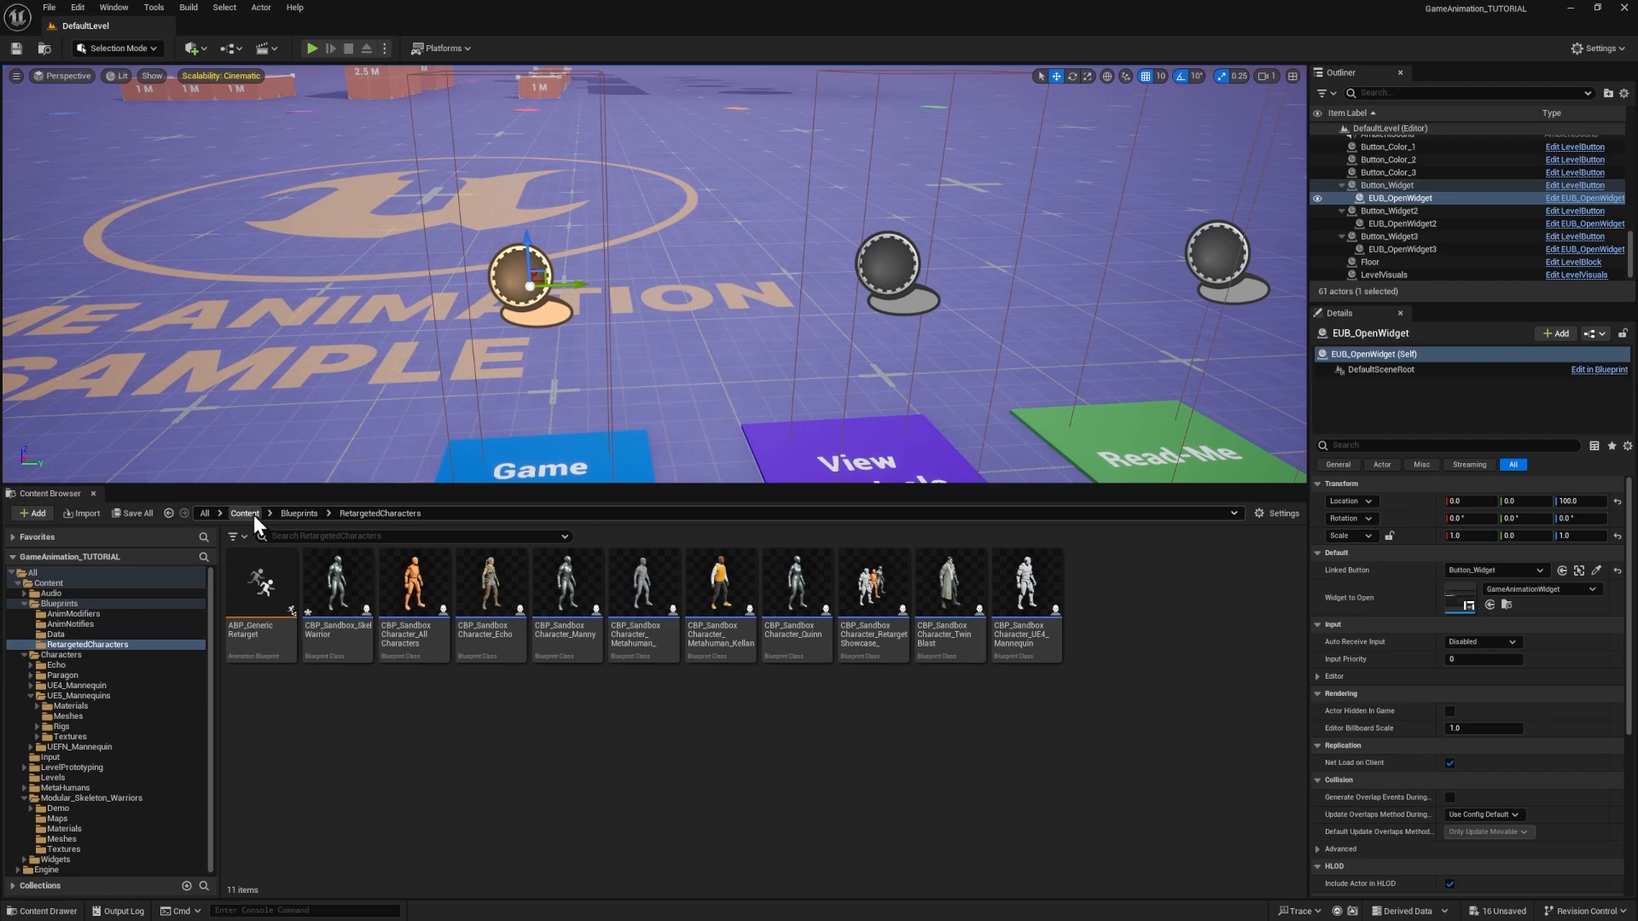
- In Blueprints/RetargetedCharacters, create a child blueprint class of CBP_SandboxCharacter_Manny named CBP_Sandbox_SkelWarrior
click(90, 604)
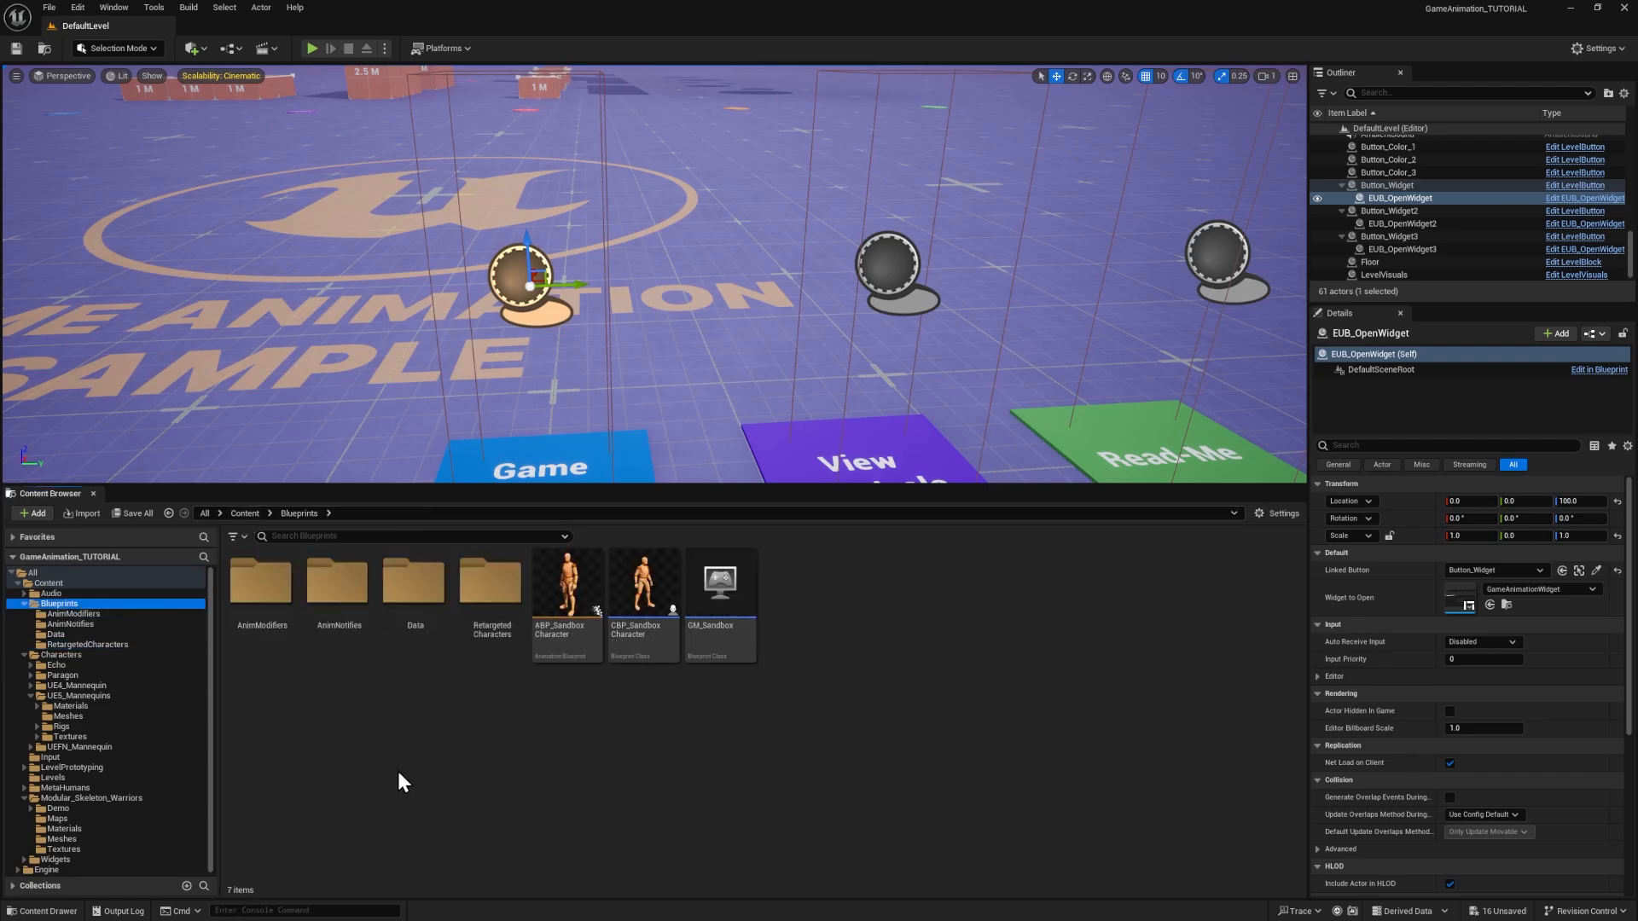
double_click(490, 581)
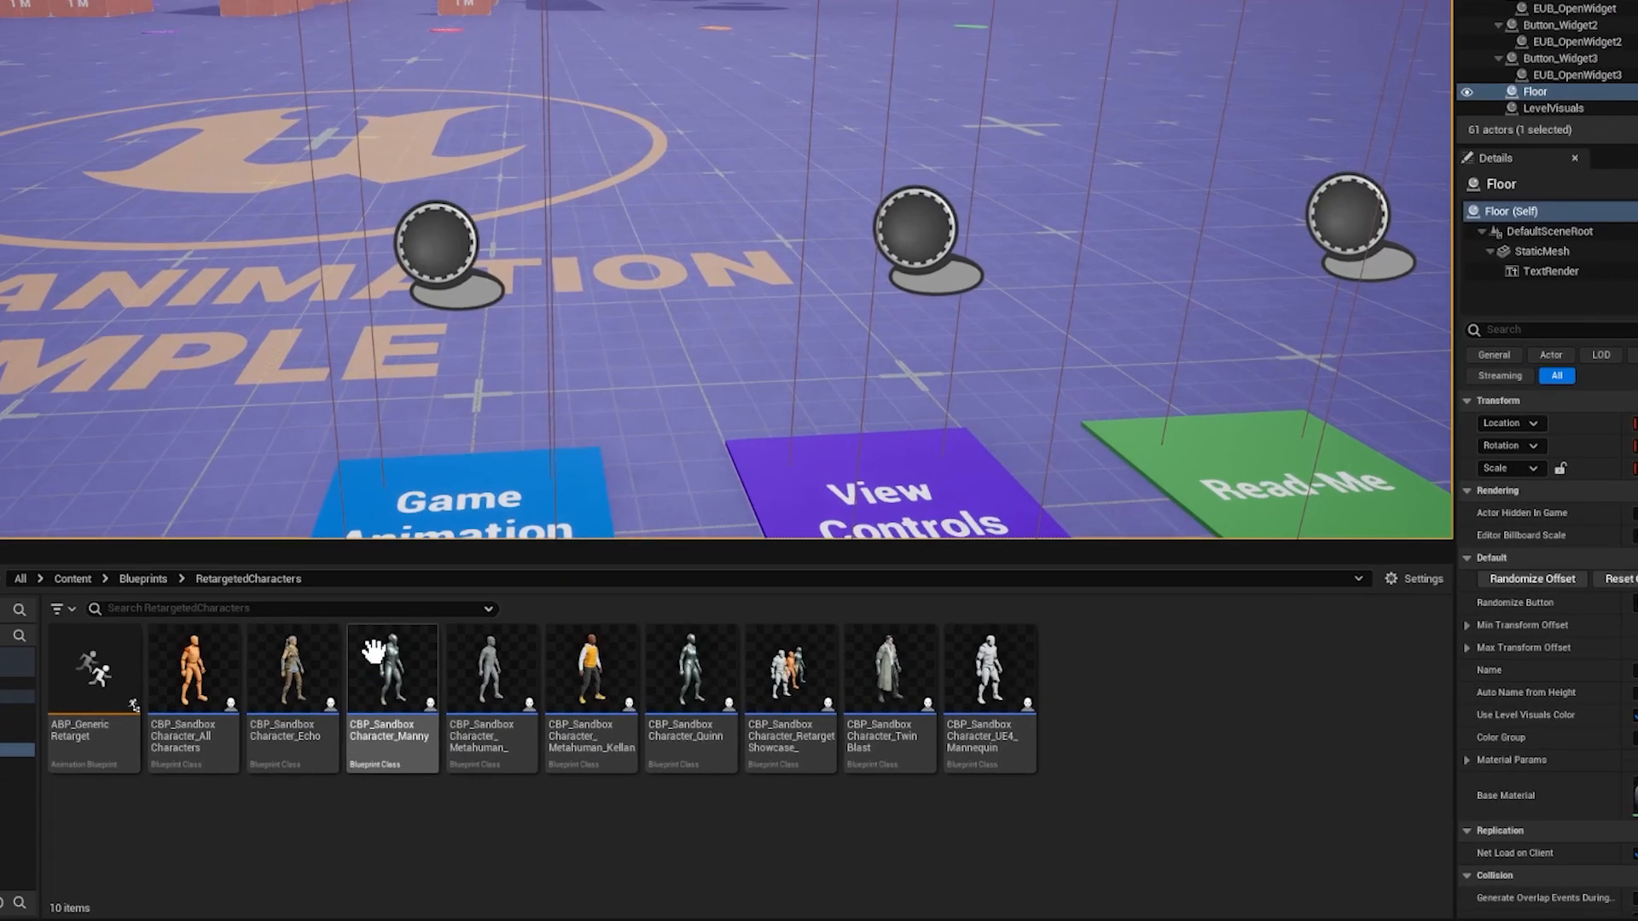
right_click(481, 638)
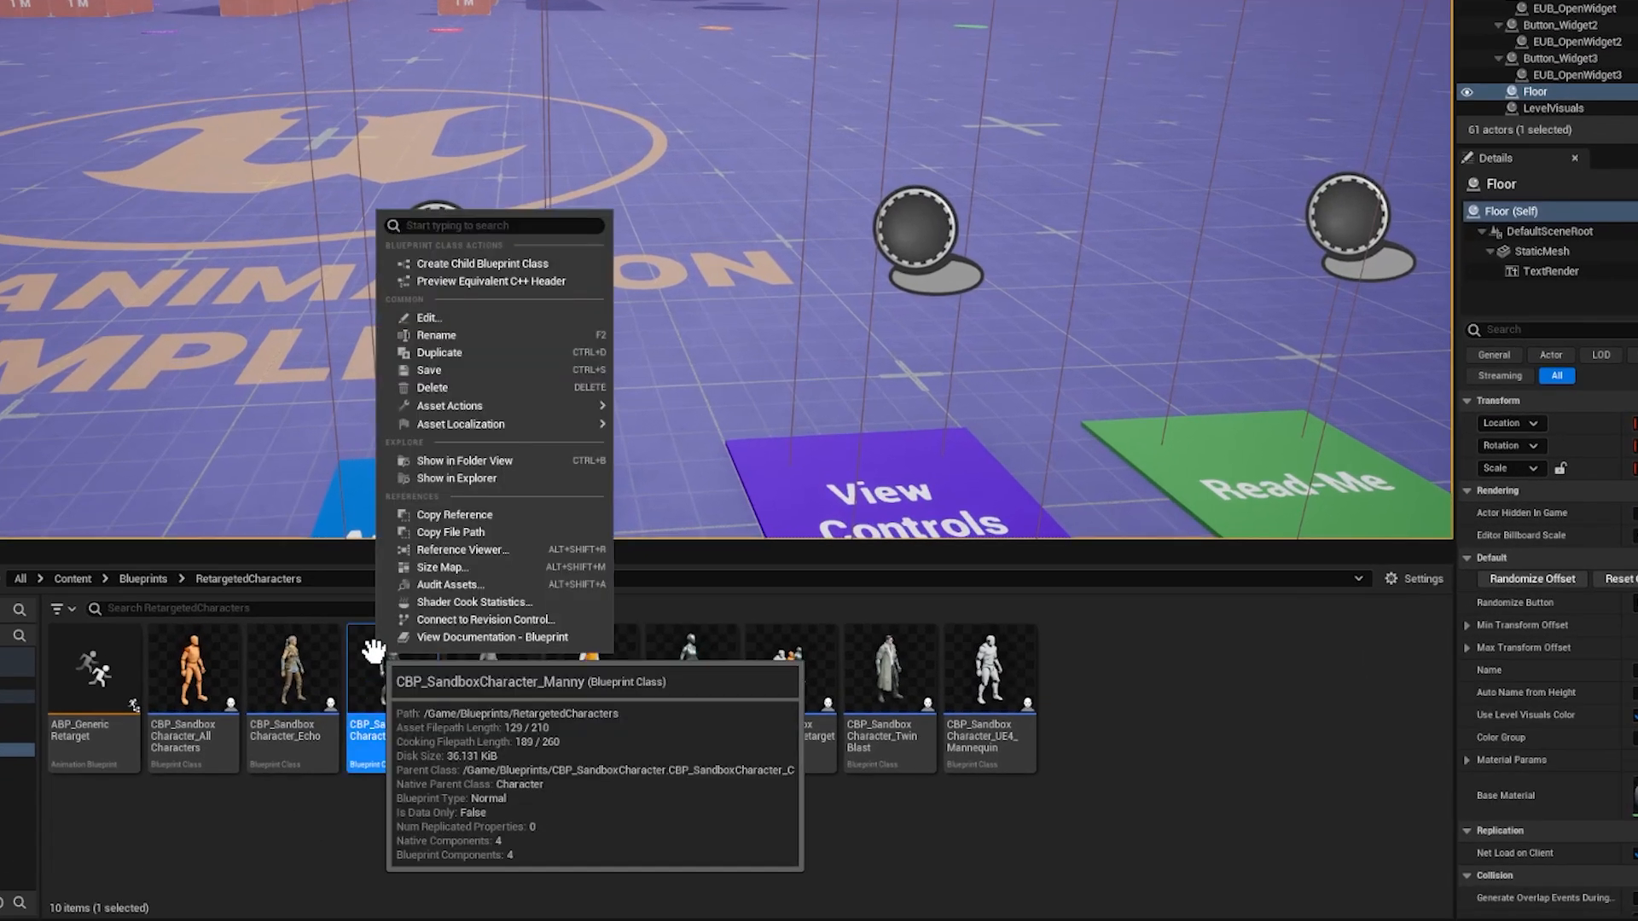
click(522, 265)
text(SandboxC)
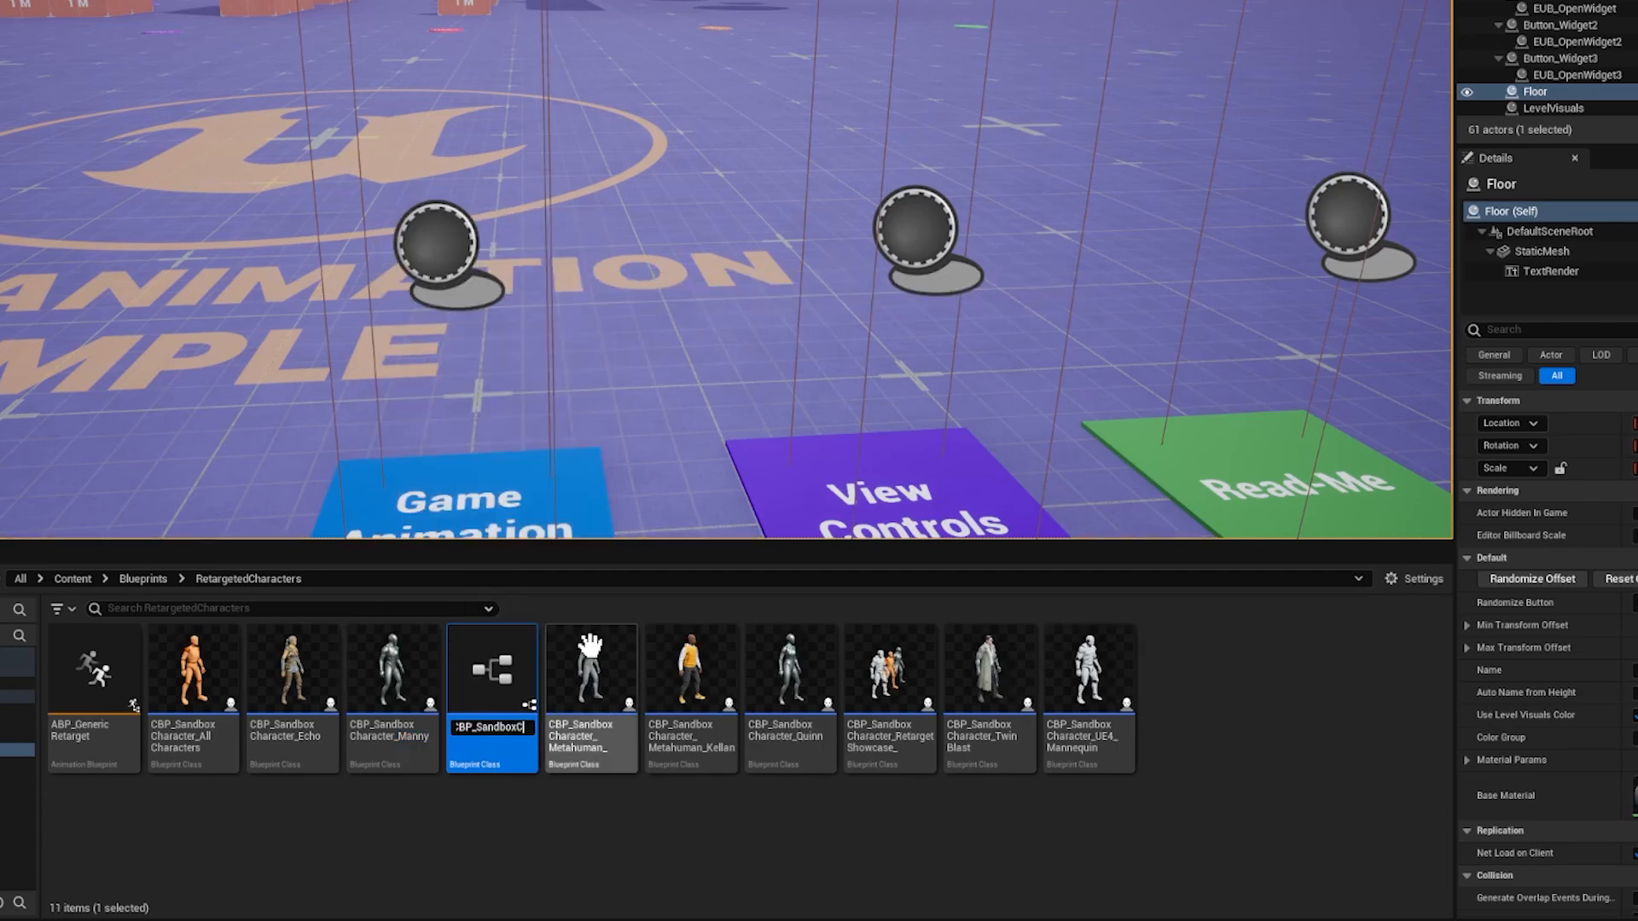
text(hara_)
key(Return)
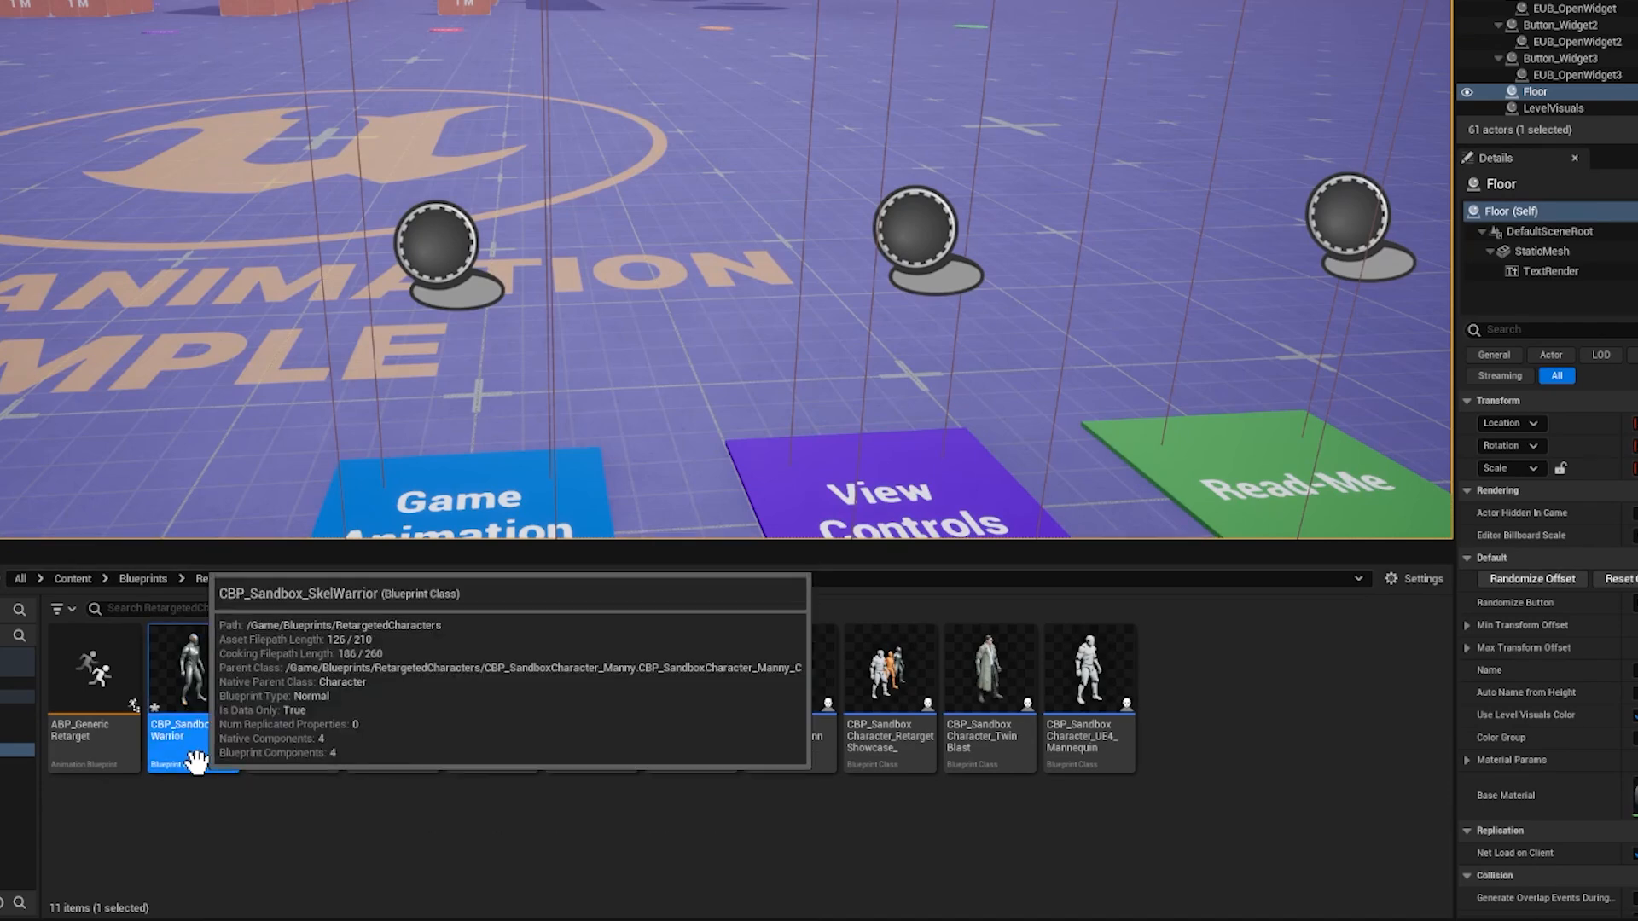
- Open CBP_Sandbox_SkelWarrior in the full blueprint editor and show its 3D preview of the character
double_click(194, 708)
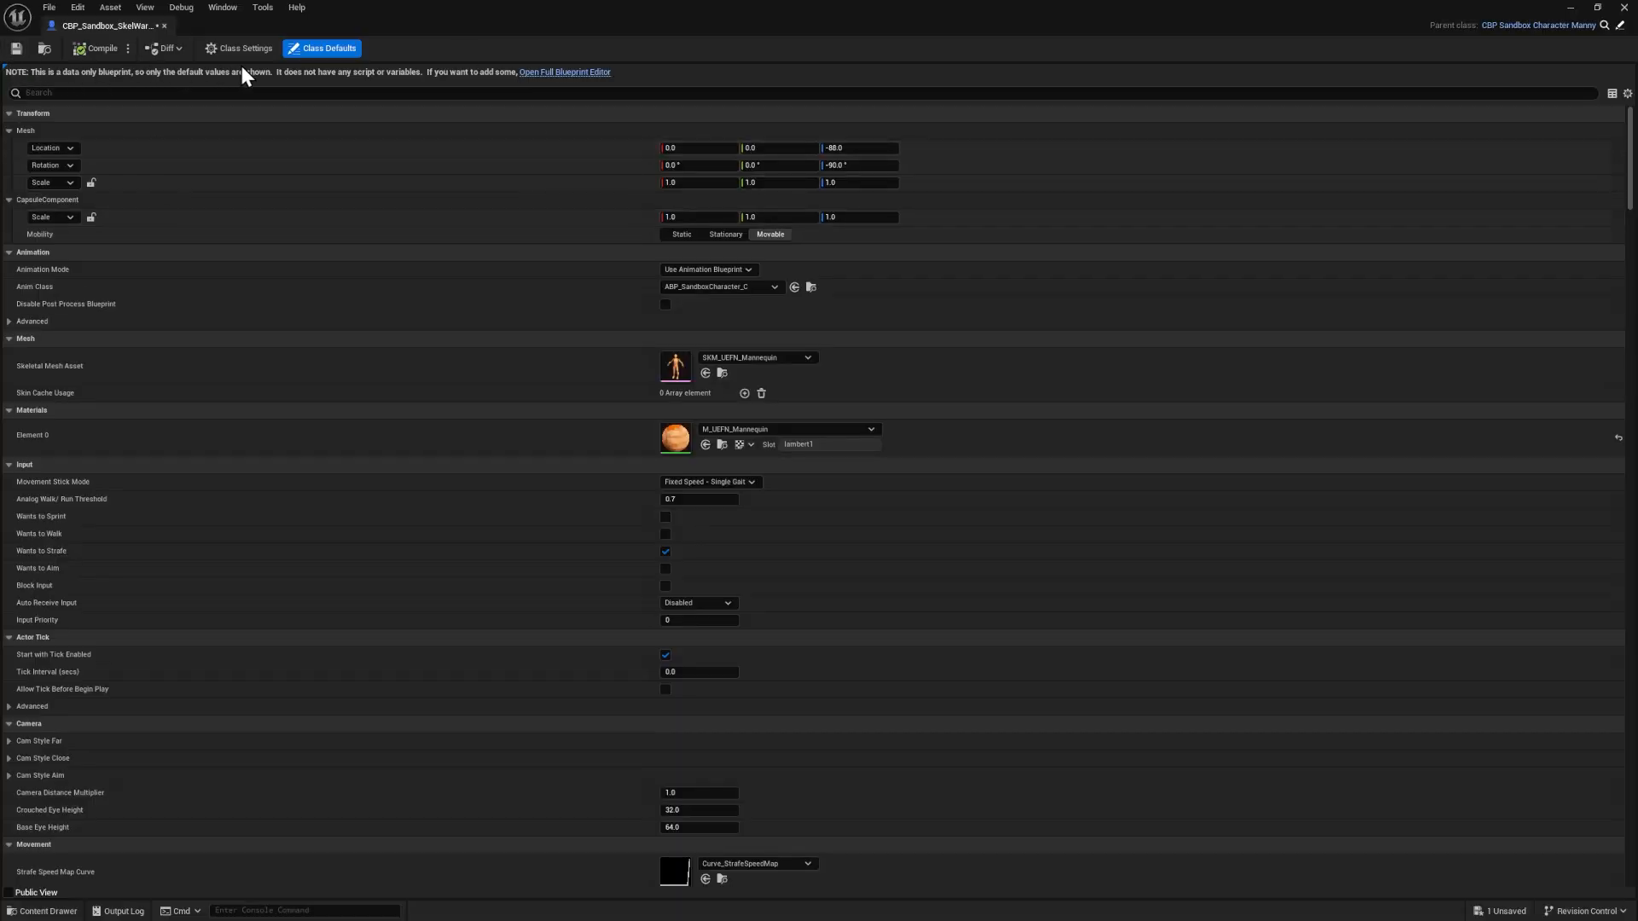
click(563, 73)
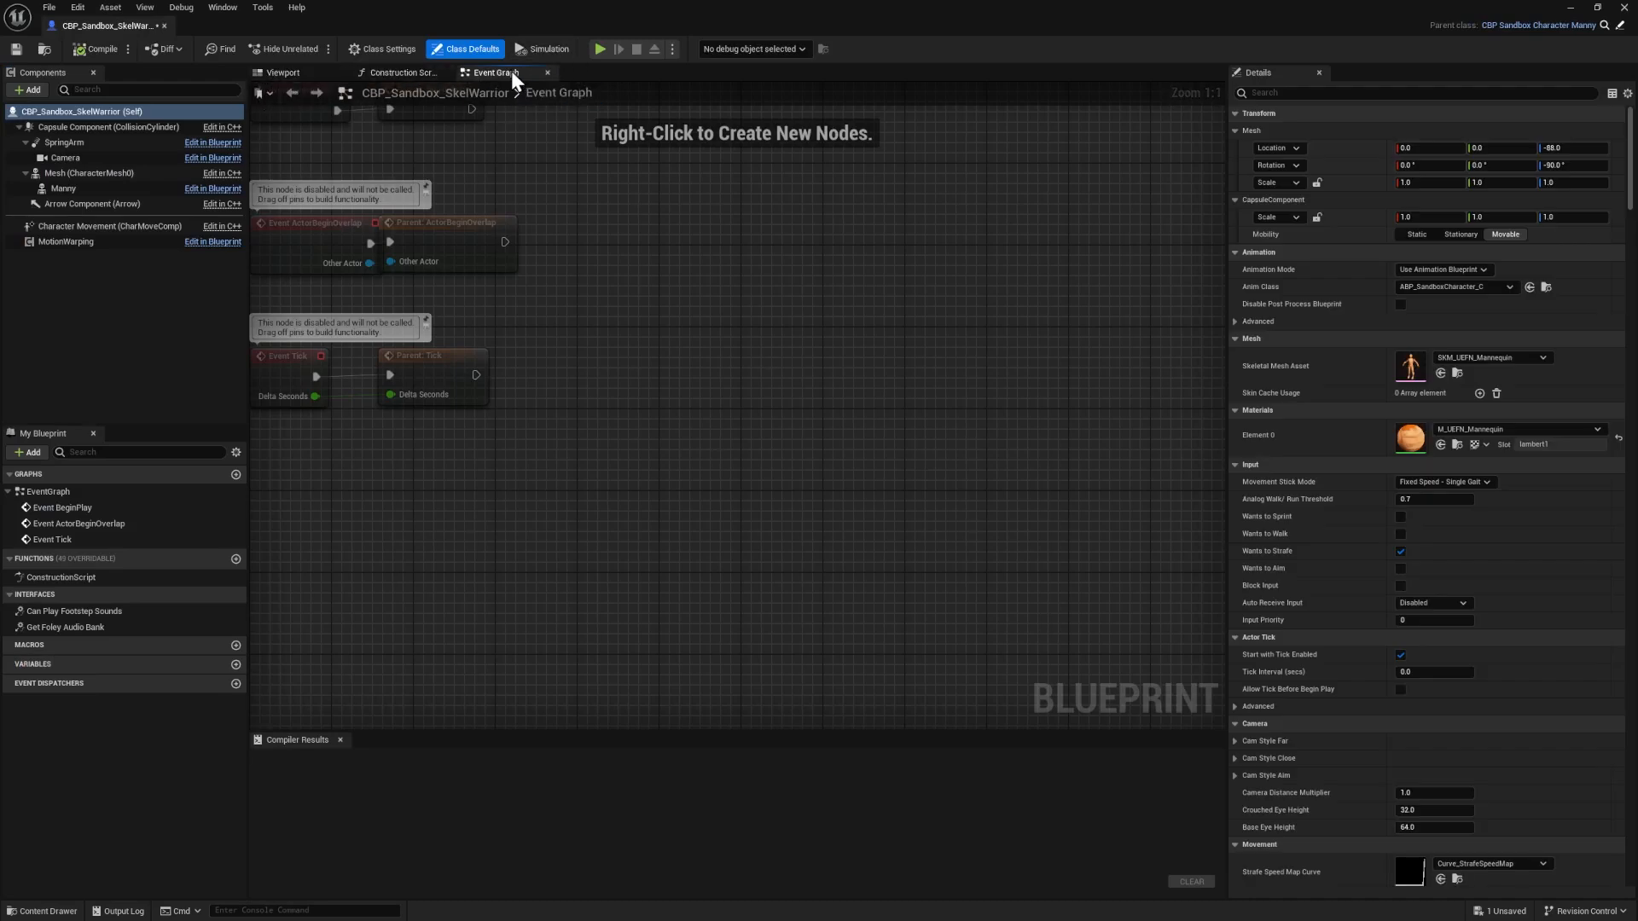
click(287, 77)
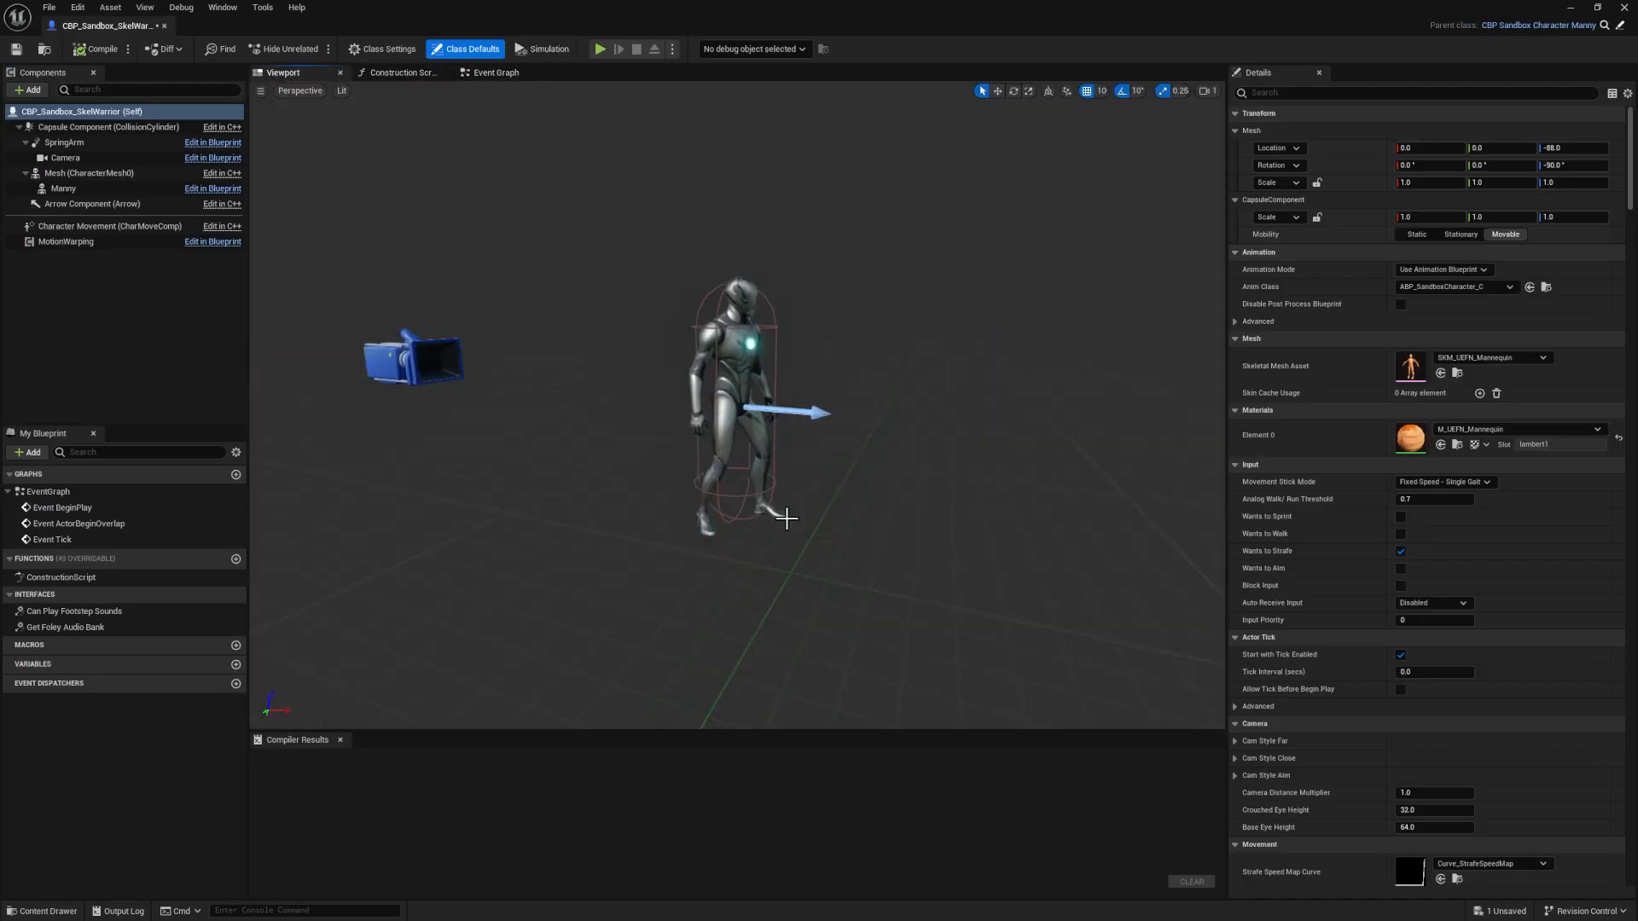
- Set the Manny component's skeletal mesh asset to SKM_SkeletonWarrior, and compile and save the blueprint
click(740, 345)
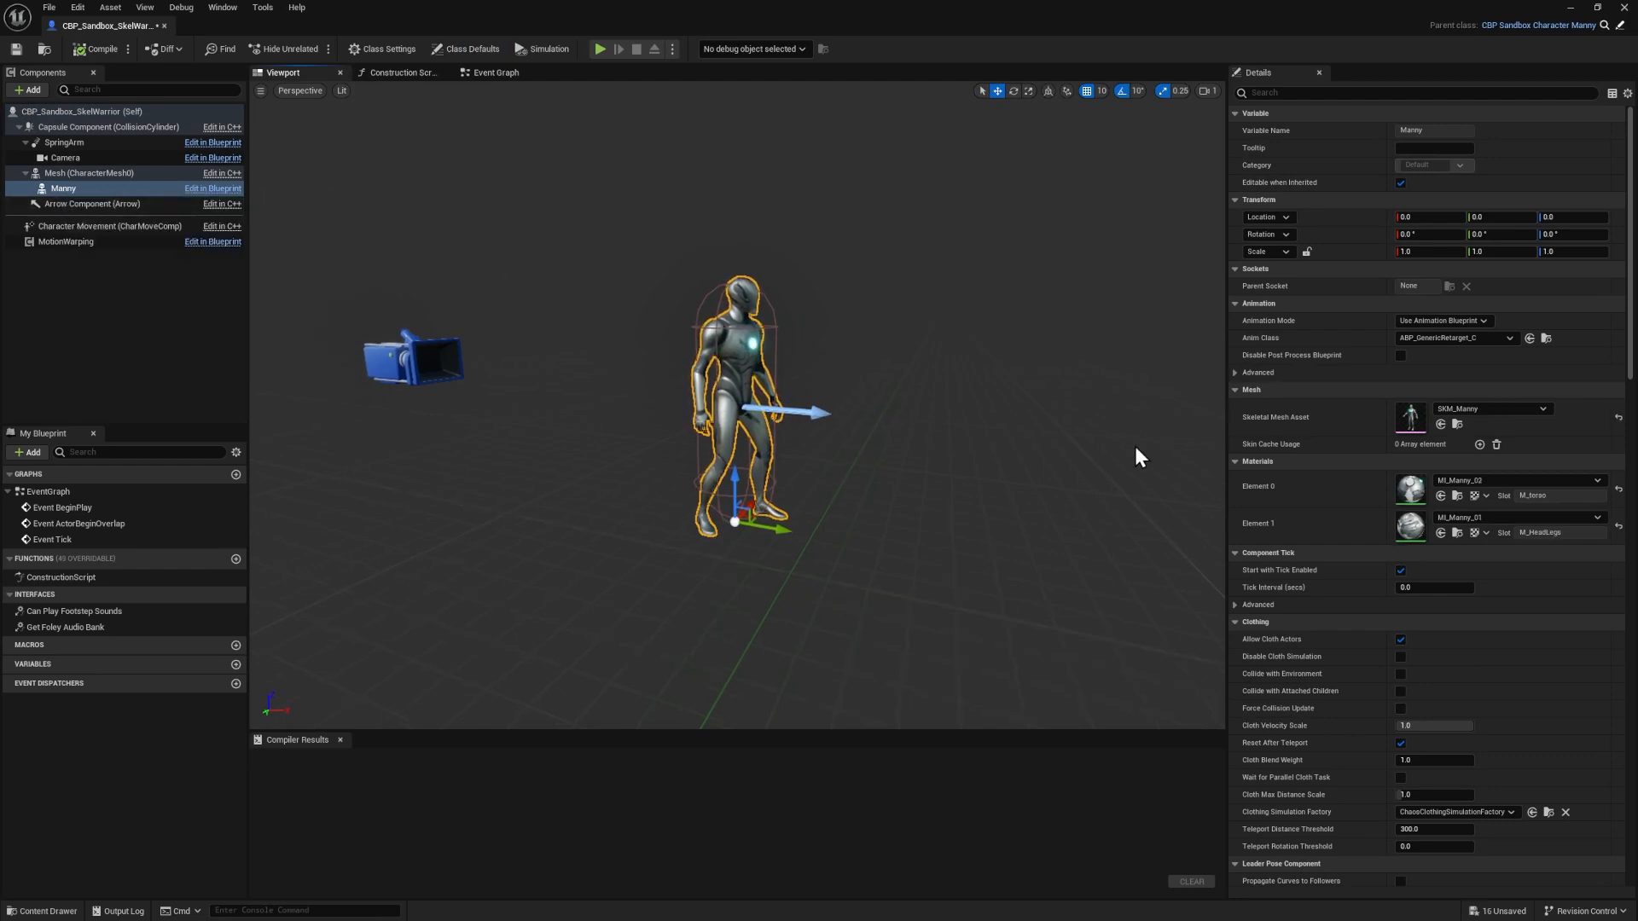
click(1486, 410)
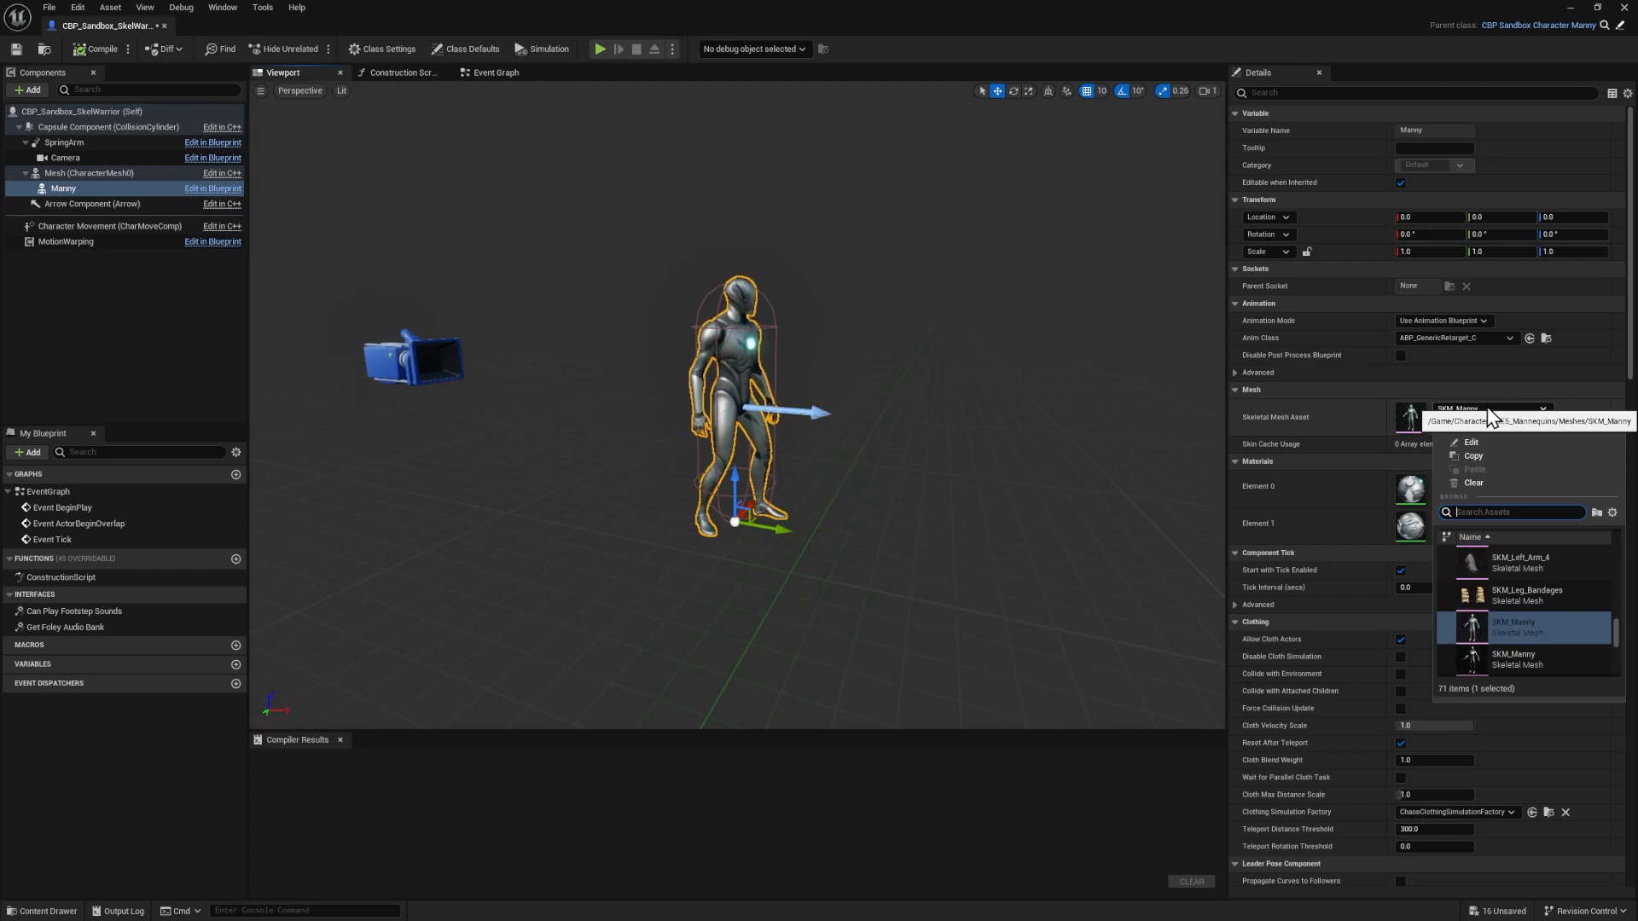
text(skeleton)
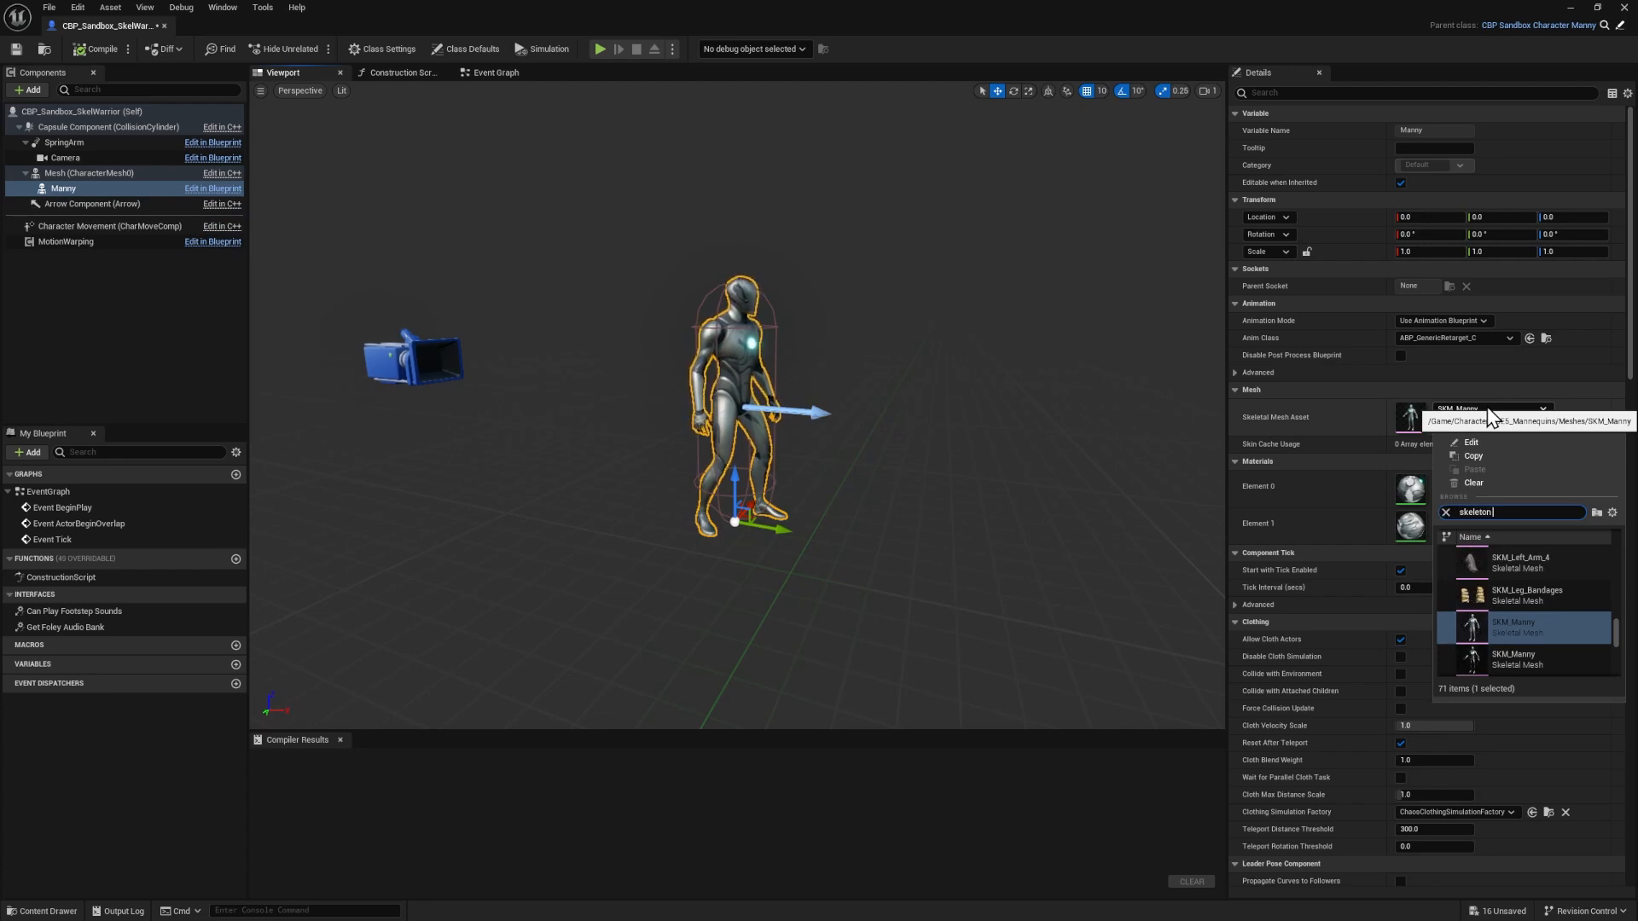
text( wa)
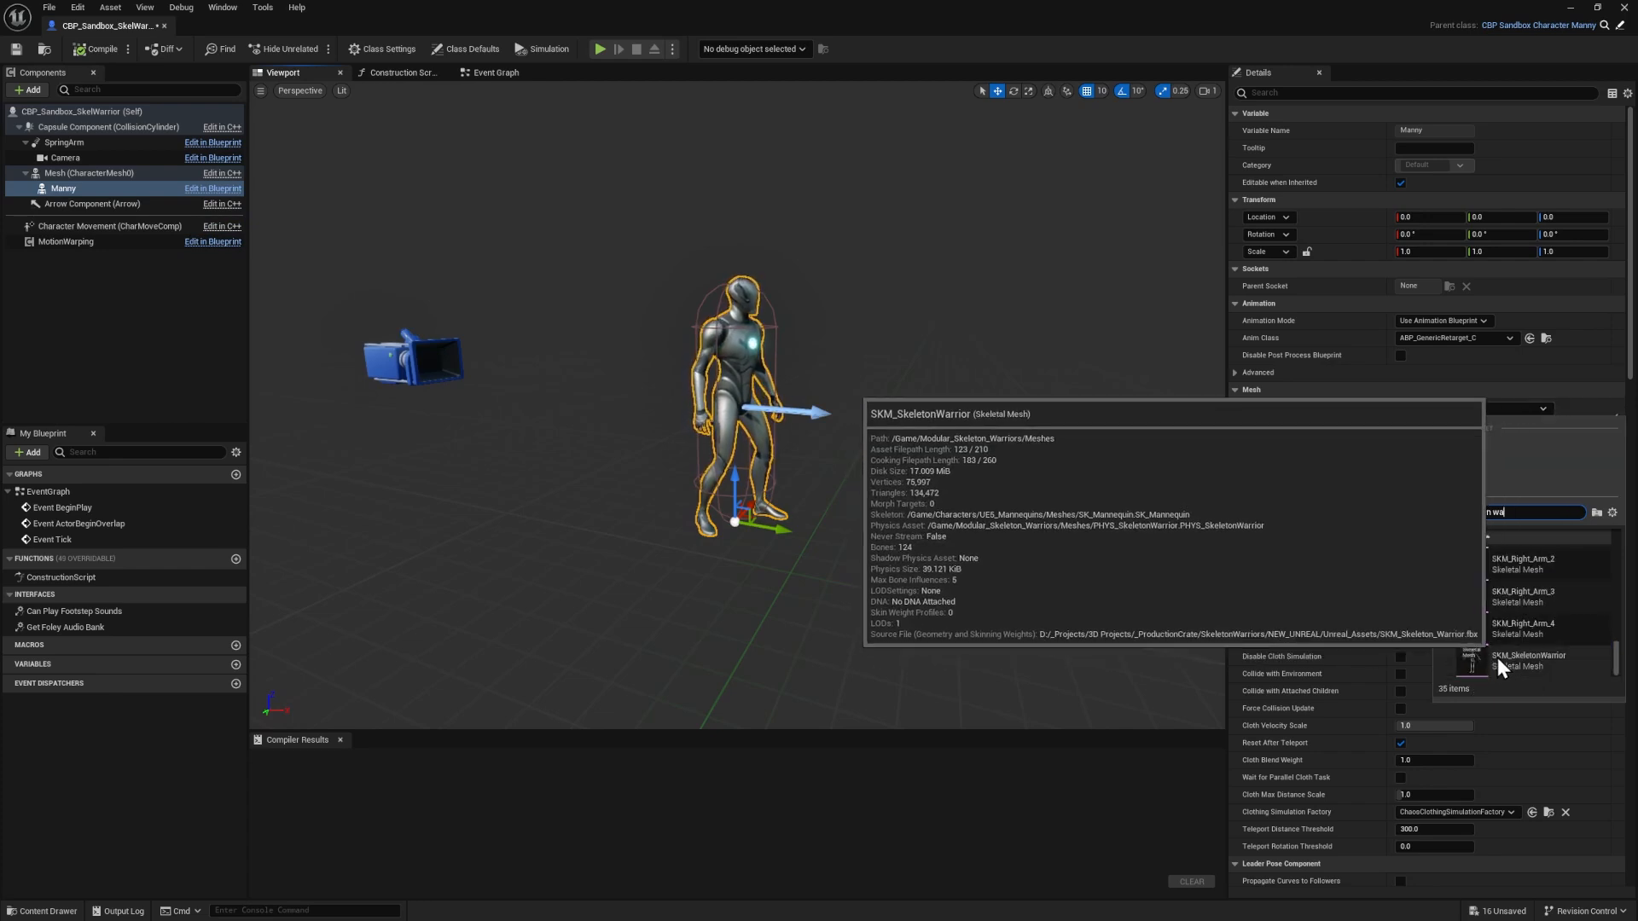
click(1563, 658)
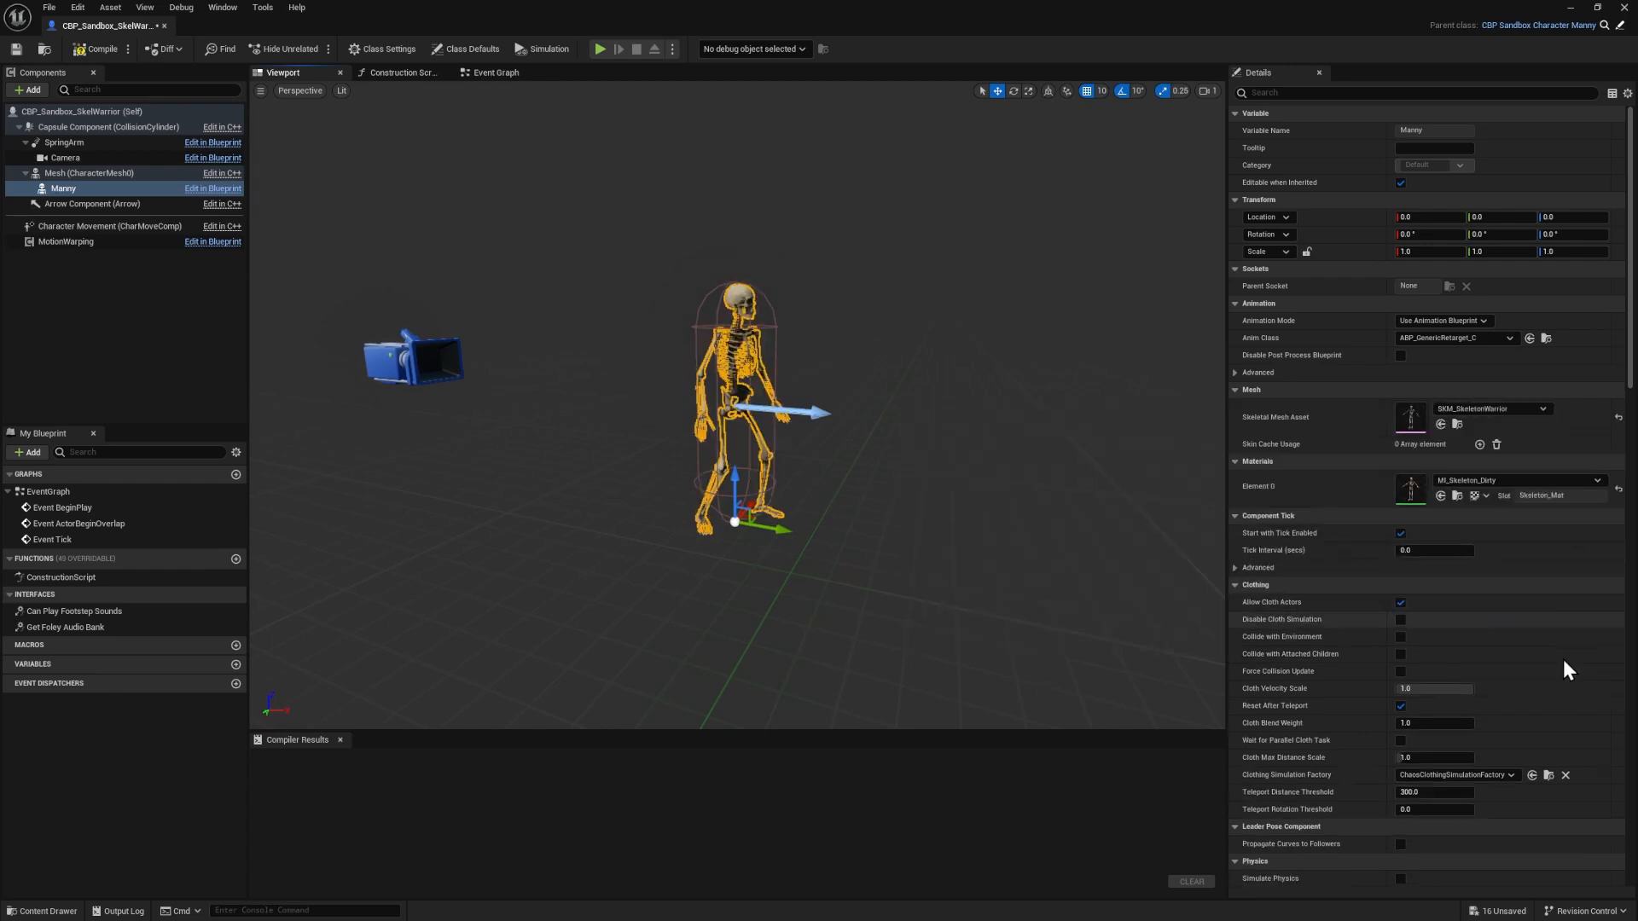
click(94, 49)
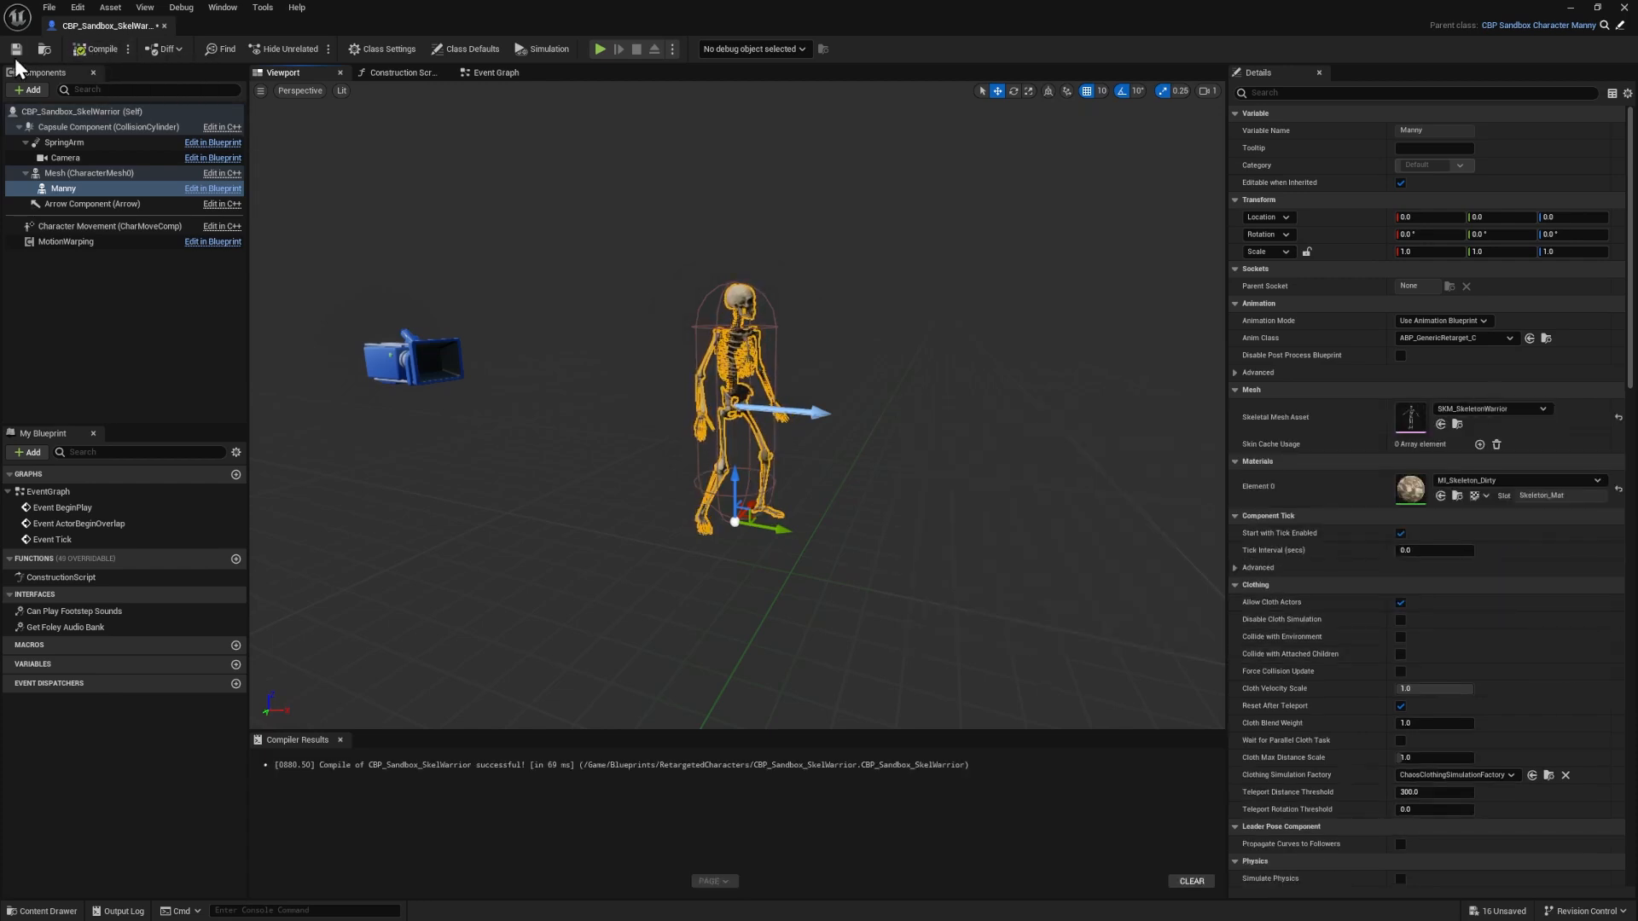
click(17, 50)
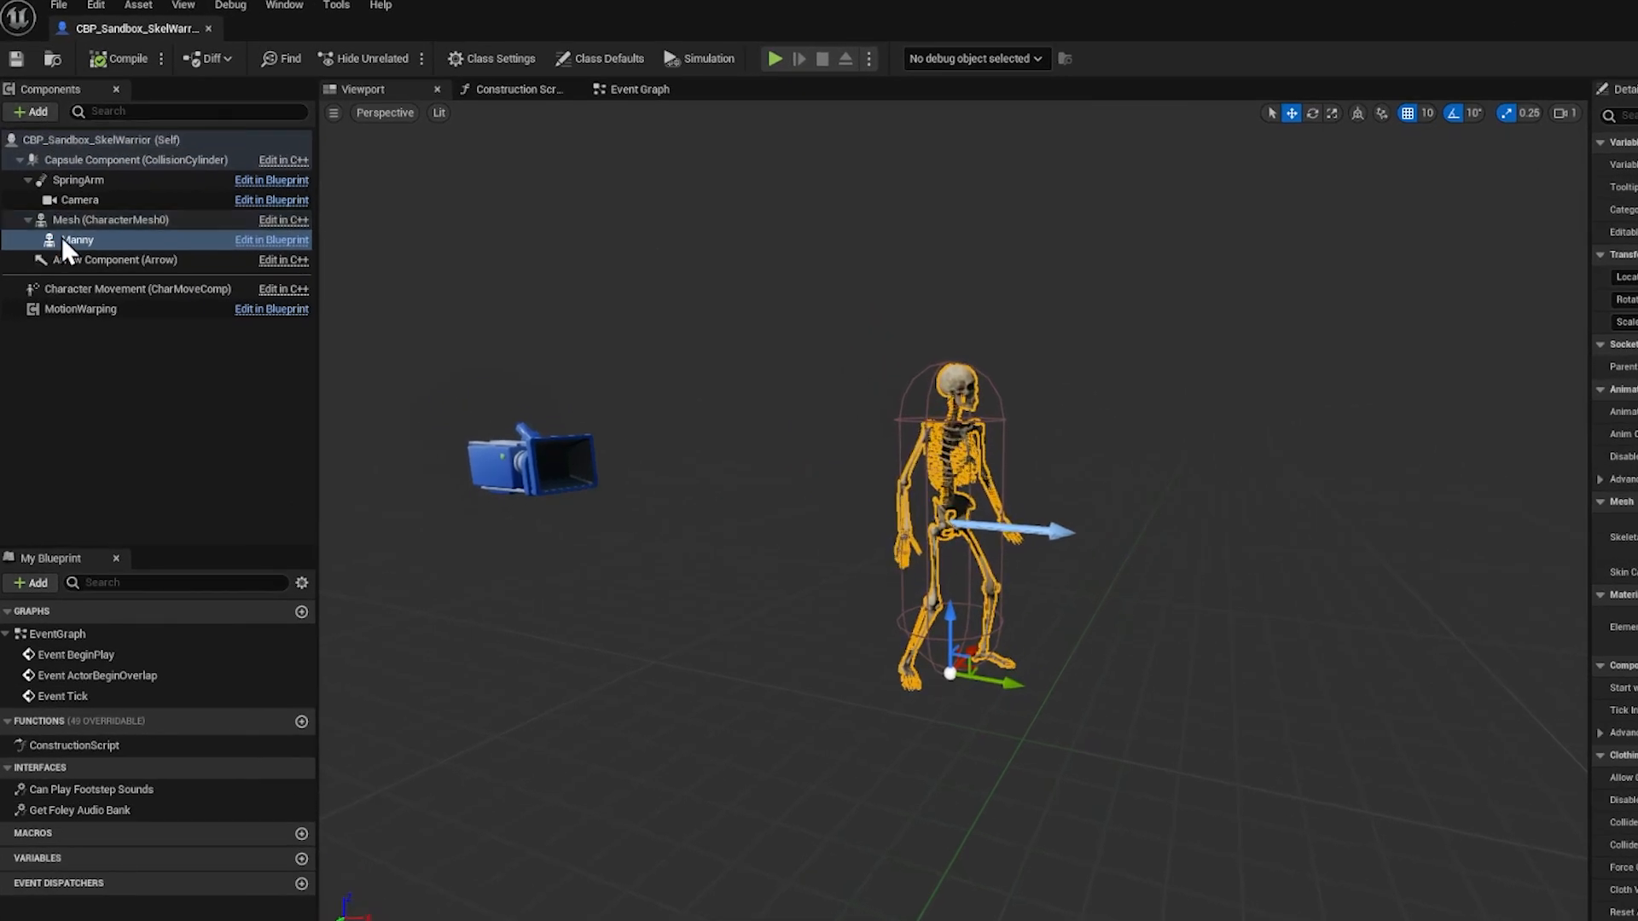
- Add a skeletal mesh component named Left Arm as a child of the Mesh (CharacterMesh0) component
click(70, 218)
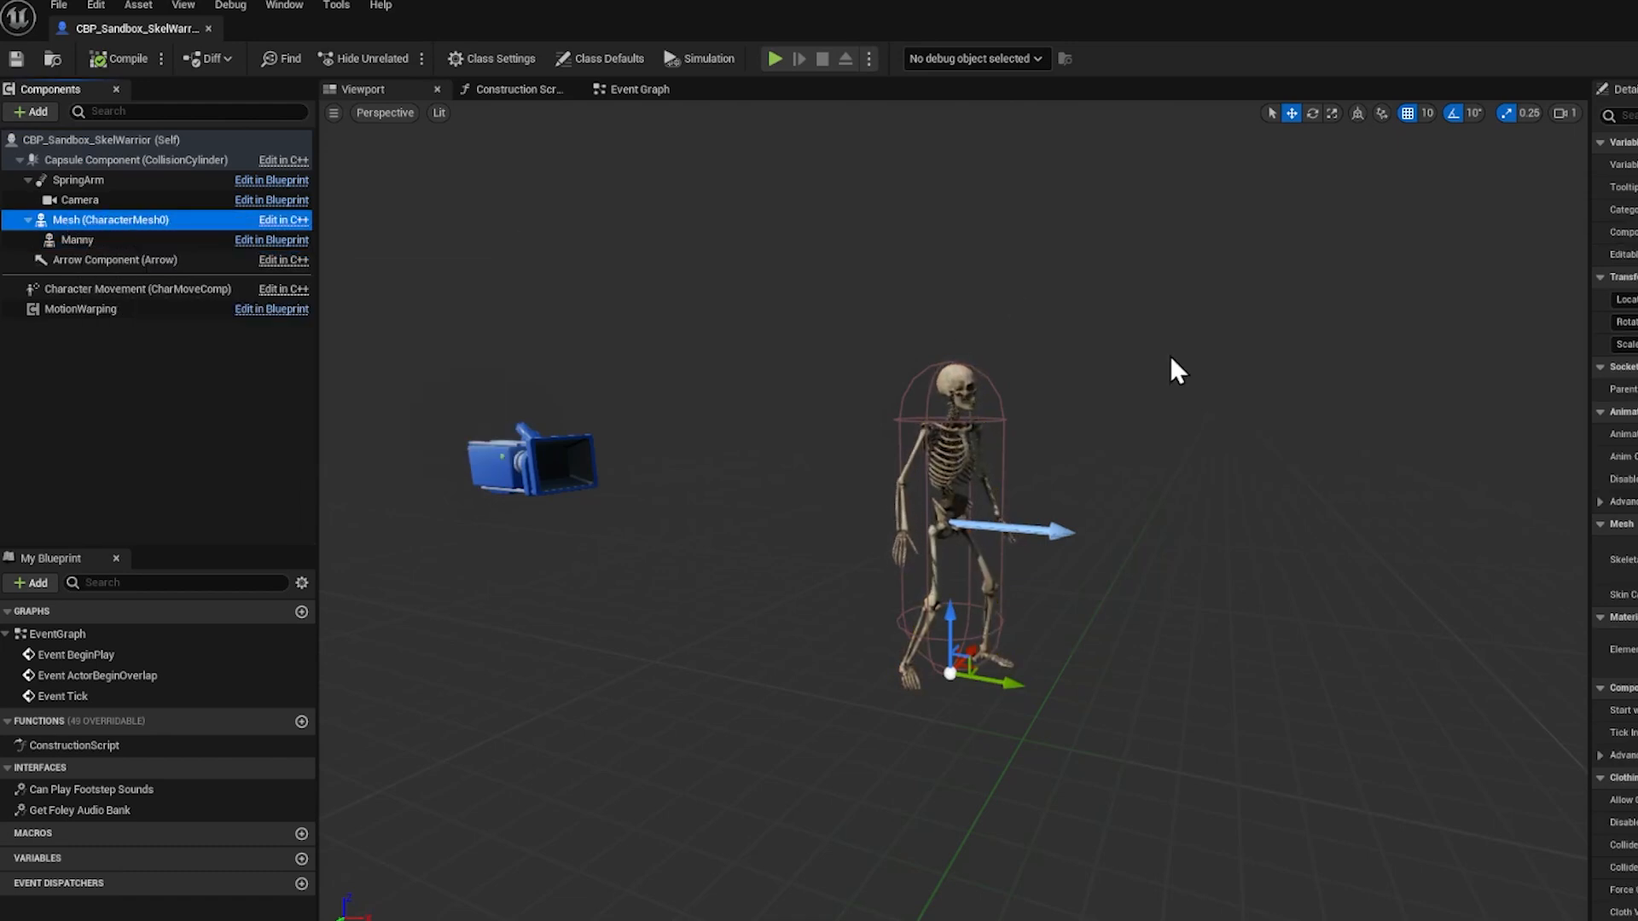
click(42, 110)
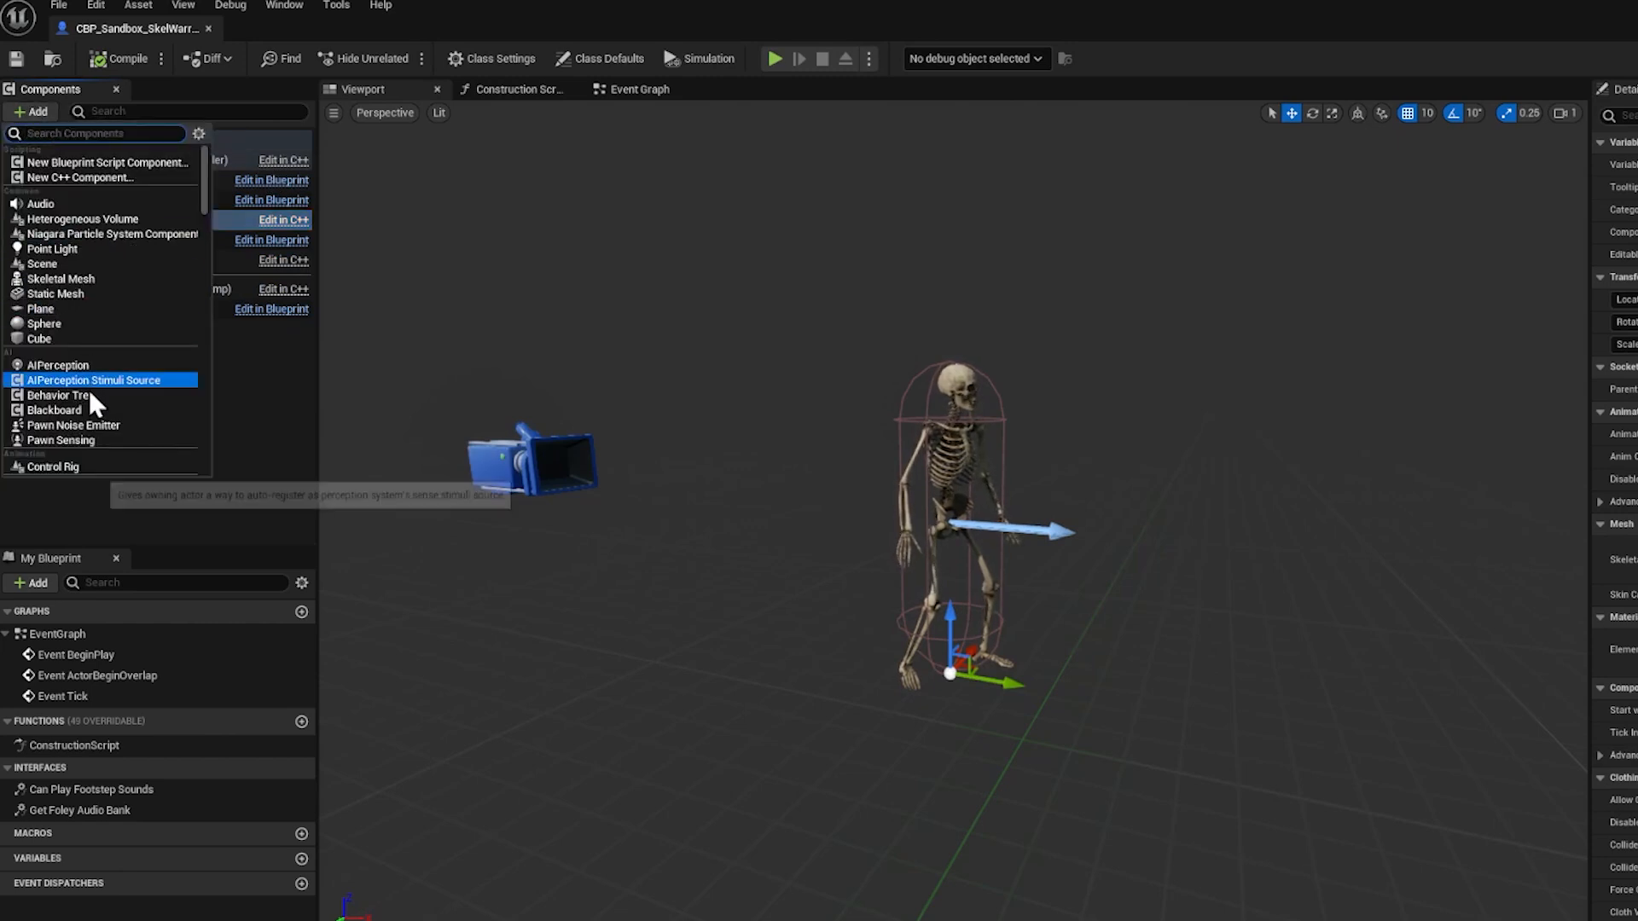
click(68, 282)
text(Left Arm)
key(Return)
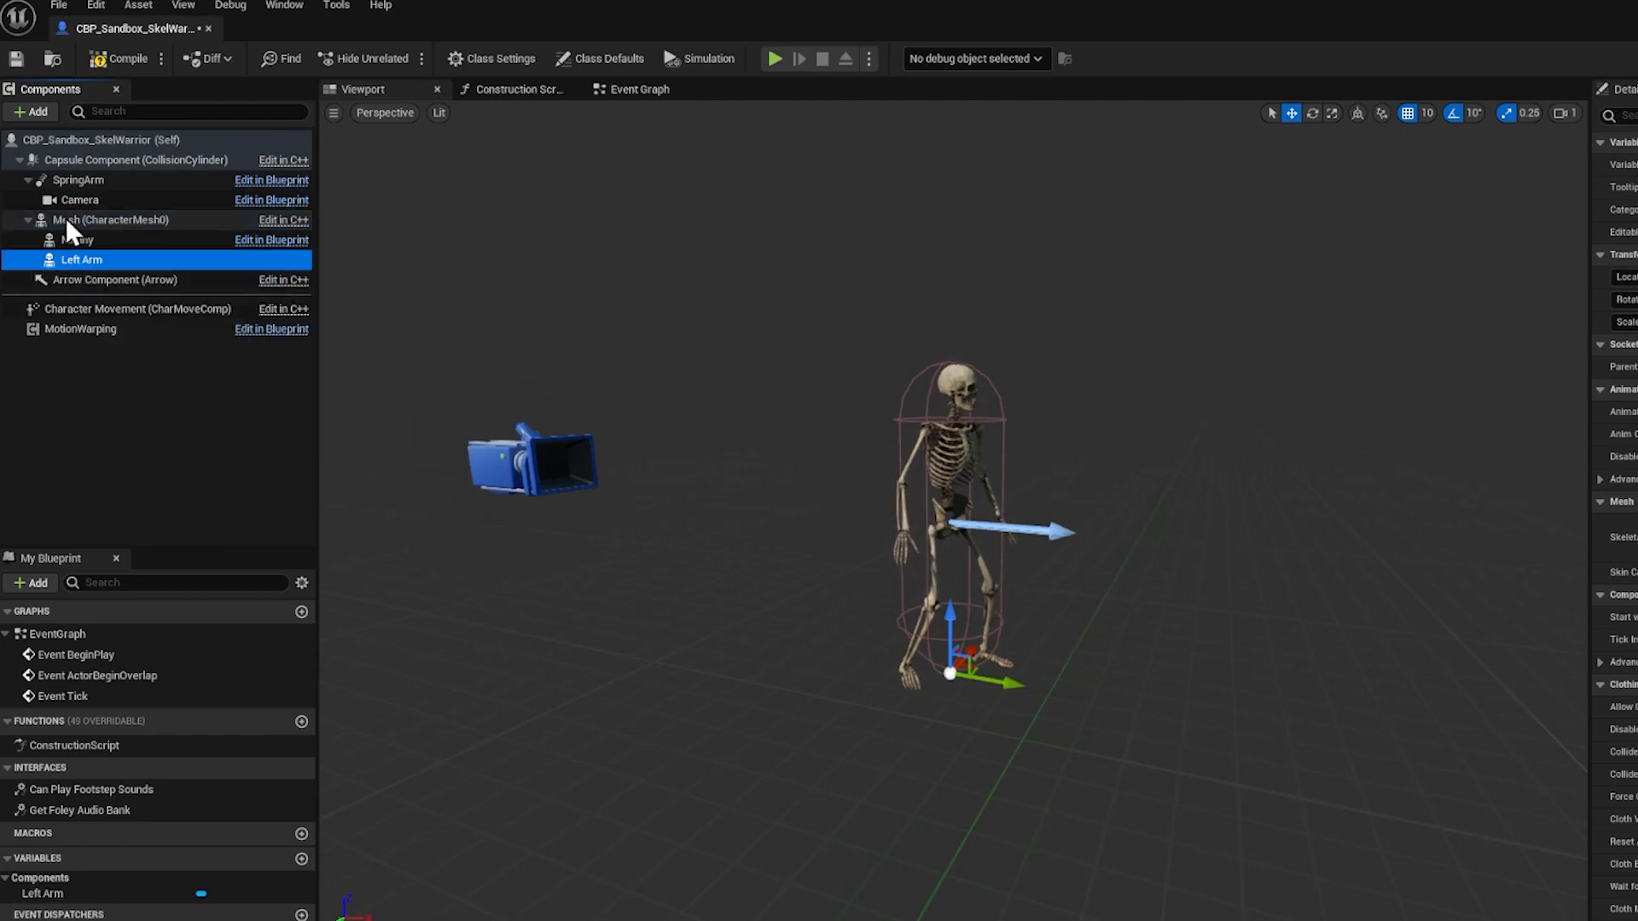
click(61, 218)
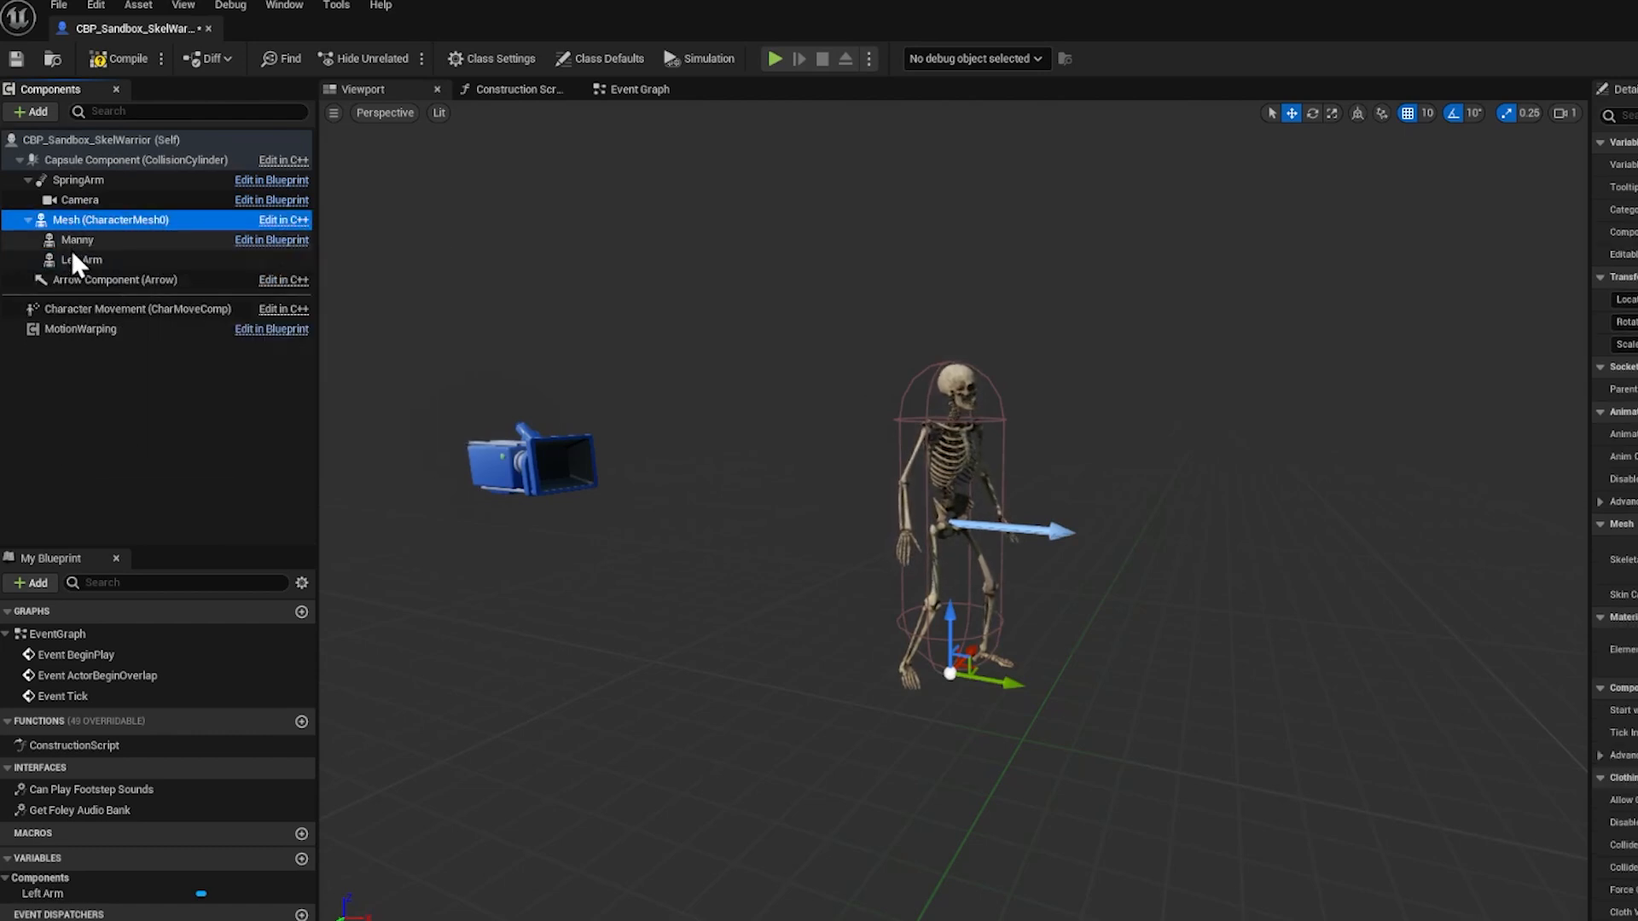
drag(72, 259, 73, 220)
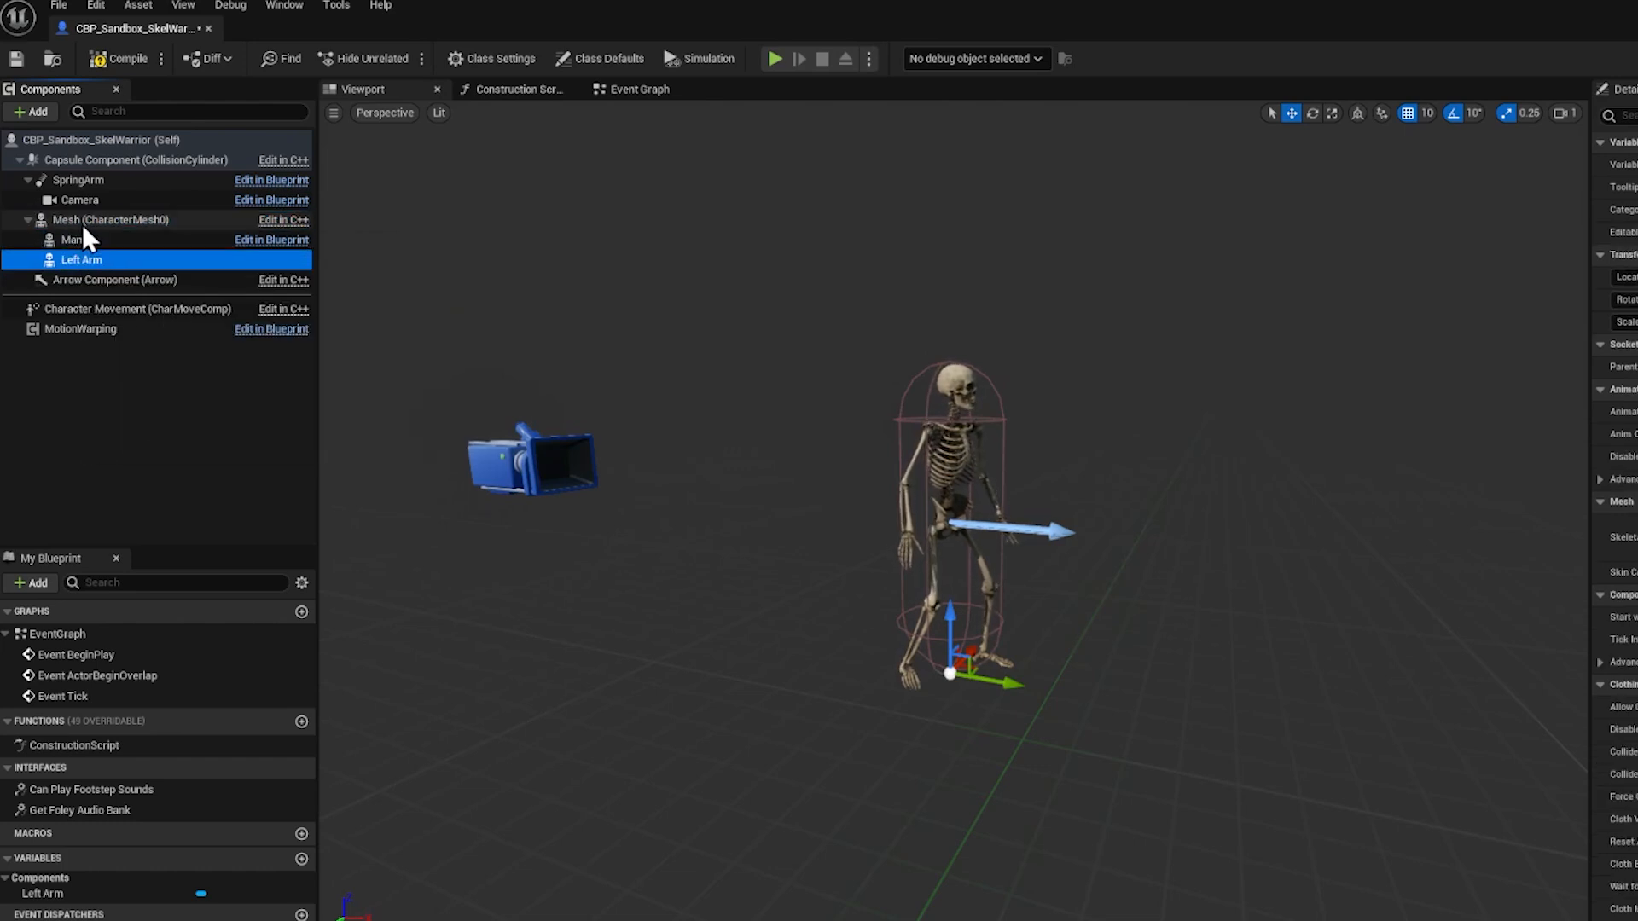
- Add a second skeletal mesh component named RightArm and place it under the Mesh (CharacterMesh0) component
click(24, 112)
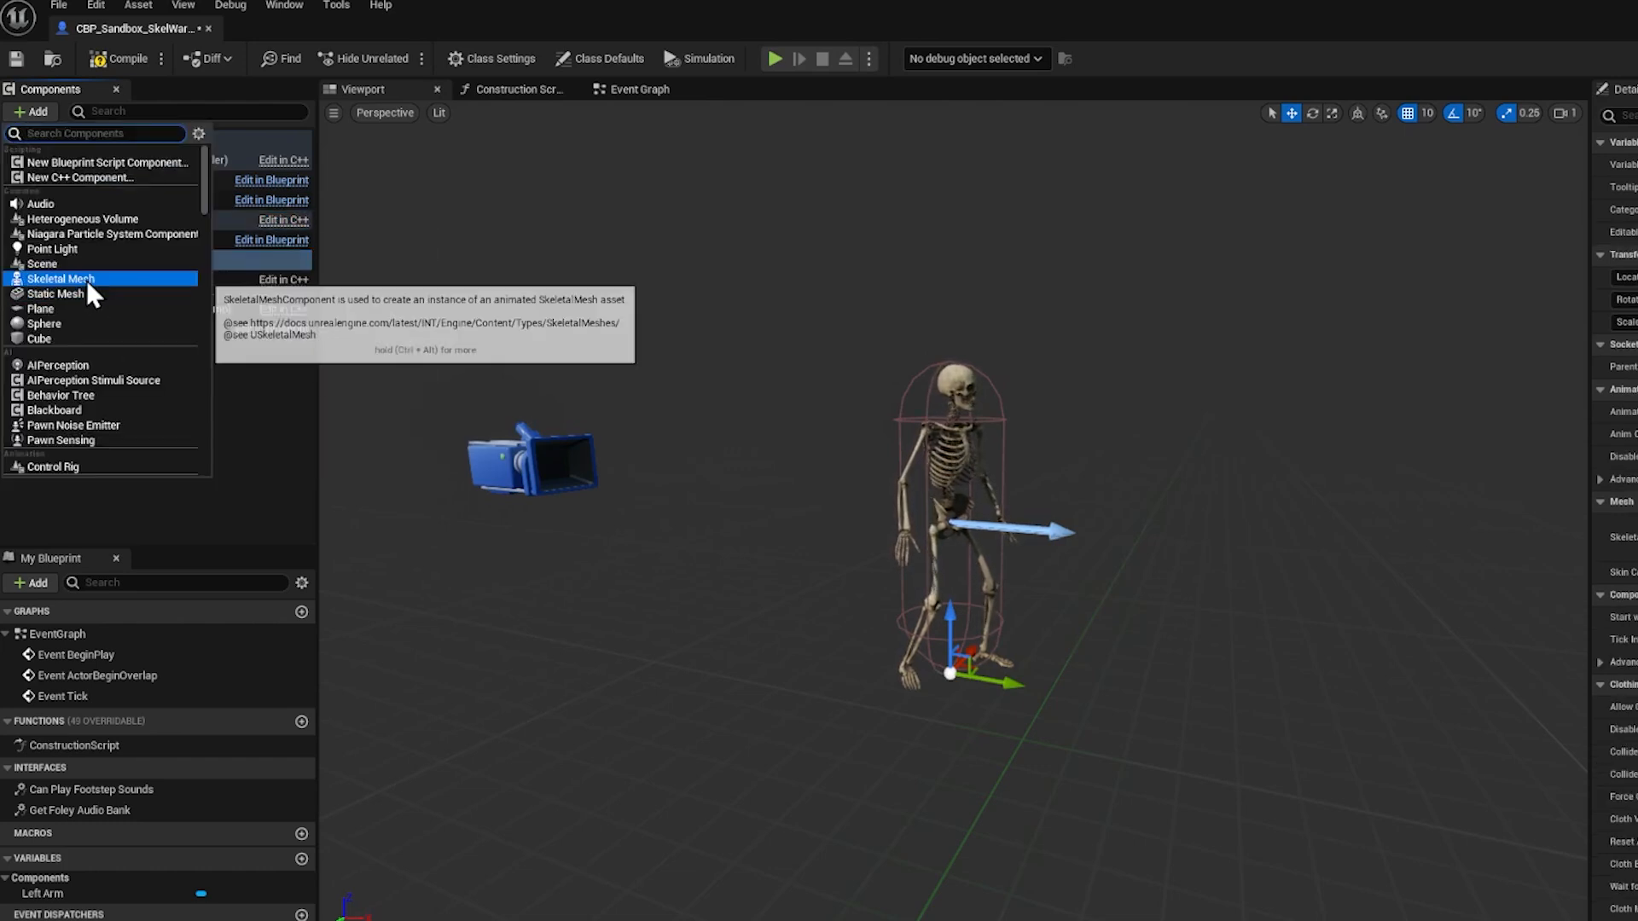
click(86, 280)
text(RightArm)
key(Return)
drag(89, 261, 71, 219)
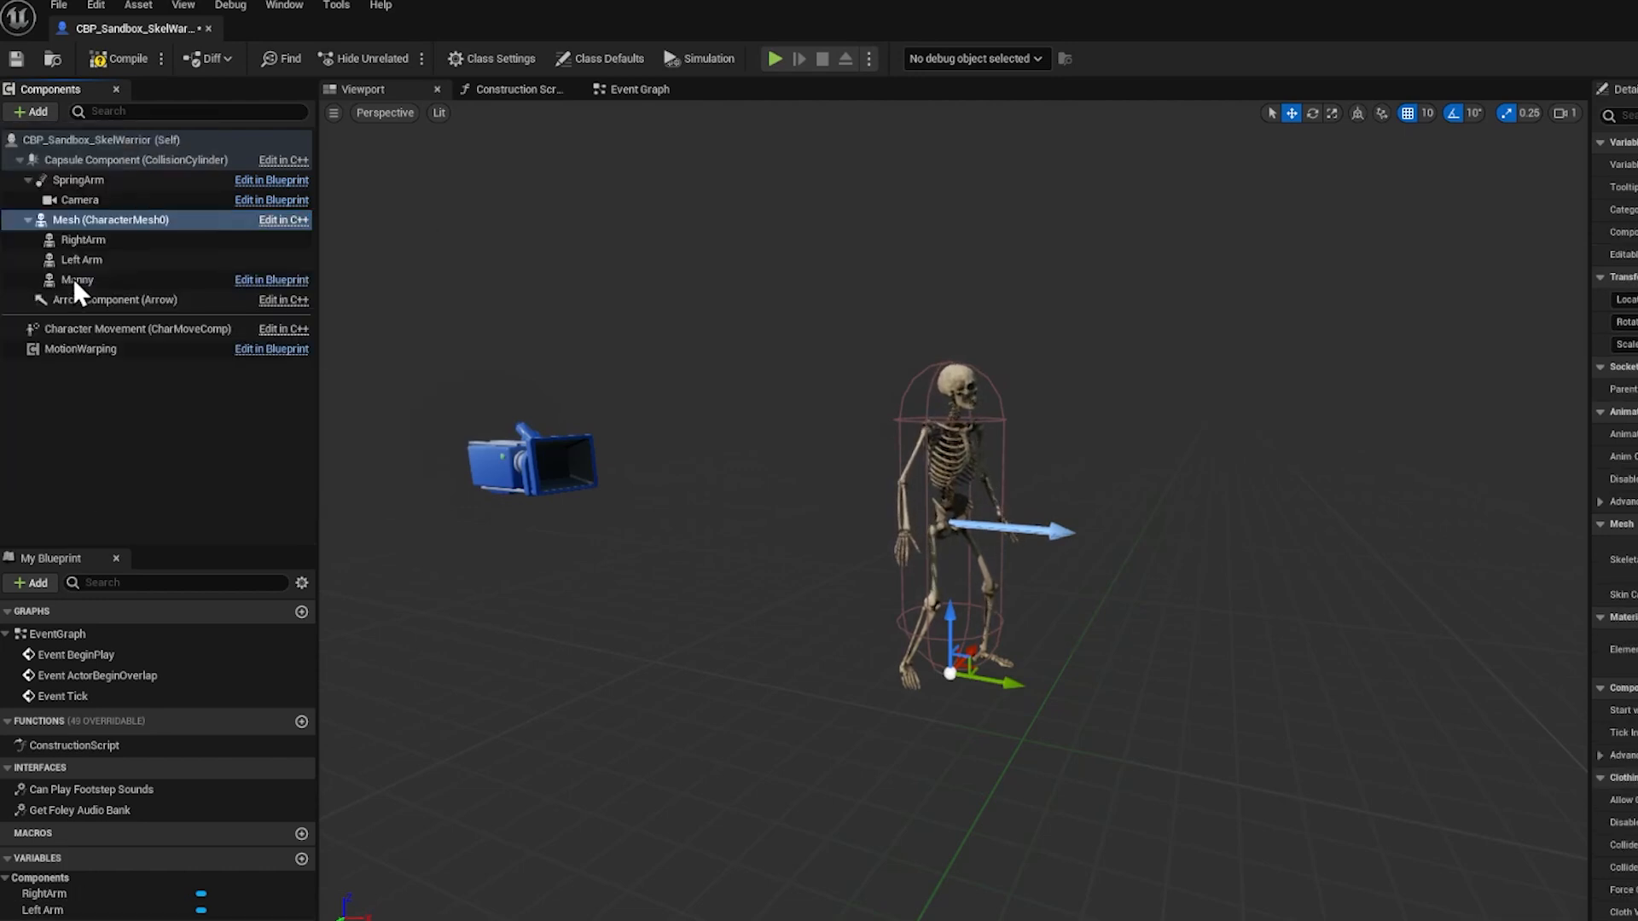
- Add two more skeletal mesh components under Mesh, named Torso and Legs
click(73, 278)
text(Torso)
key(Return)
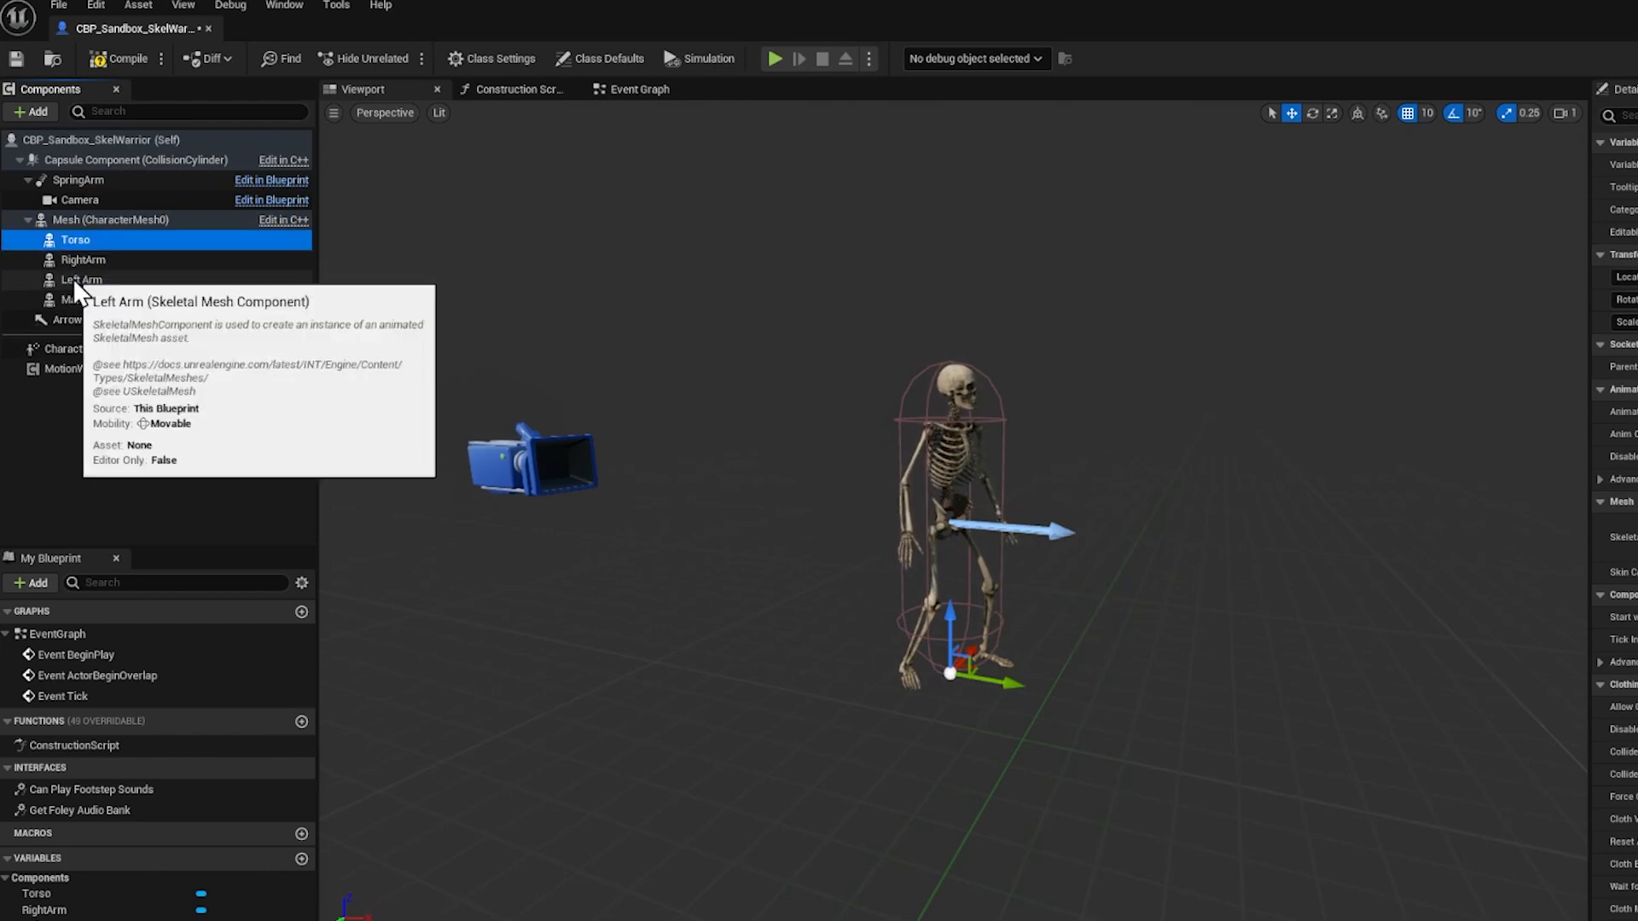
click(30, 111)
click(72, 280)
text(Legs)
key(Return)
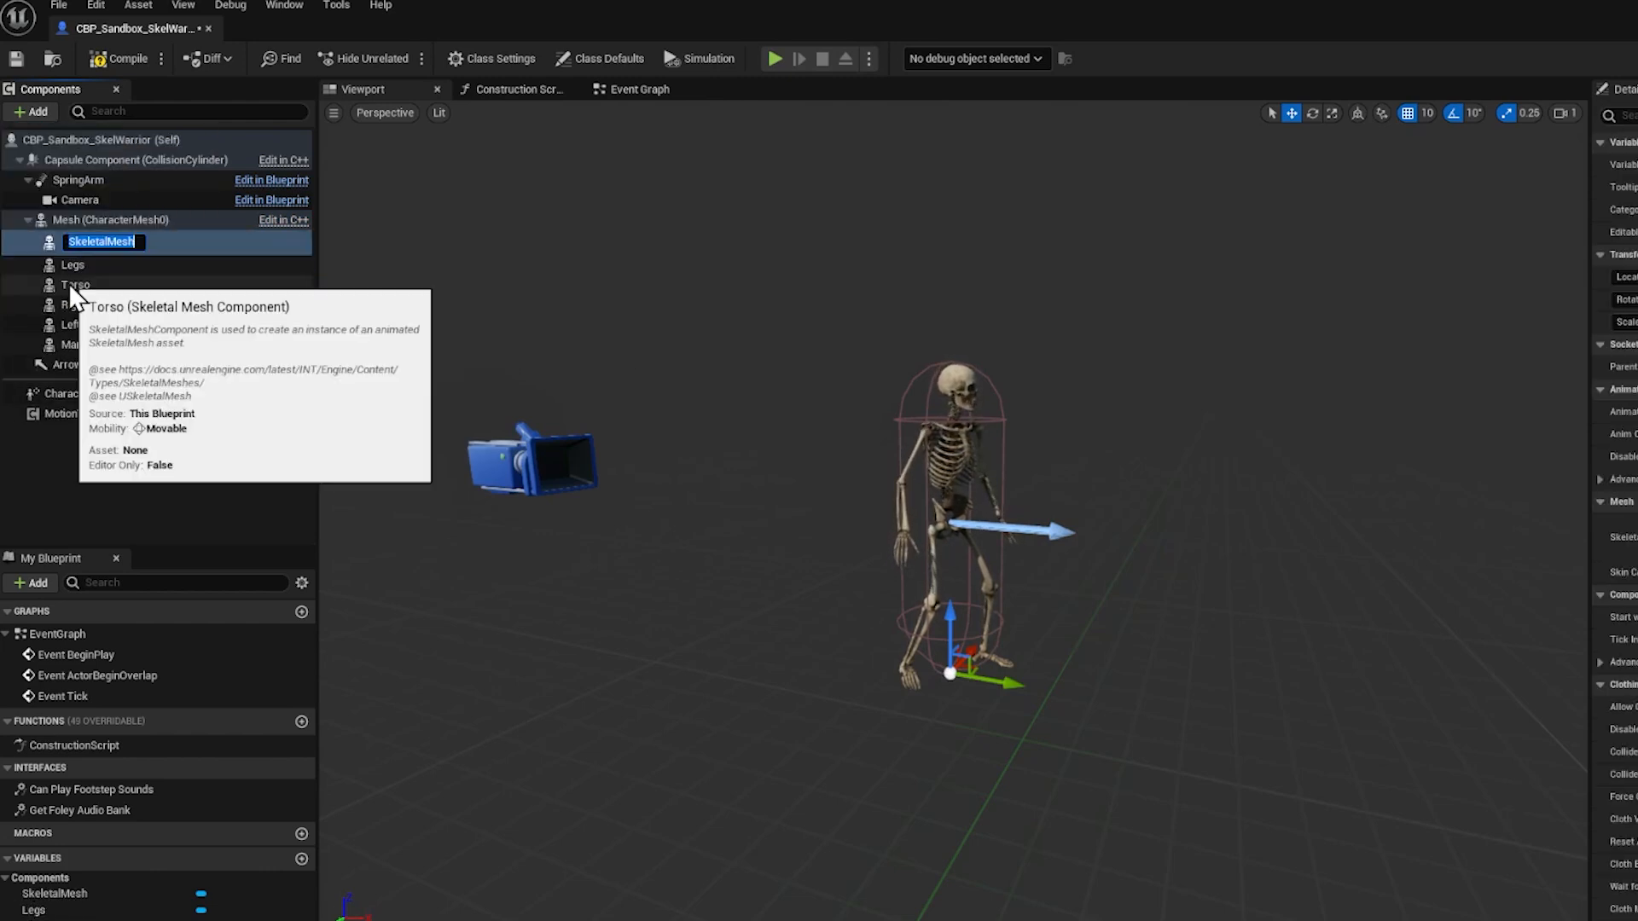
- Add skeletal mesh components named Waist and Head under Mesh
text(Wais)
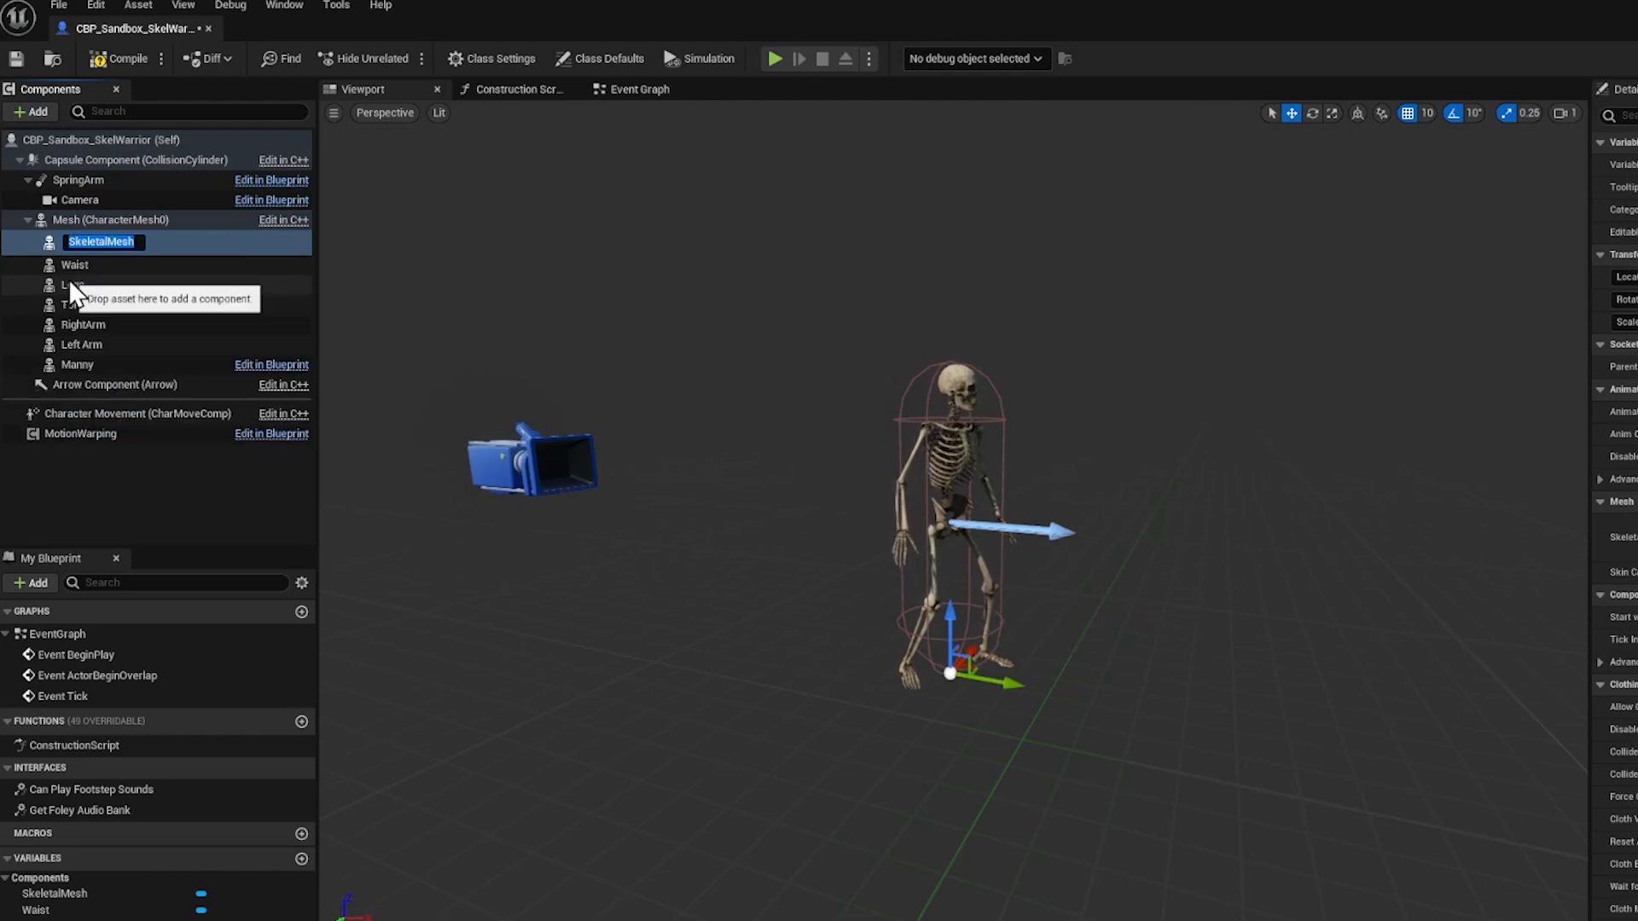
text(Head)
key(Return)
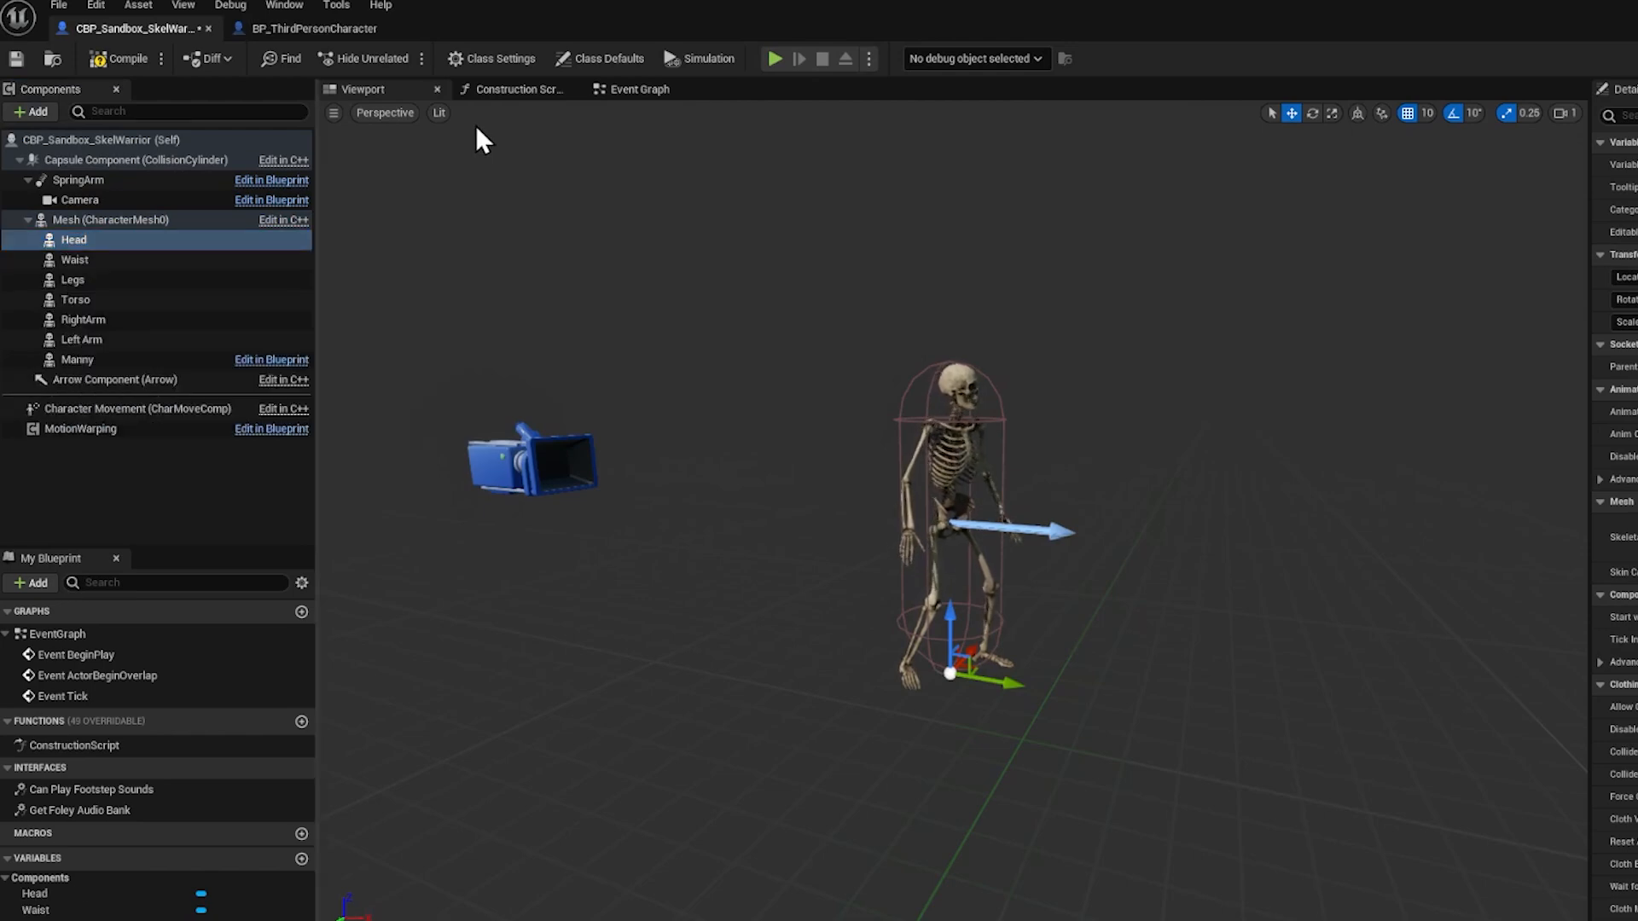
- In the construction script, add a Set Leader Pose Component node targeting Head and run it directly from the Construction Script entry node
click(502, 88)
right_drag(704, 501, 864, 609)
right_click(880, 594)
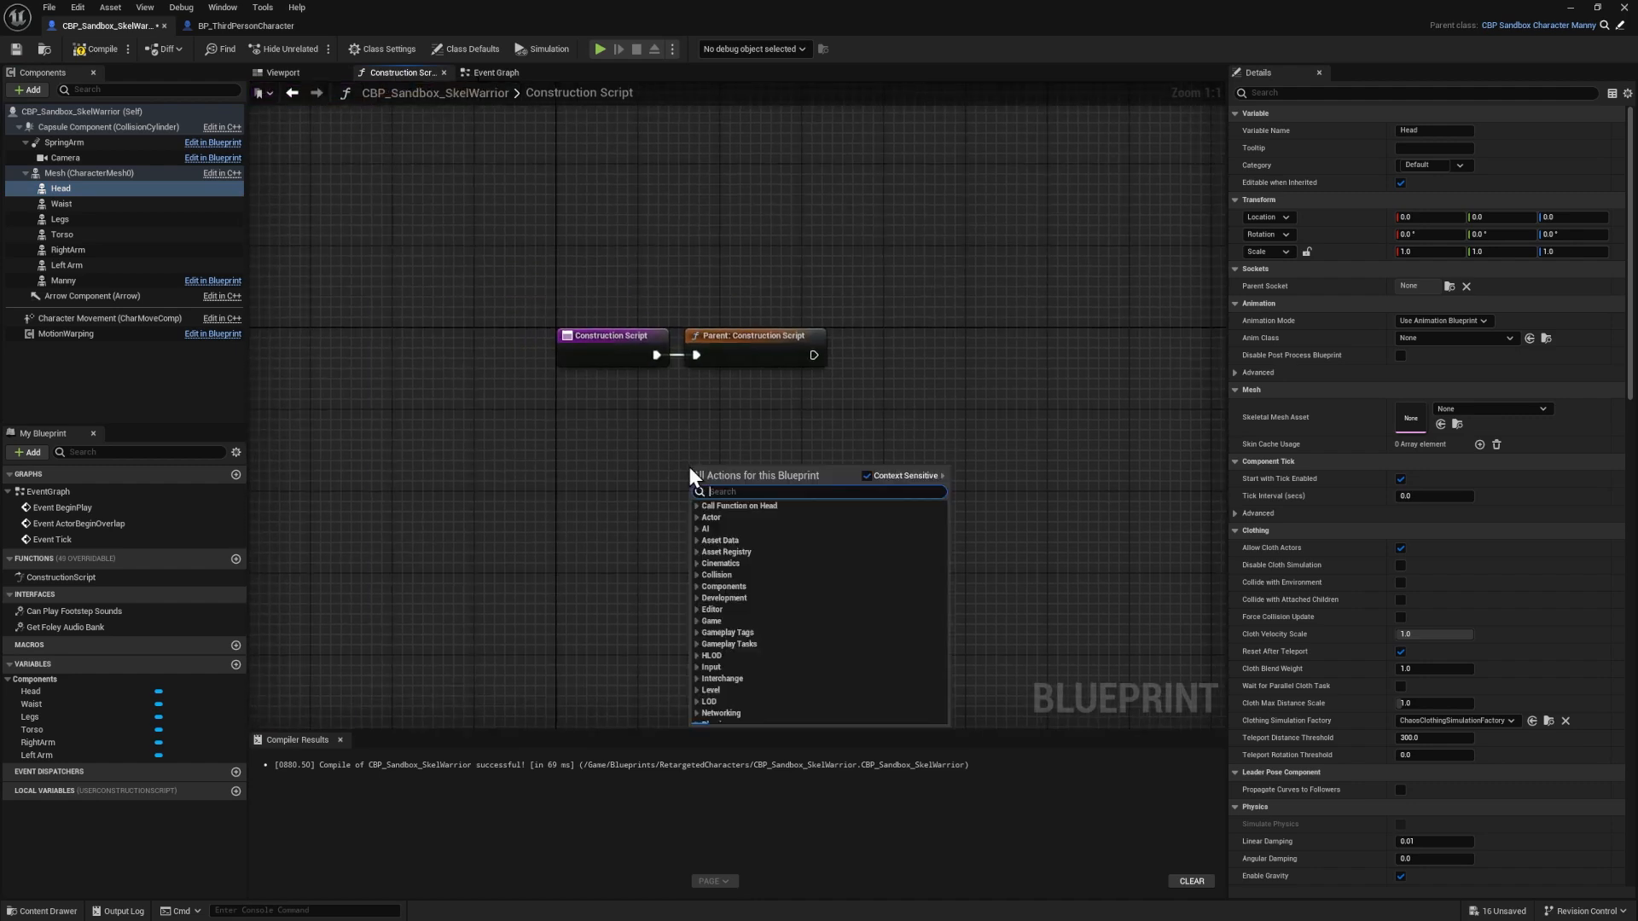
text(set lea)
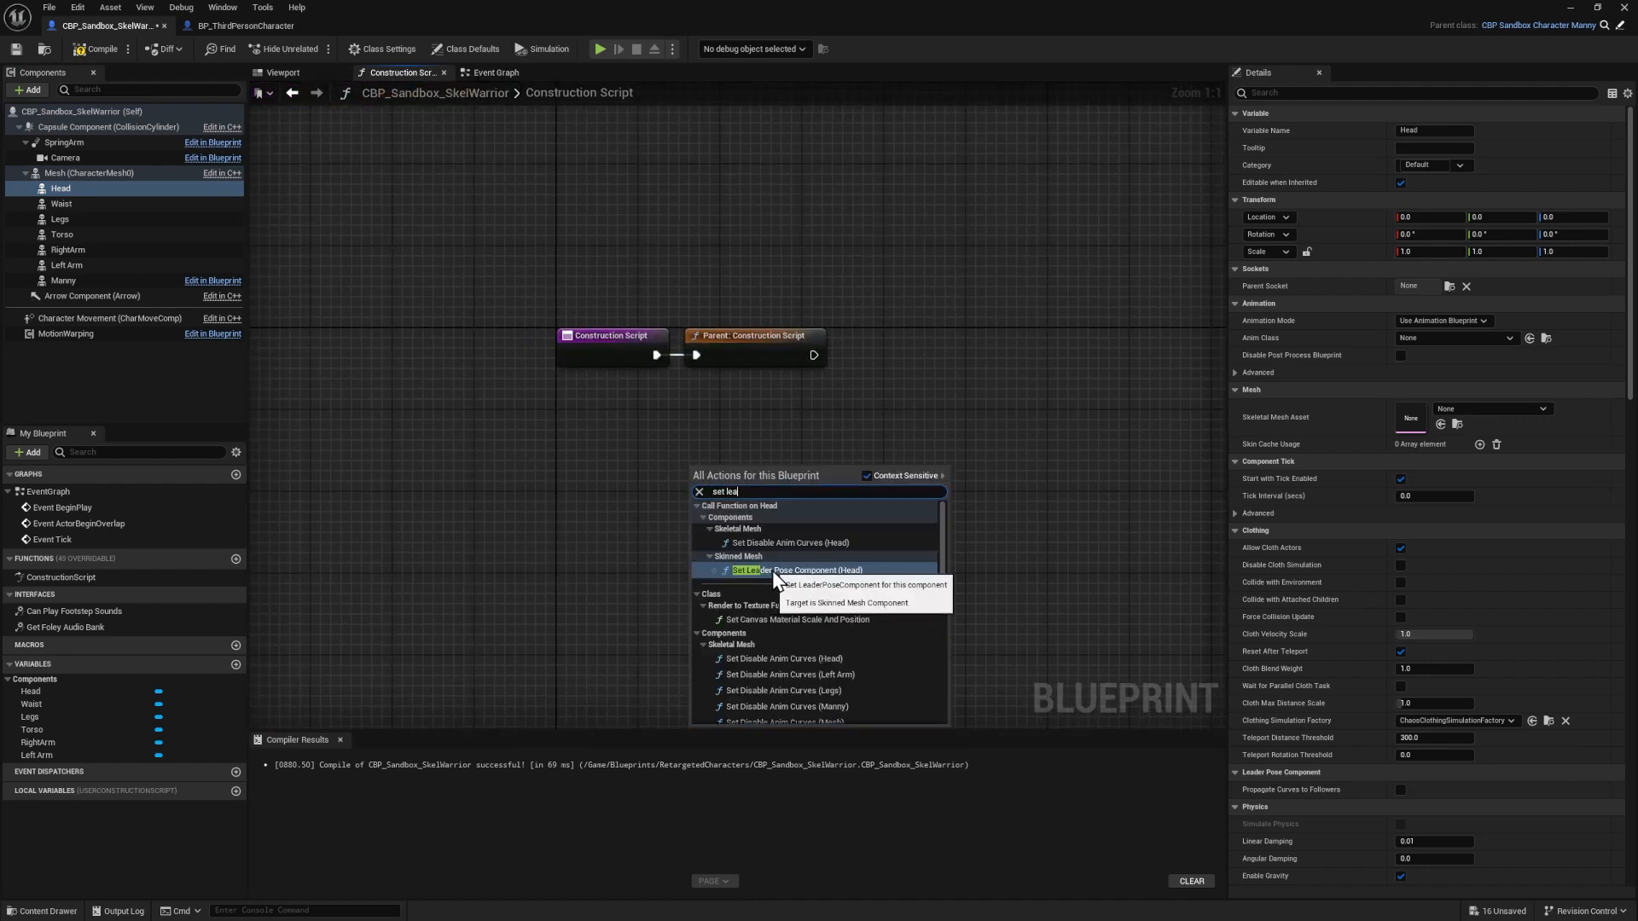
click(800, 570)
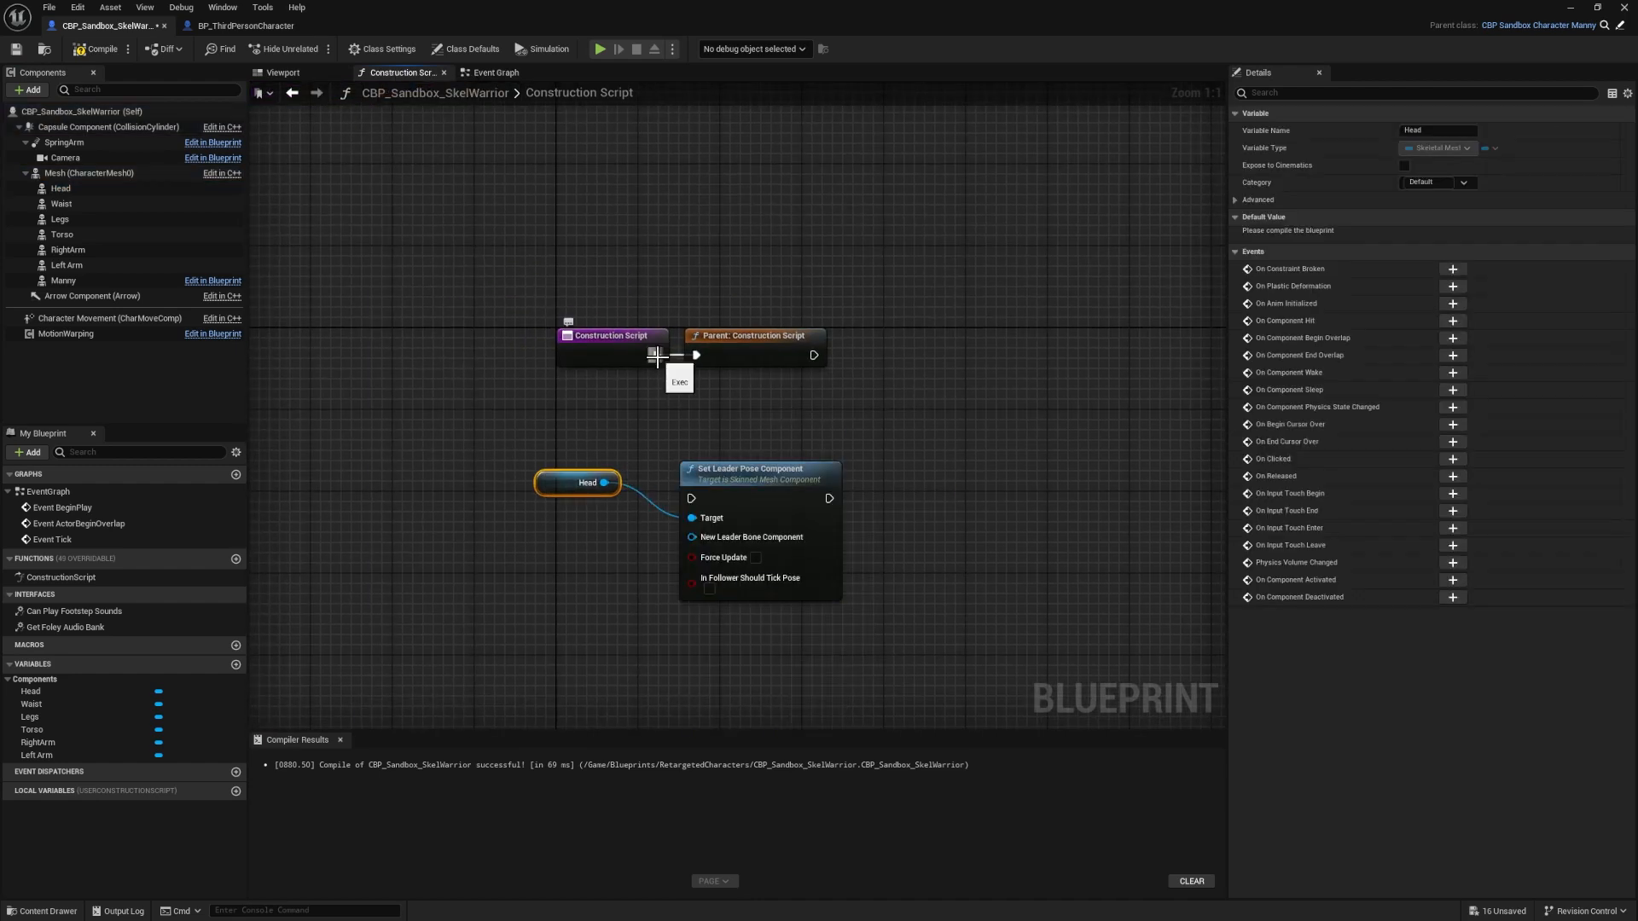
drag(666, 478, 776, 433)
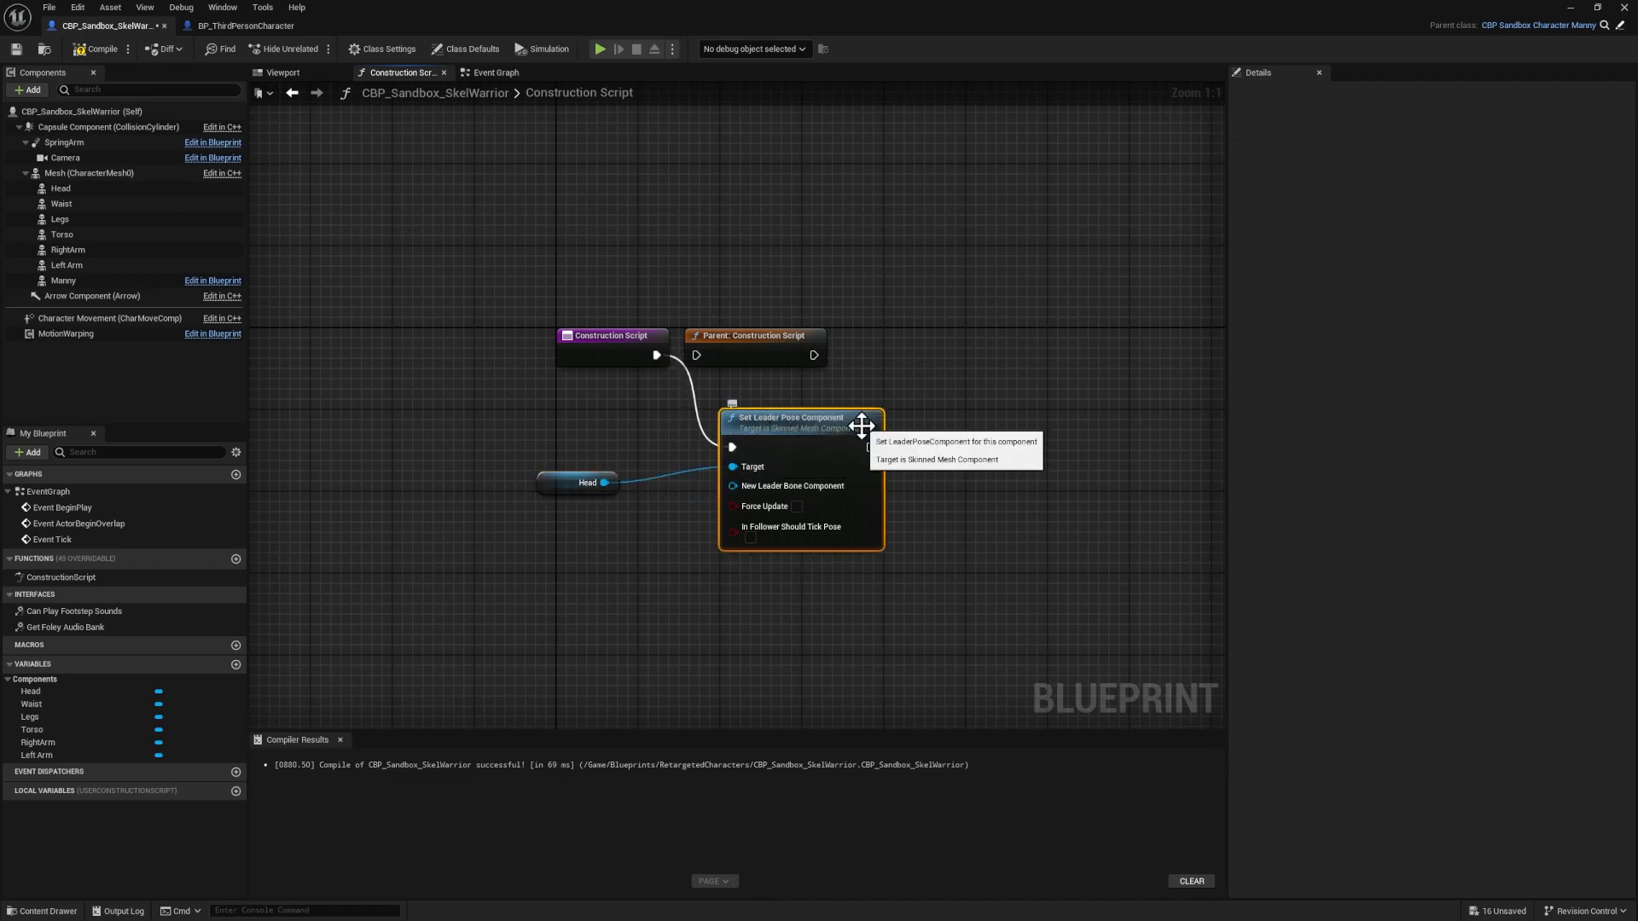
- Add references to Waist, Legs and Torso to the graph and connect them to the Set Leader Pose Component node's Target
click(59, 188)
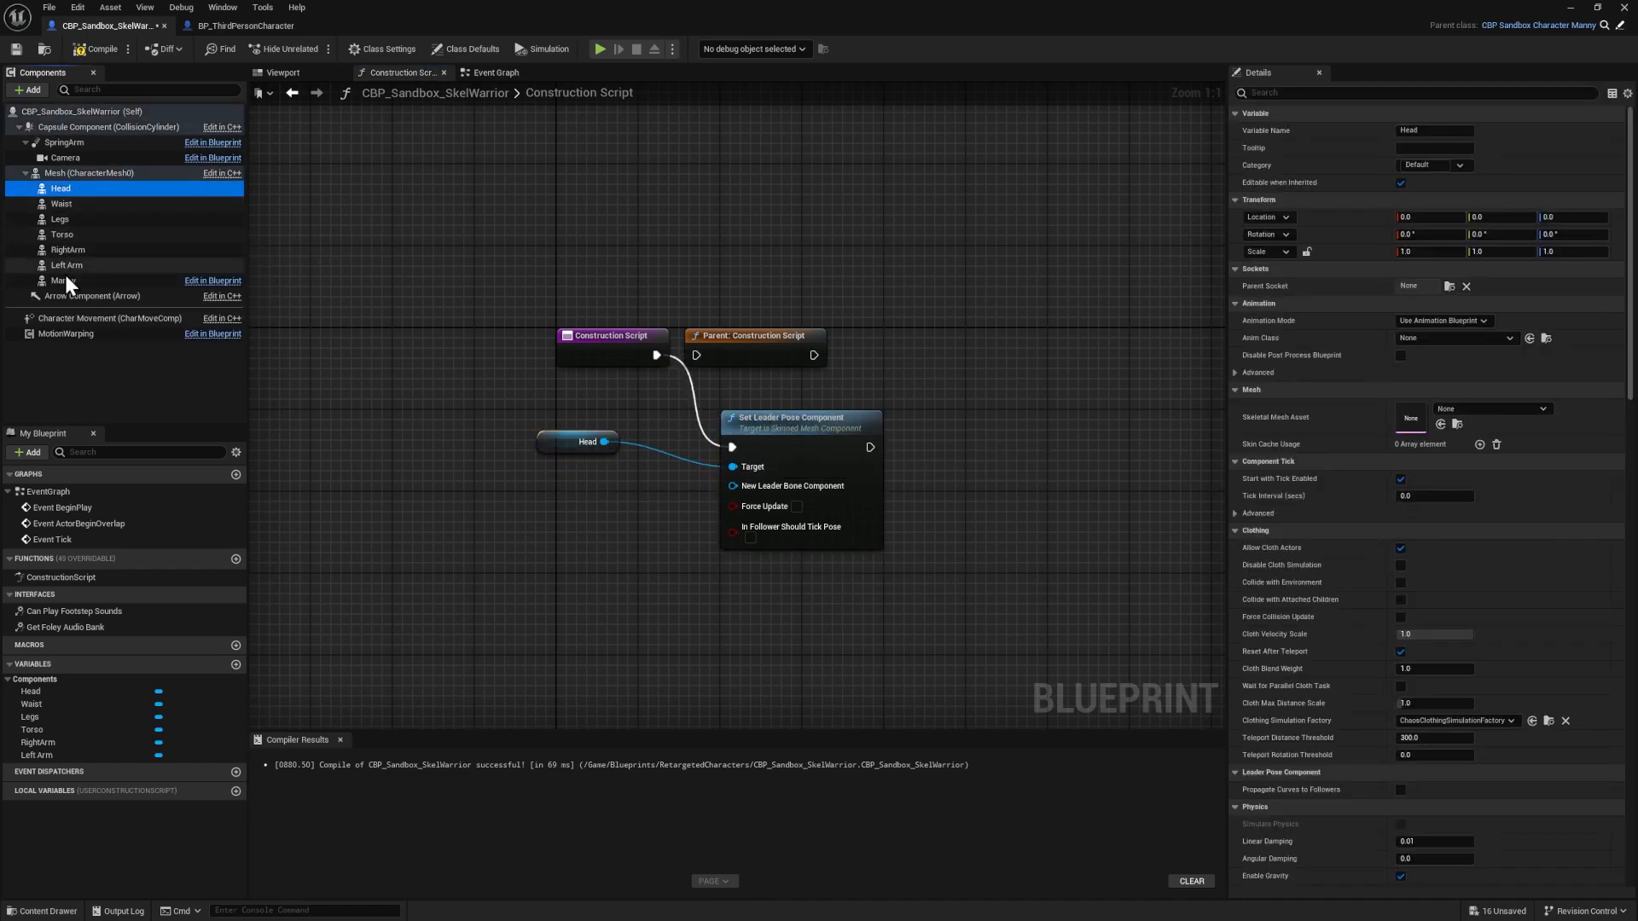
shift+click(65, 280)
ctrl+click(65, 280)
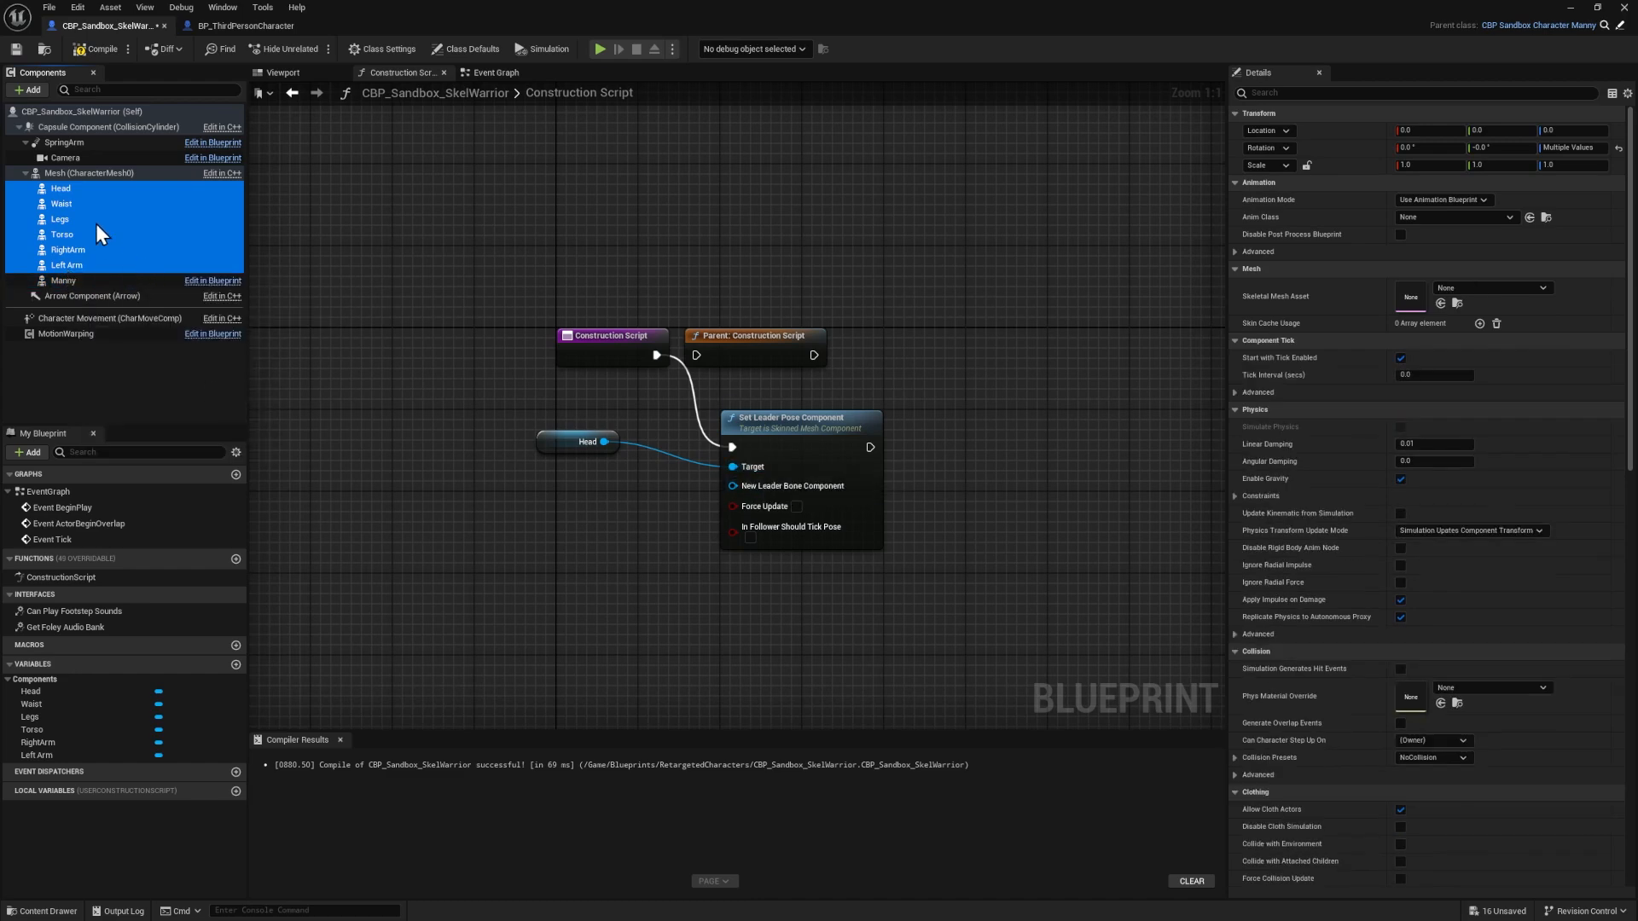
ctrl+click(62, 186)
click(61, 204)
drag(61, 204, 733, 468)
drag(59, 220, 734, 467)
drag(621, 452, 590, 534)
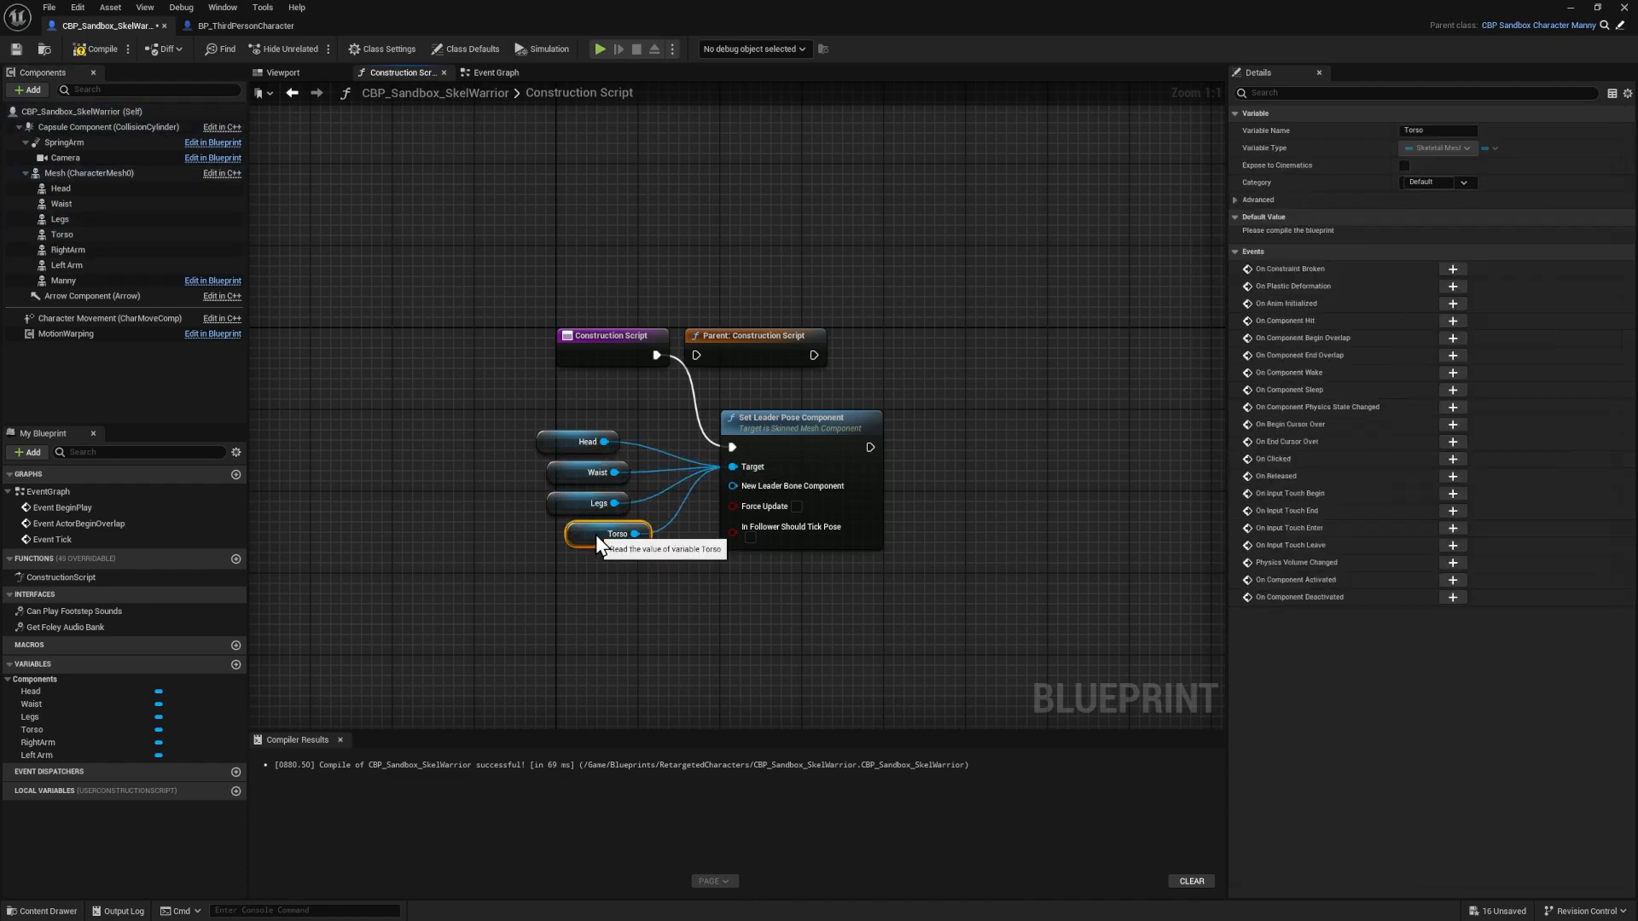
- Connect RightArm and Left Arm references to the same Target input, and arrange all the component references in a column beside the node
drag(68, 250, 733, 467)
drag(621, 452, 591, 575)
drag(66, 265, 734, 468)
click(713, 602)
drag(619, 451, 587, 615)
drag(517, 409, 667, 642)
drag(606, 623, 485, 563)
click(607, 598)
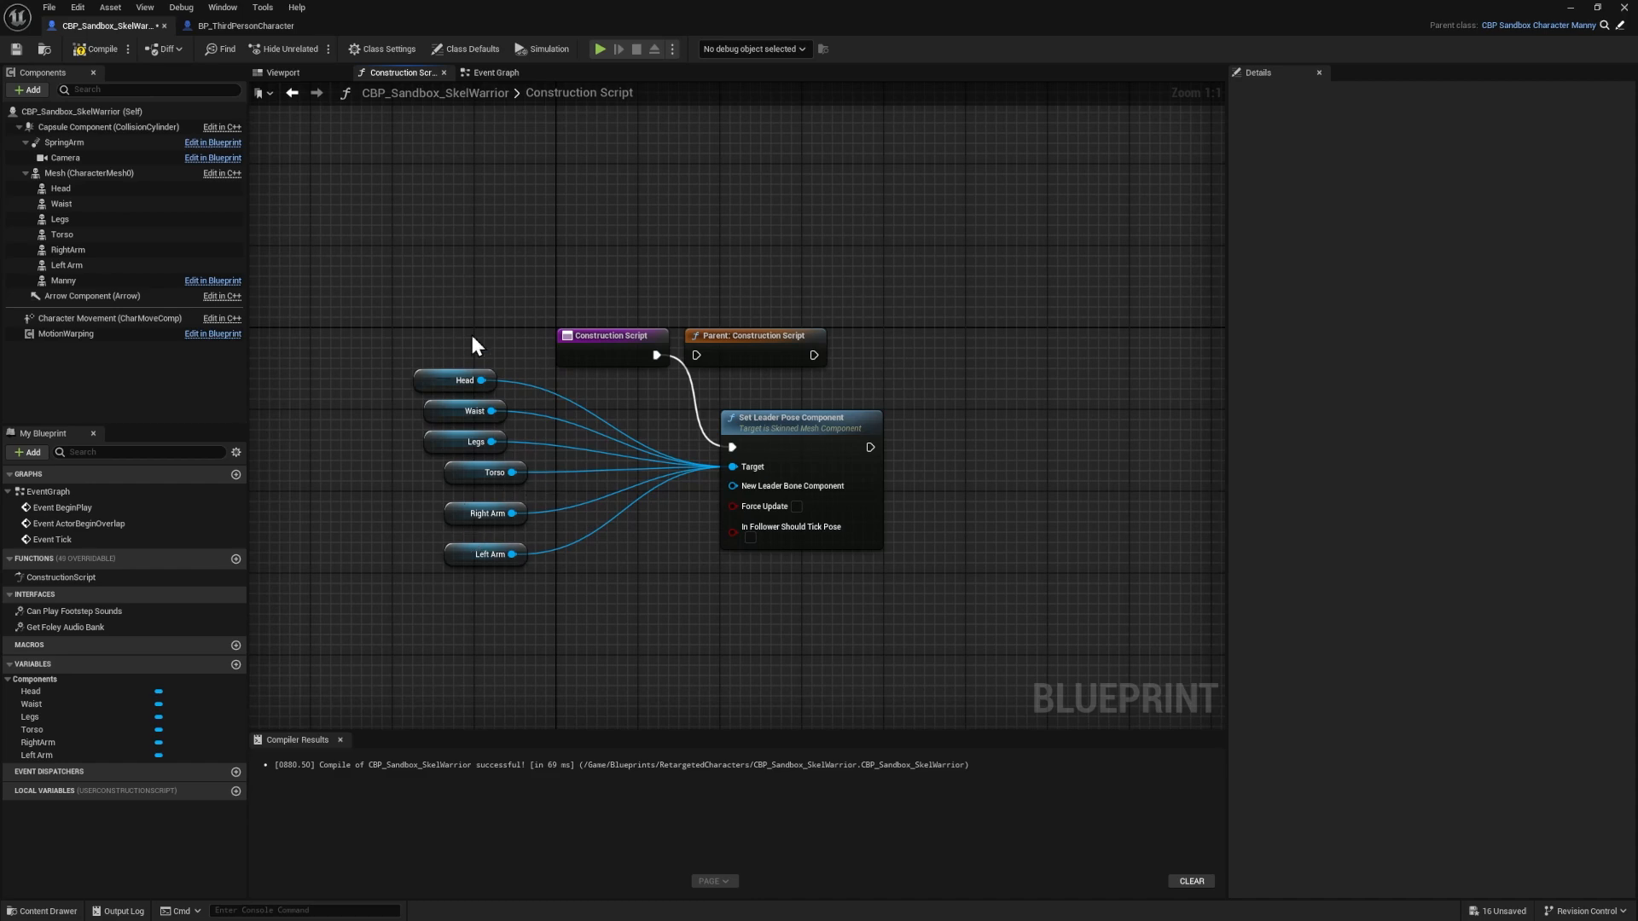
- Connect a Manny reference to the New Leader Bone Component input, place it below the other references, and compile the blueprint
click(52, 282)
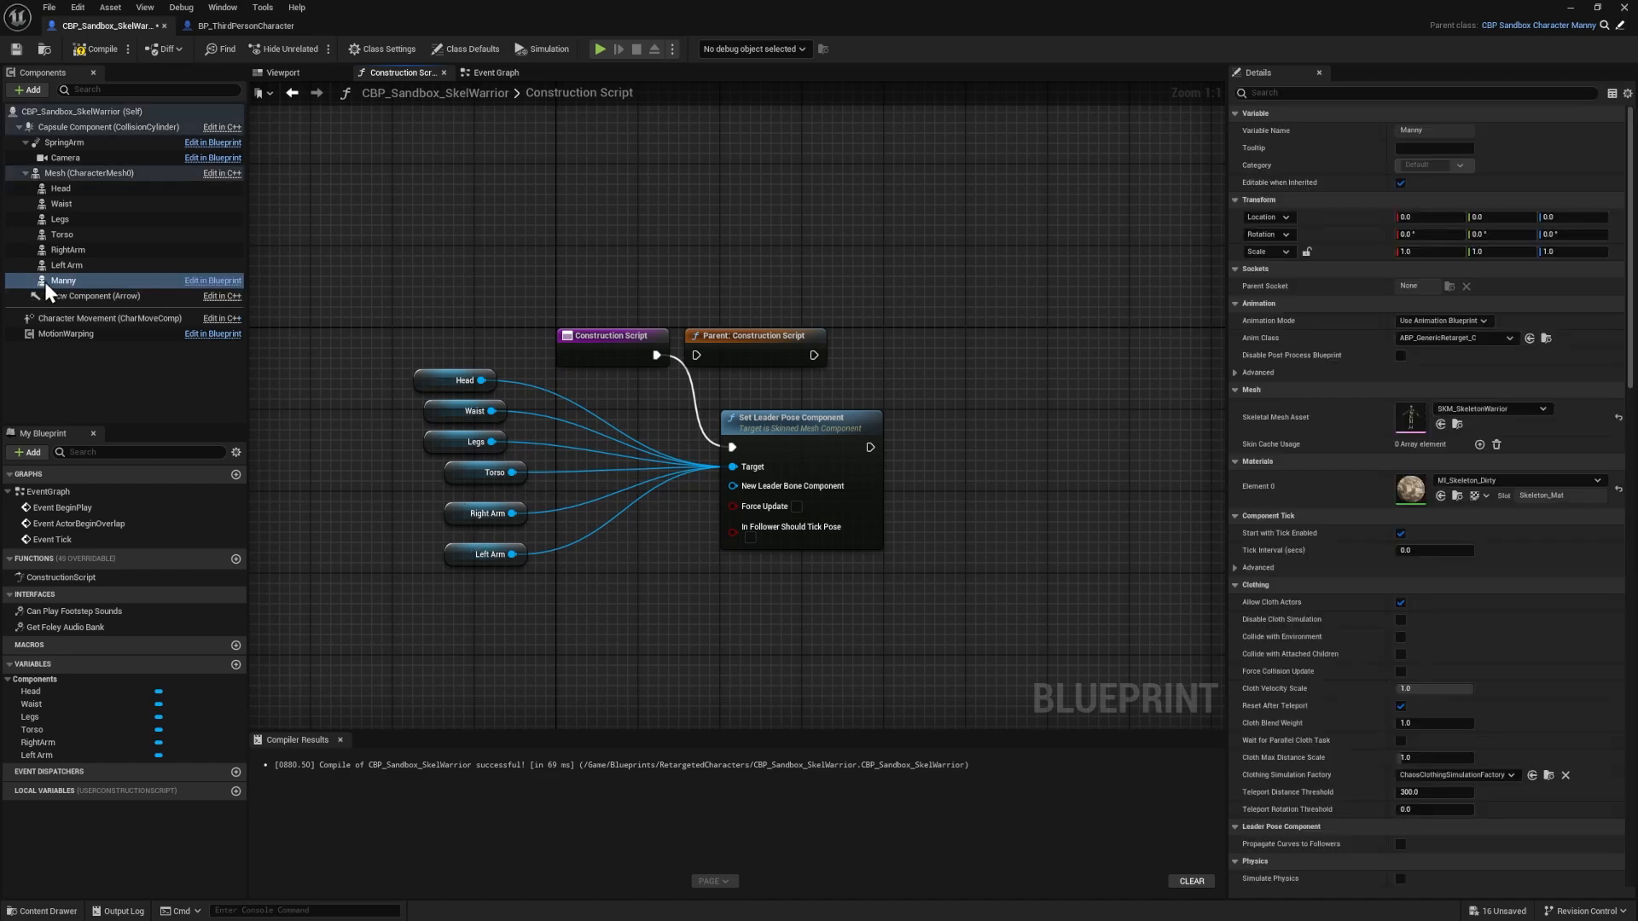
drag(62, 283, 496, 575)
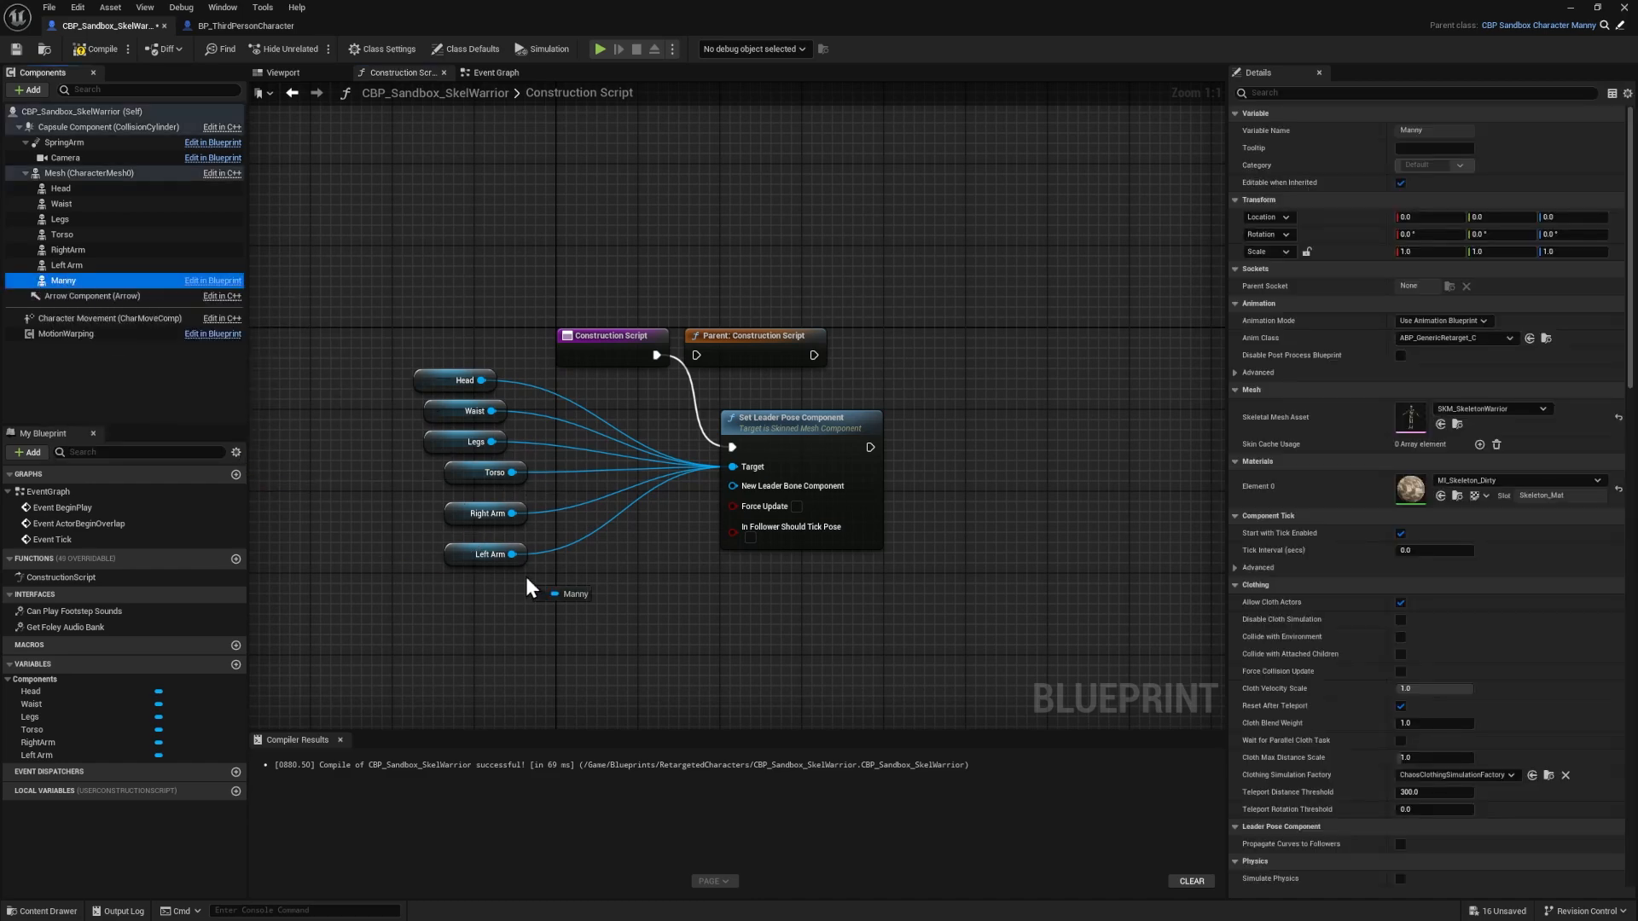
drag(800, 493, 812, 490)
drag(617, 478, 488, 637)
click(90, 48)
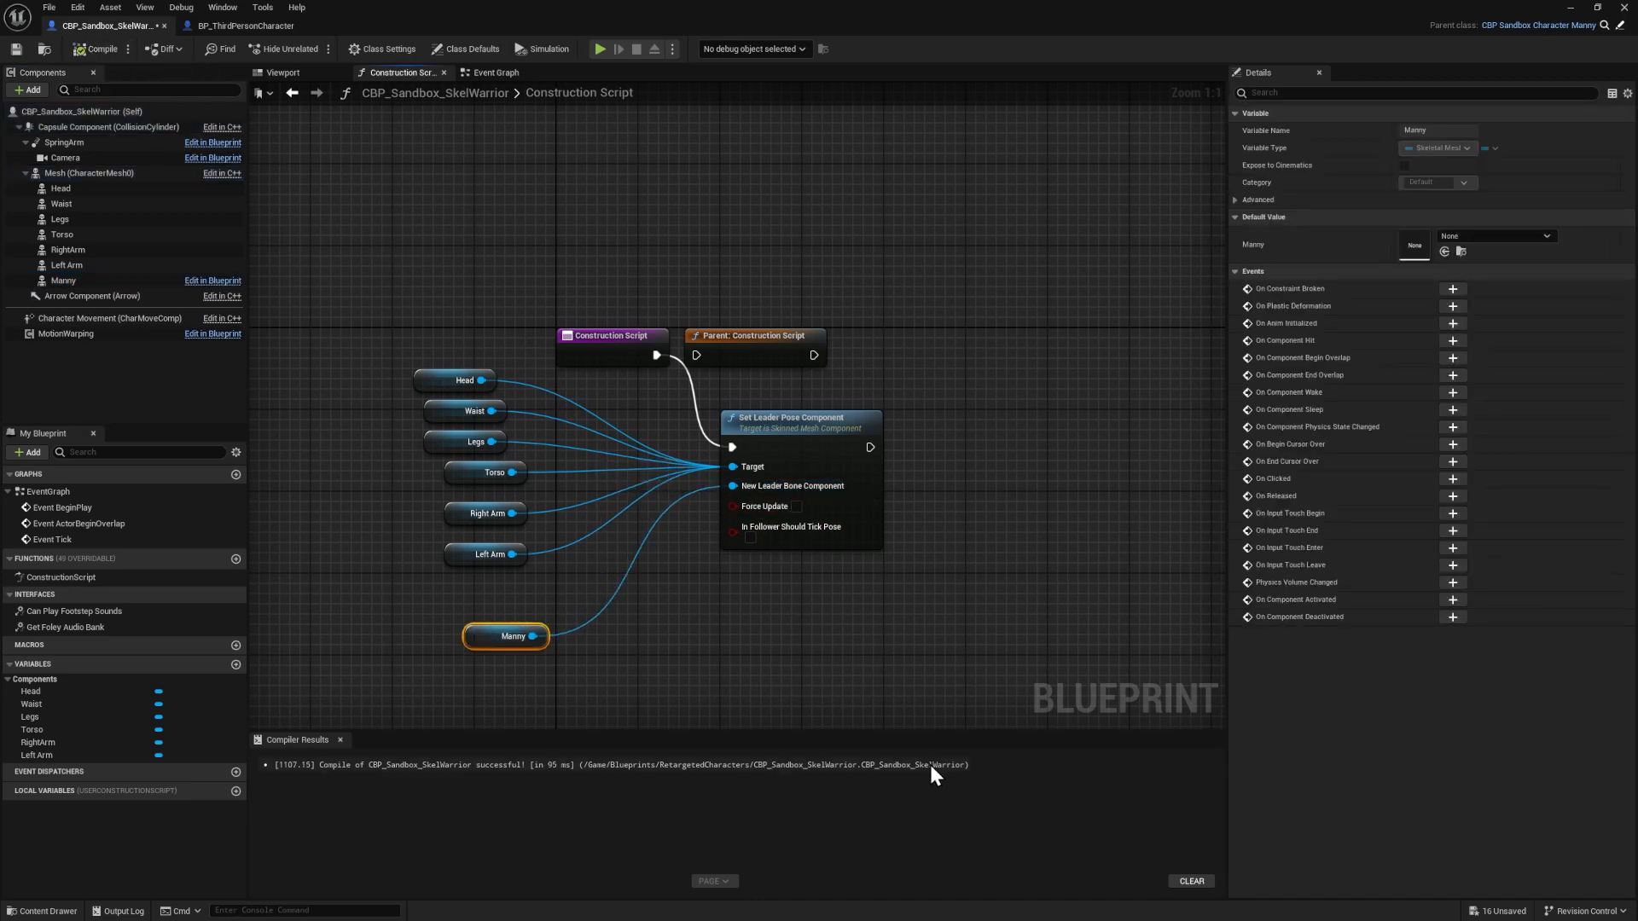
- Set the Head component's skeletal mesh asset to SKM_Open_Helmet_2 from Modular_Skeleton_Warriors/Meshes, with the 3D preview shown
click(303, 75)
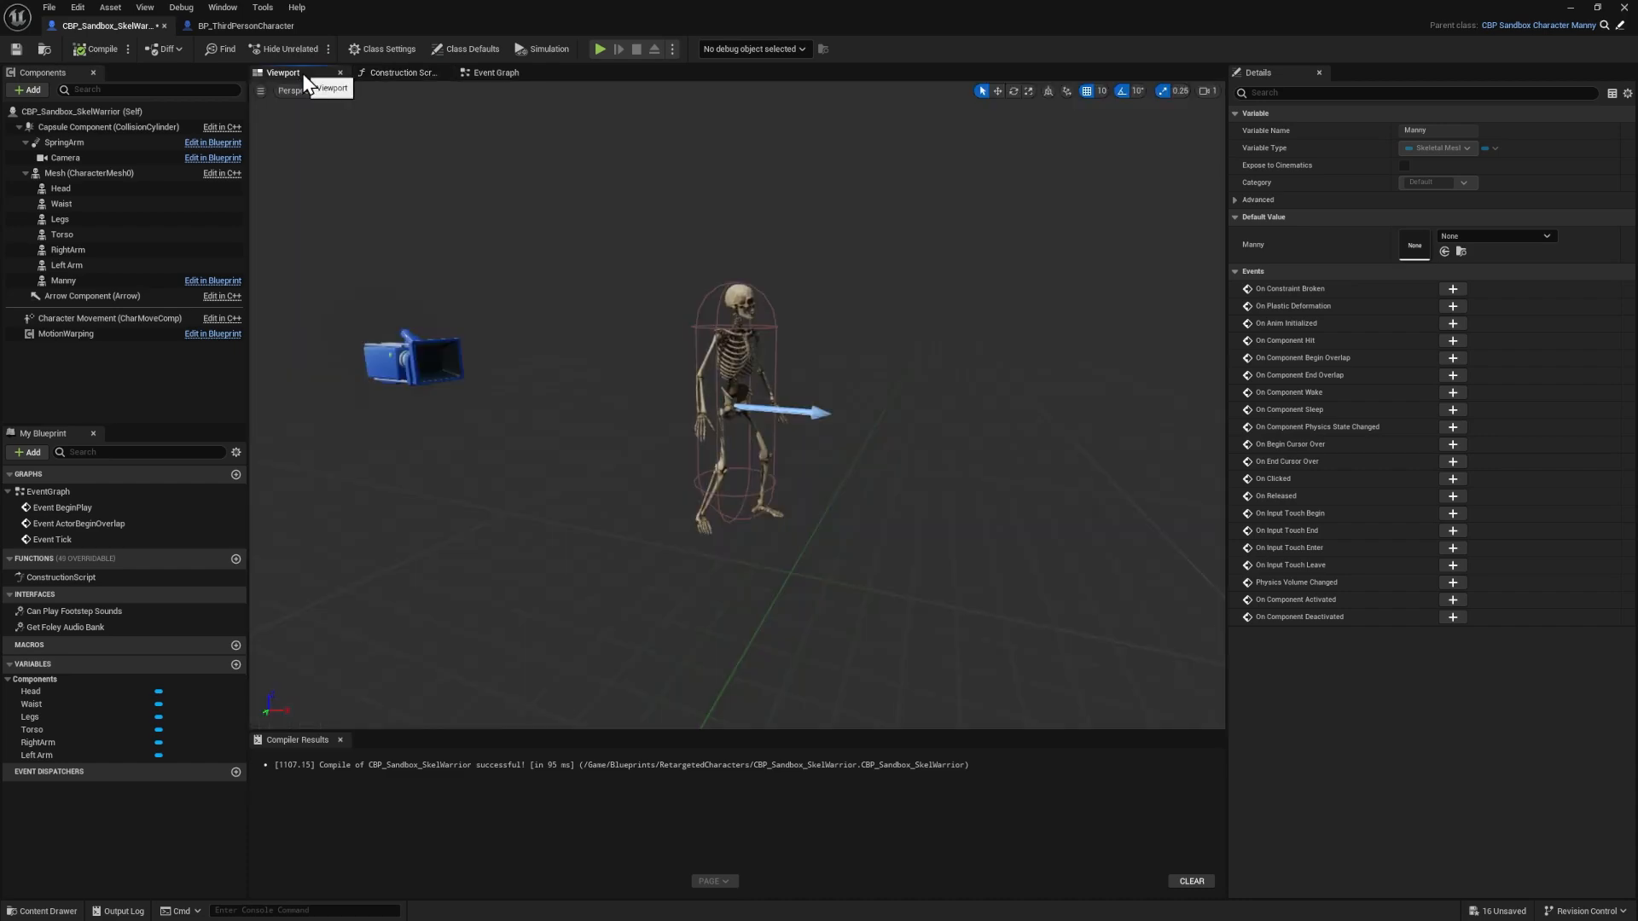
click(62, 188)
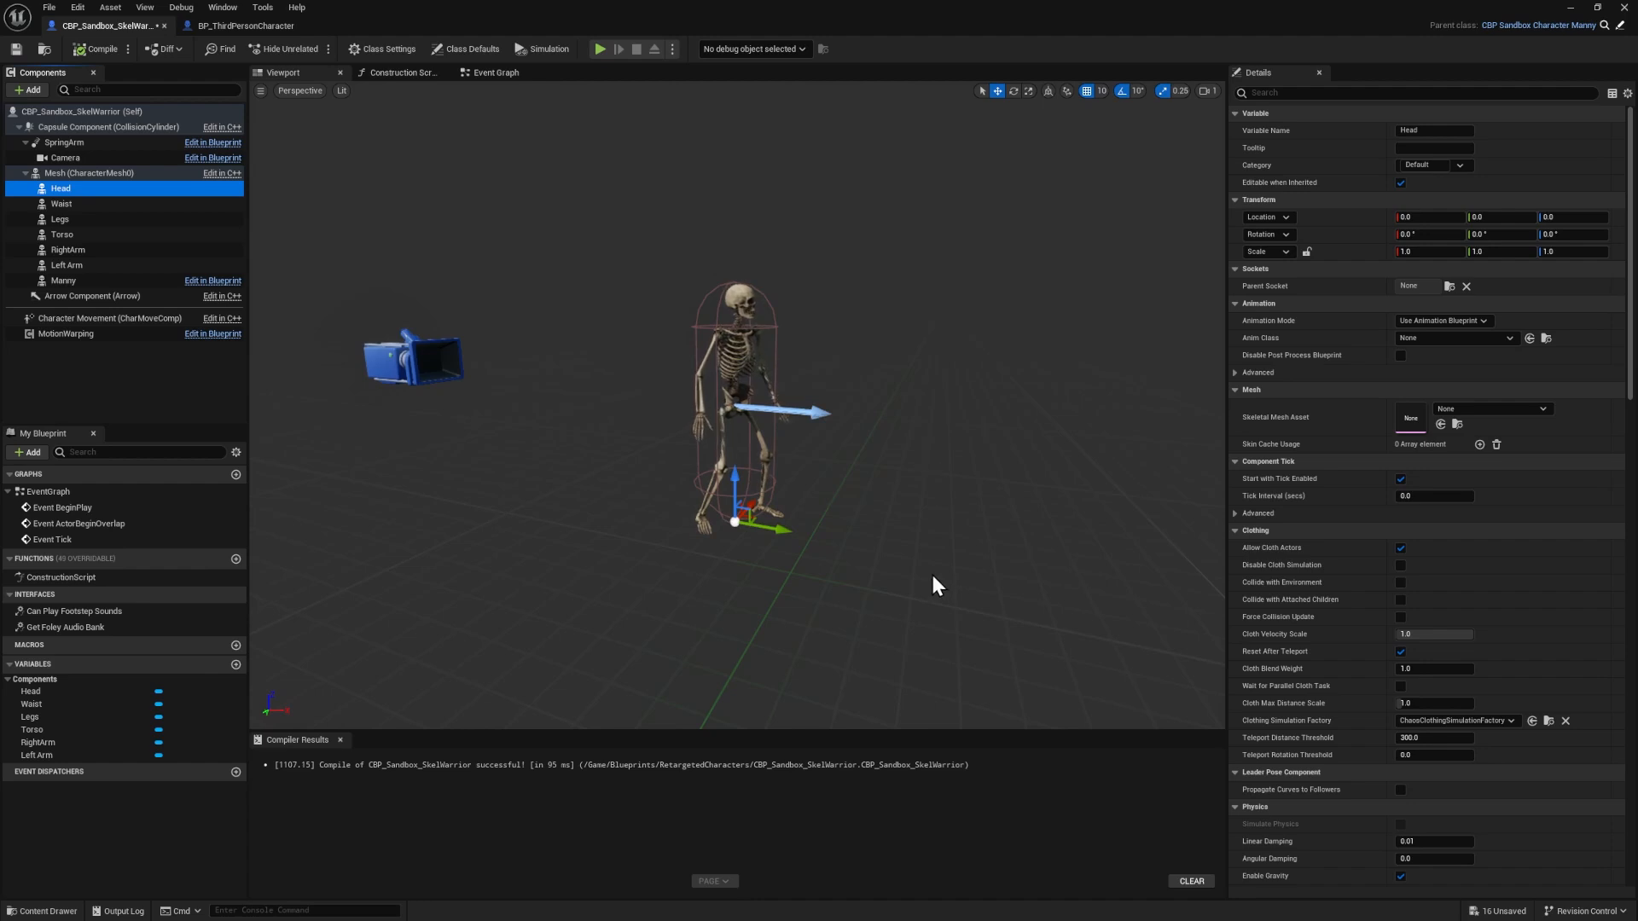
key(ctrl+space)
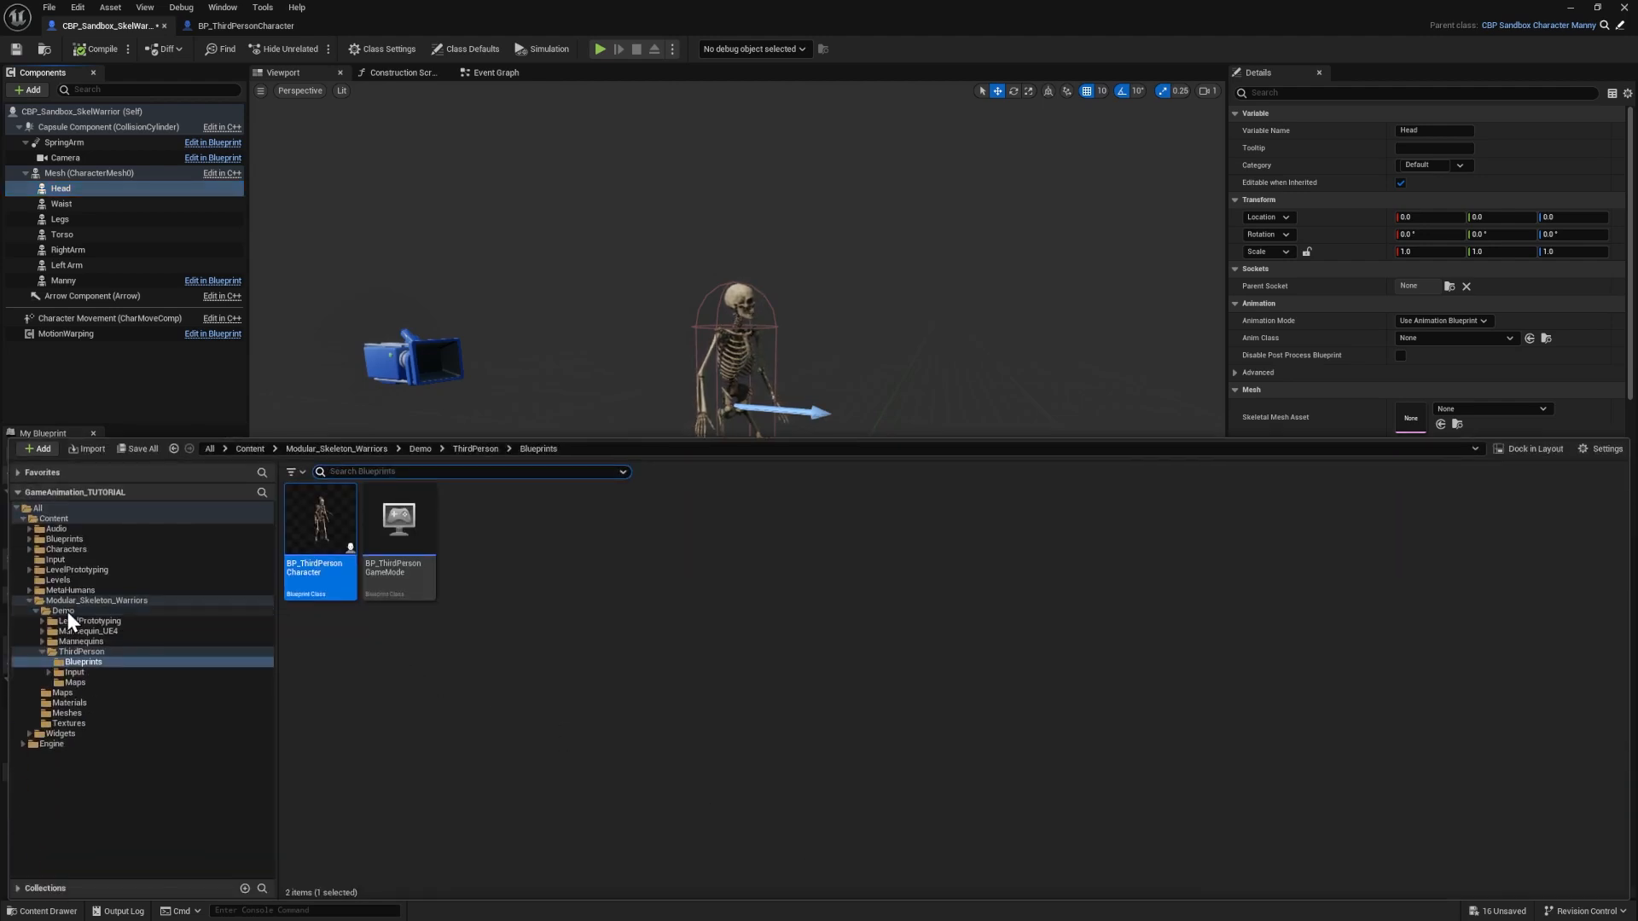
click(96, 600)
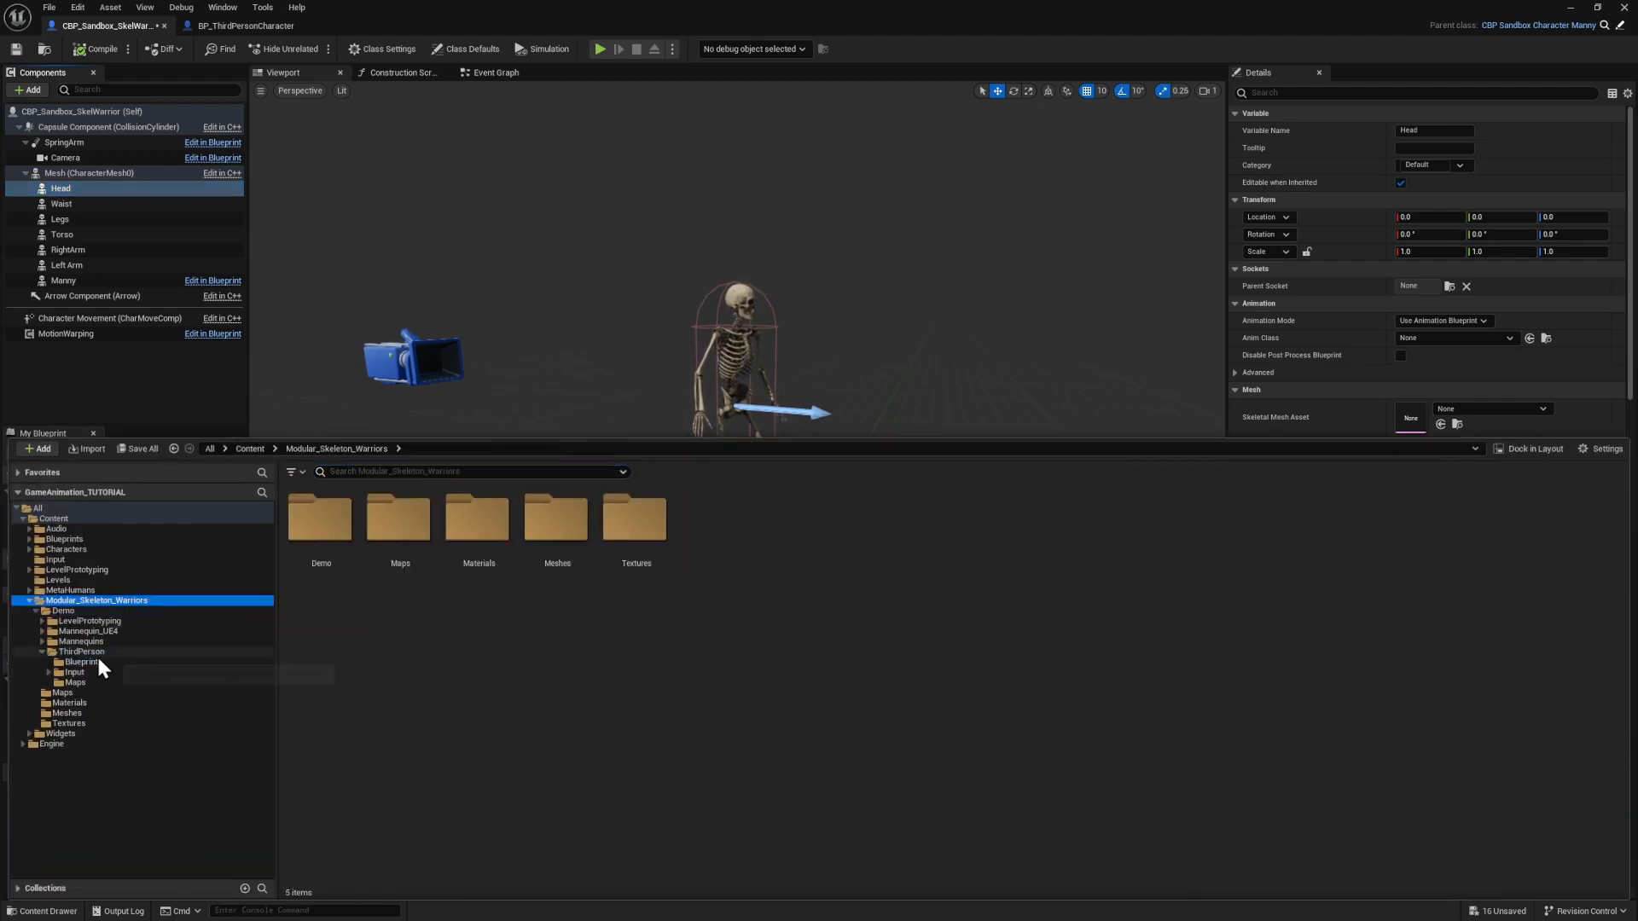
click(66, 713)
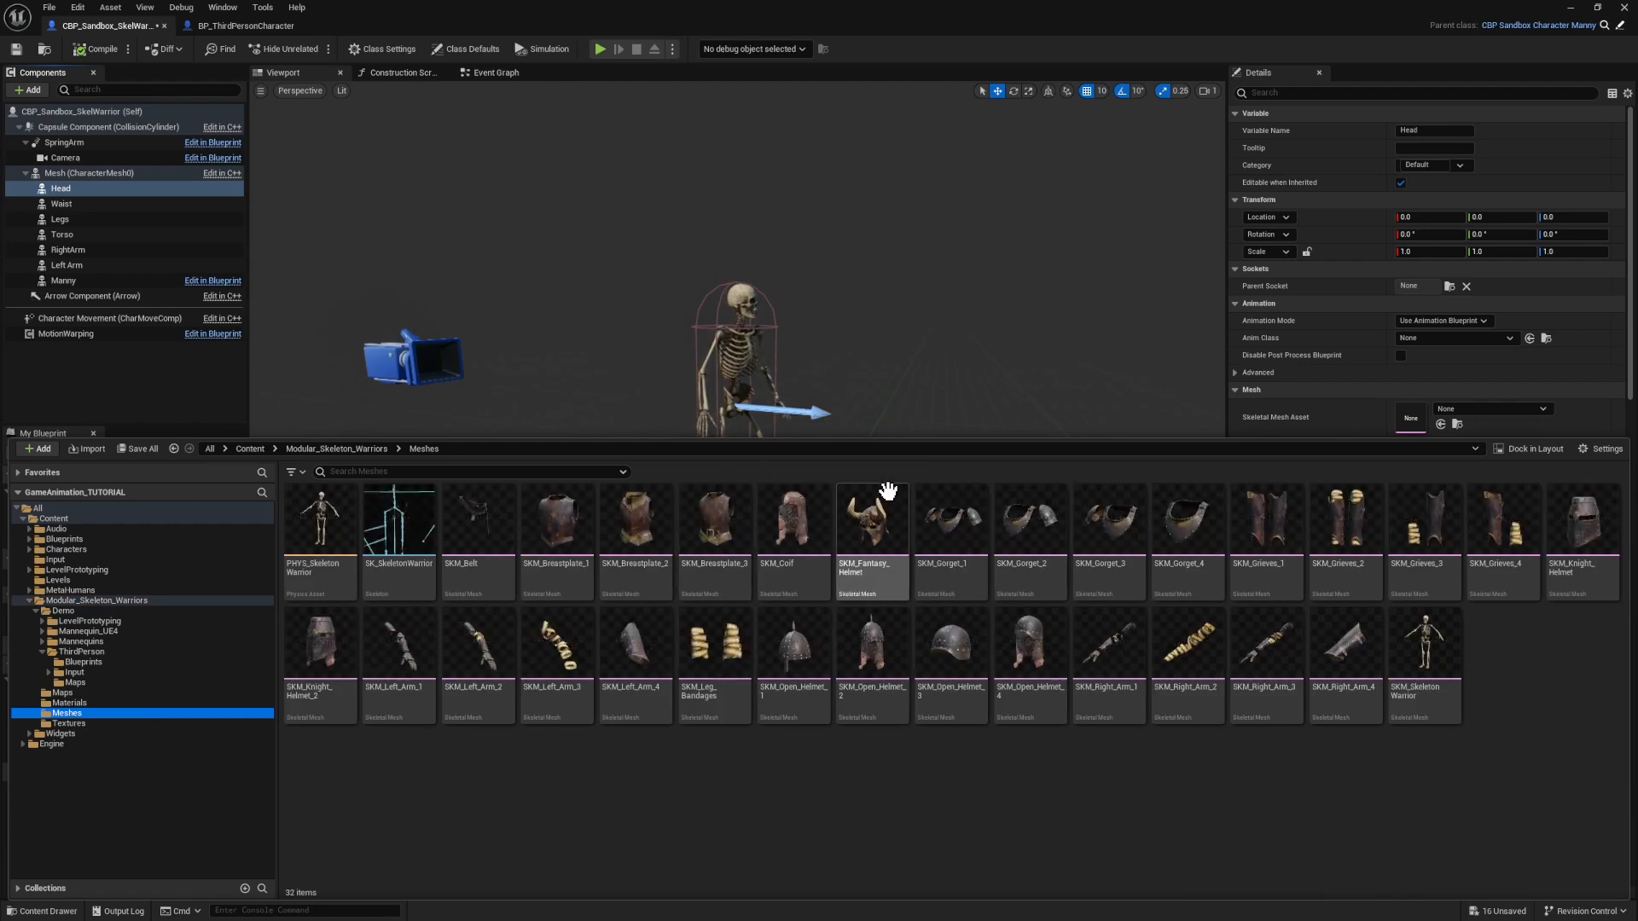
drag(896, 434, 894, 600)
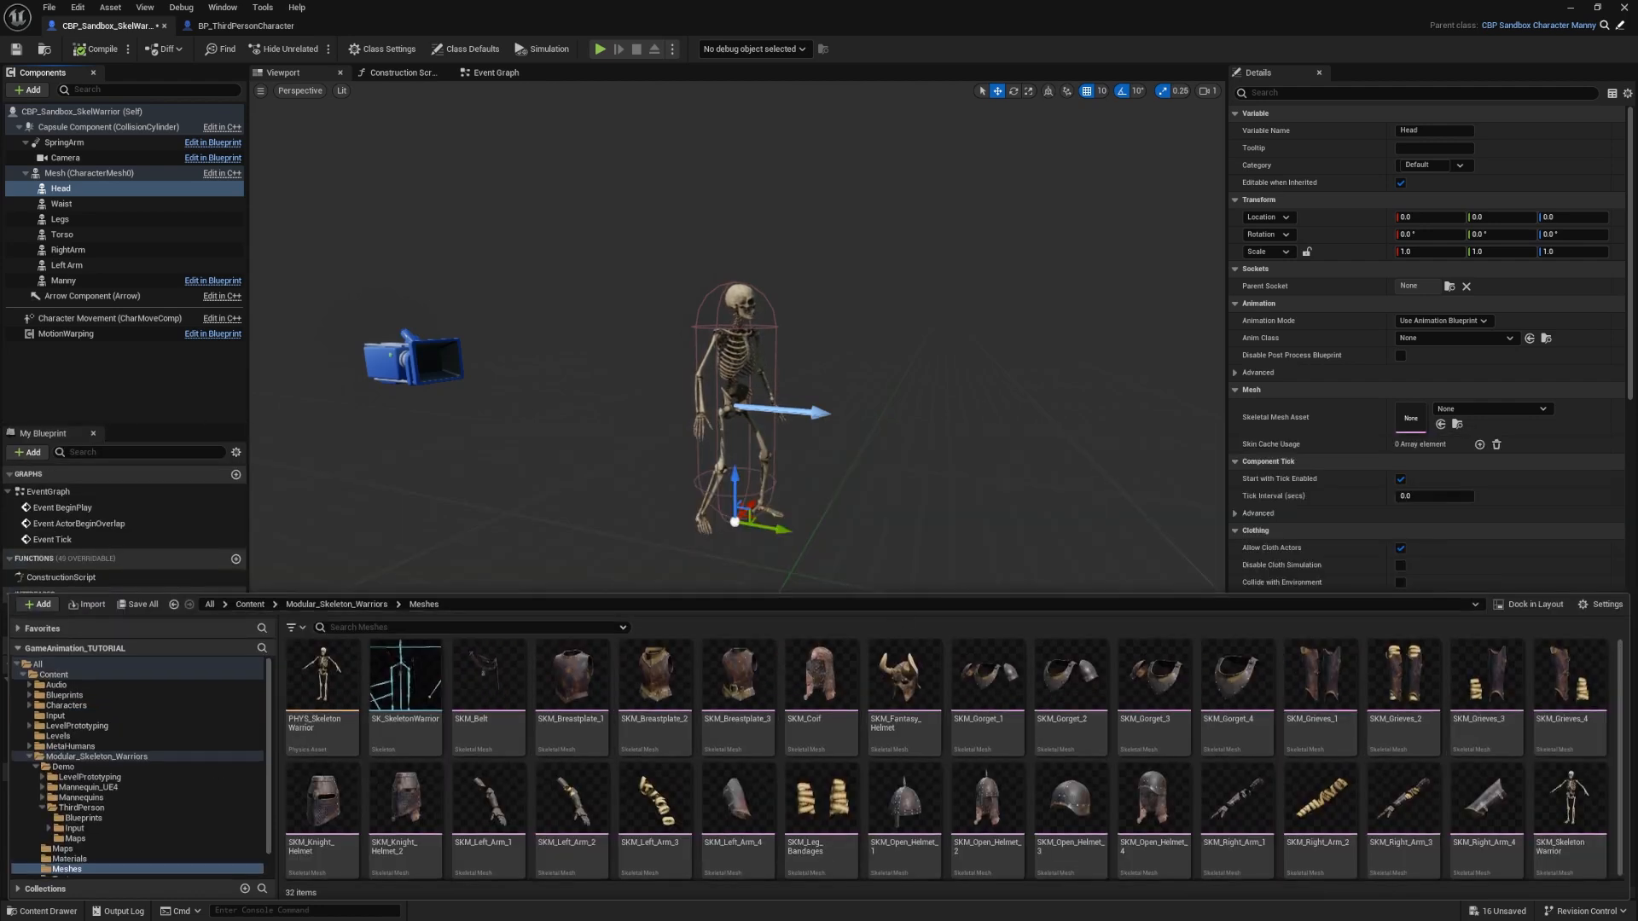
drag(983, 793, 1410, 426)
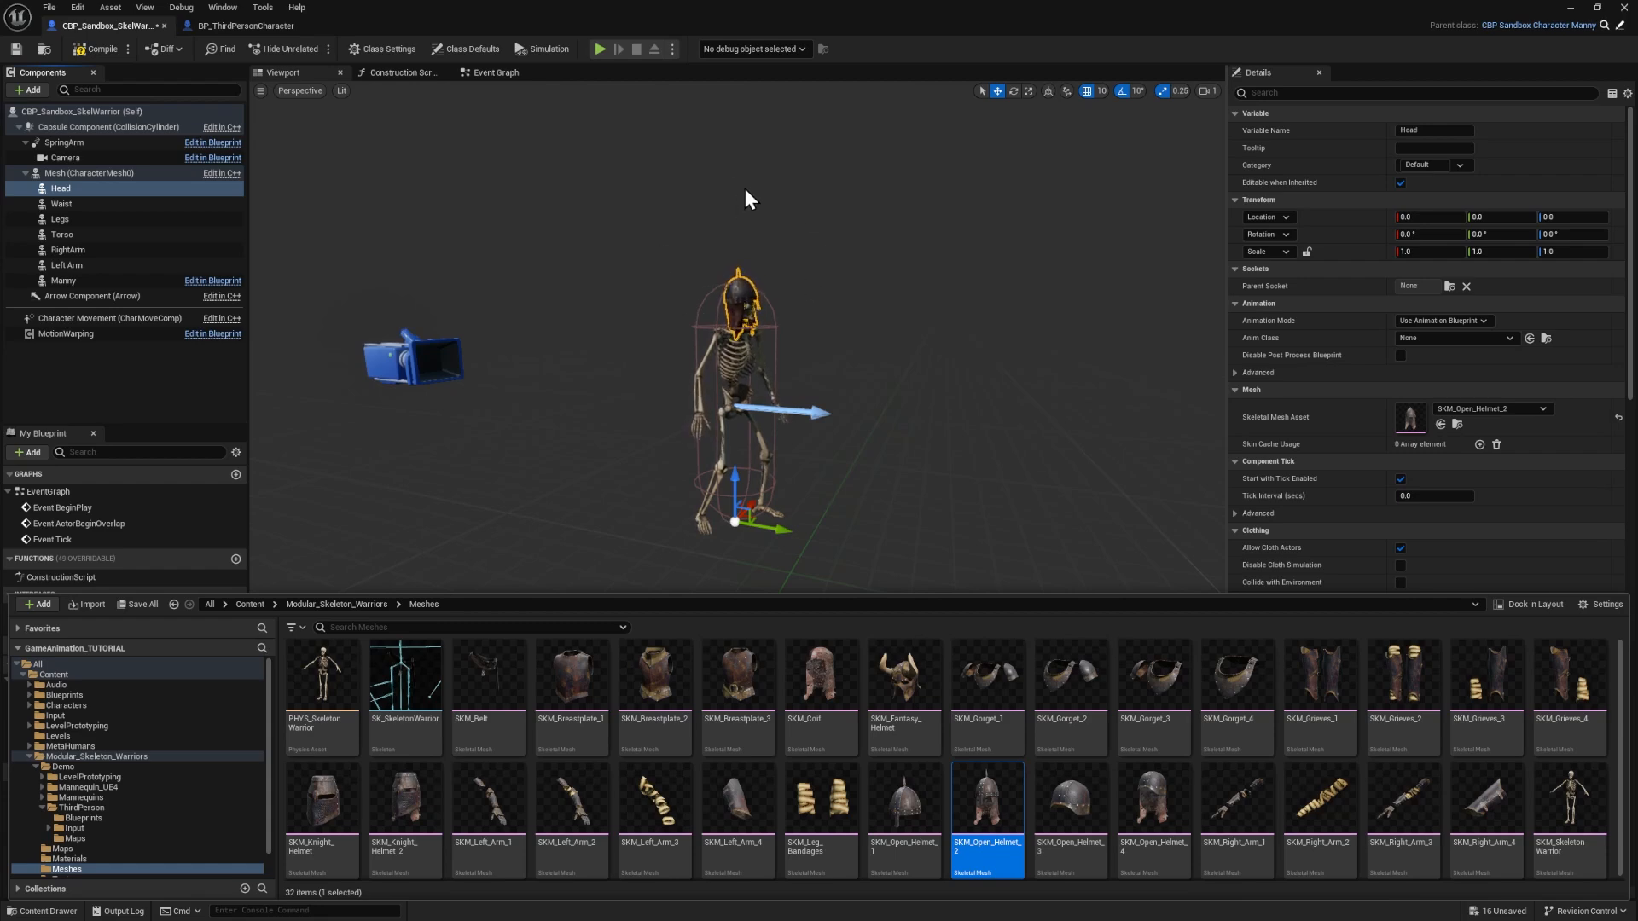
- Set the Legs component's skeletal mesh asset to SKM_Grieves_2 and reset its rotation to the default
click(175, 220)
key(ctrl+space)
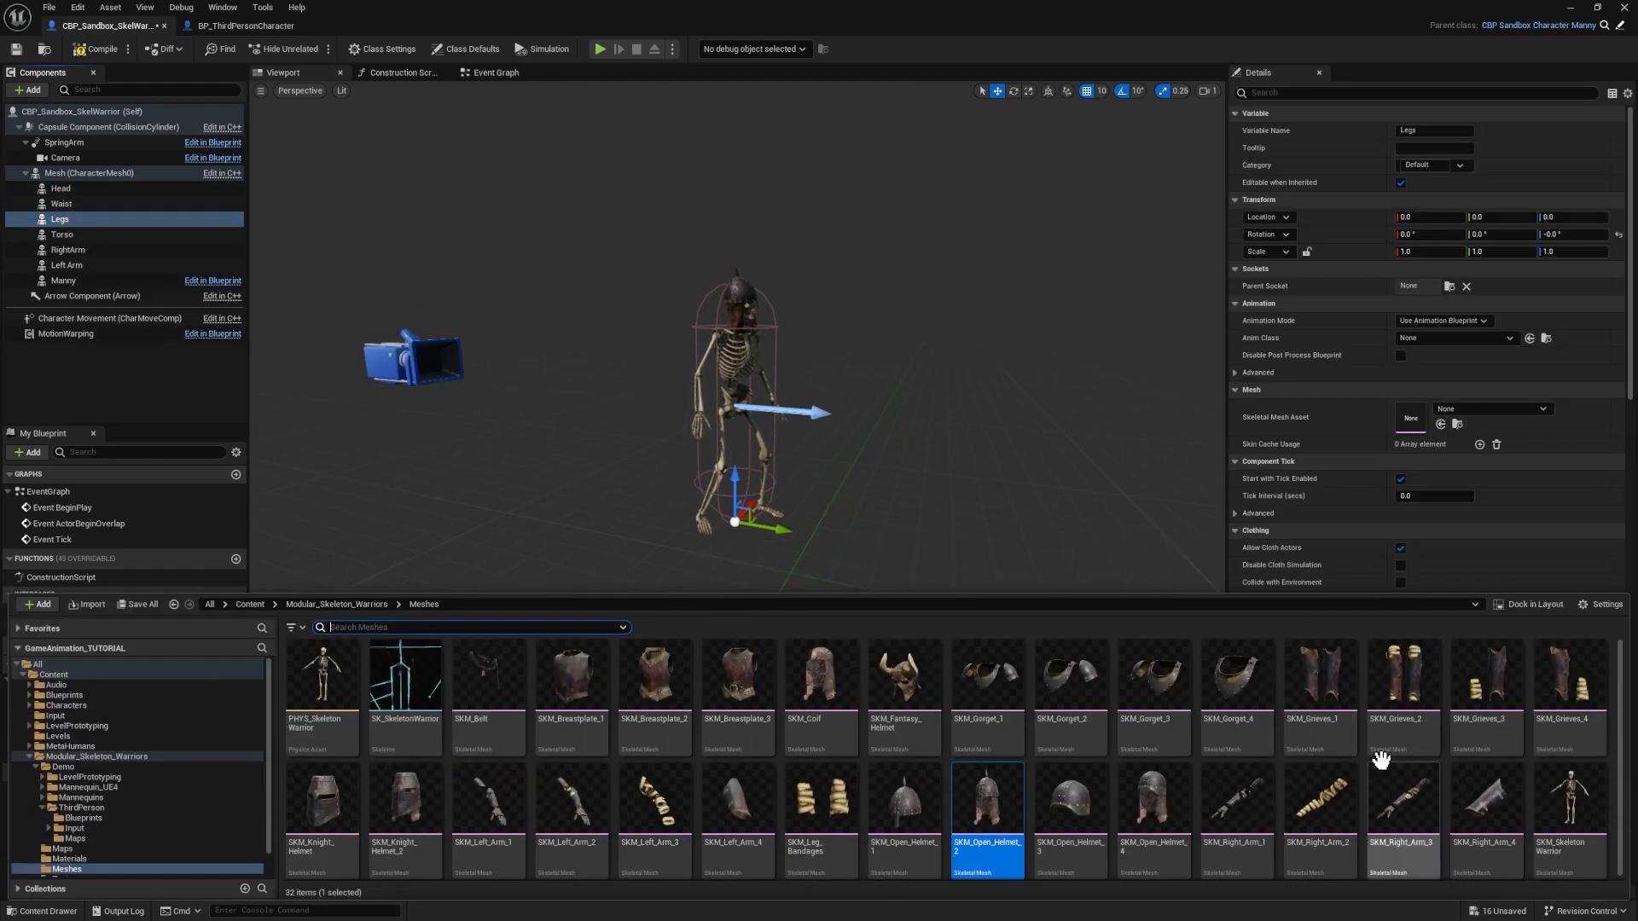
click(1395, 680)
drag(1396, 680, 1409, 418)
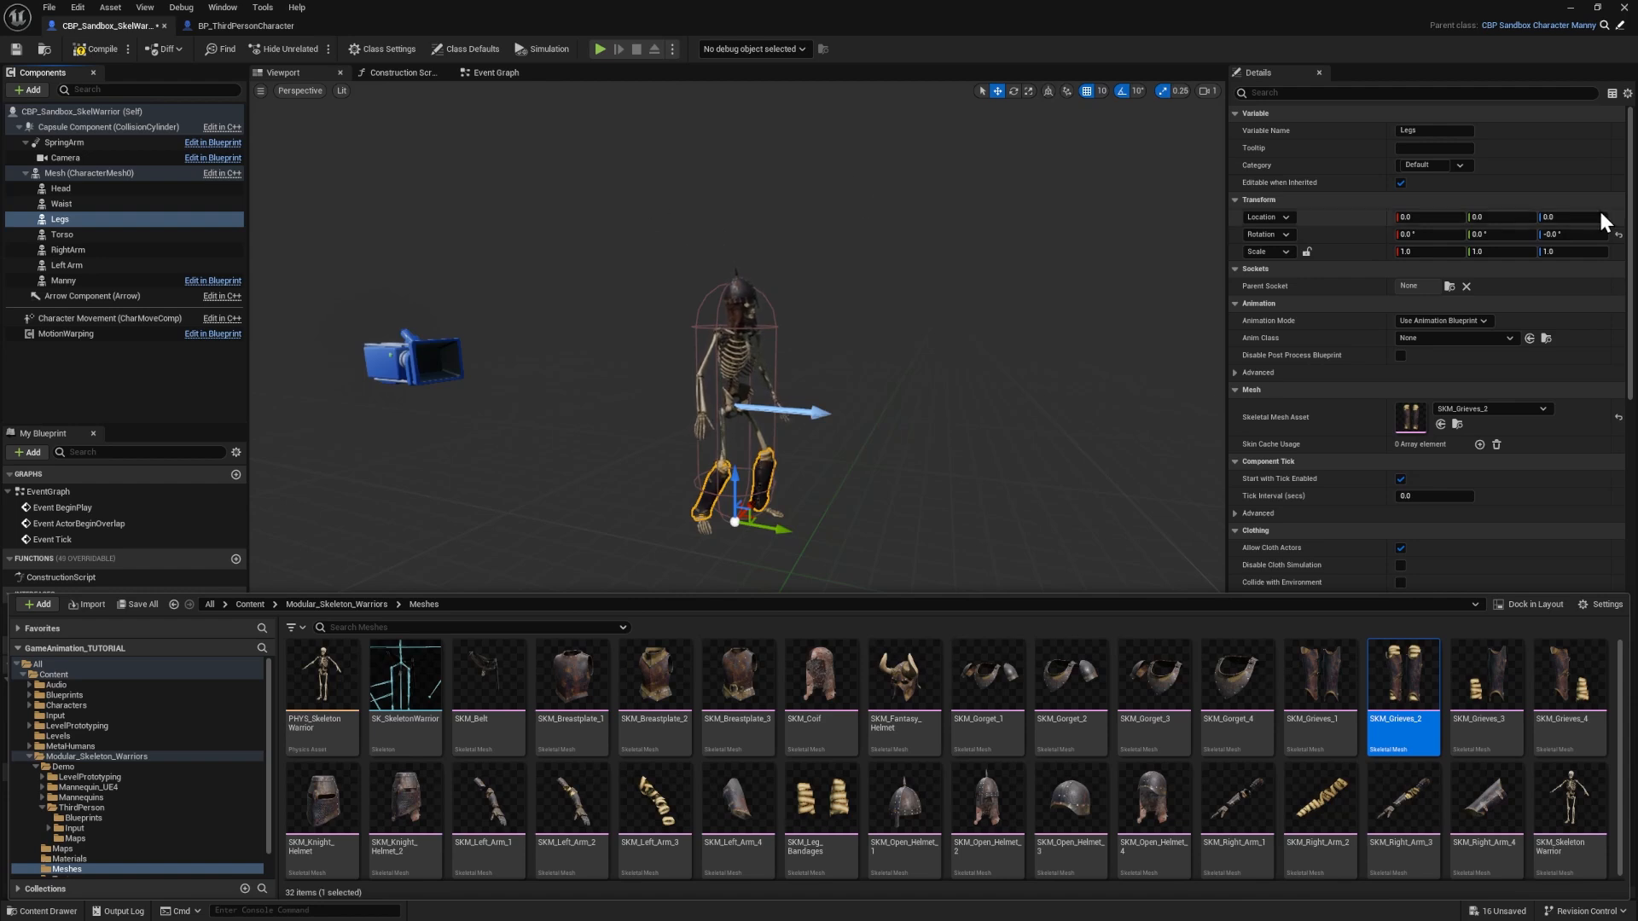
click(1619, 235)
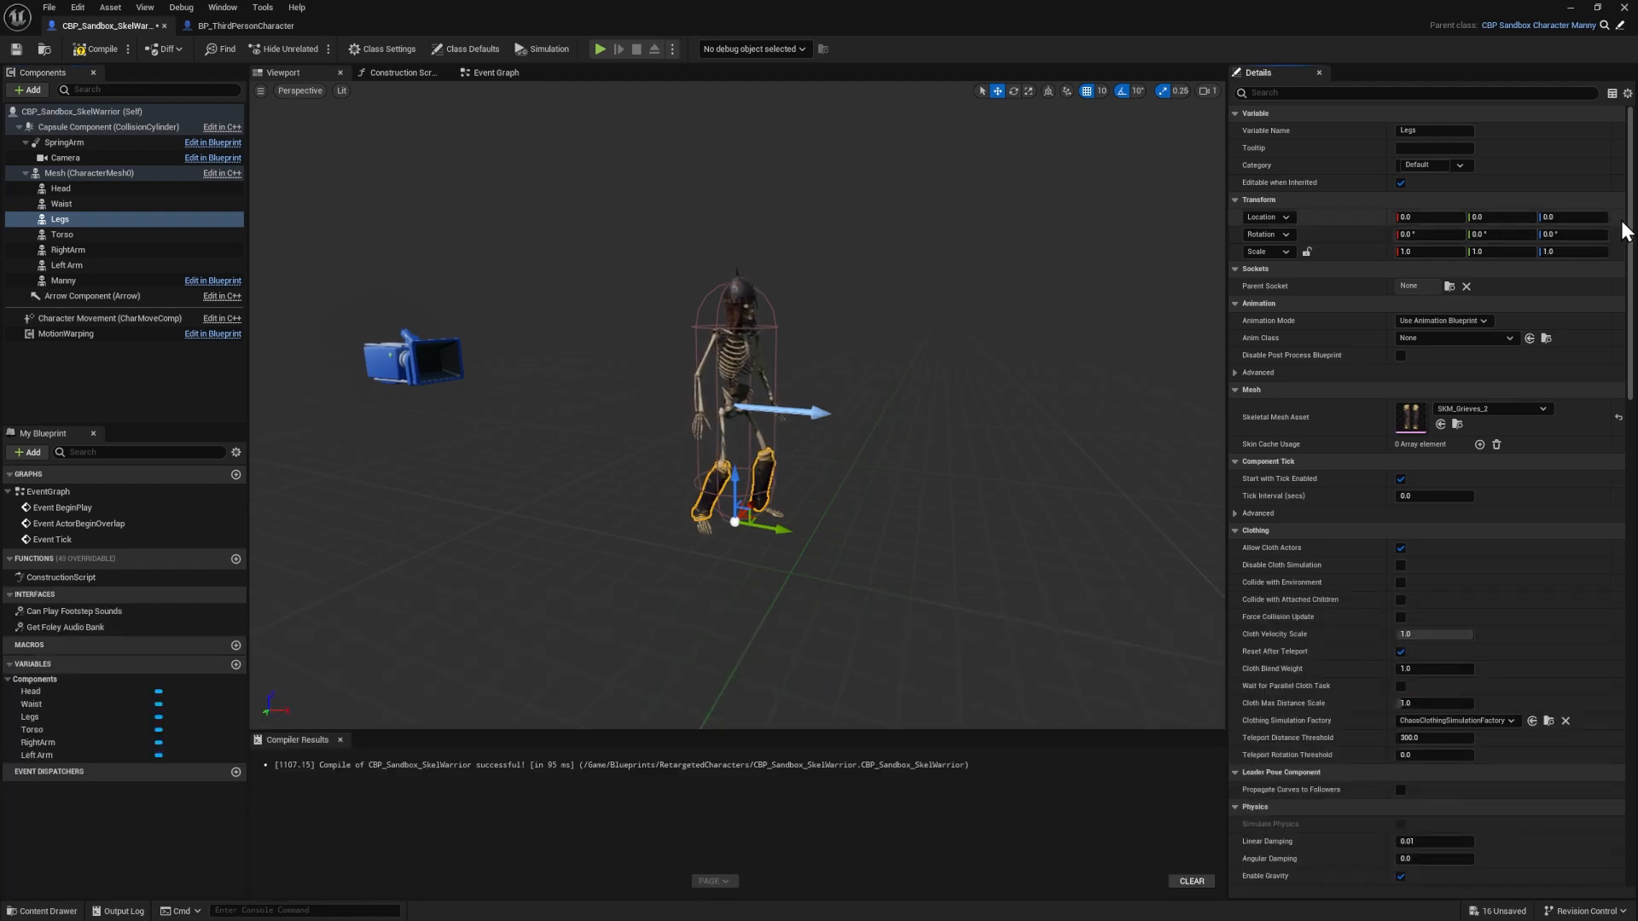
- Set the Waist component's skeletal mesh asset to SKM_Belt
key(ctrl+space)
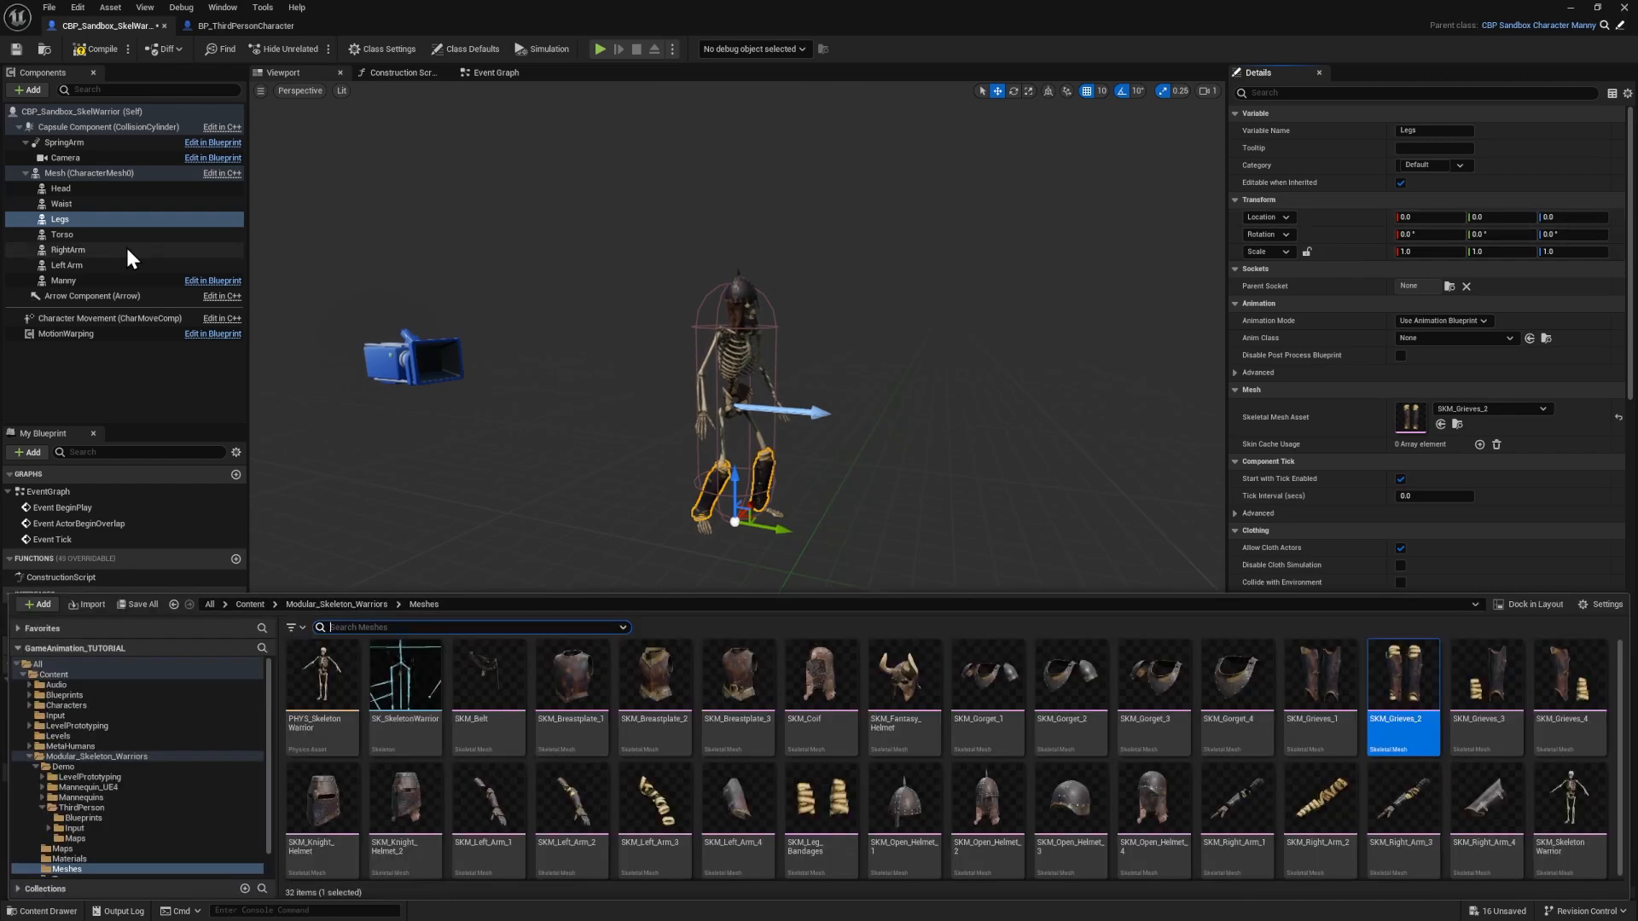
click(73, 206)
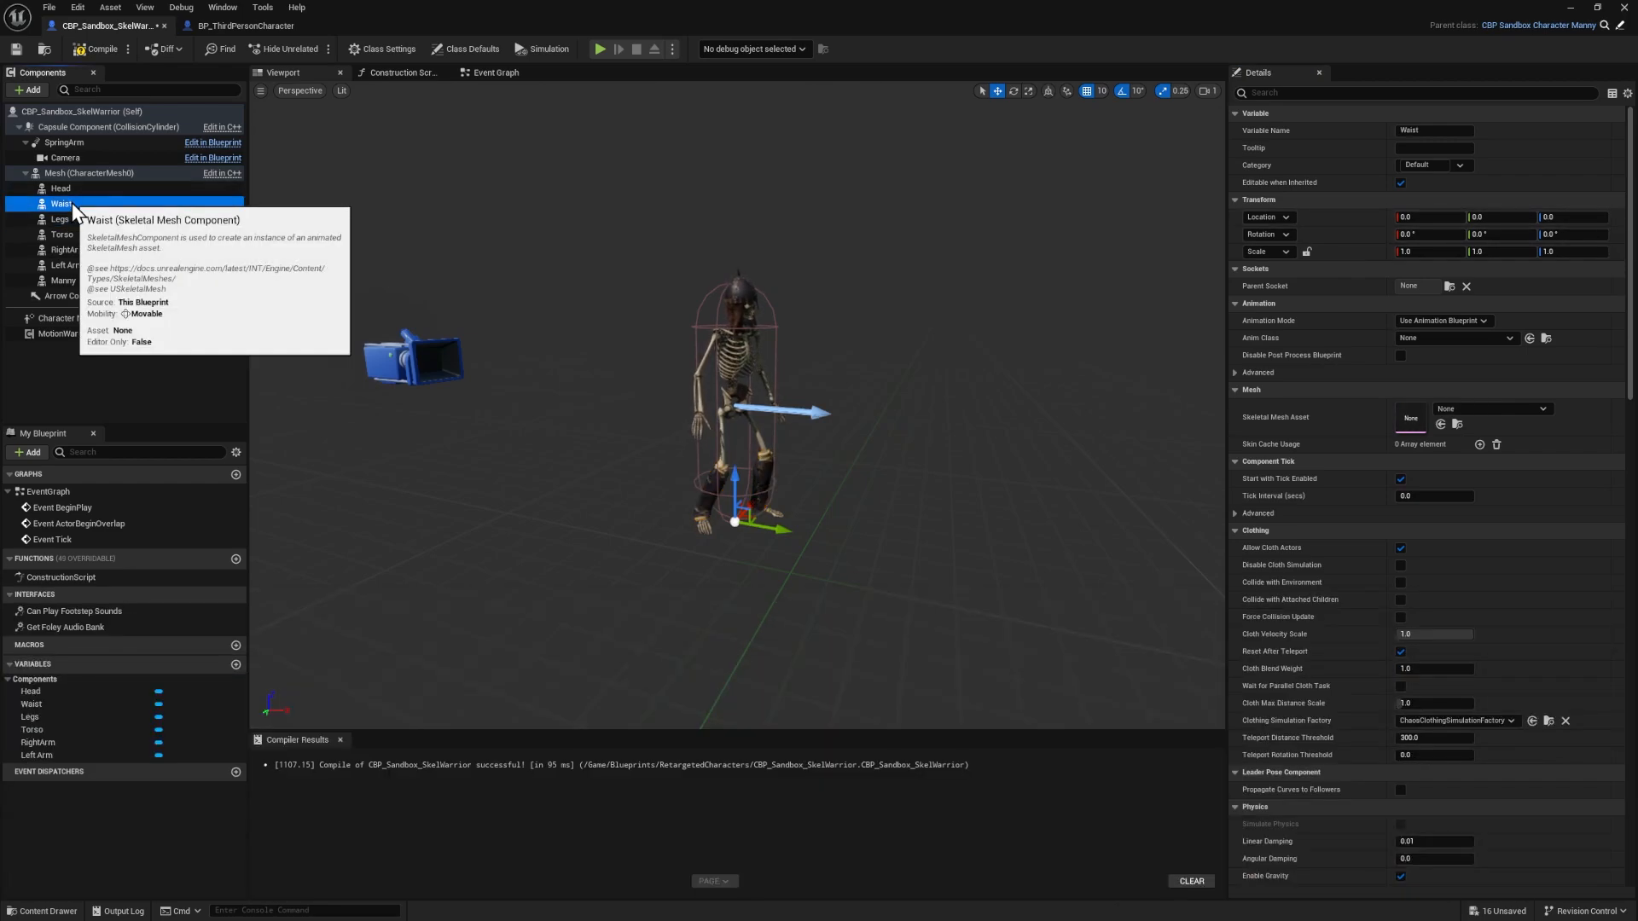
key(ctrl+space)
click(495, 676)
drag(495, 675, 1410, 418)
- Set the Torso component's skeletal mesh asset to SKM_Gorget_1
click(82, 235)
key(F7)
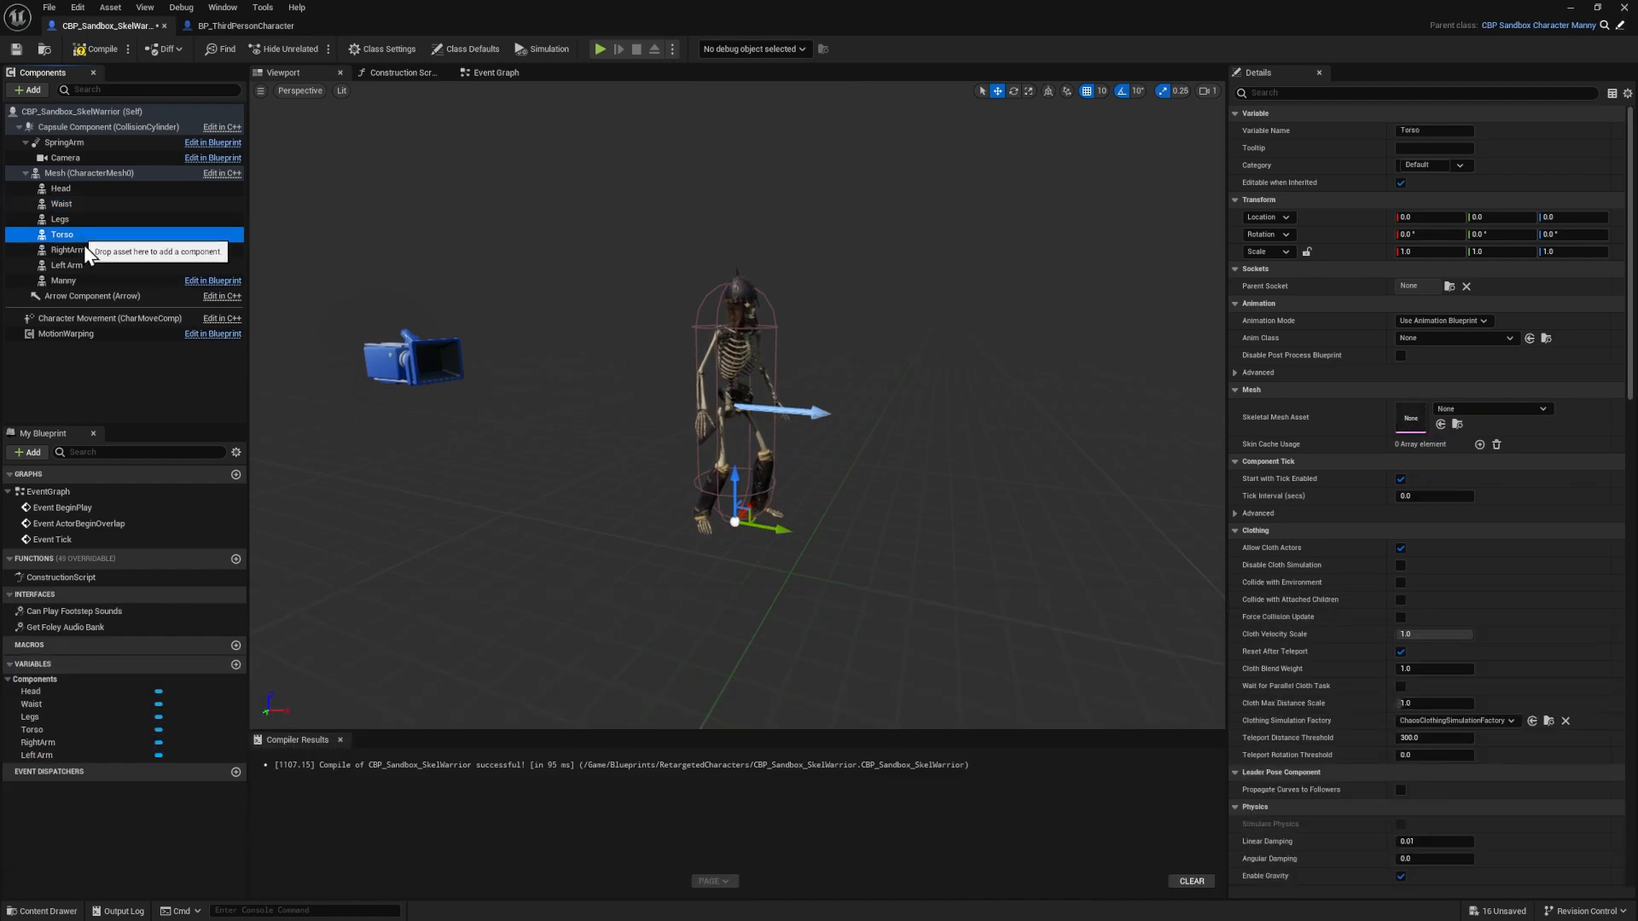
key(ctrl+space)
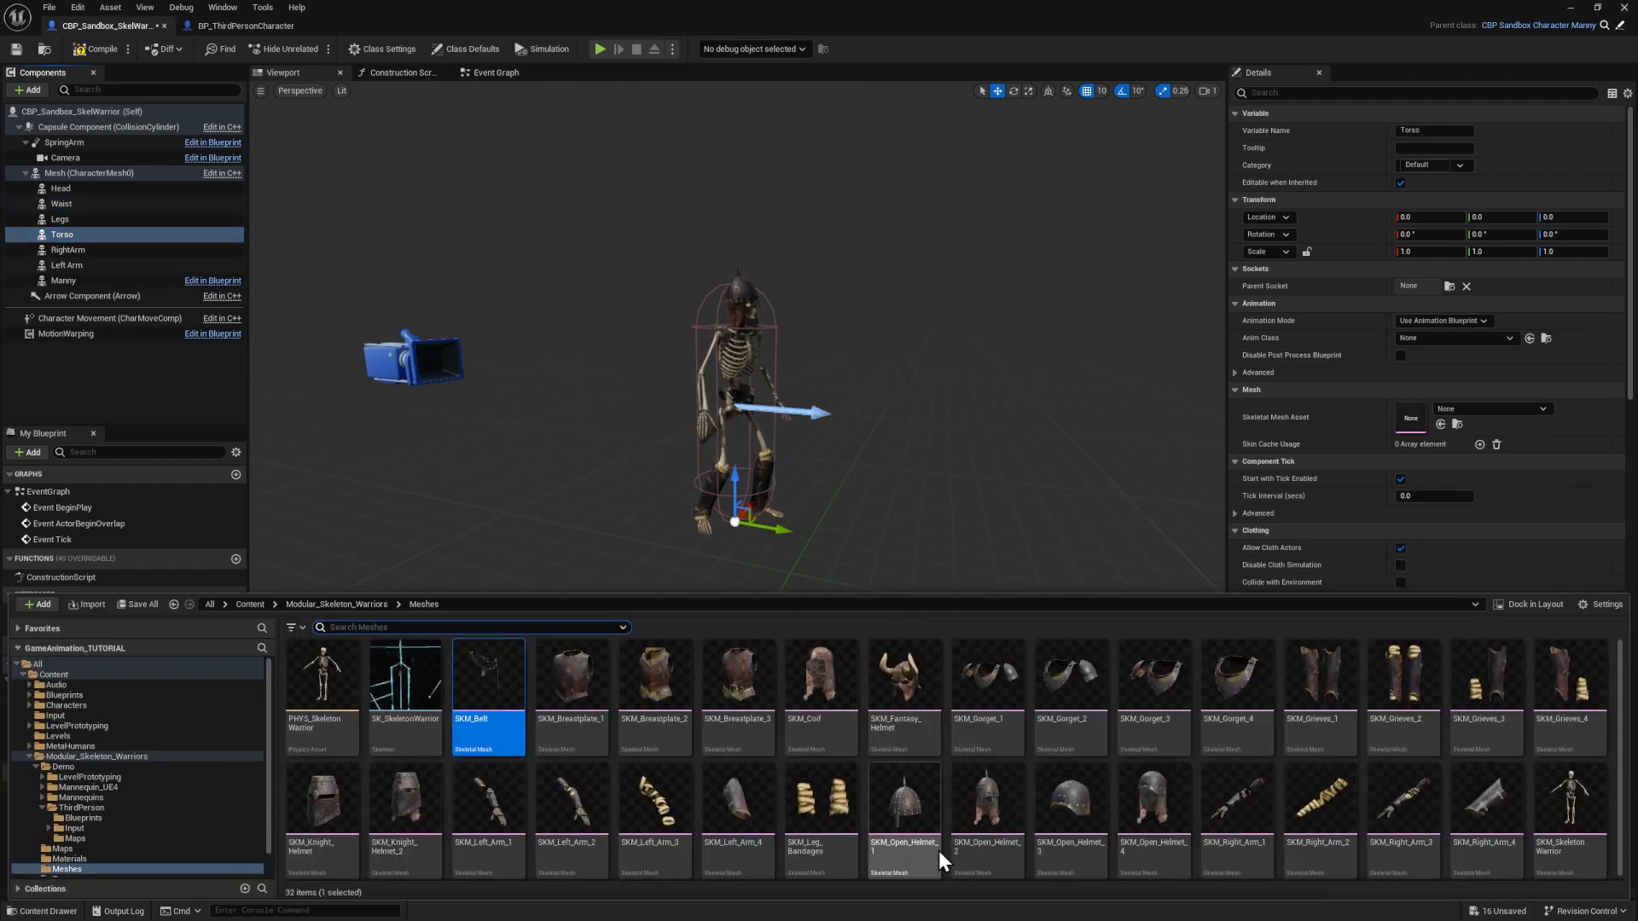
drag(988, 678, 1412, 419)
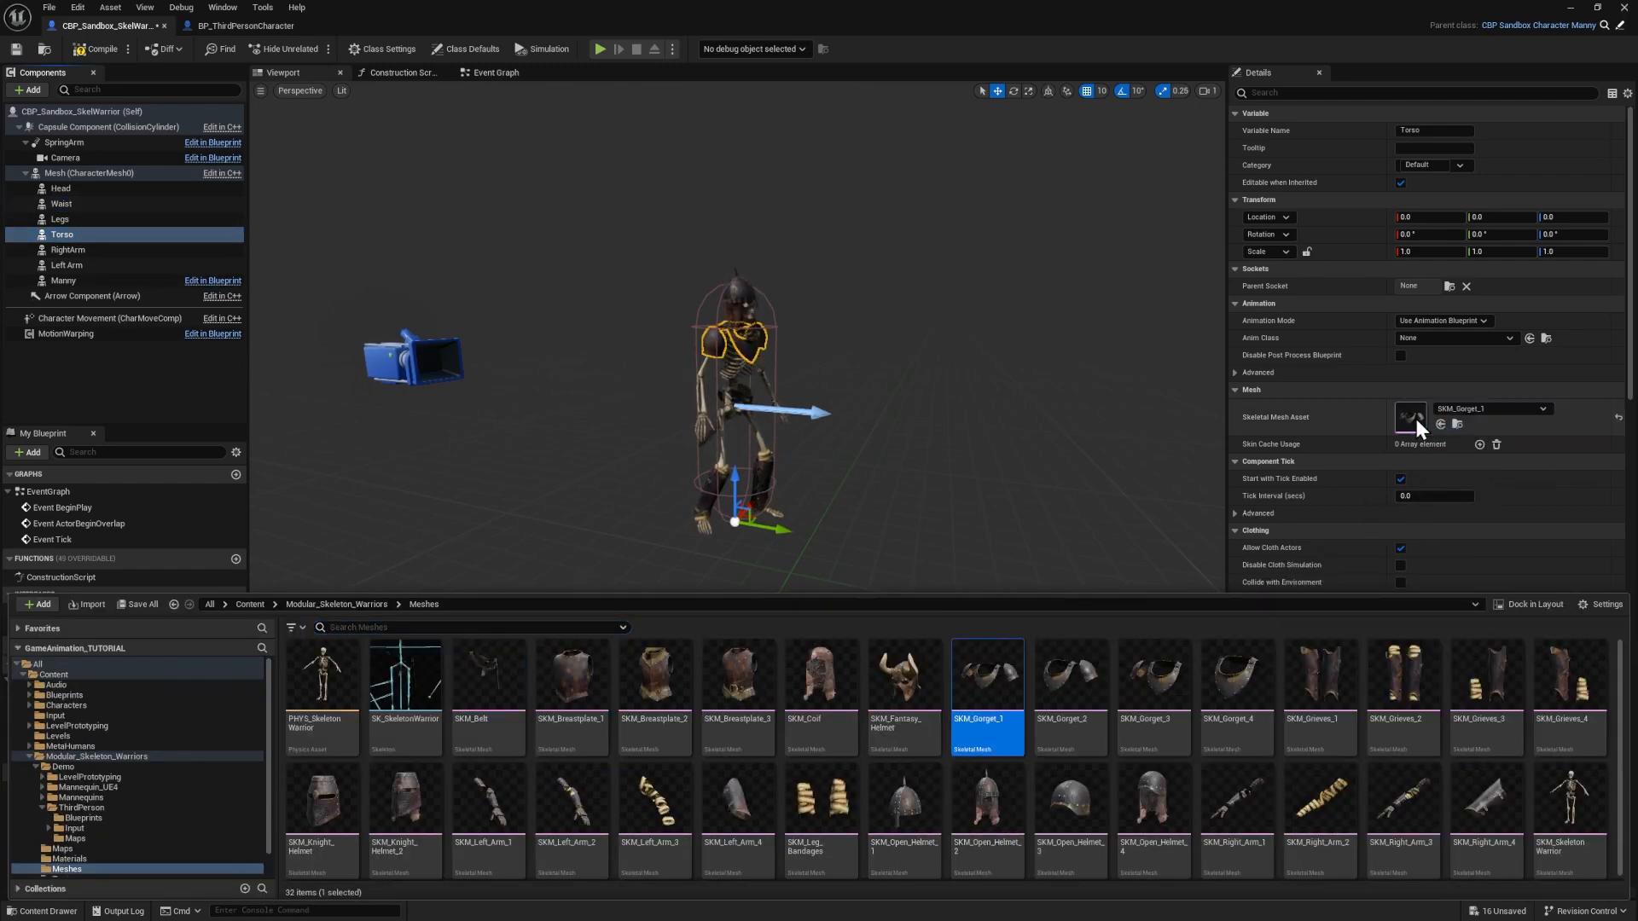
- Set the RightArm component's skeletal mesh asset to SKM_Right_Arm_3
click(86, 250)
key(ctrl+space)
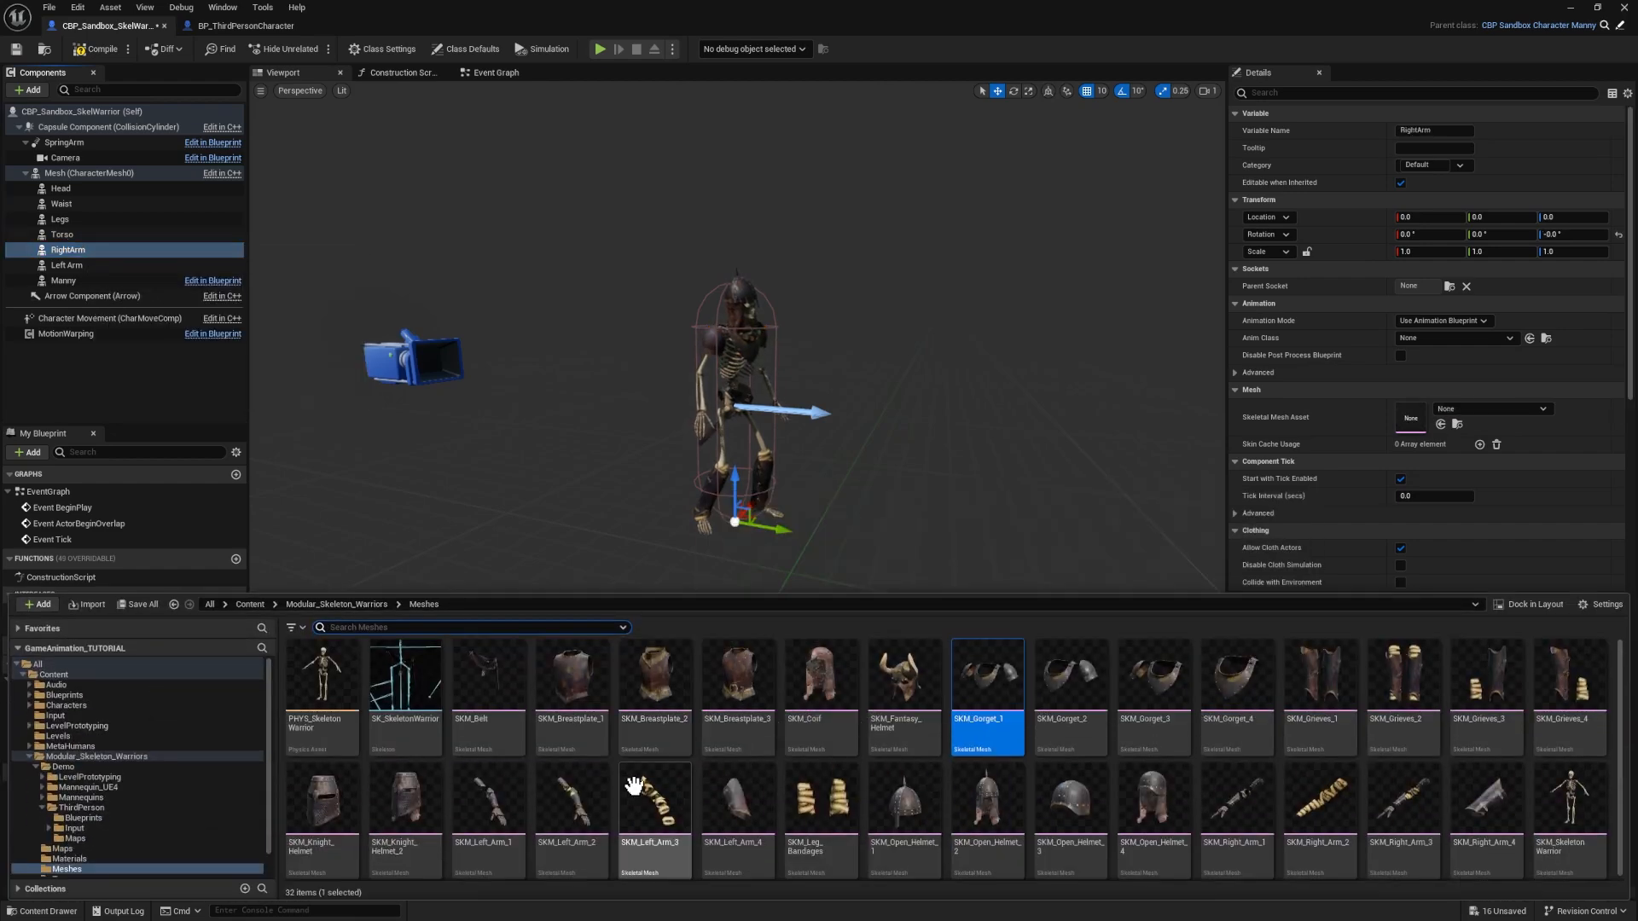
drag(1404, 798, 1415, 418)
- Set the Left Arm component's skeletal mesh asset to SKM_Left_Arm_3, reset its rotation to the default, and compile the blueprint
click(72, 263)
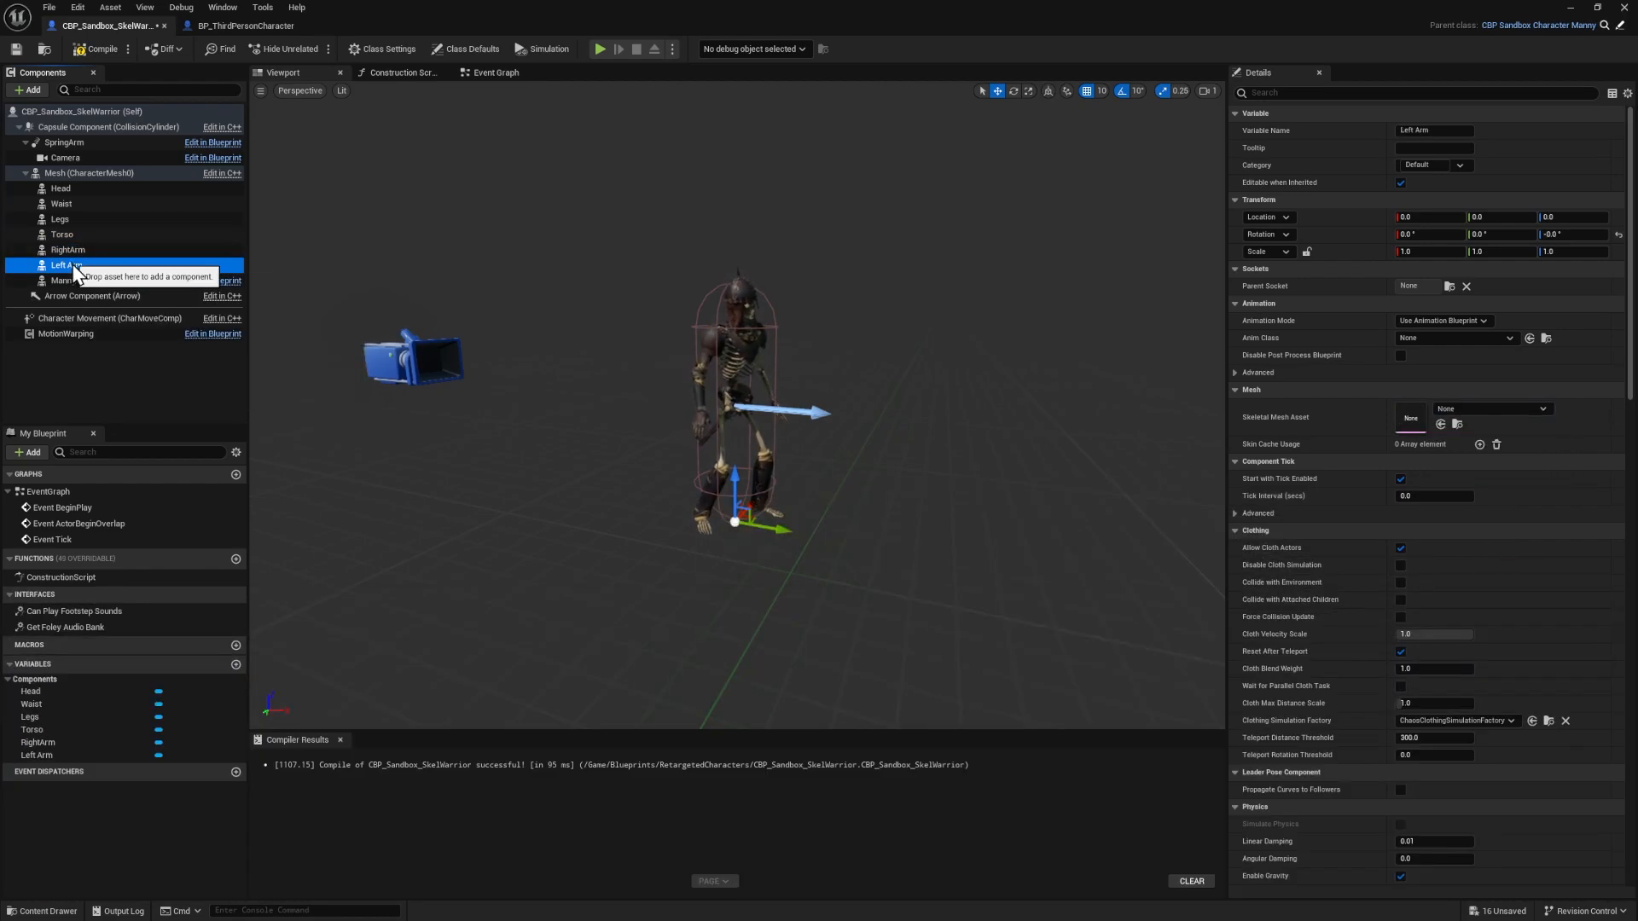
key(ctrl+space)
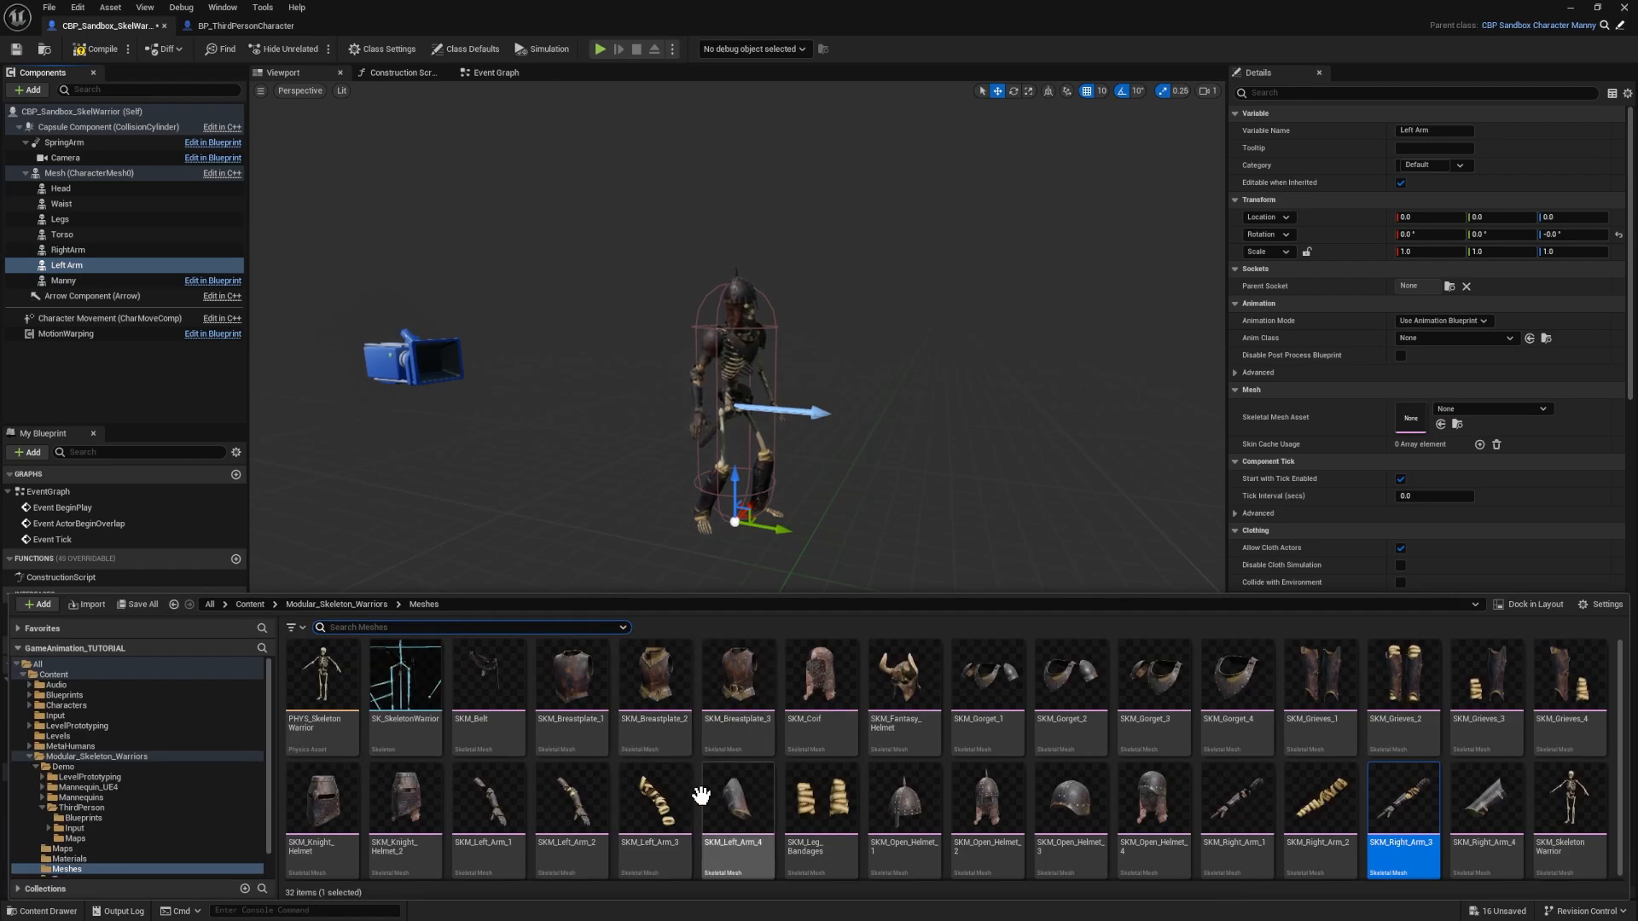
drag(669, 790, 1411, 418)
key(F7)
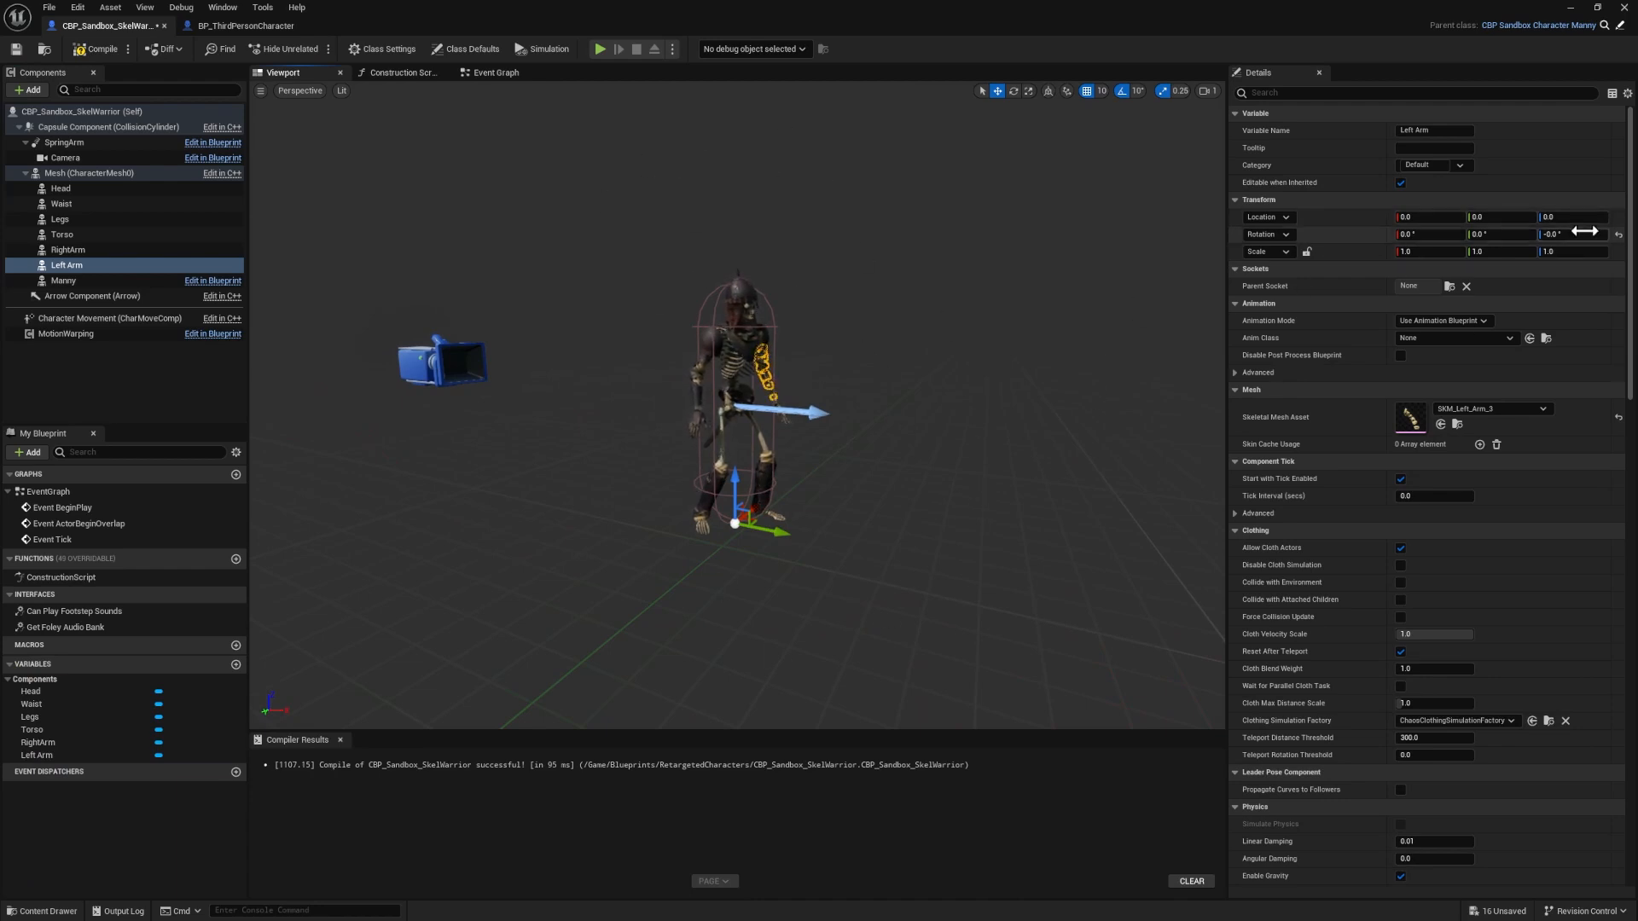
click(1618, 234)
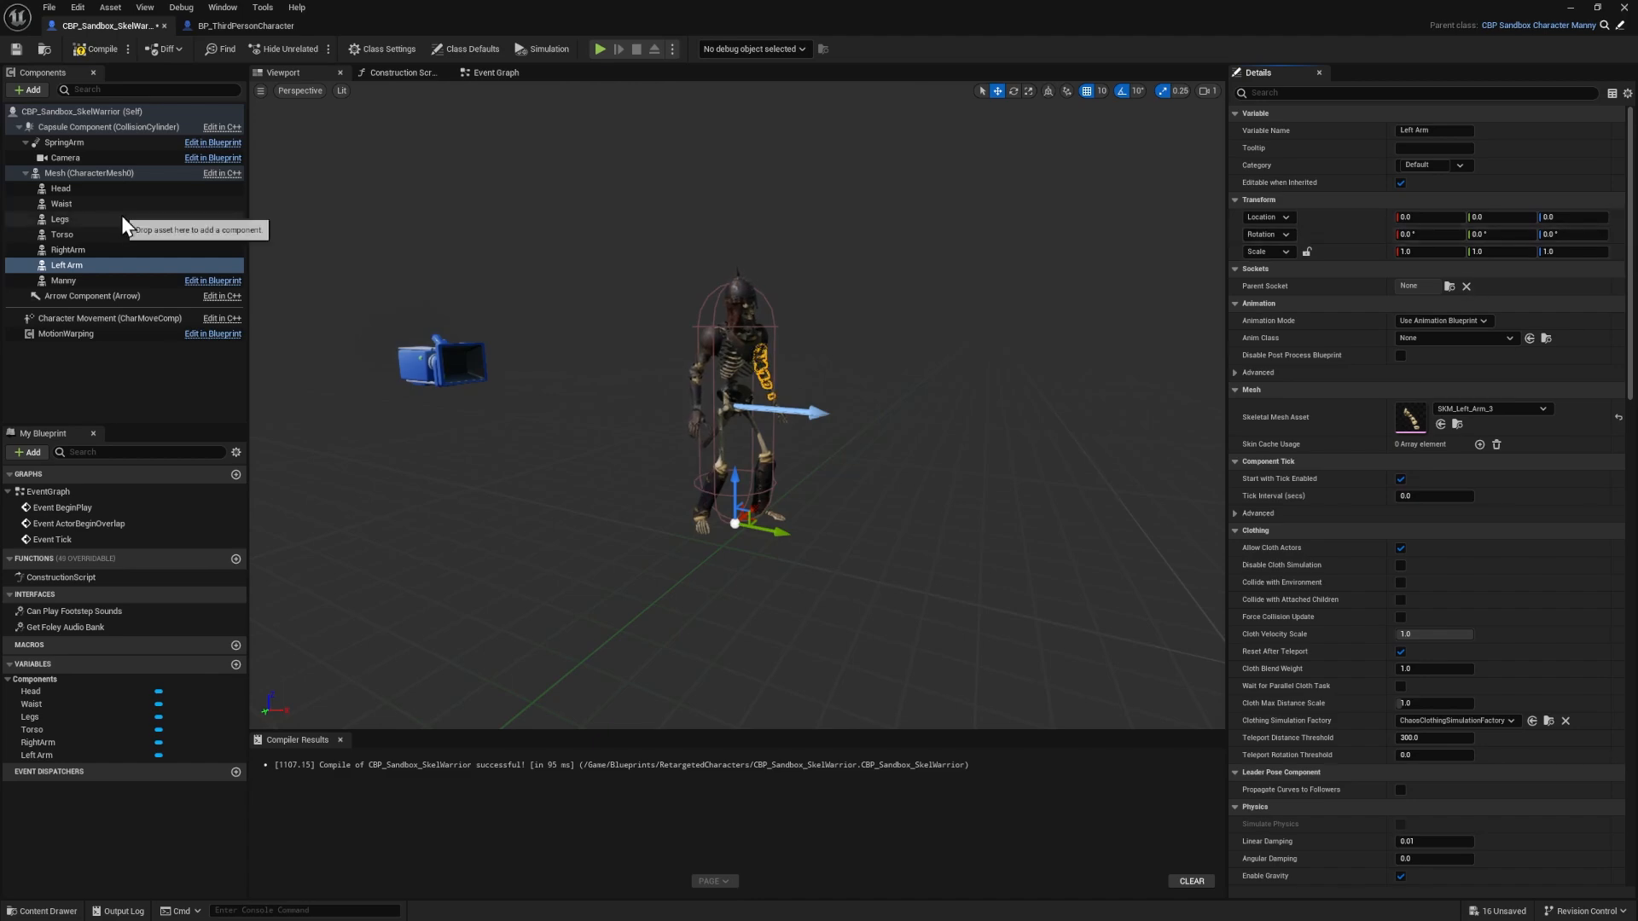
click(96, 49)
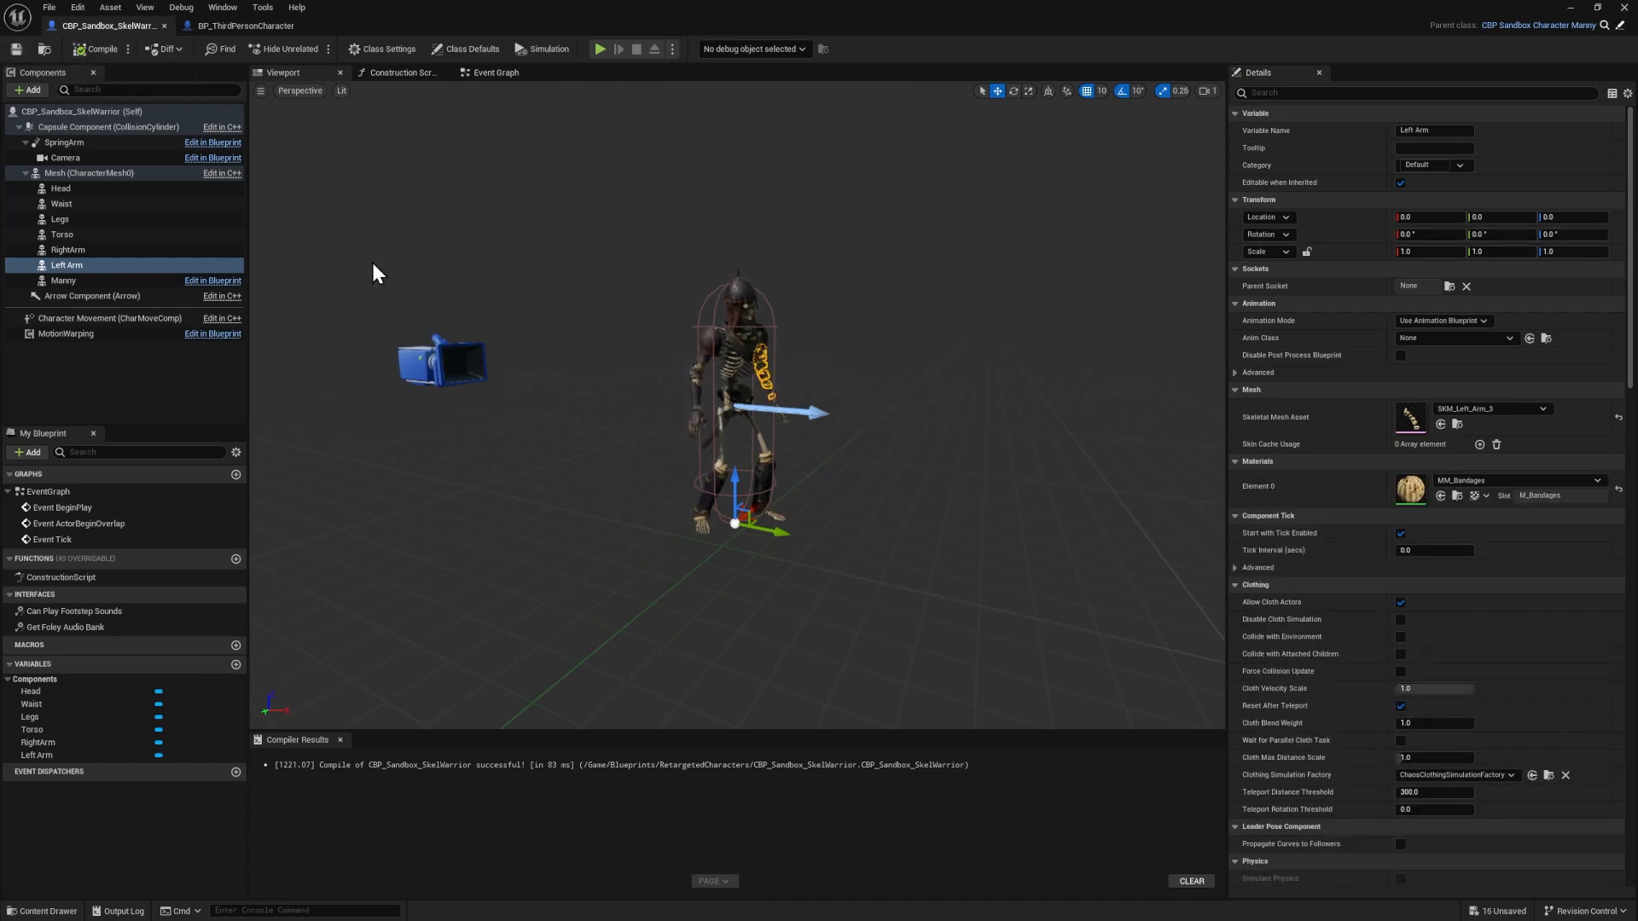
- Close the blueprint editor and open GameAnimationWidget from the project's Widgets folder
click(1631, 8)
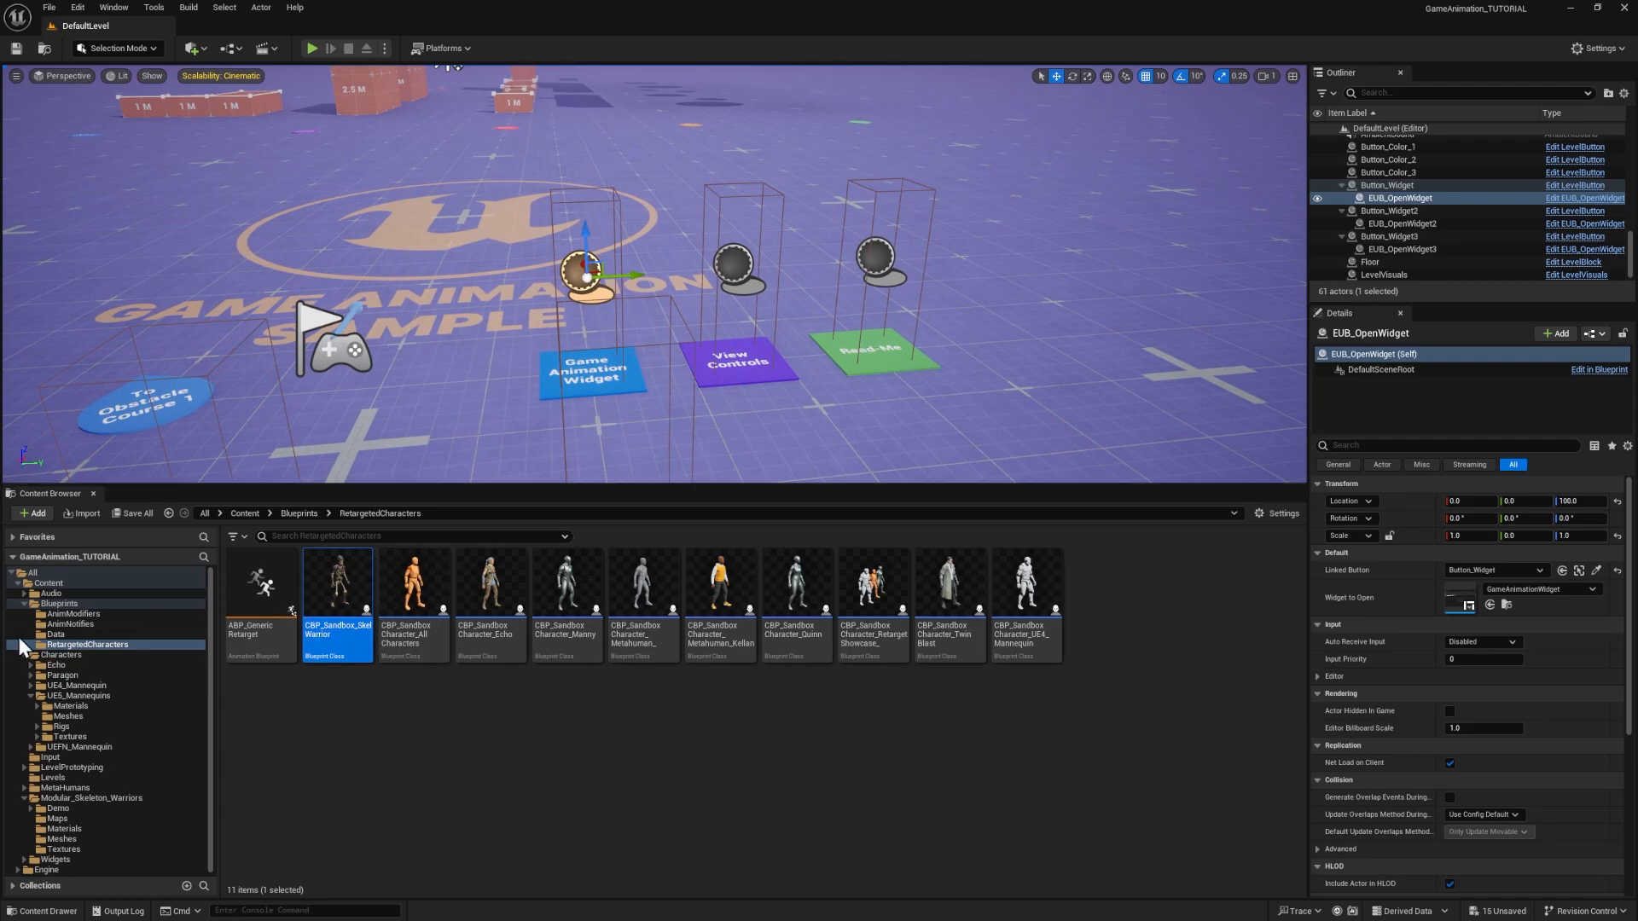
click(21, 602)
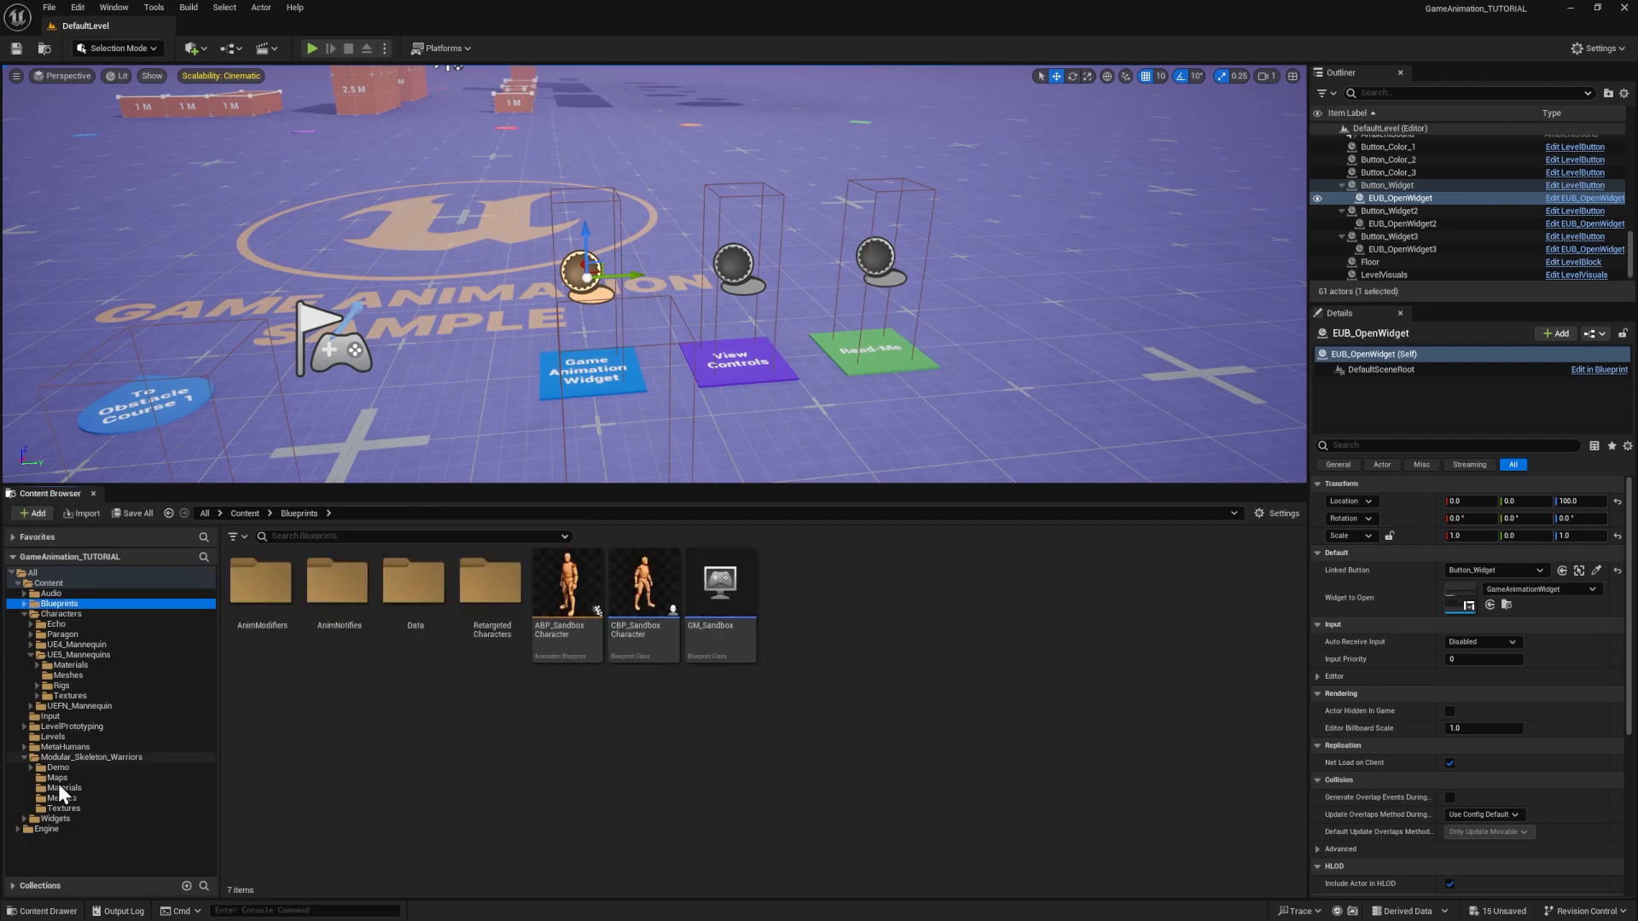
click(51, 819)
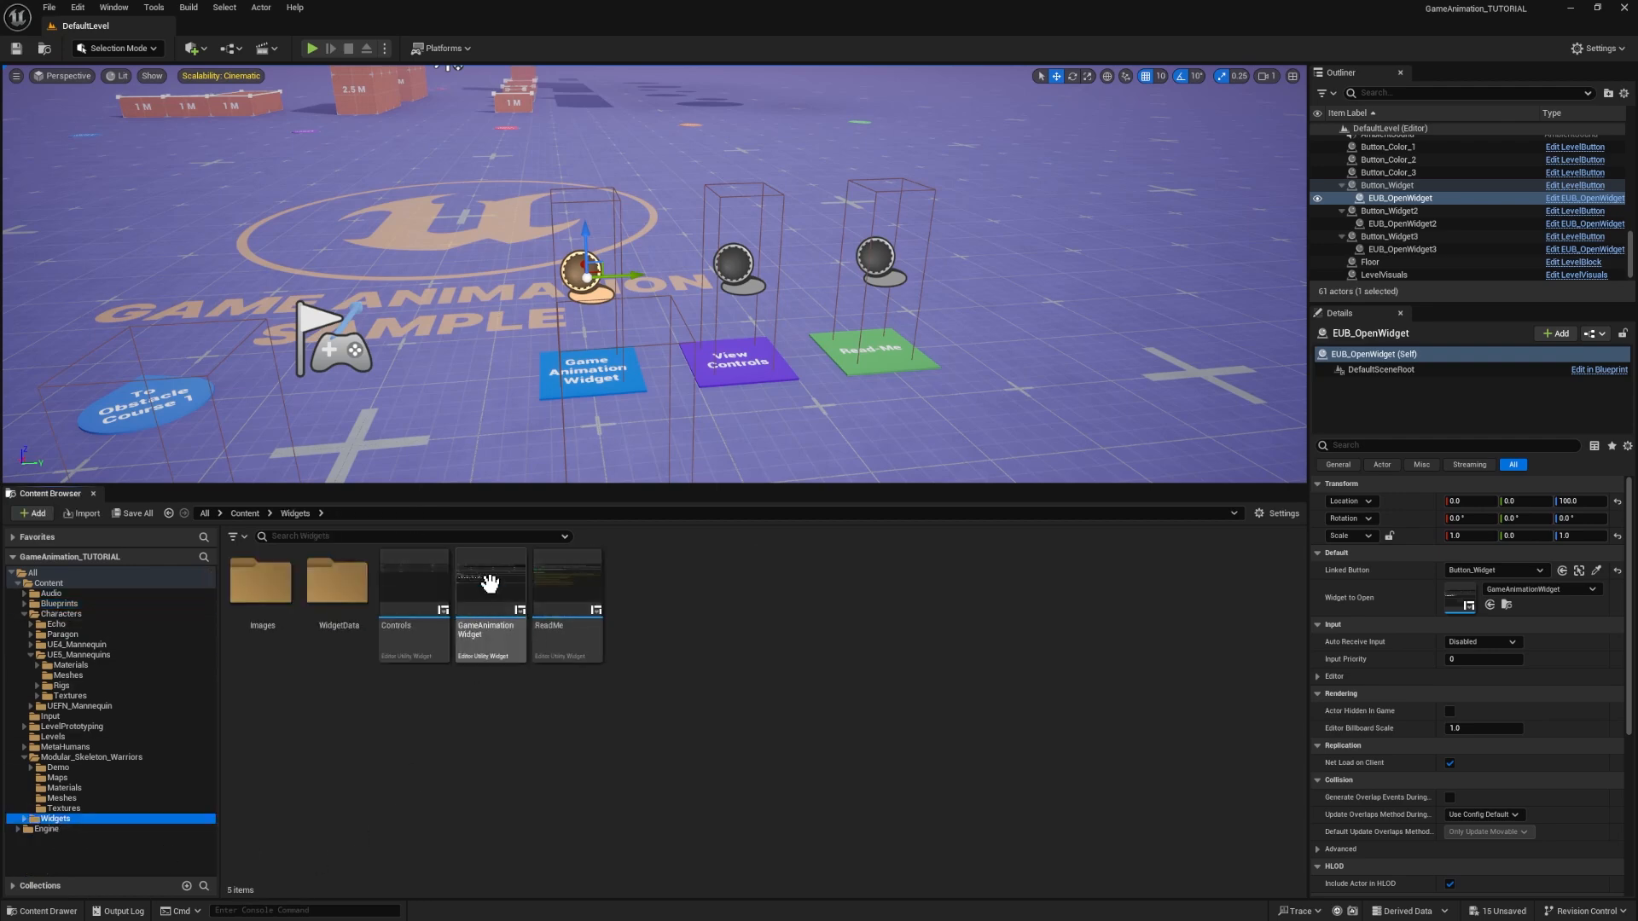
click(492, 606)
double_click(494, 600)
- Change the eighth Character Override button's object to CBP_Sandbox_SkelWarrior, and compile and save the widget
scroll(488, 597, up, 6)
right_drag(461, 546, 660, 546)
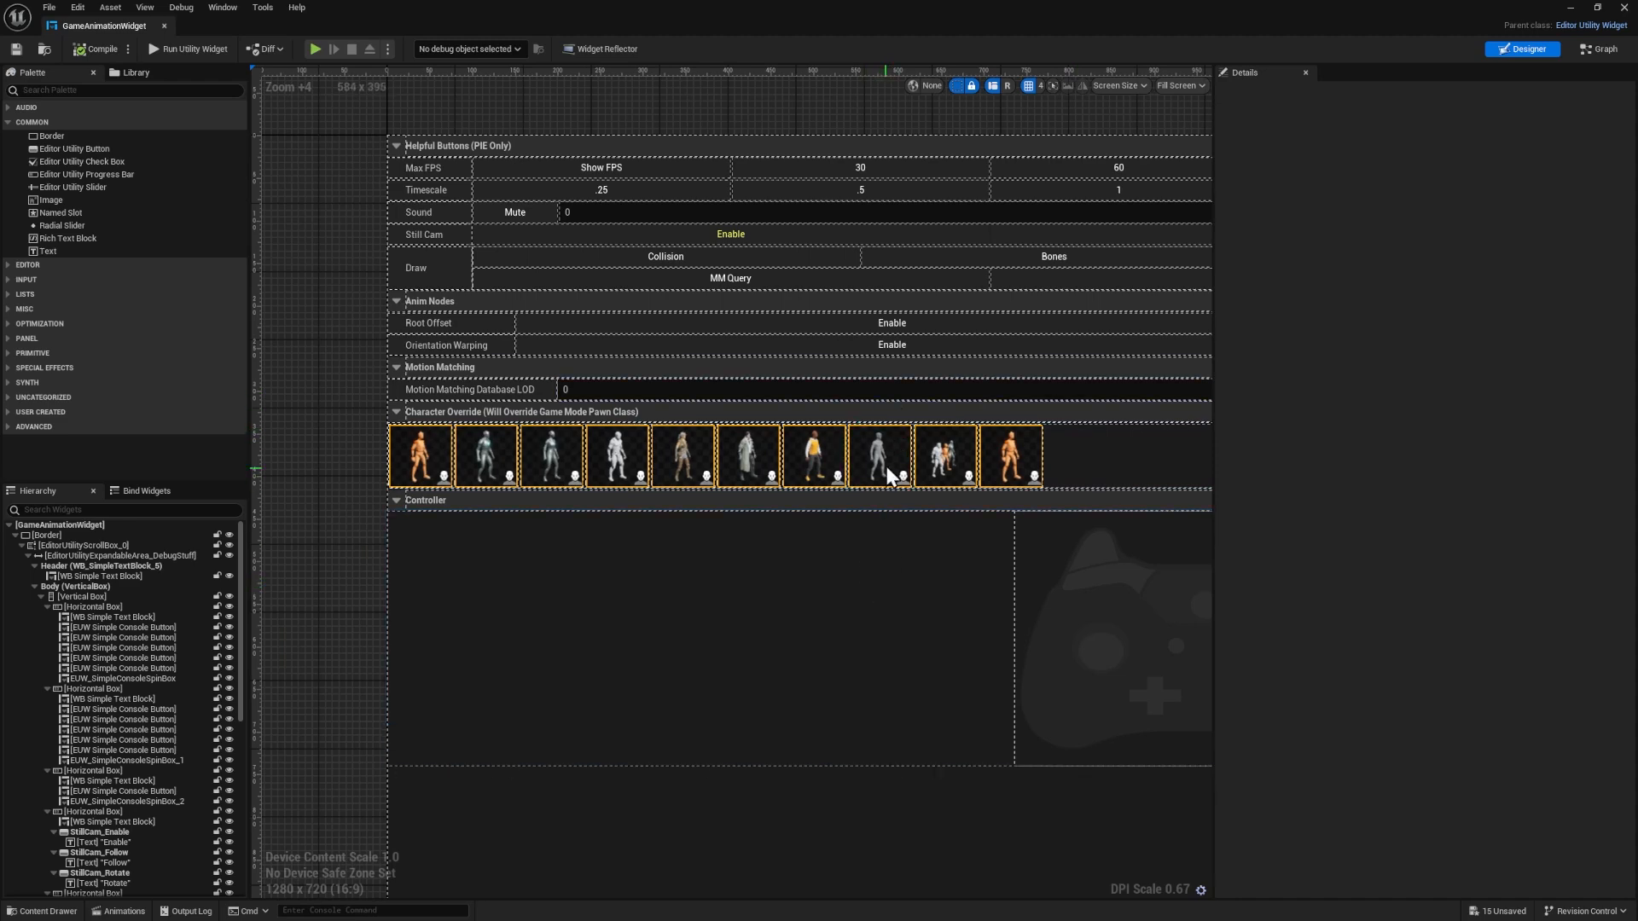
click(883, 443)
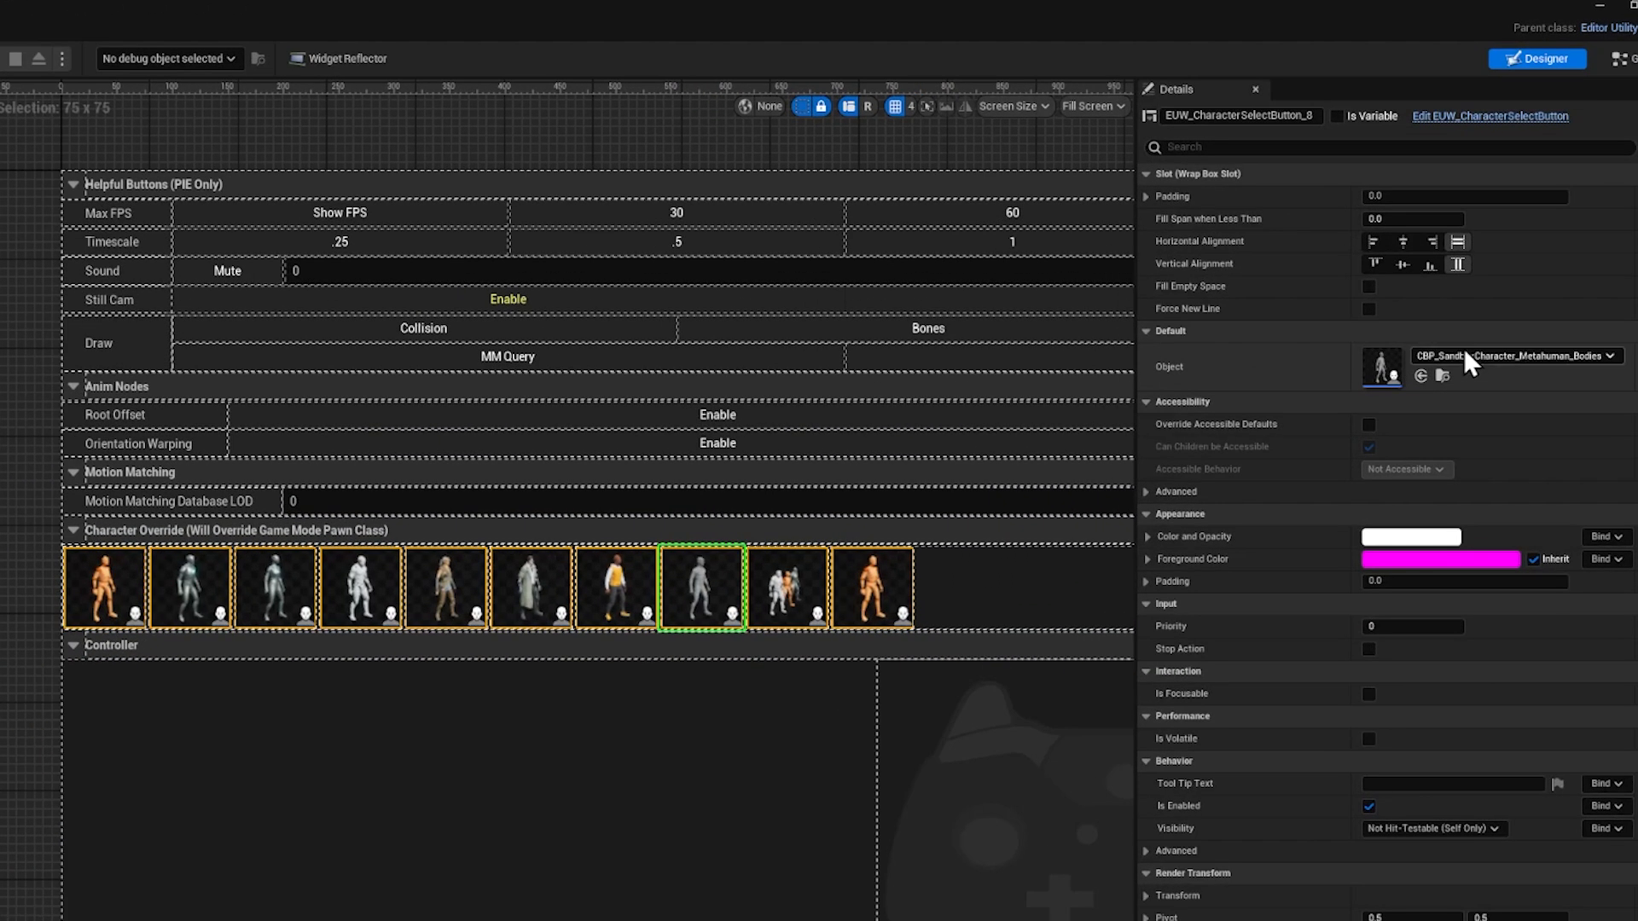
click(1482, 355)
text(skel)
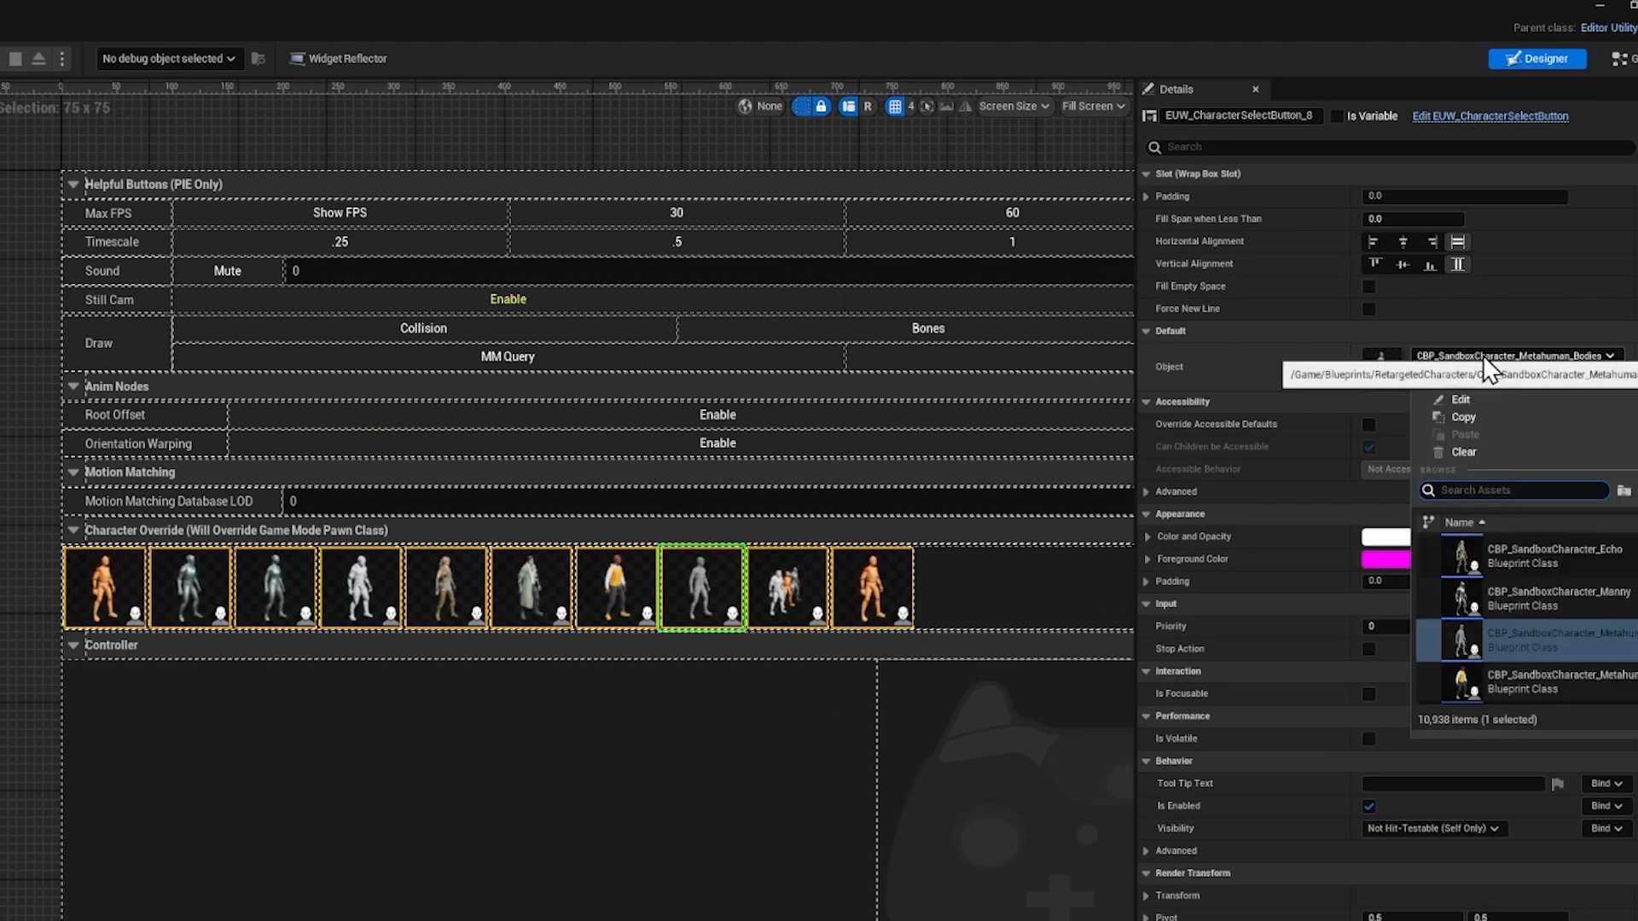
text(warr)
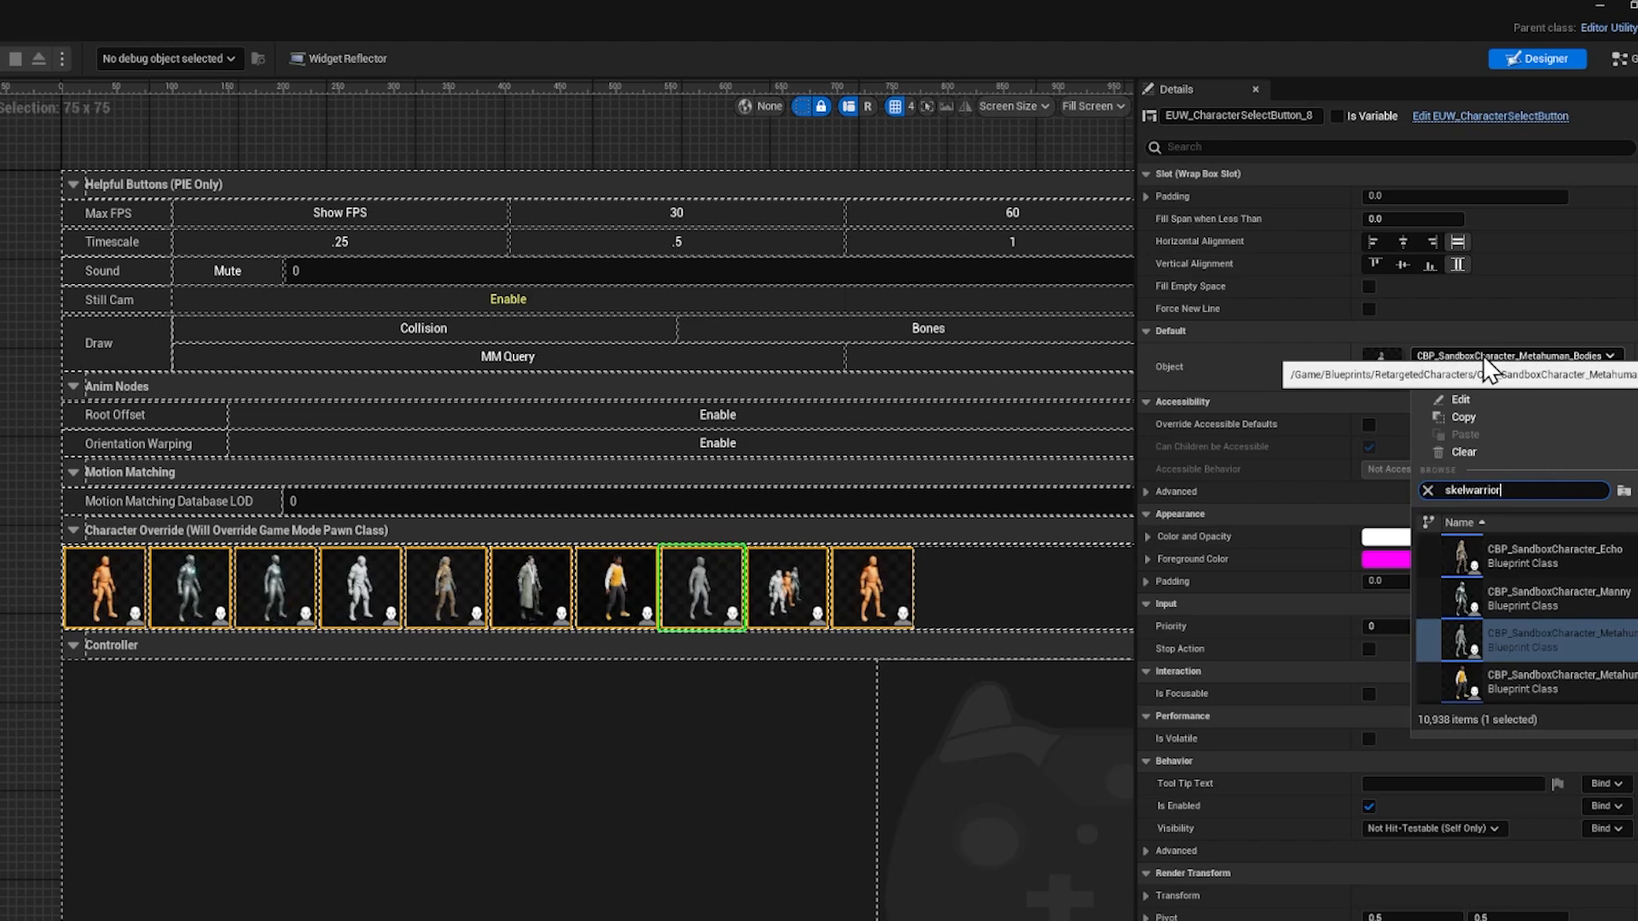
text(ior)
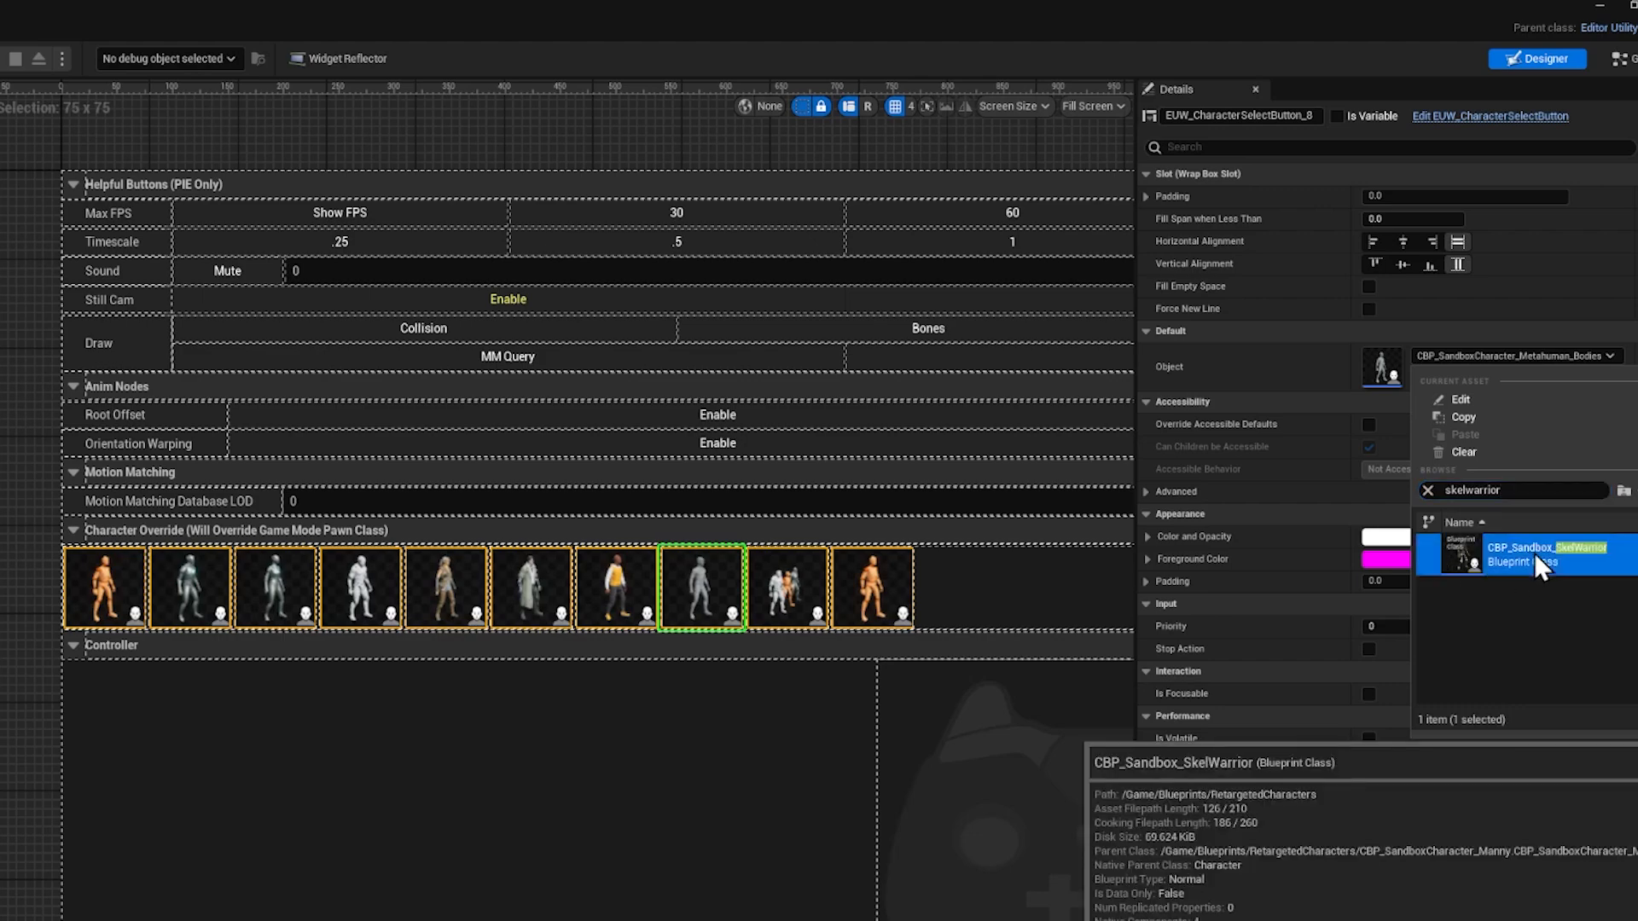
click(1534, 553)
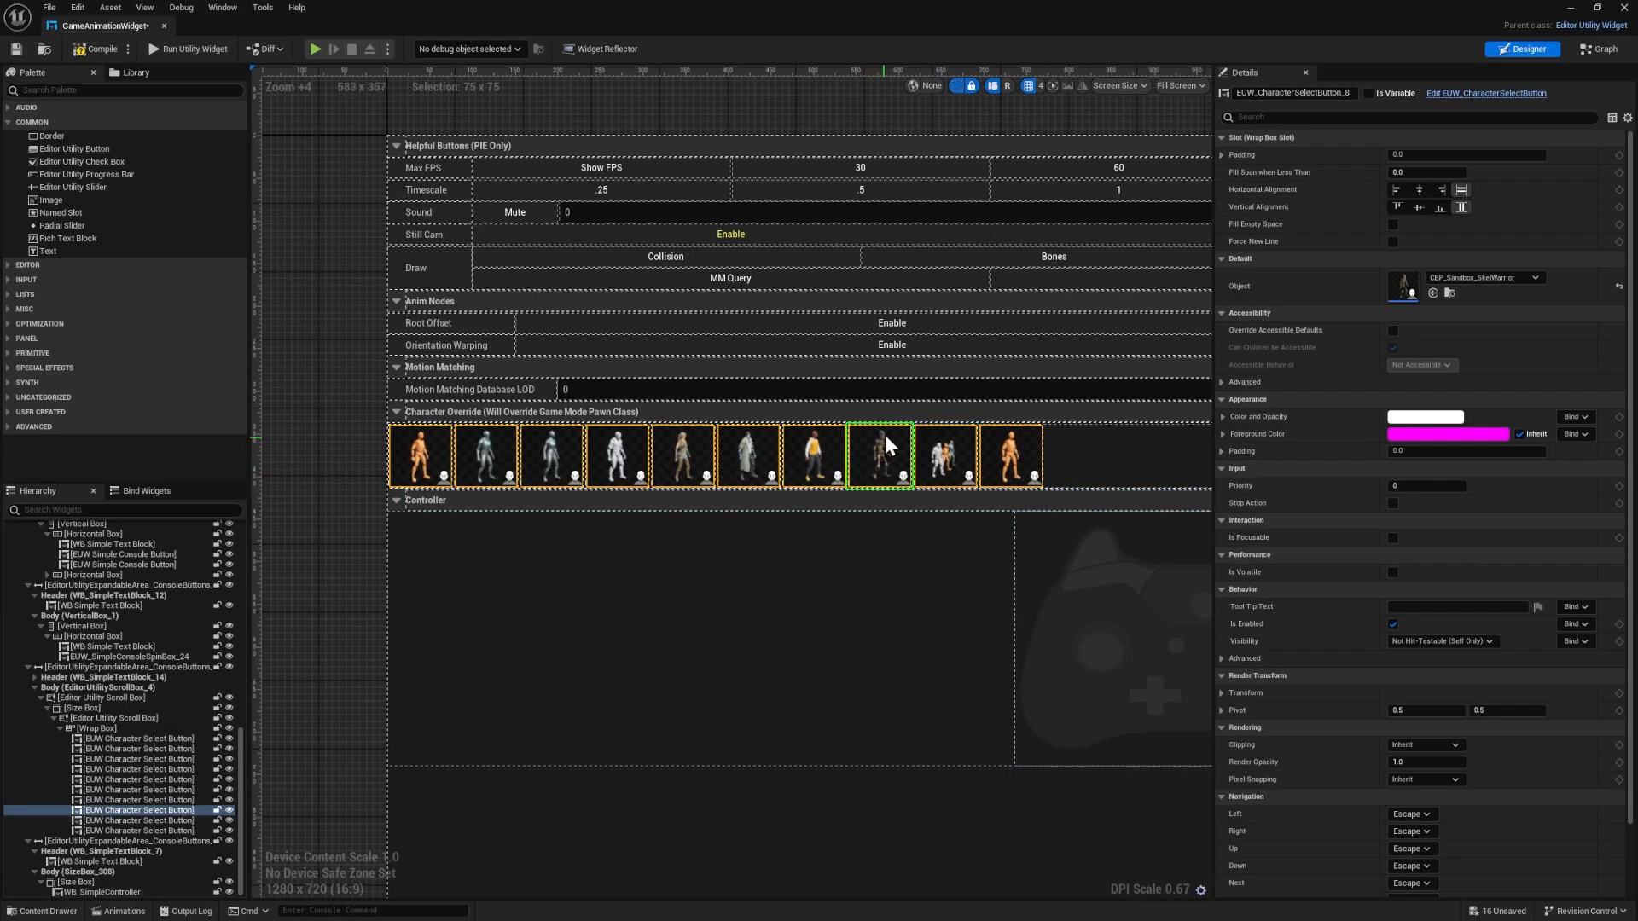
click(90, 53)
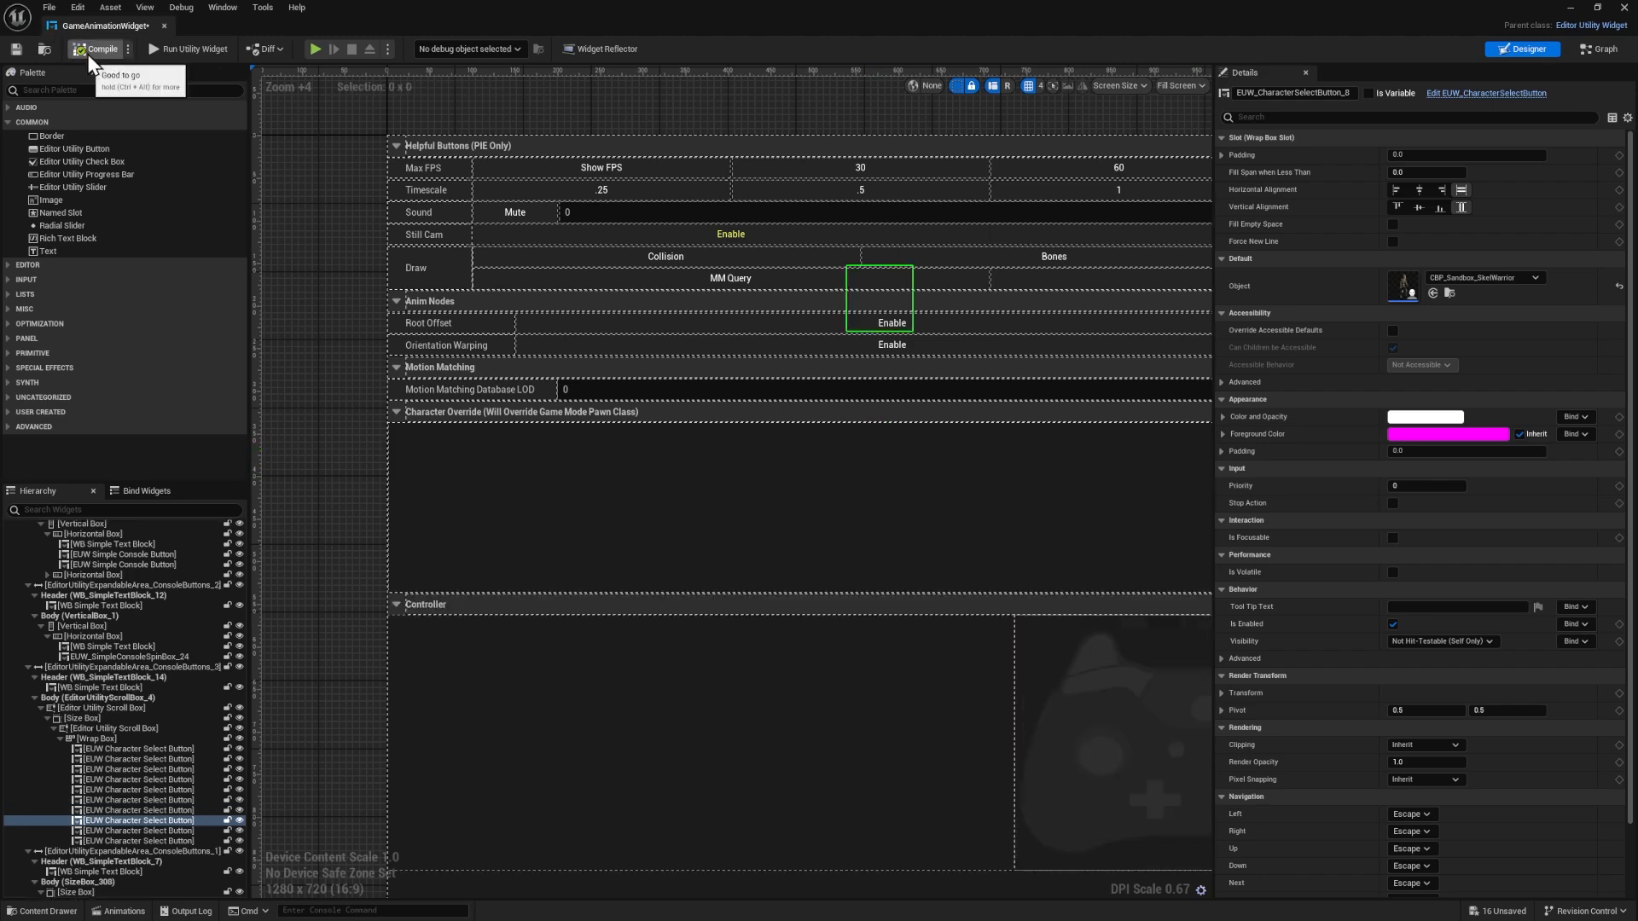
click(19, 50)
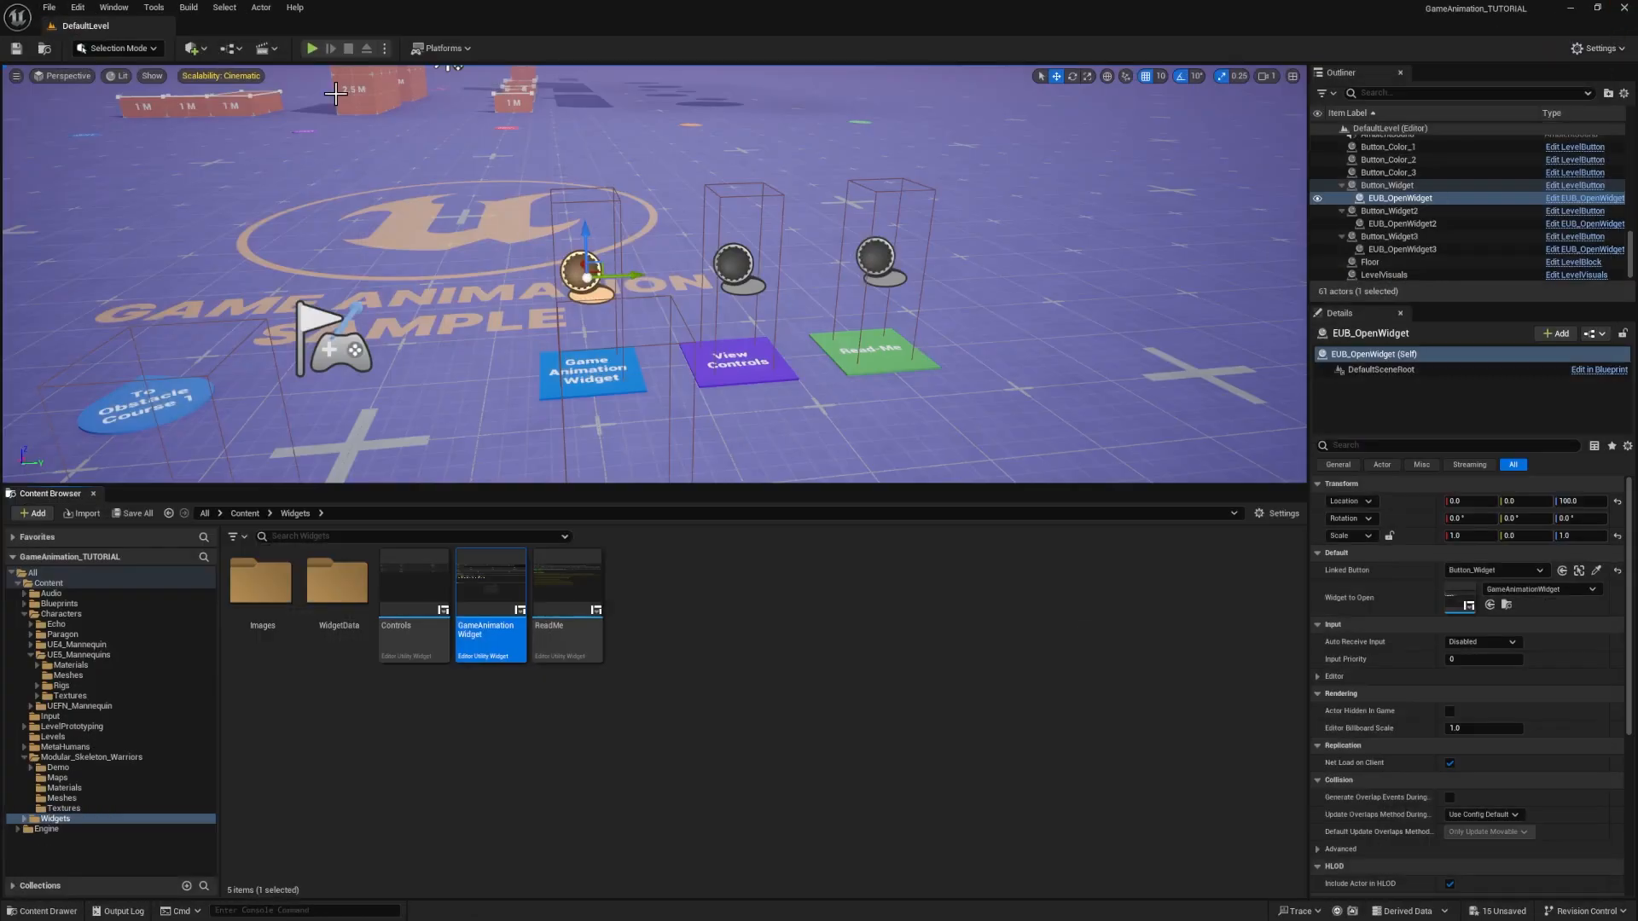
- Play the level, walk onto the Game Animation Widget pad, and switch the character to CBP_Sandbox_SkelWarrior
click(312, 49)
click(426, 256)
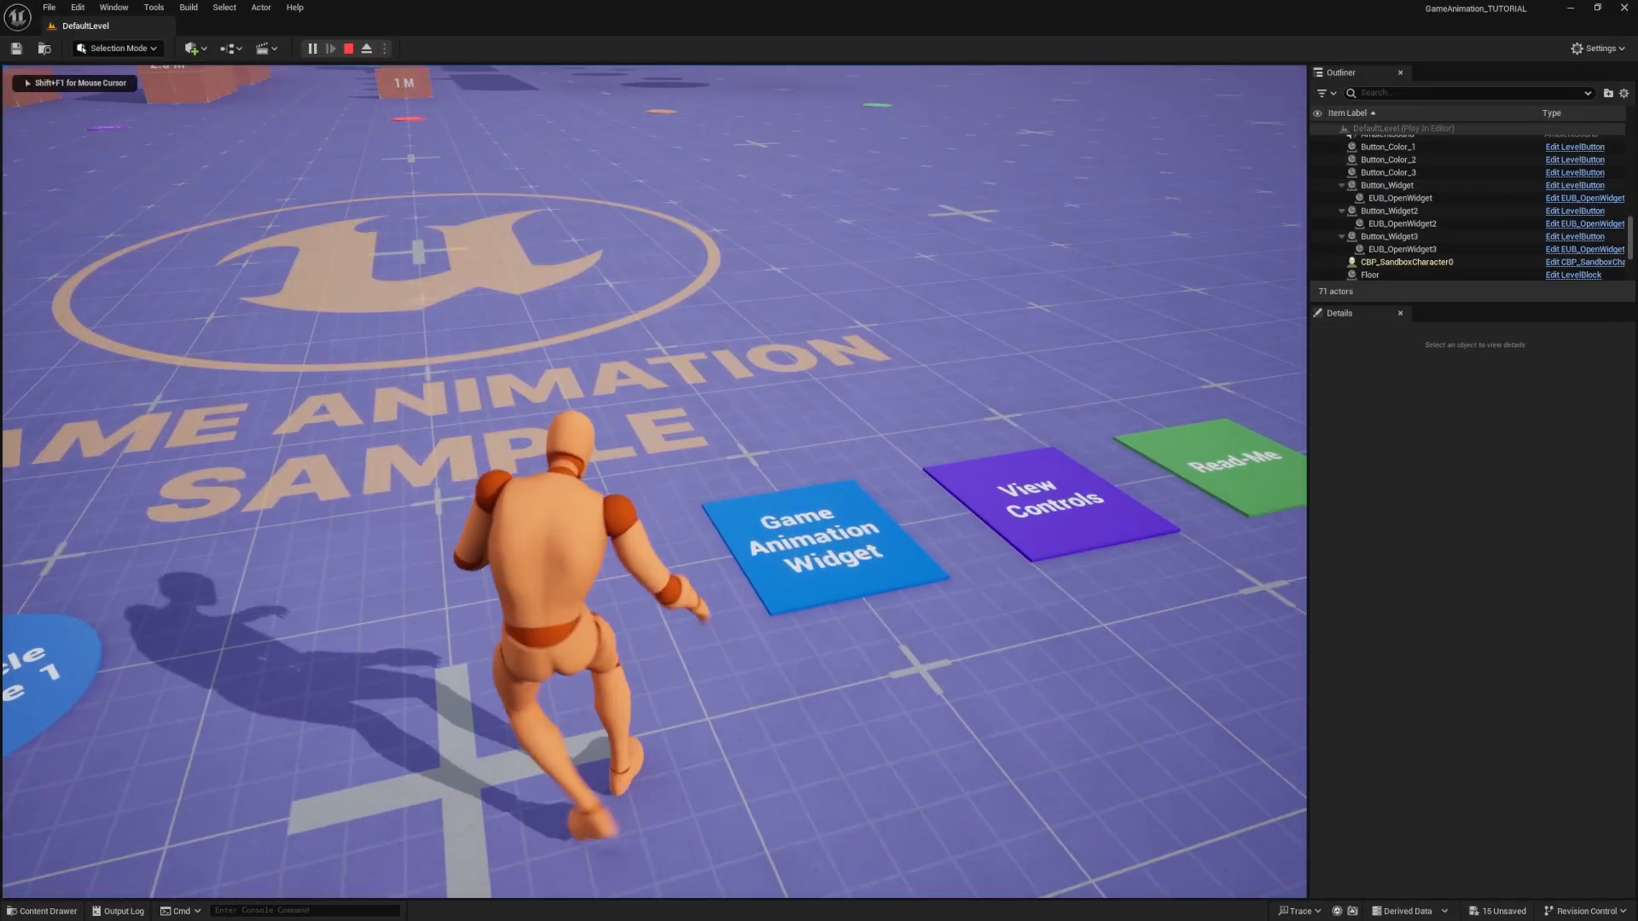
key(d)
key(w)
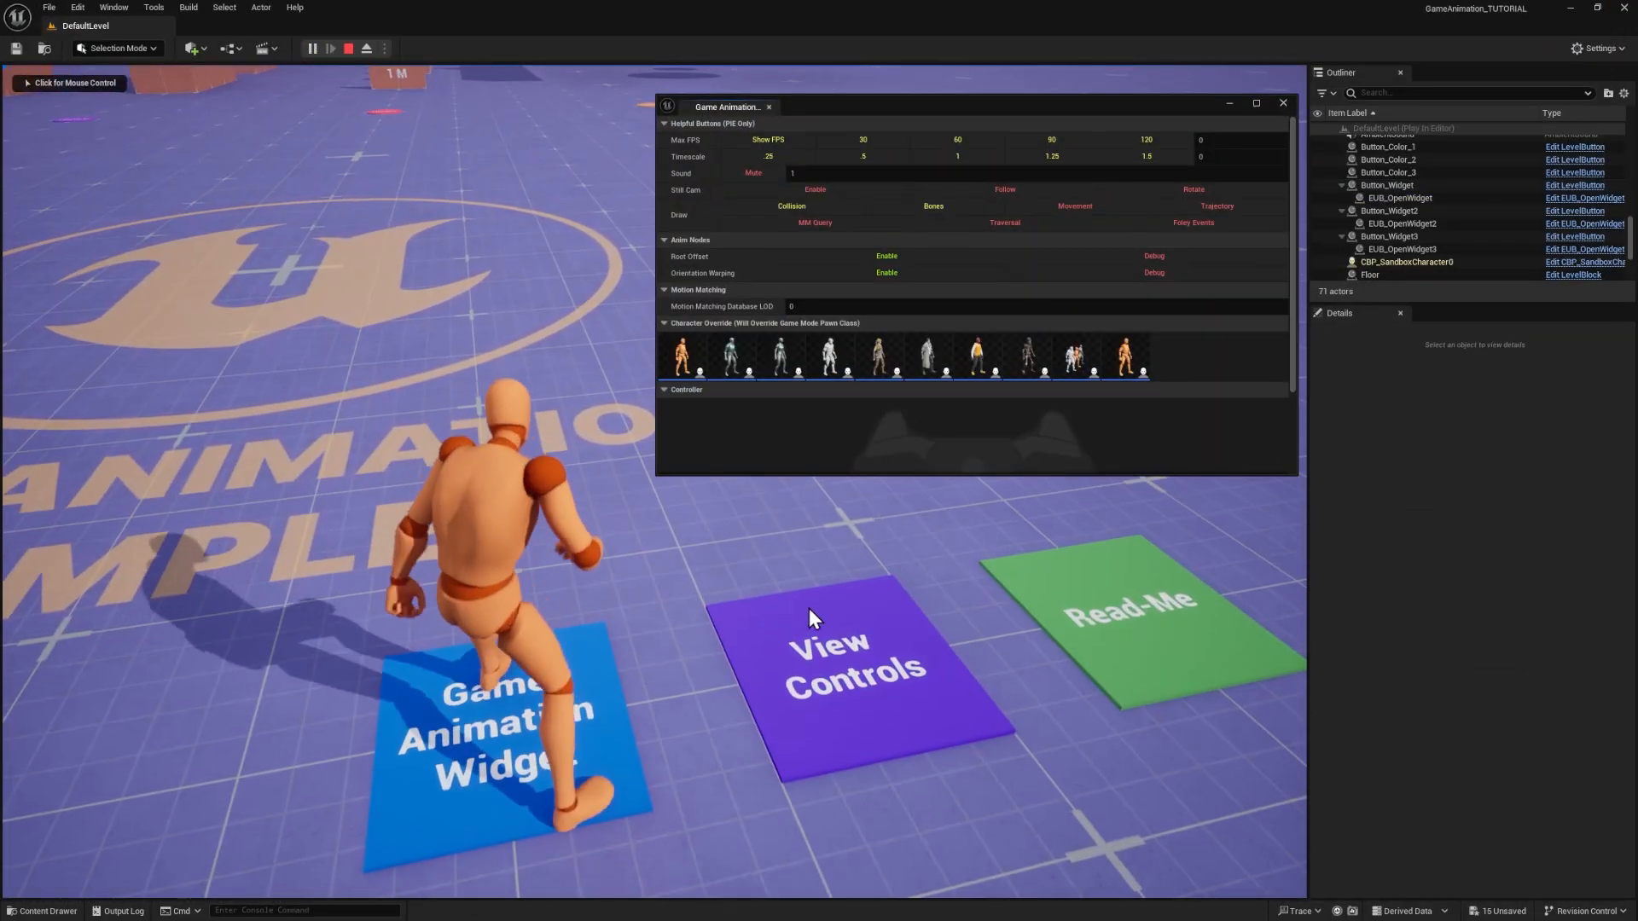
click(1029, 355)
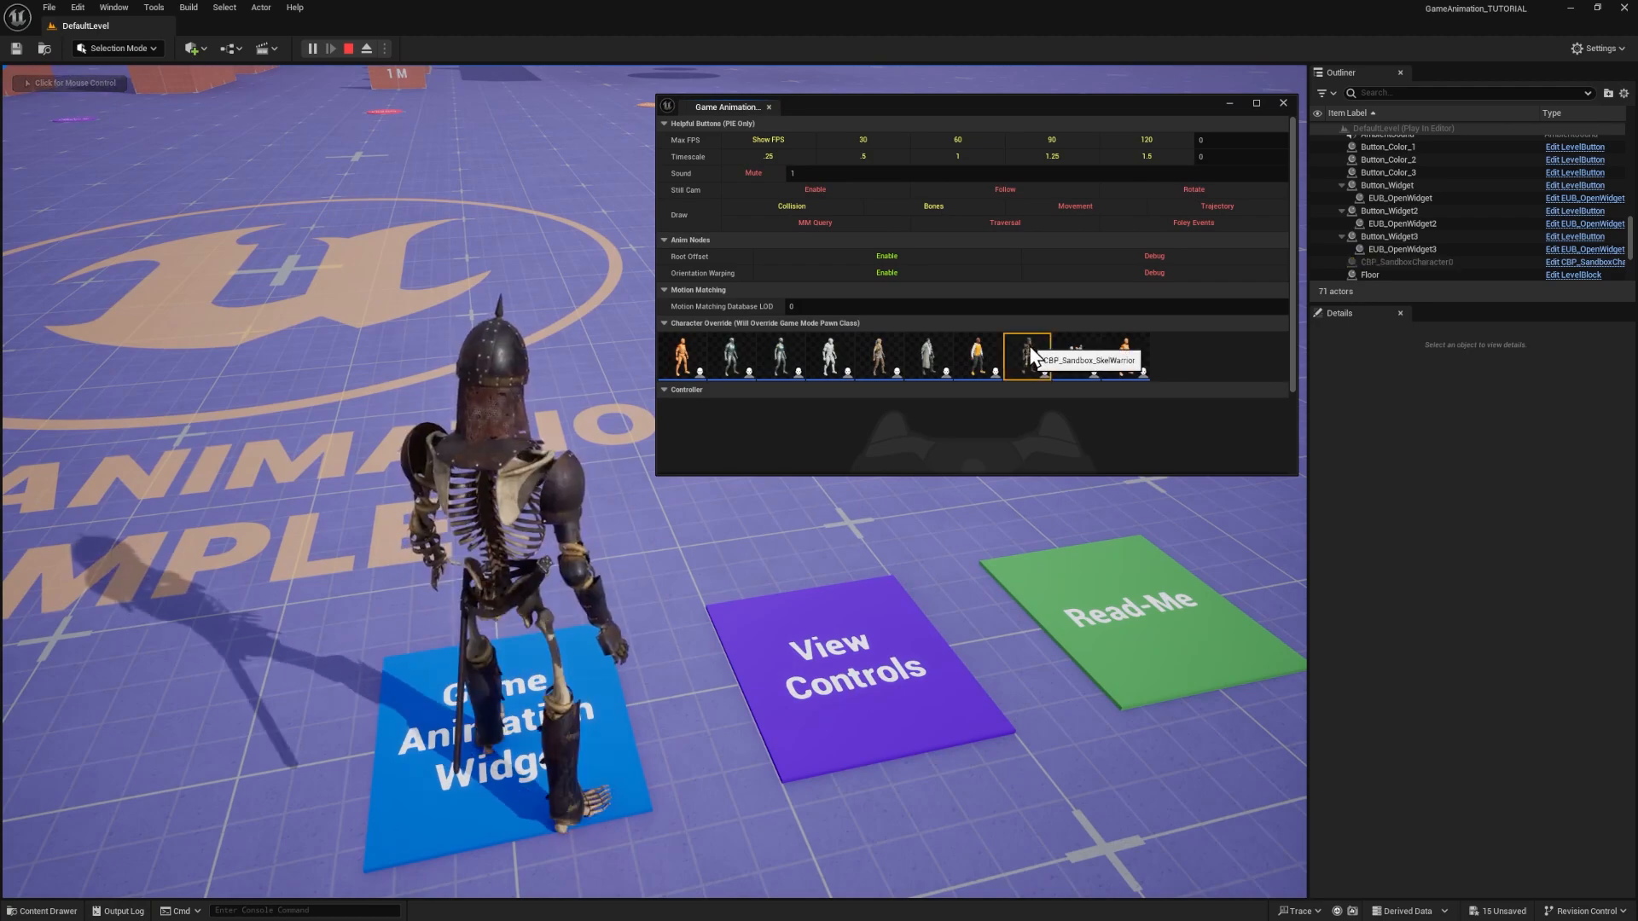
click(1282, 102)
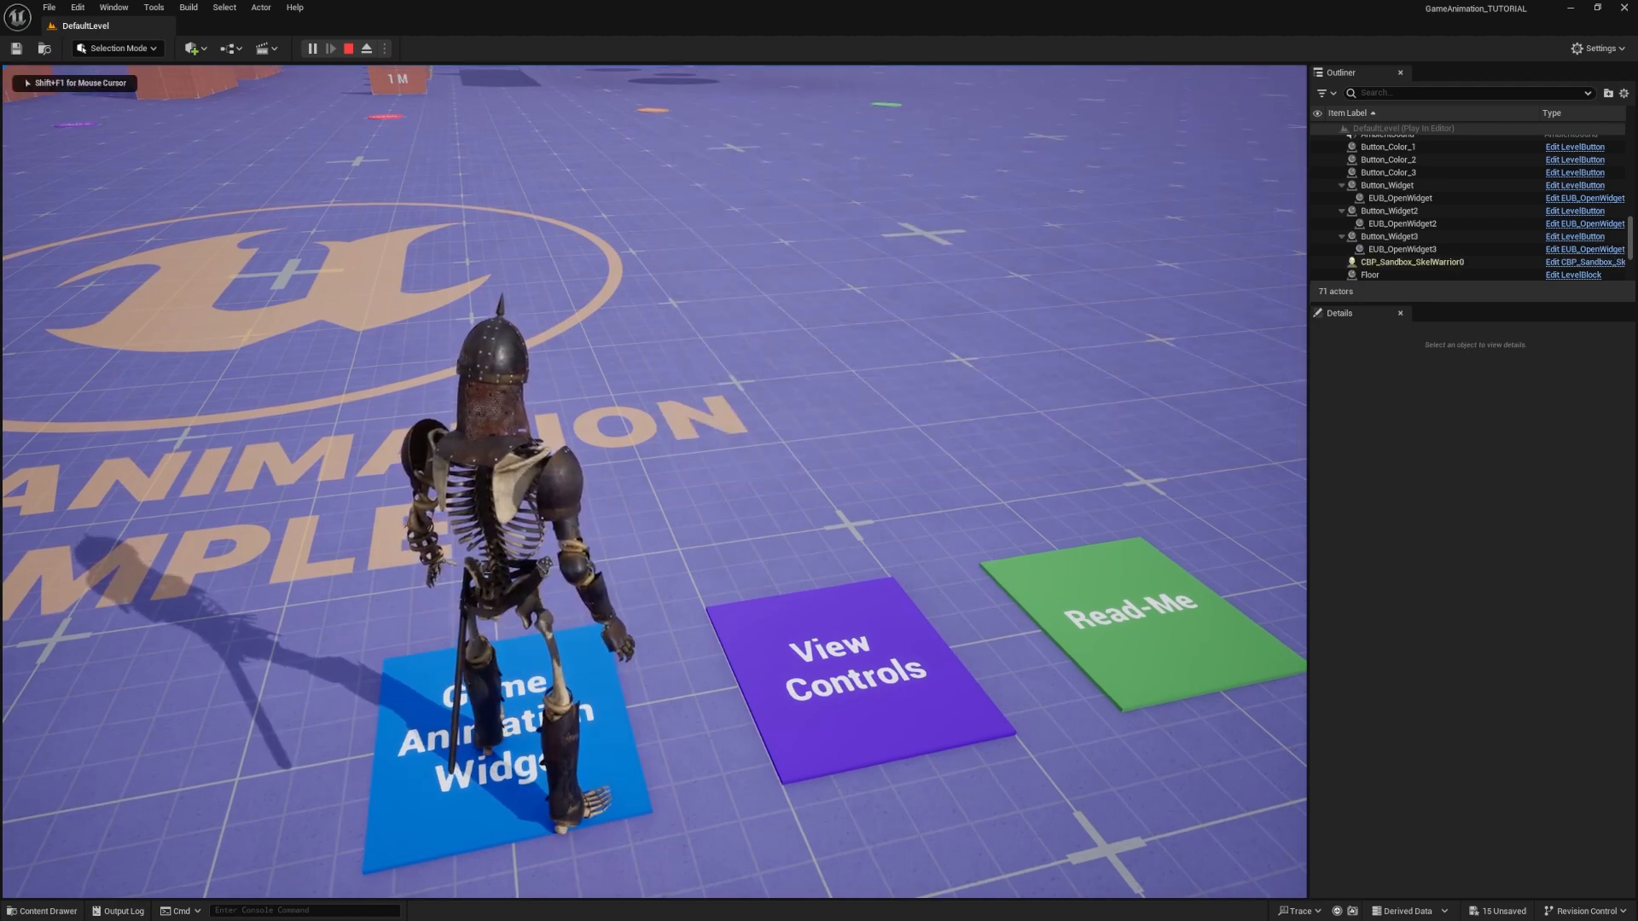
- Run the skeleton warrior through the level, vaulting and climbing the 1 M and 2.5 M blocks to check its animations
key(w)
key(w)
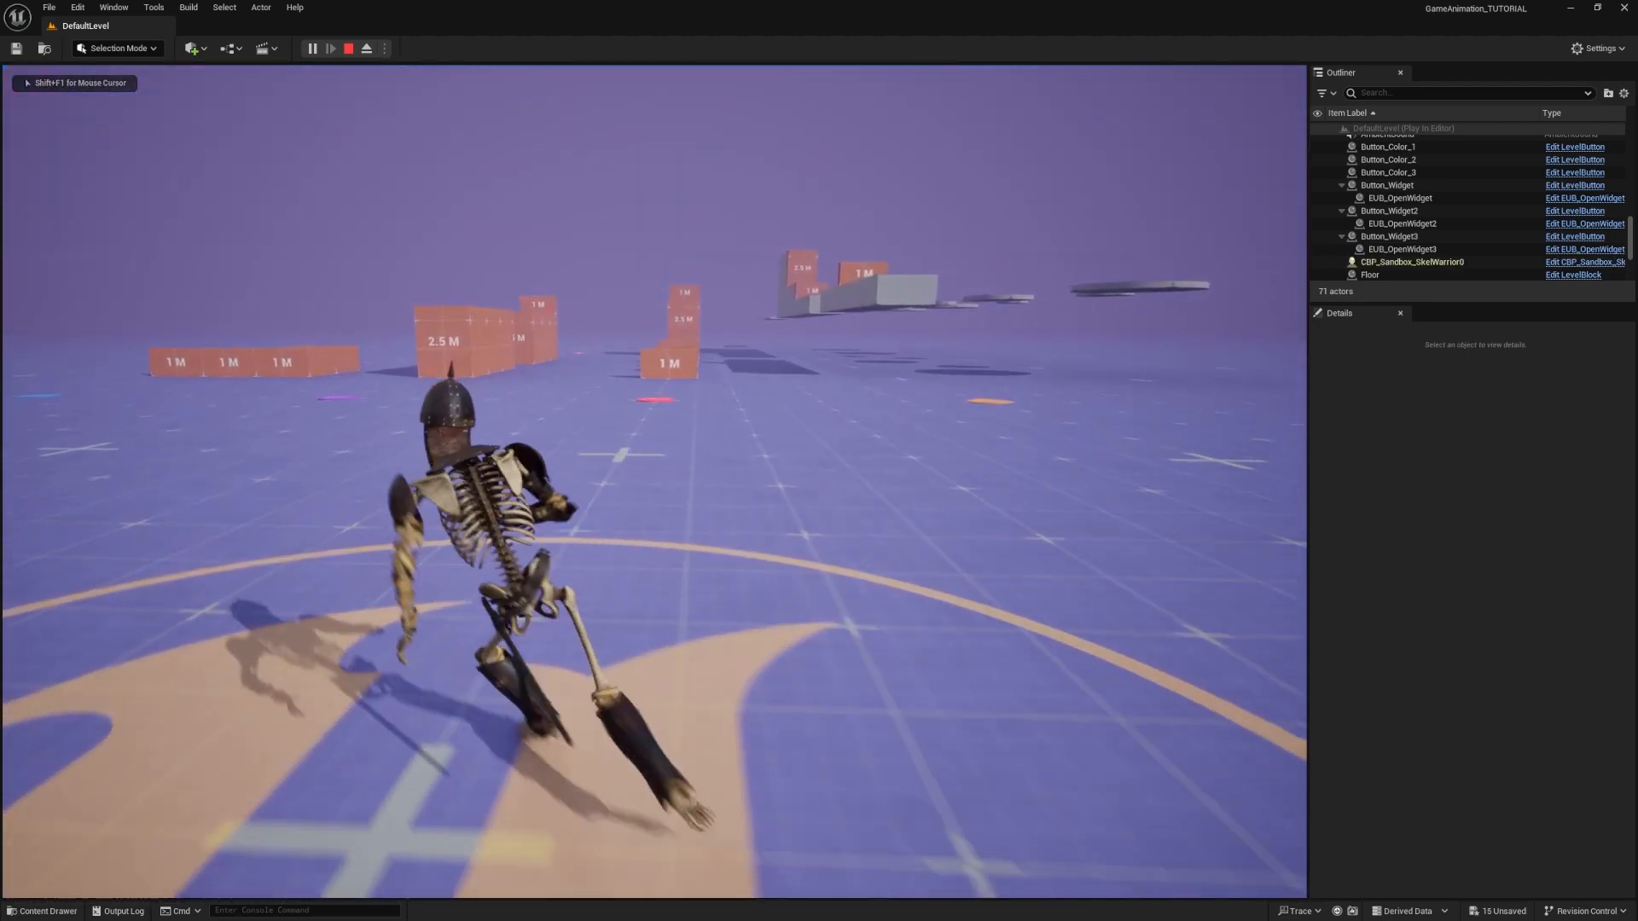
key(w)
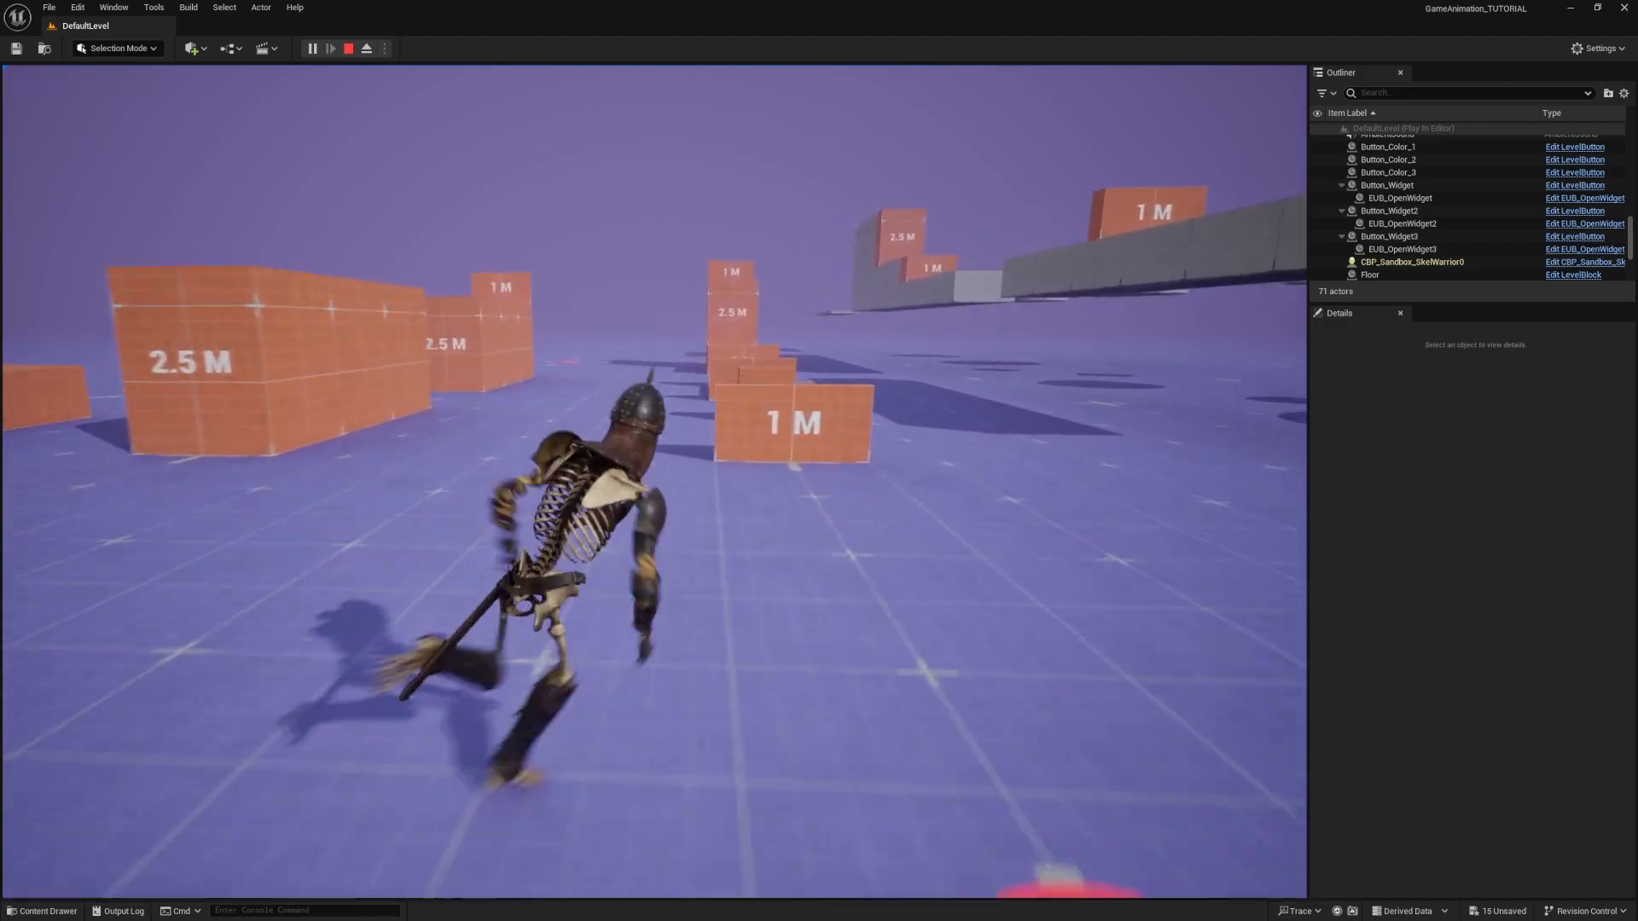
key(w)
key(space)
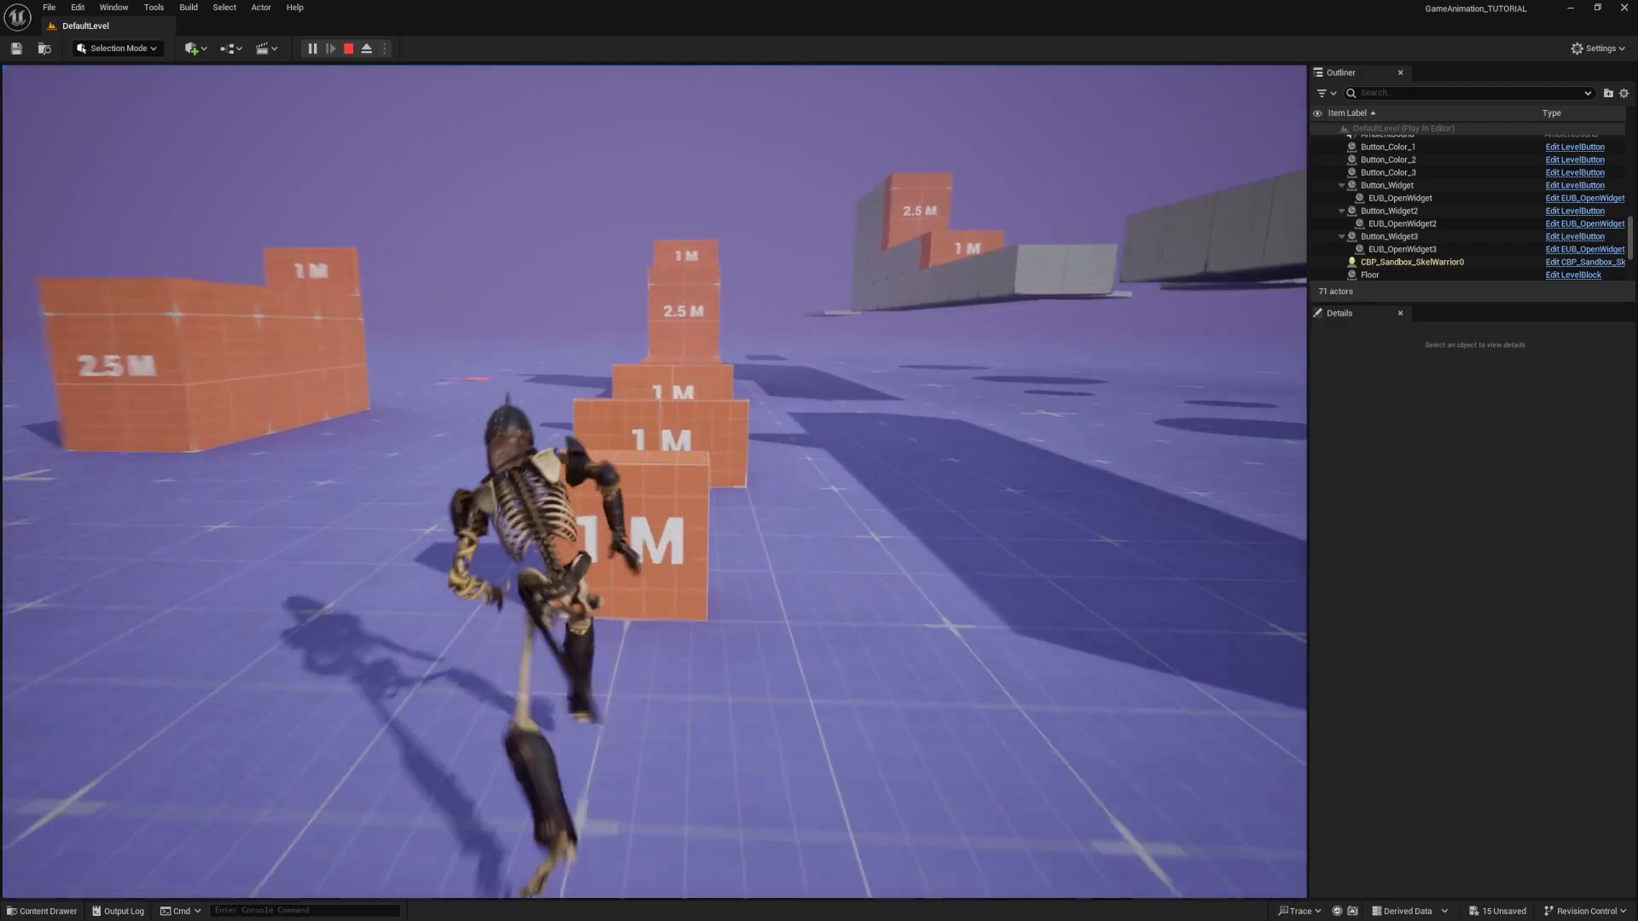
key(space)
key(w)
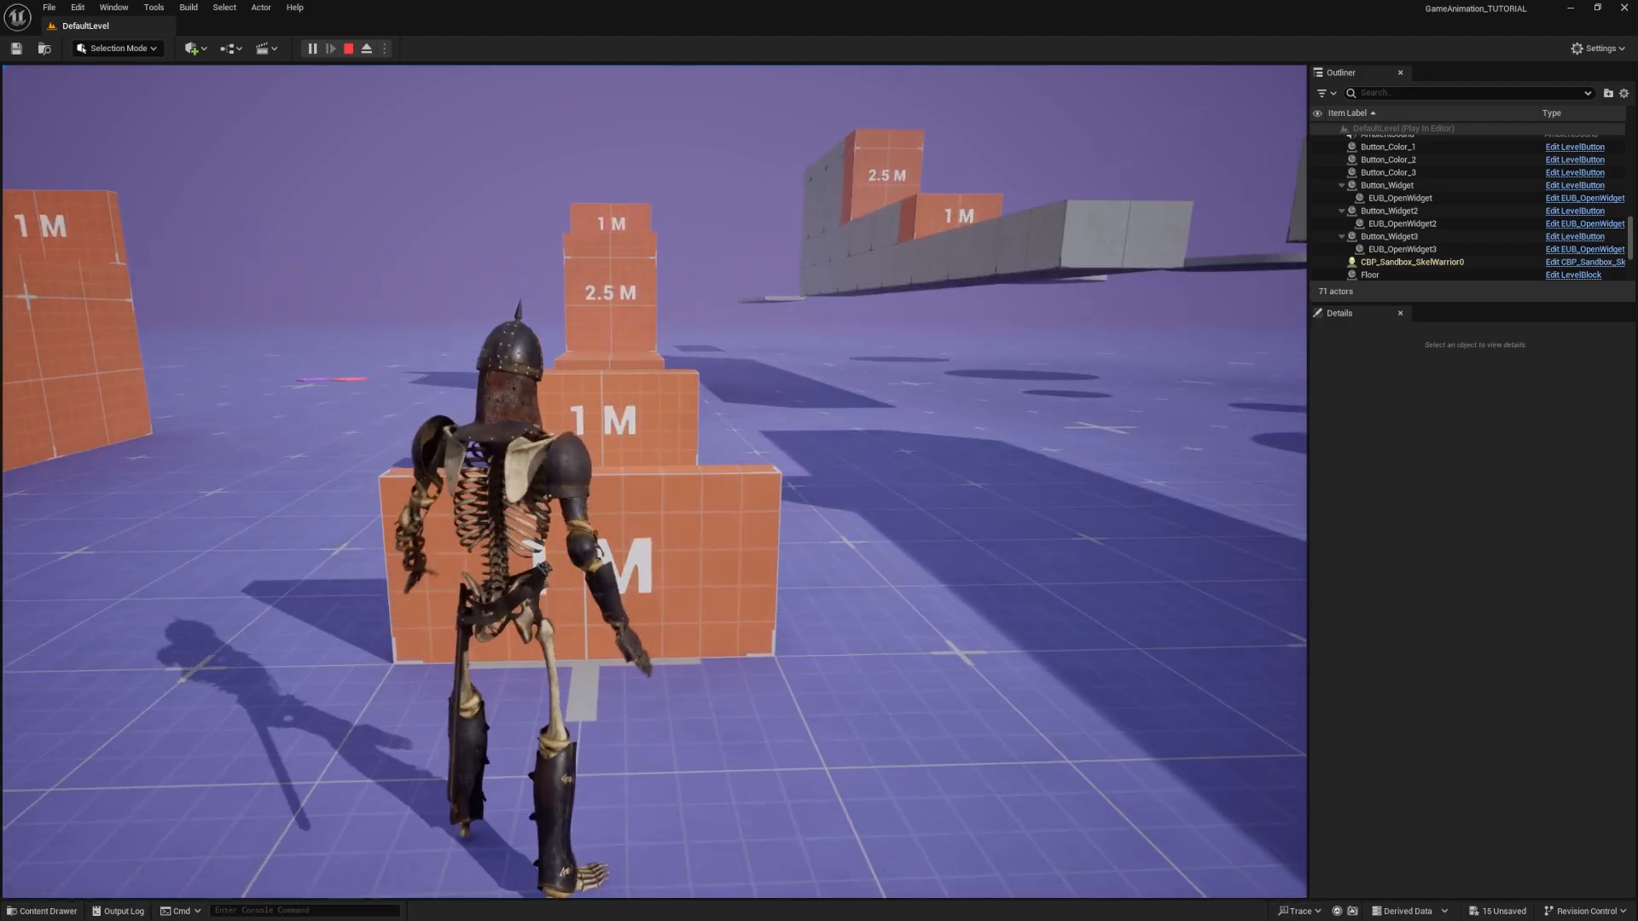
key(w)
key(space)
key(space)
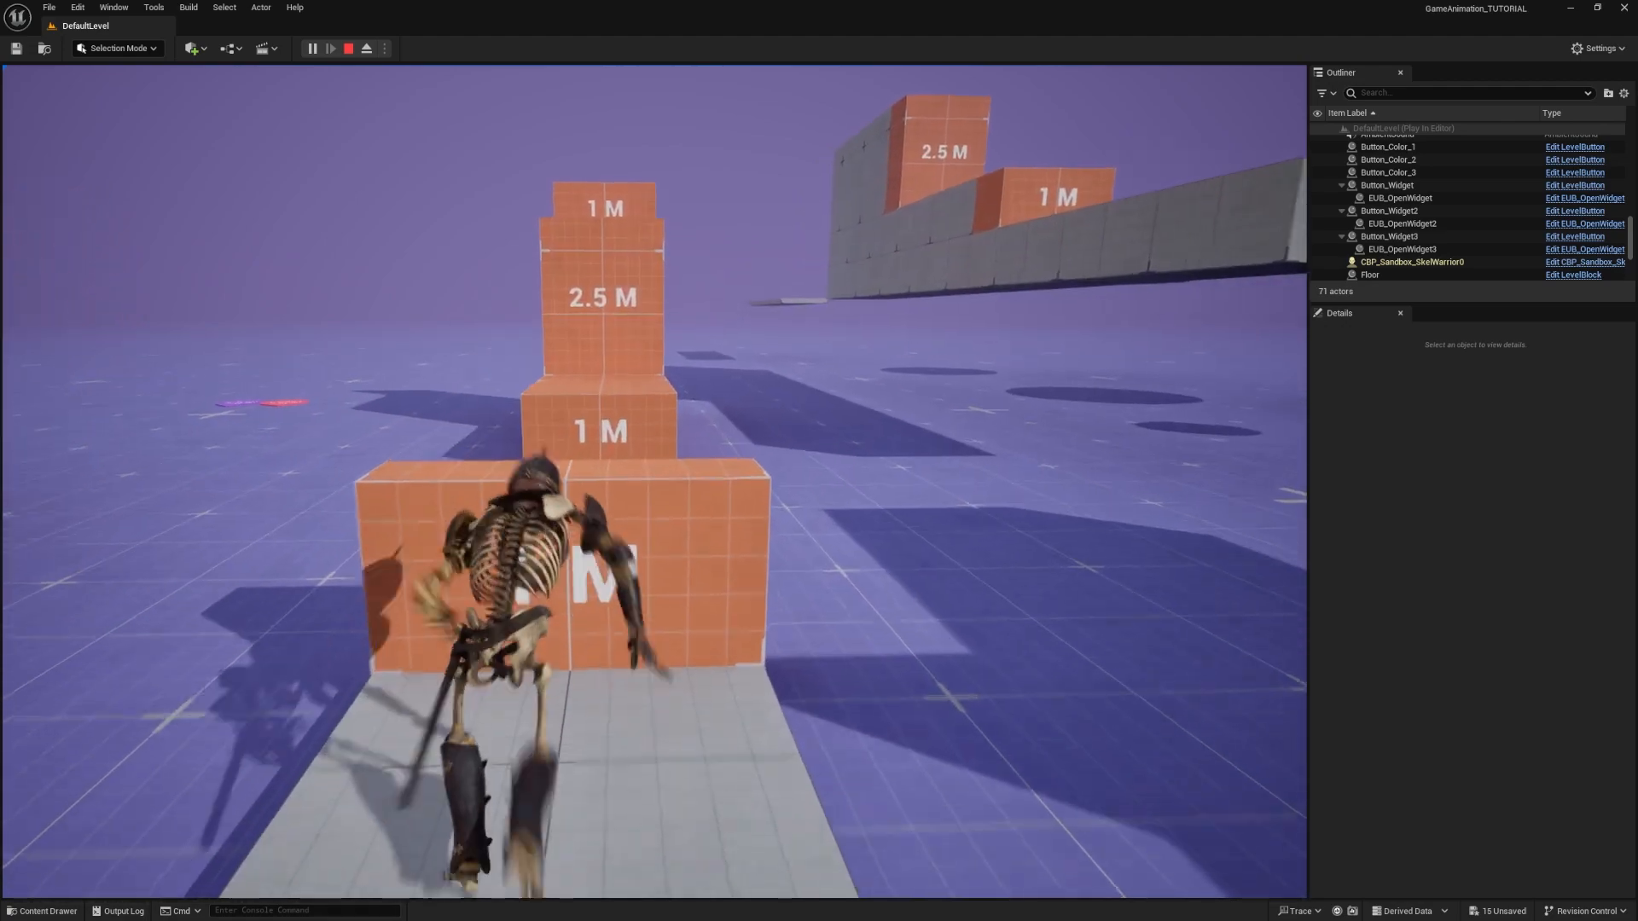
key(w)
key(space)
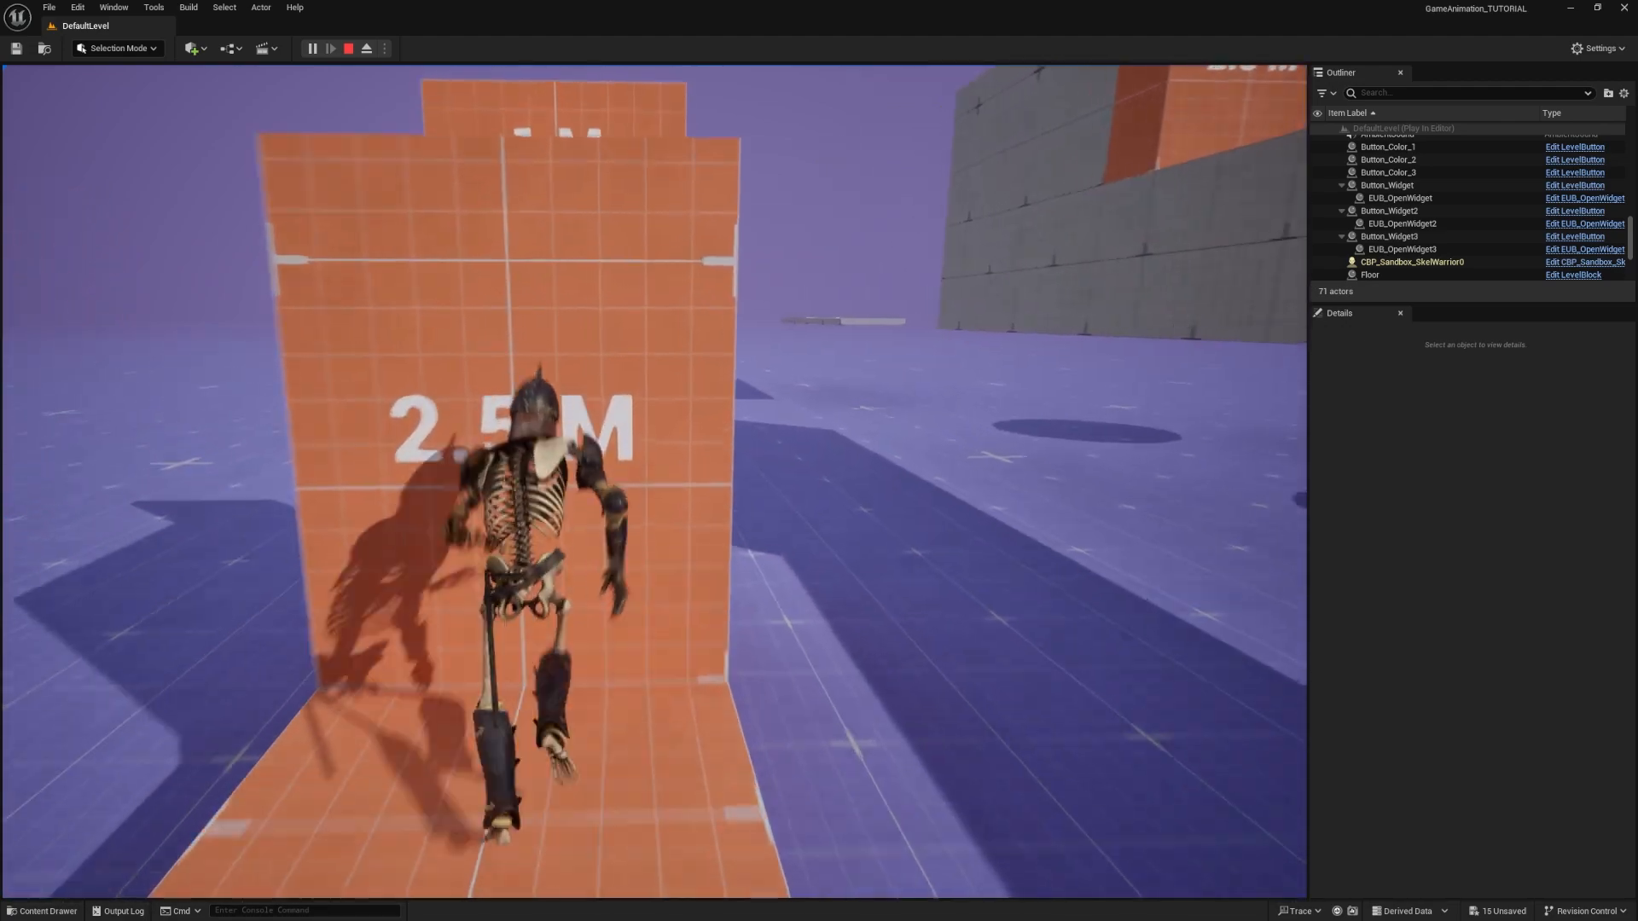
key(space)
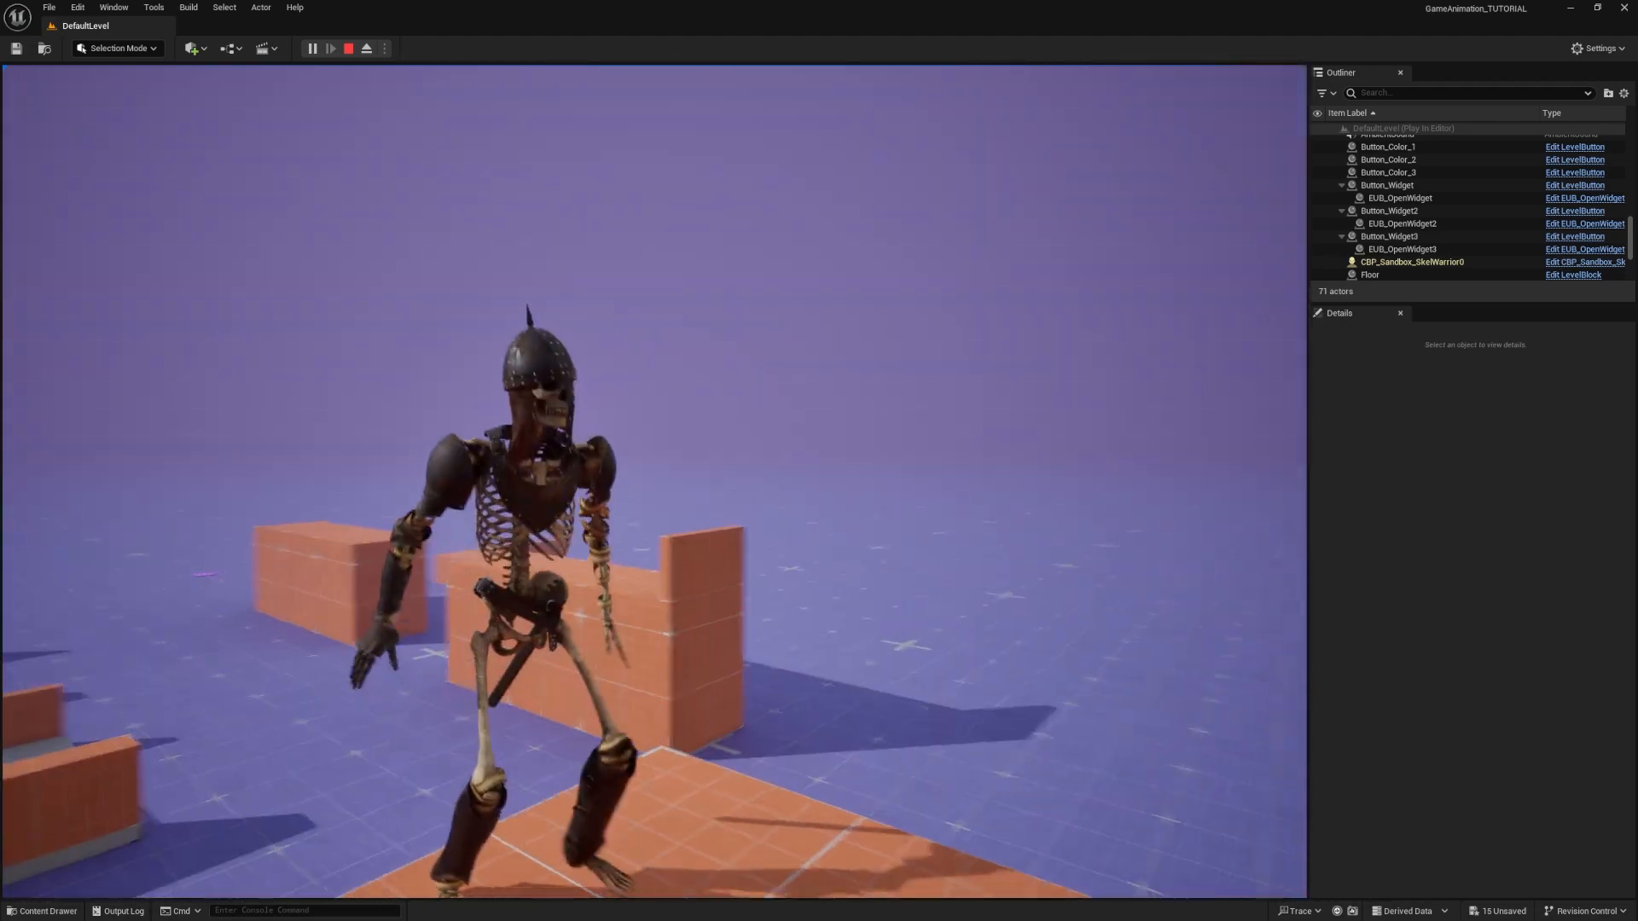
key(w)
key(space)
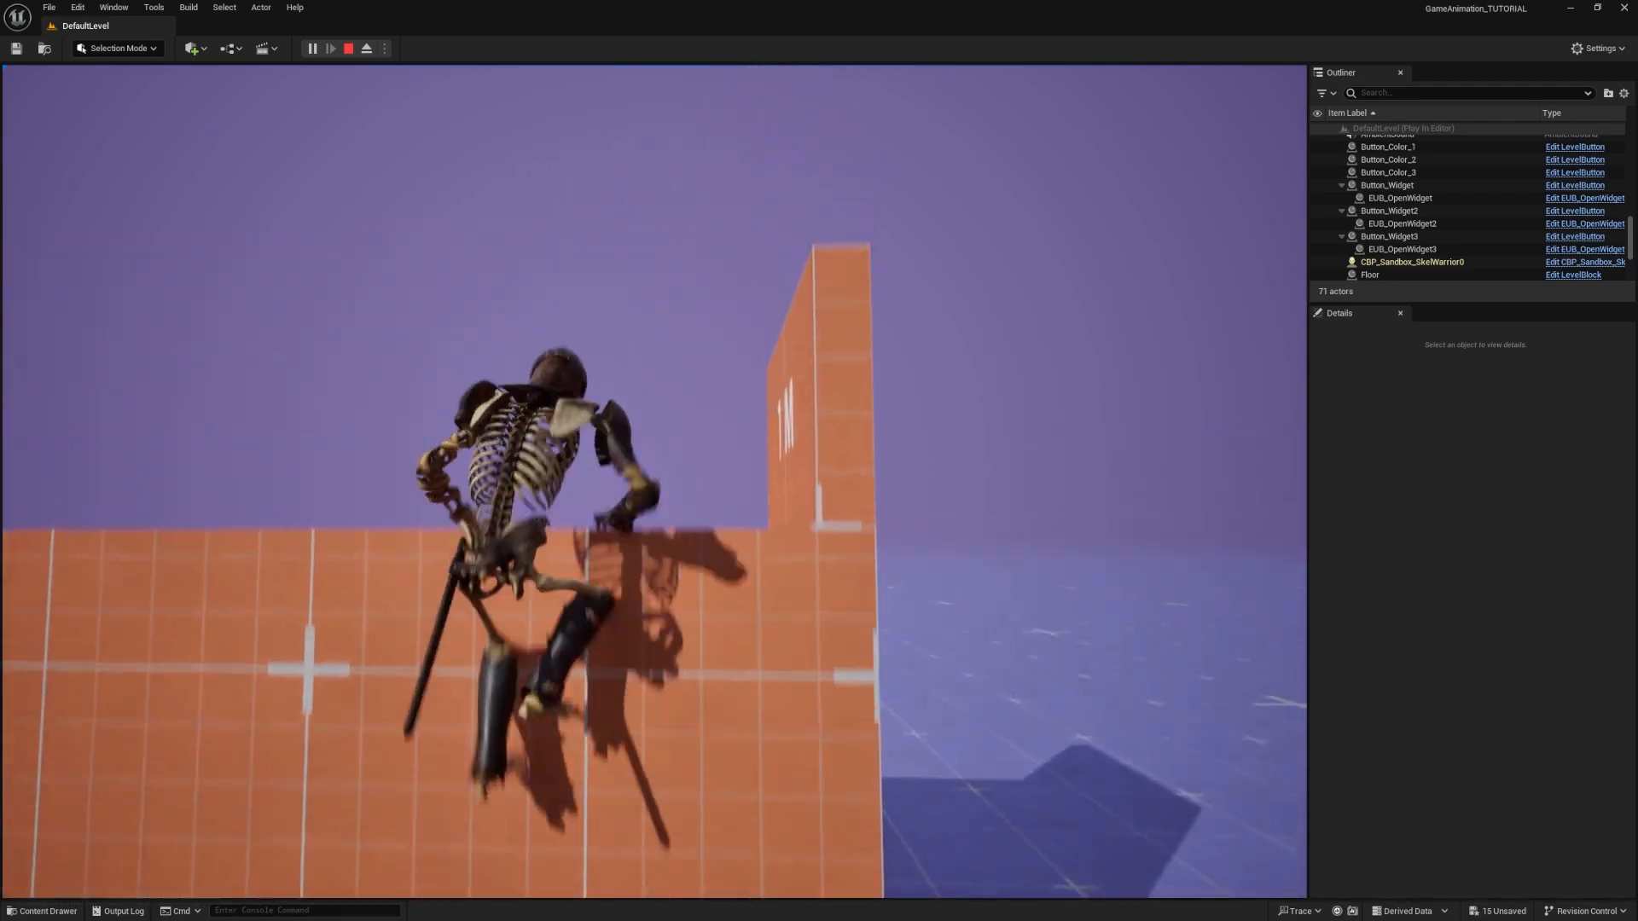
key(w)
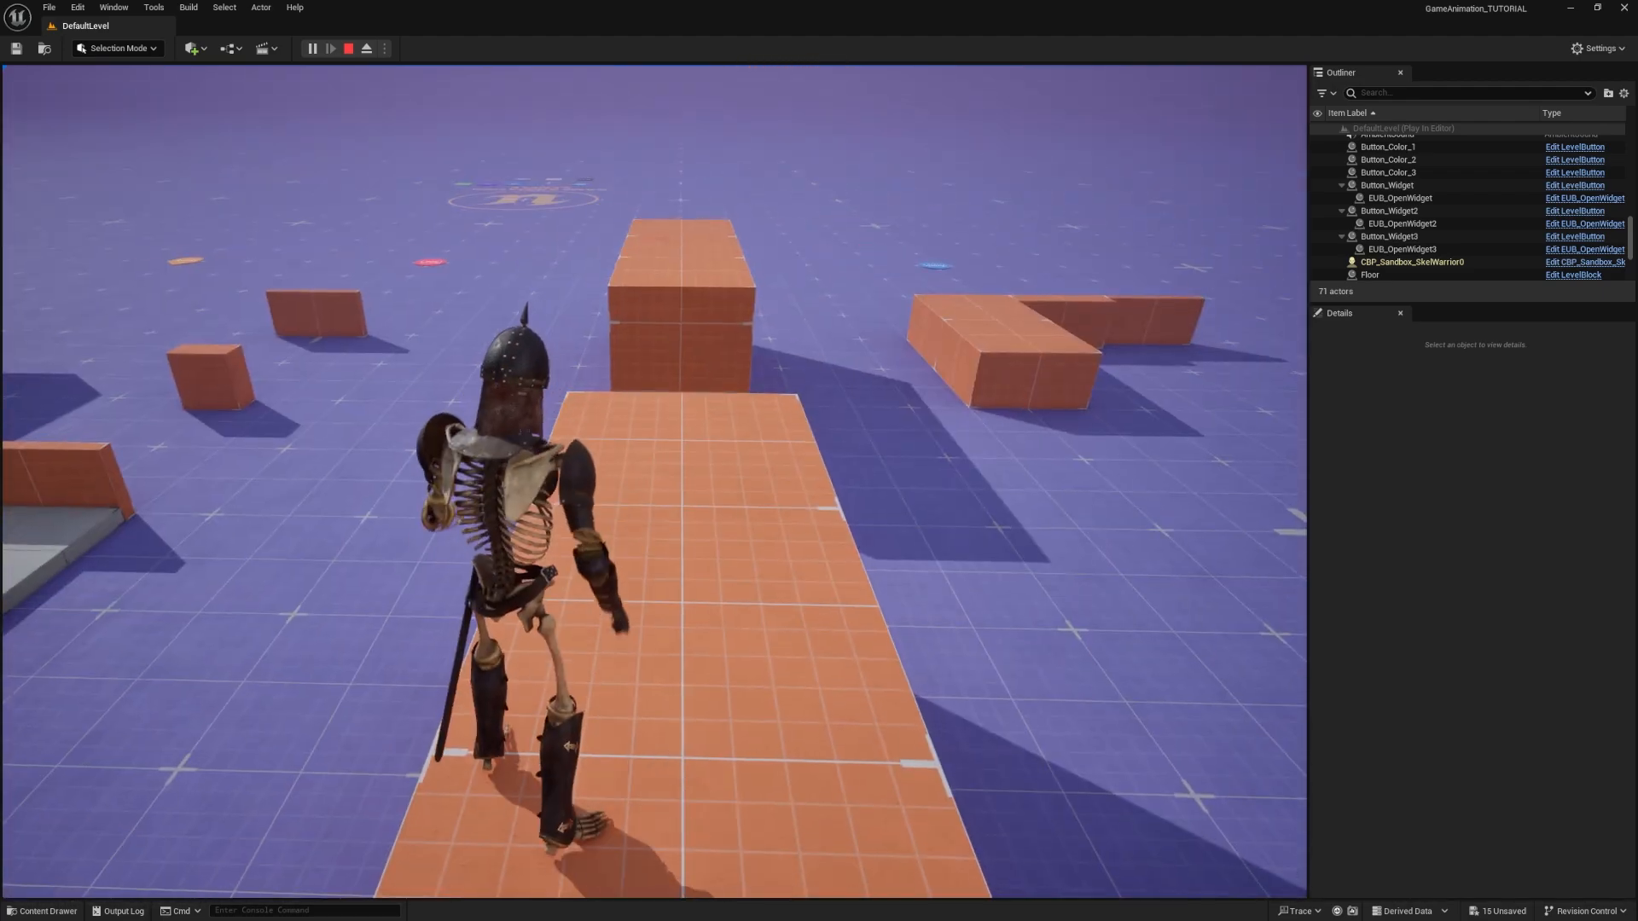
key(w)
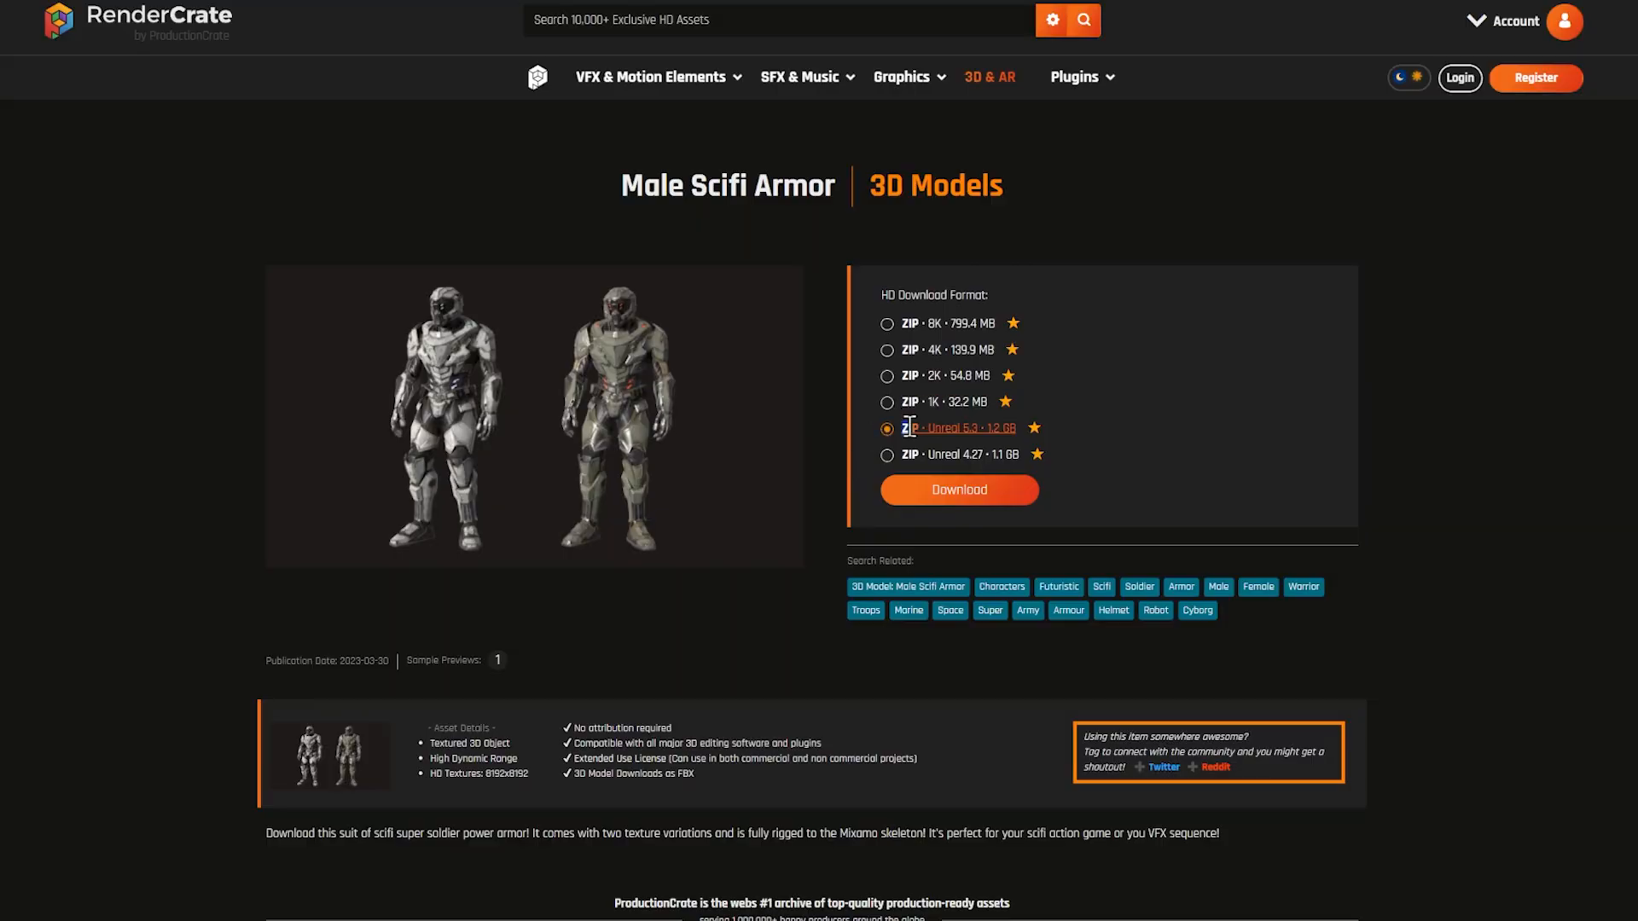
- On the RenderCrate website, examine the Unreal 5.3 ZIP download option for Male Scifi Armor and browse the Characters catalogue
drag(901, 429, 1024, 436)
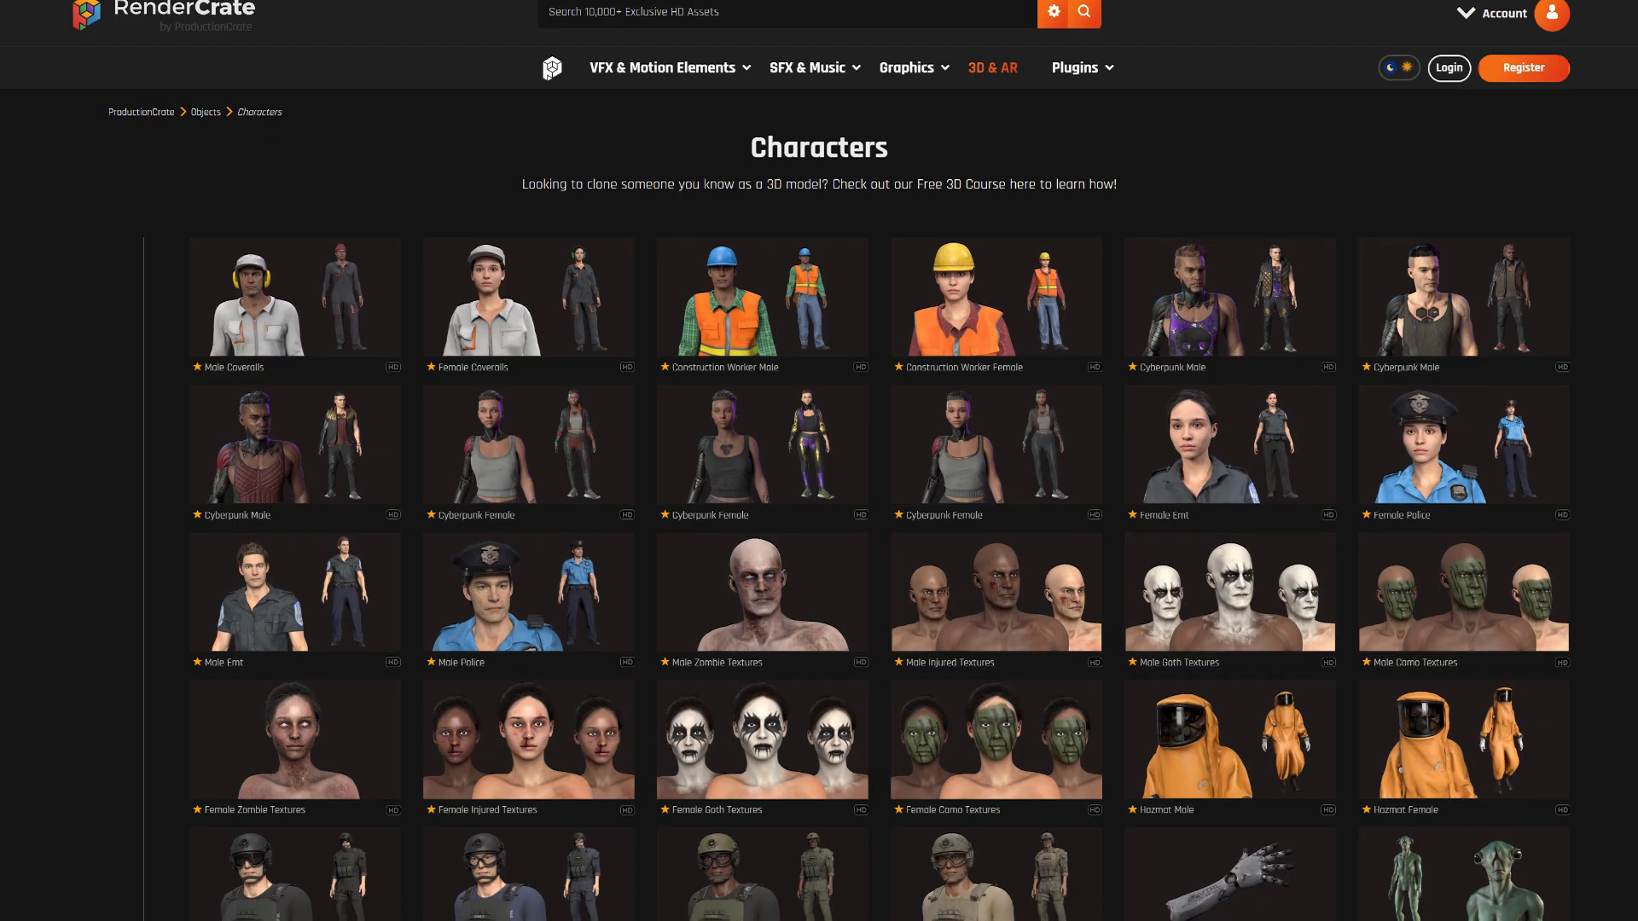
scroll(819, 461, down, 3)
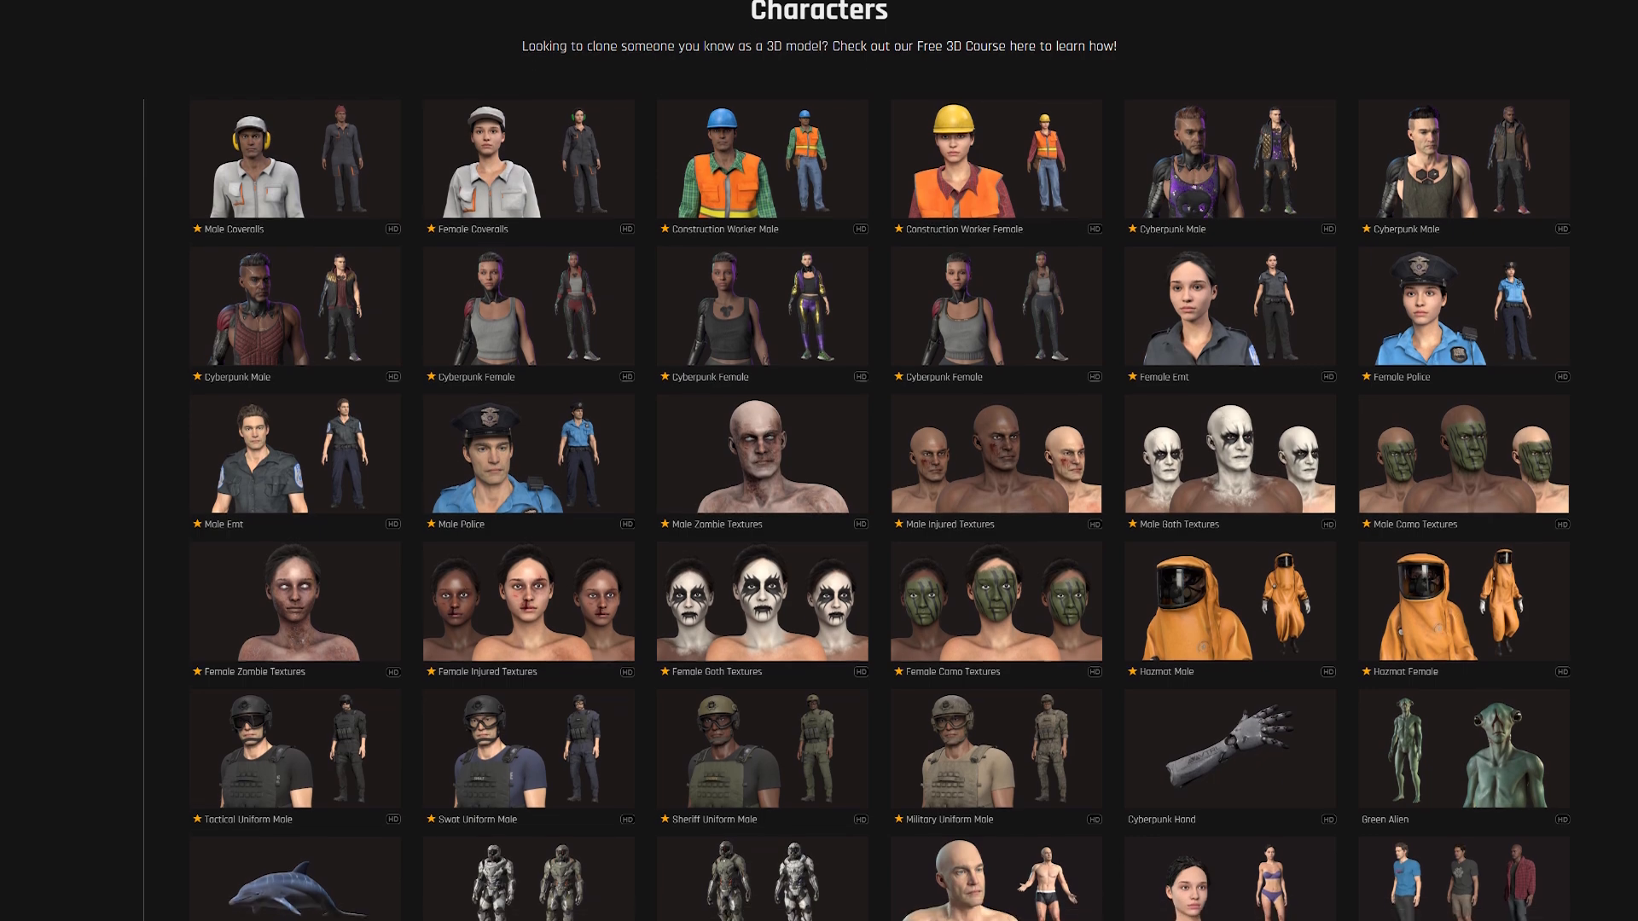
scroll(819, 460, down, 3)
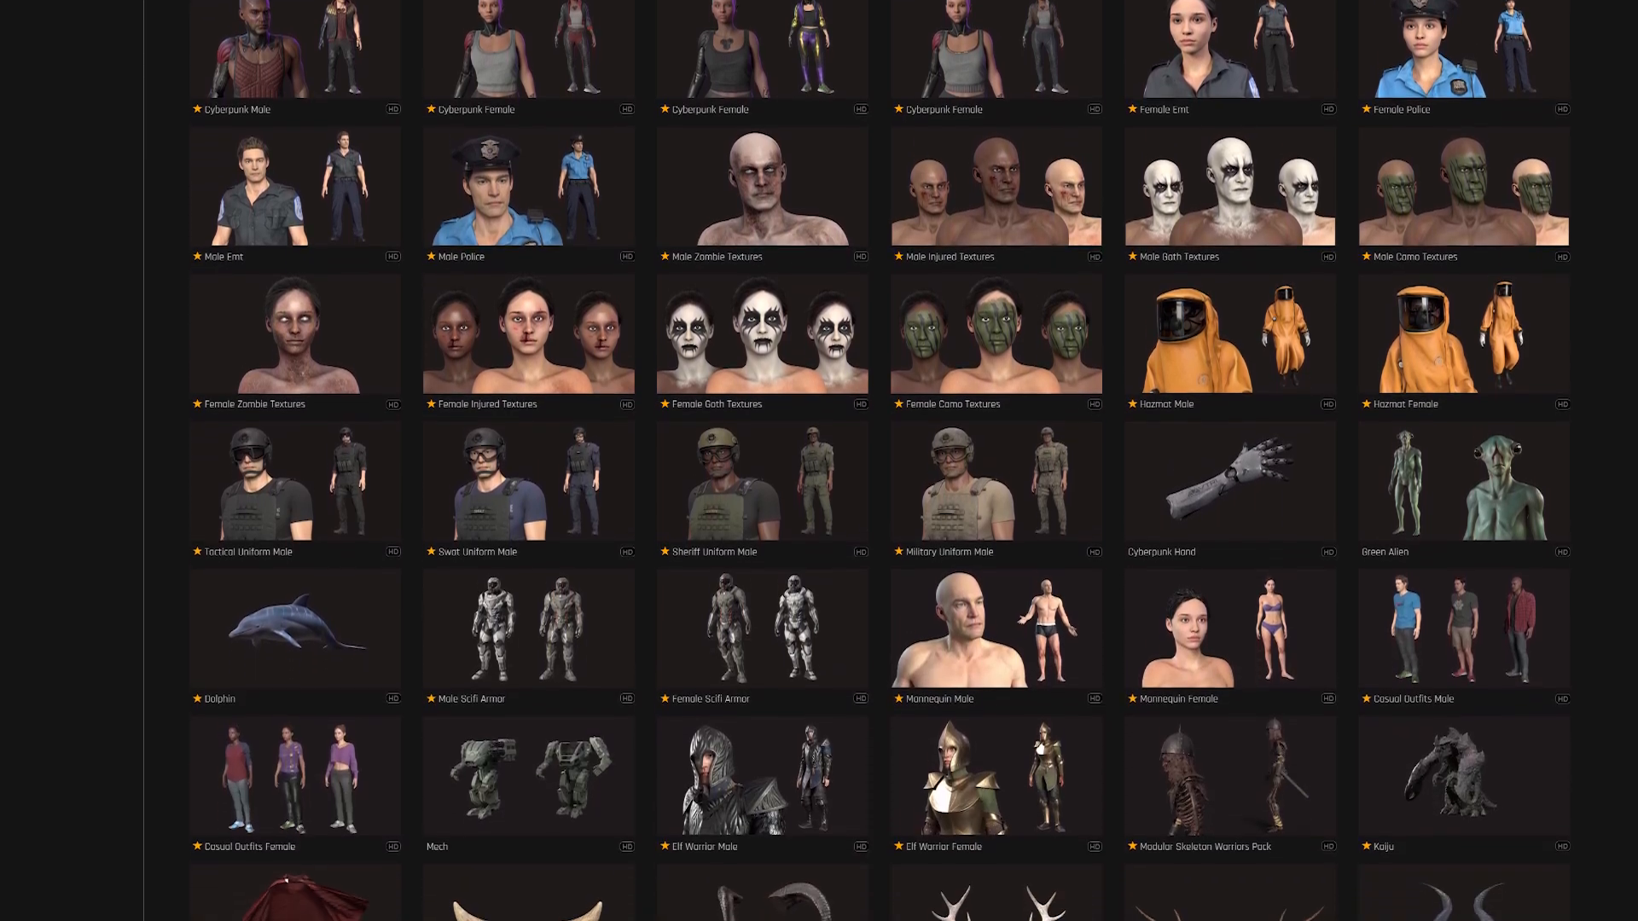
scroll(819, 461, down, 2)
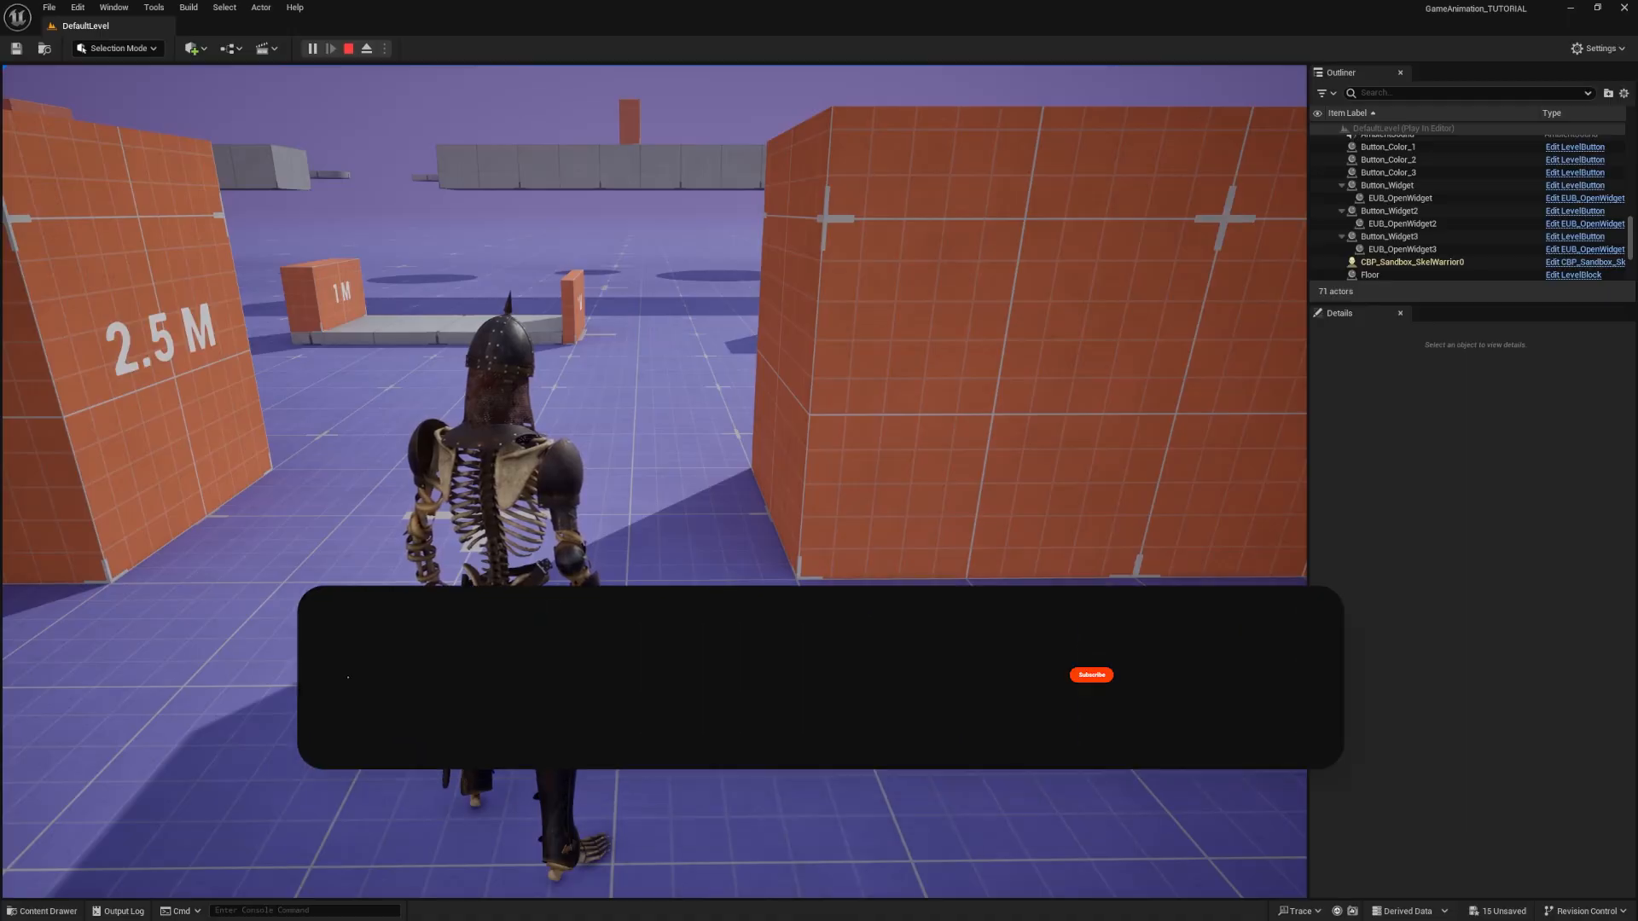